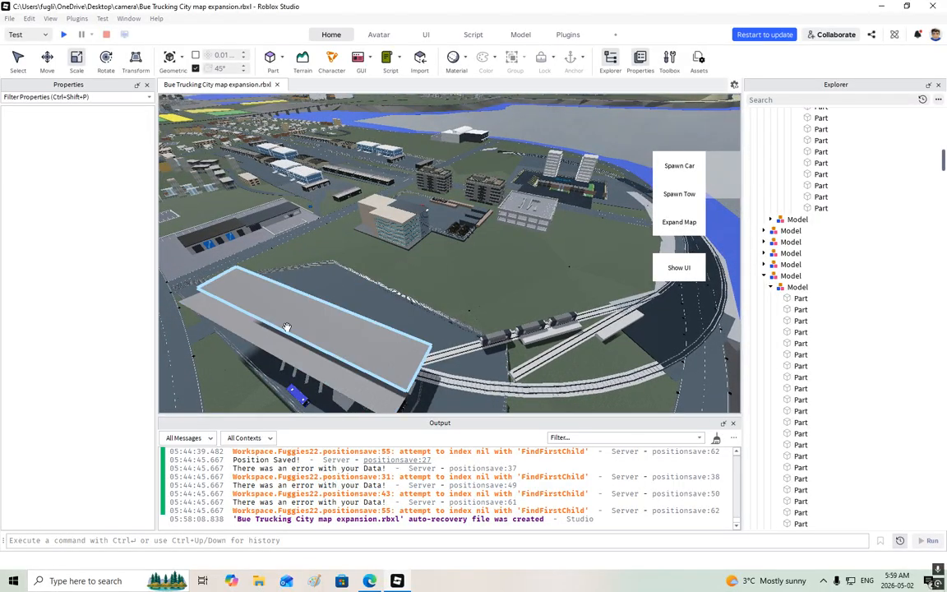
Step: Survey the depot and rail tracks from above, and examine the yellow fire truck parked under the canopy
right_click_drag(286, 327, 259, 294)
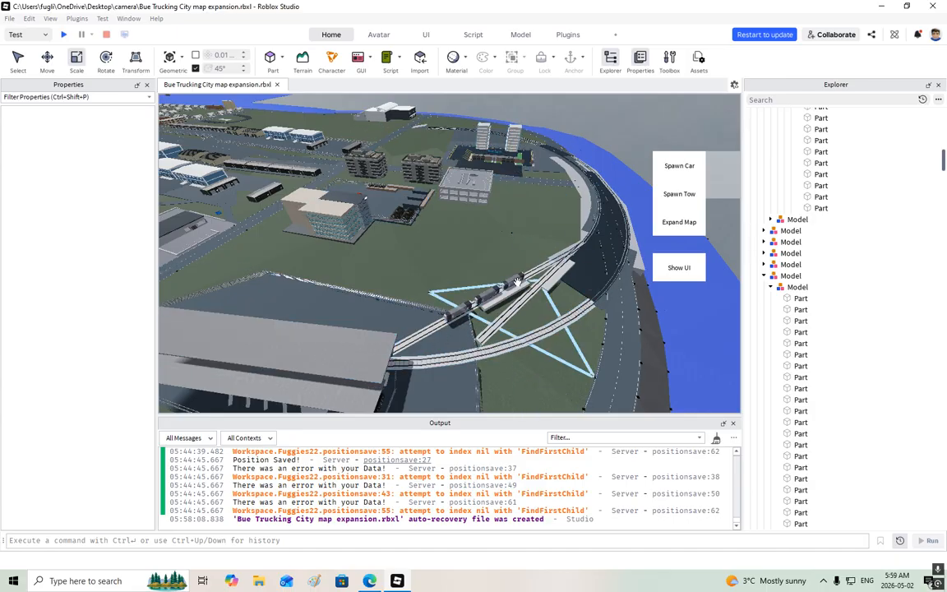
right_click_drag(478, 189, 415, 242)
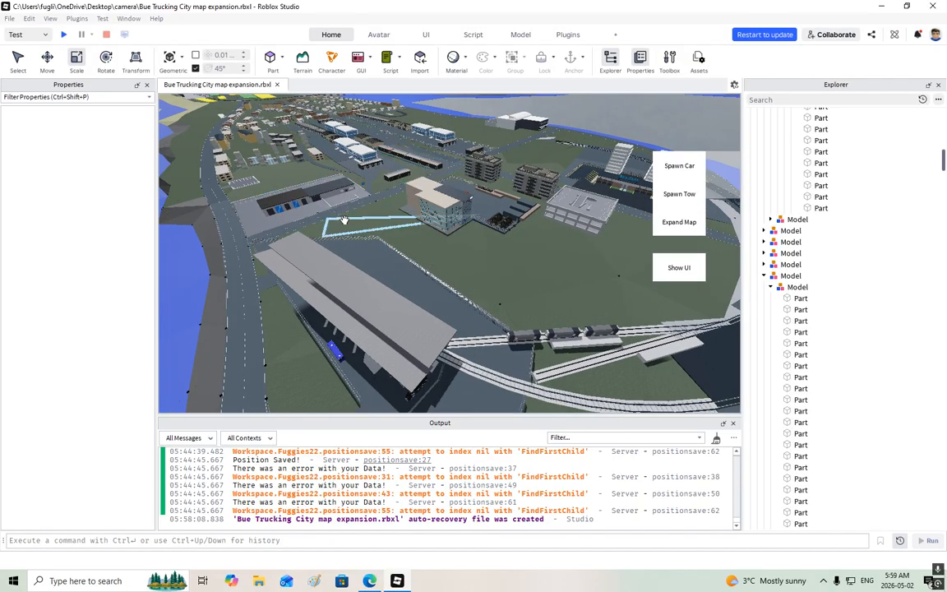
right_click_drag(353, 213, 384, 212)
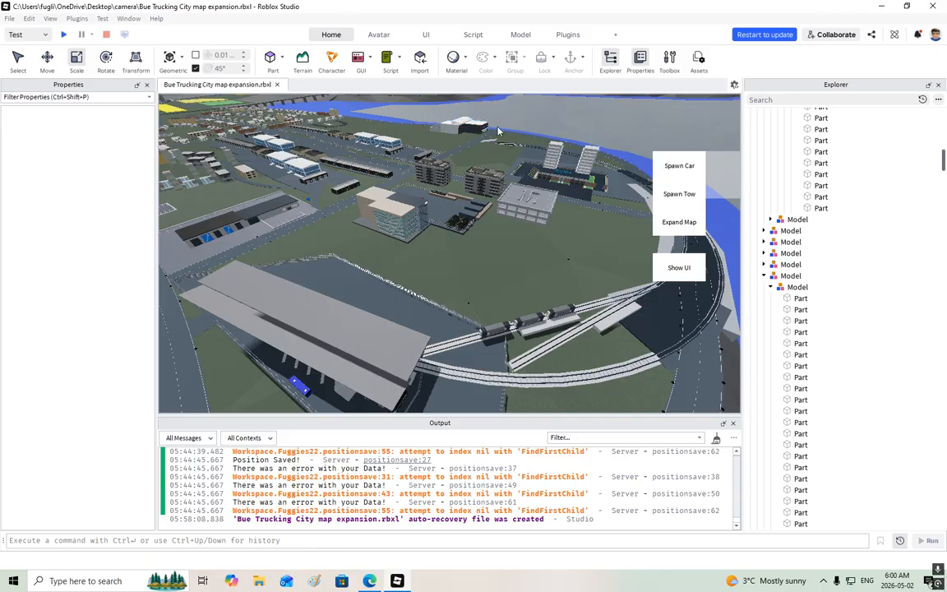
scroll(481, 281, "up", 10)
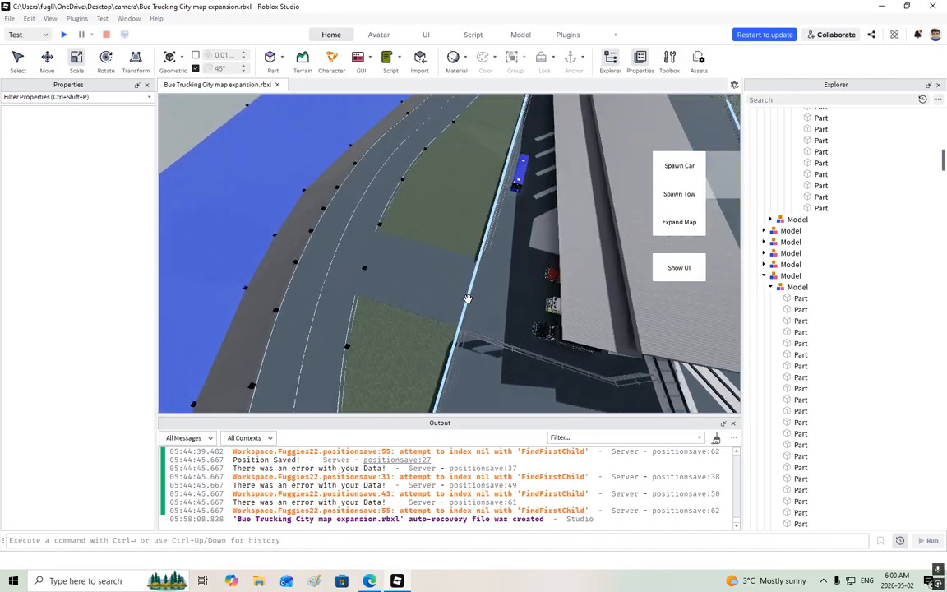
scroll(468, 299, "up", 6)
right_click_drag(464, 298, 465, 296)
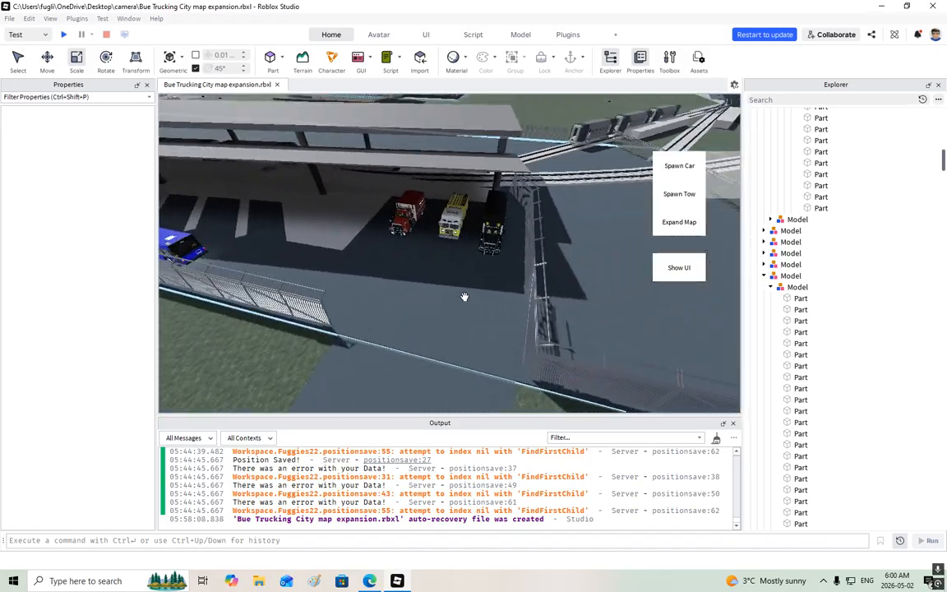
scroll(464, 297, "up", 10)
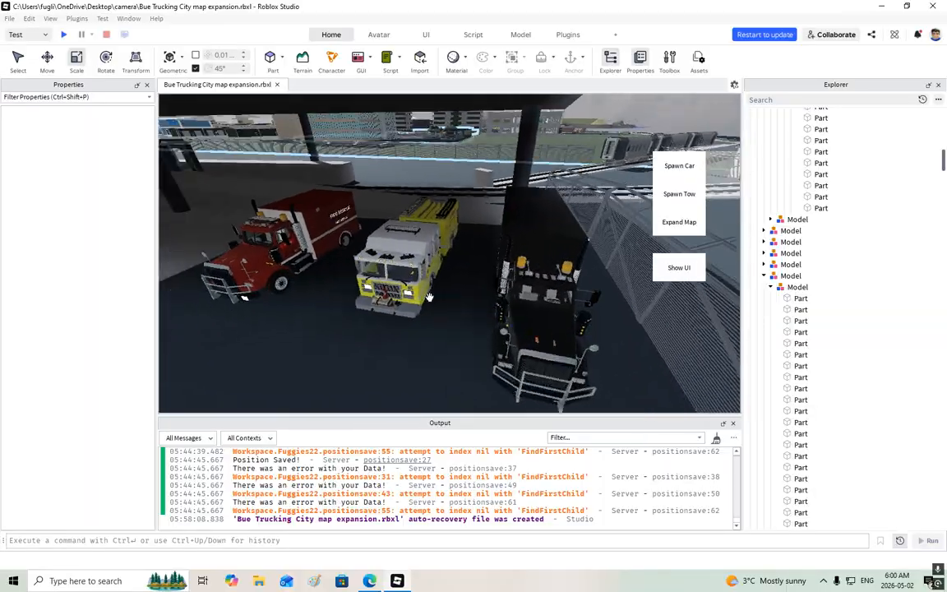
scroll(429, 297, "up", 6)
right_click_drag(429, 297, 429, 295)
scroll(429, 296, "down", 5)
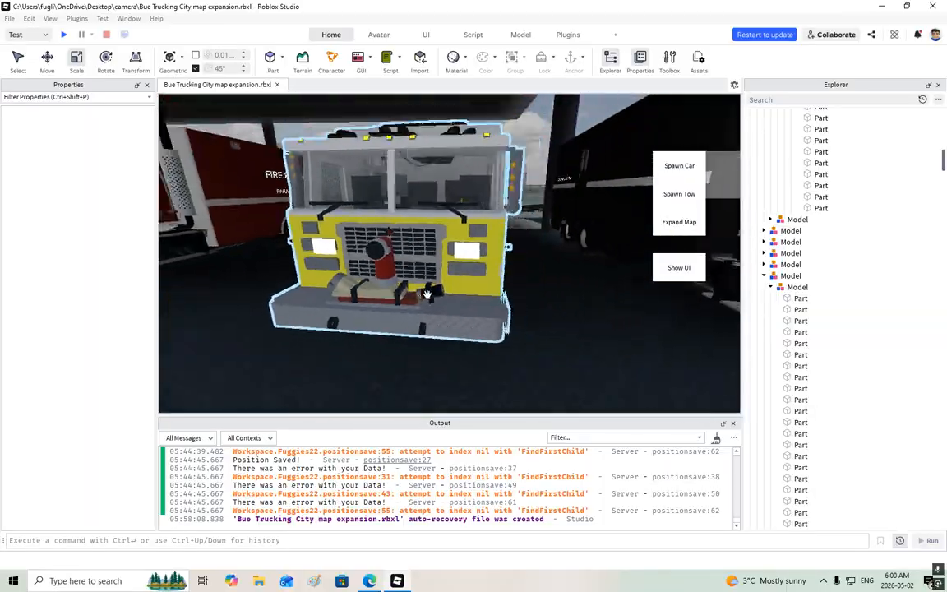
scroll(425, 291, "down", 4)
right_click_drag(404, 251, 403, 252)
Step: Inspect the red Fire Rescue truck and the black truck parked under the depot canopy
scroll(403, 252, "up", 6)
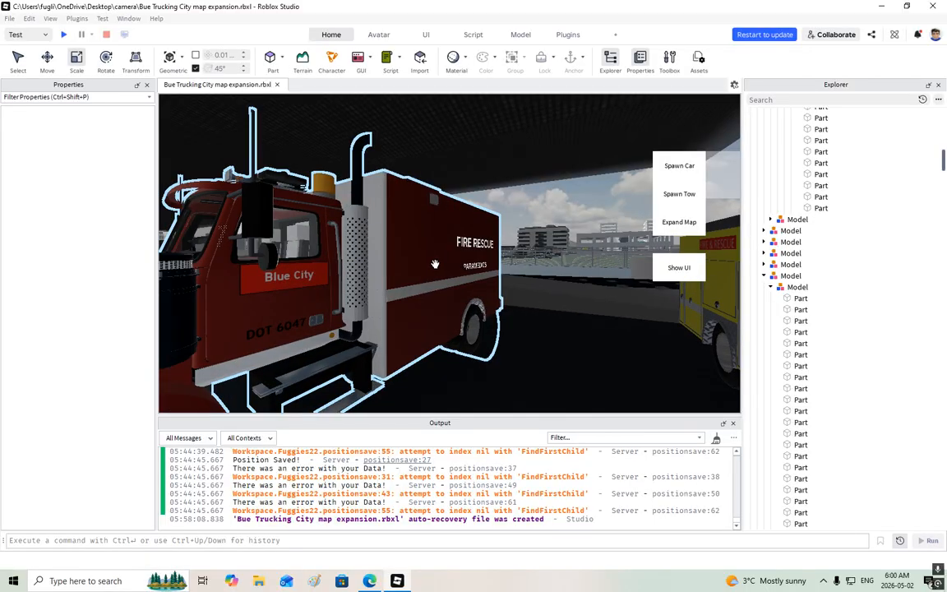
scroll(402, 251, "down", 8)
scroll(426, 271, "up", 4)
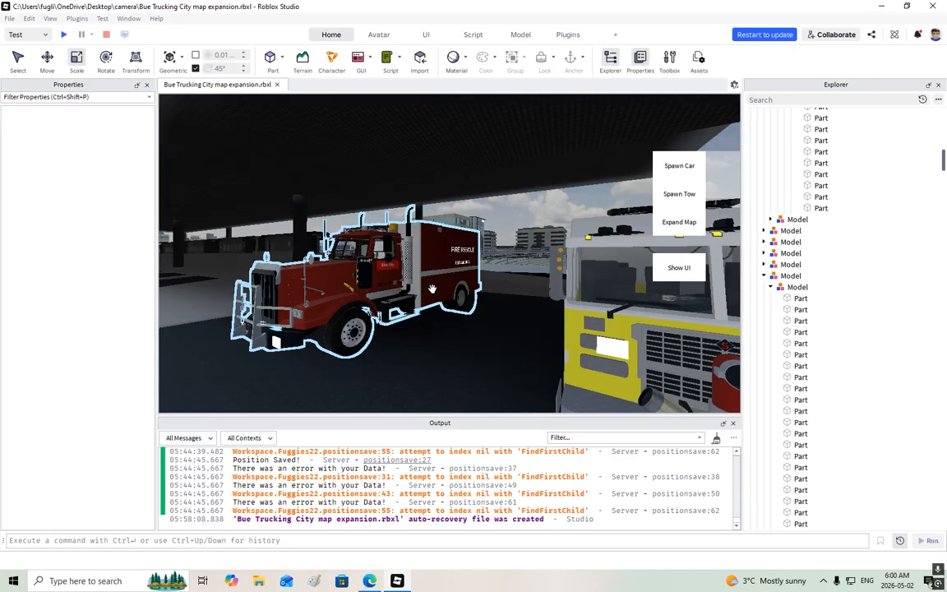
scroll(441, 291, "up", 3)
right_click_drag(440, 290, 469, 277)
scroll(444, 287, "down", 8)
scroll(482, 275, "up", 5)
scroll(481, 274, "up", 4)
scroll(469, 277, "down", 5)
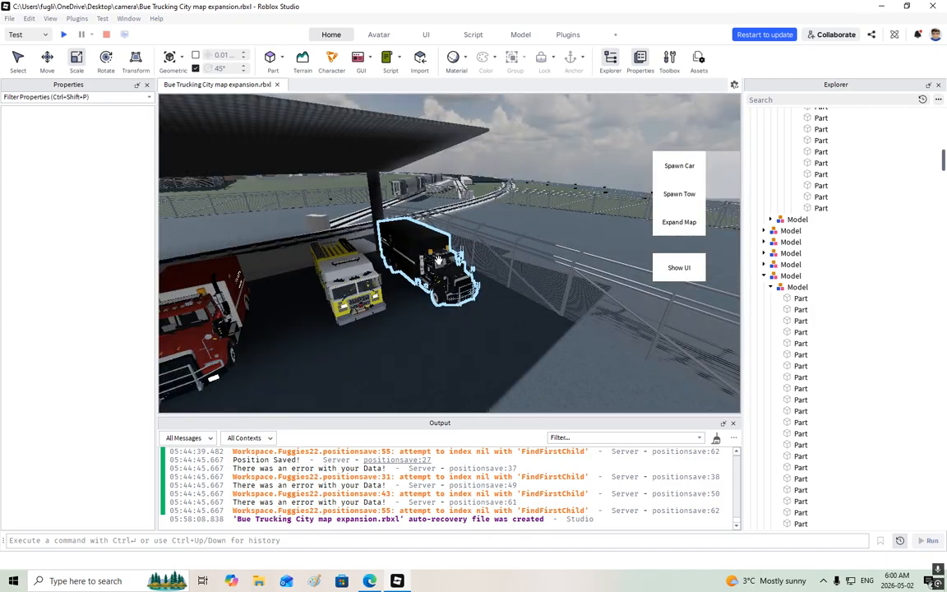
scroll(438, 260, "up", 3)
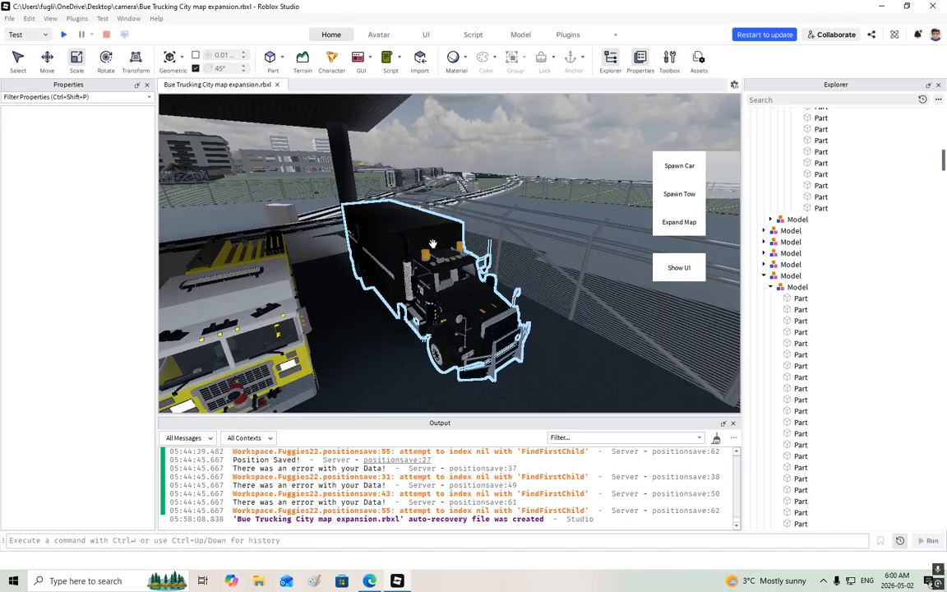
left_click(465, 250)
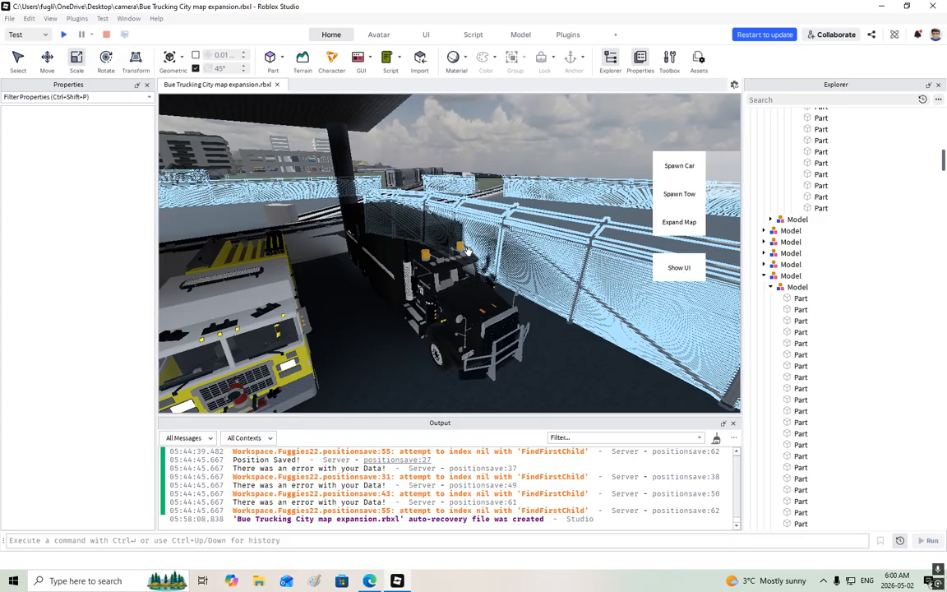
Step: Examine the depot's fenced yard, the curved road along the water and the rail tracks with the parked train
scroll(526, 362, "down", 10)
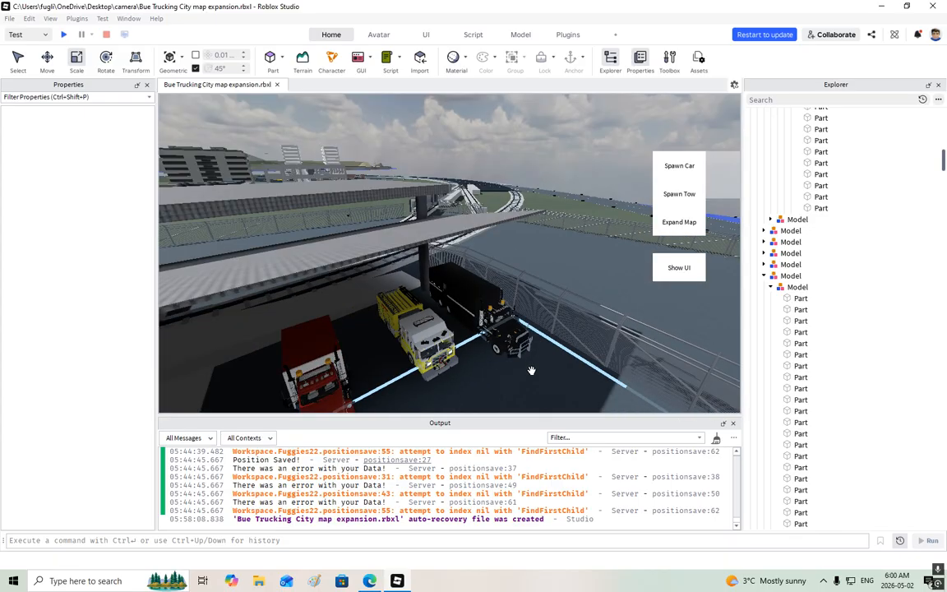
scroll(428, 193, "up", 10)
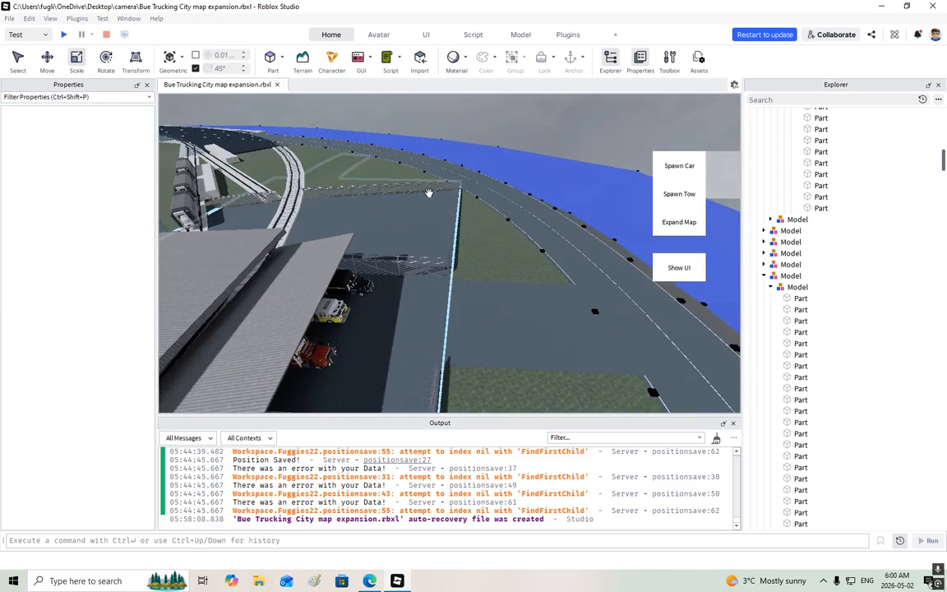
scroll(397, 113, "up", 8)
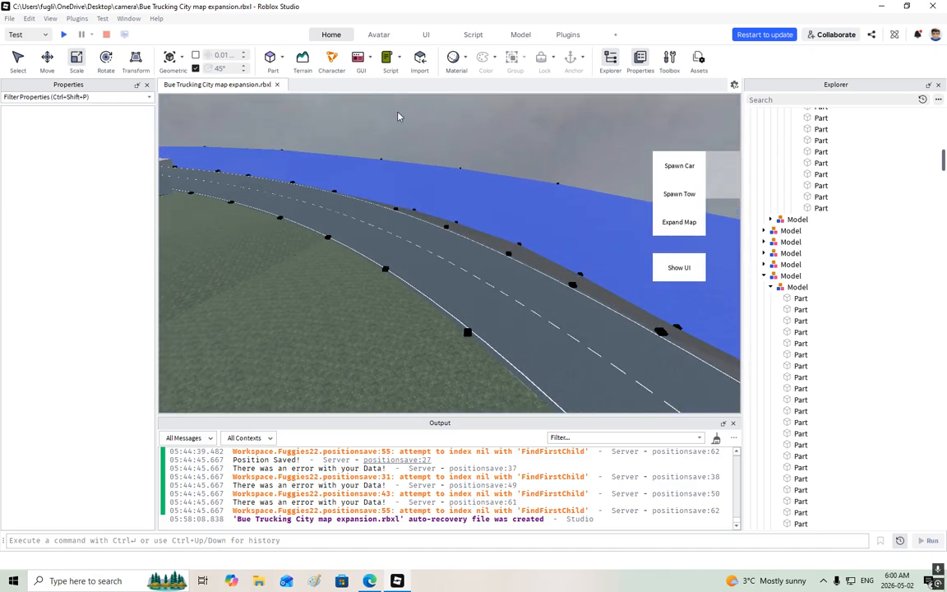
right_click_drag(398, 113, 397, 110)
scroll(397, 110, "down", 10)
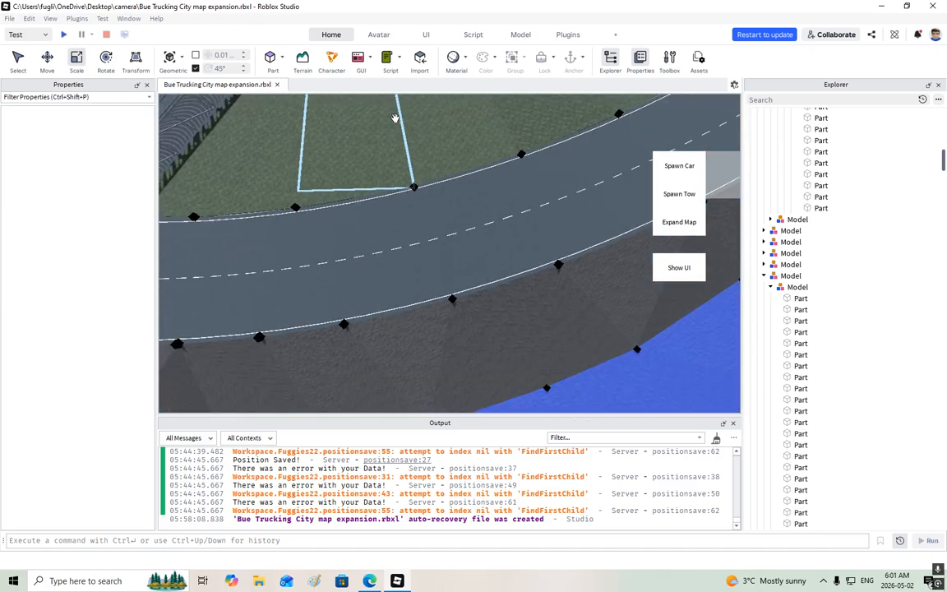
right_click_drag(388, 125, 389, 126)
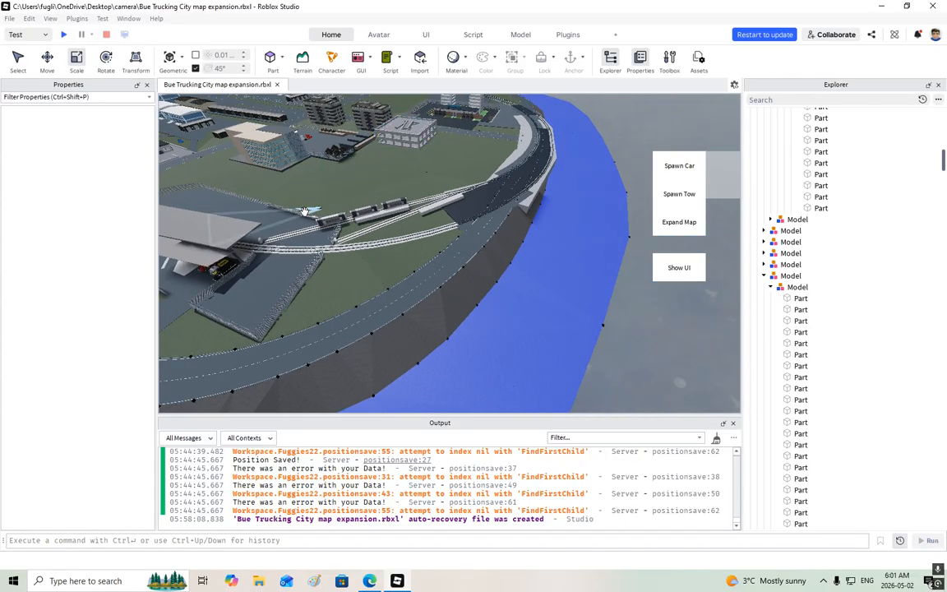
scroll(310, 176, "down", 5)
right_click_drag(309, 175, 309, 170)
scroll(313, 165, "up", 6)
scroll(314, 171, "down", 6)
scroll(311, 170, "up", 8)
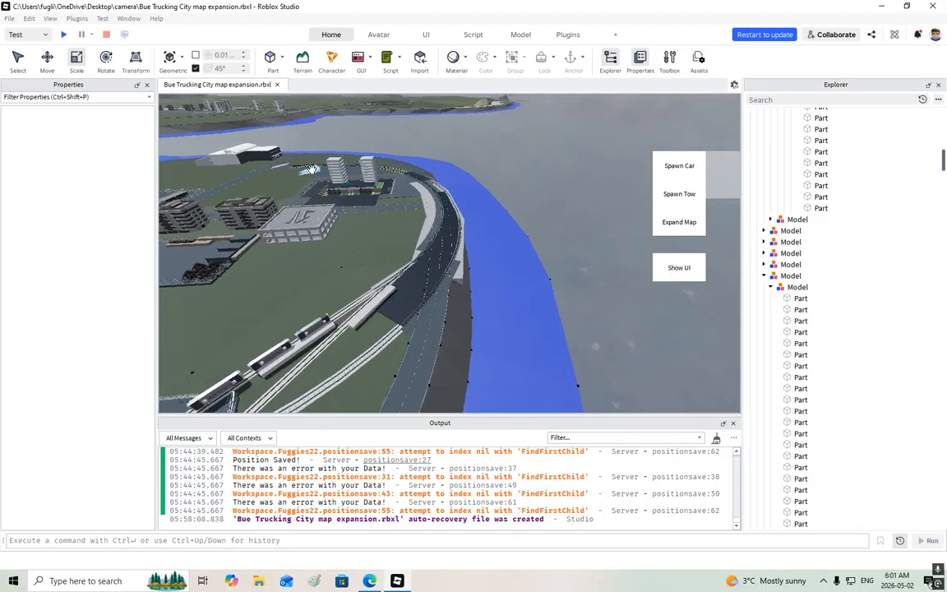
Step: Follow the waterfront past the Bue Barn to the rail tunnel entrance and look inside the tunnel
scroll(310, 169, "up", 8)
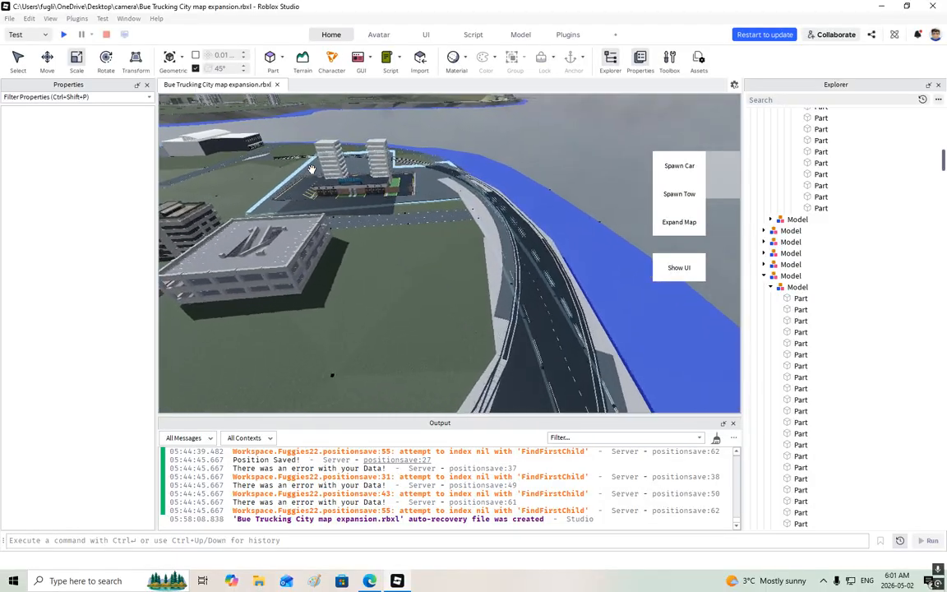
scroll(310, 170, "up", 8)
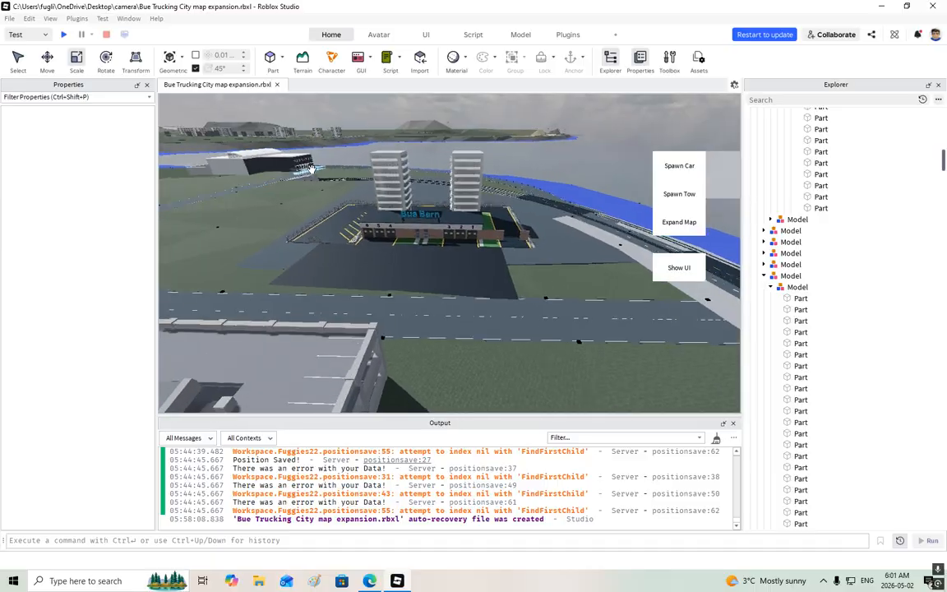
scroll(311, 169, "up", 8)
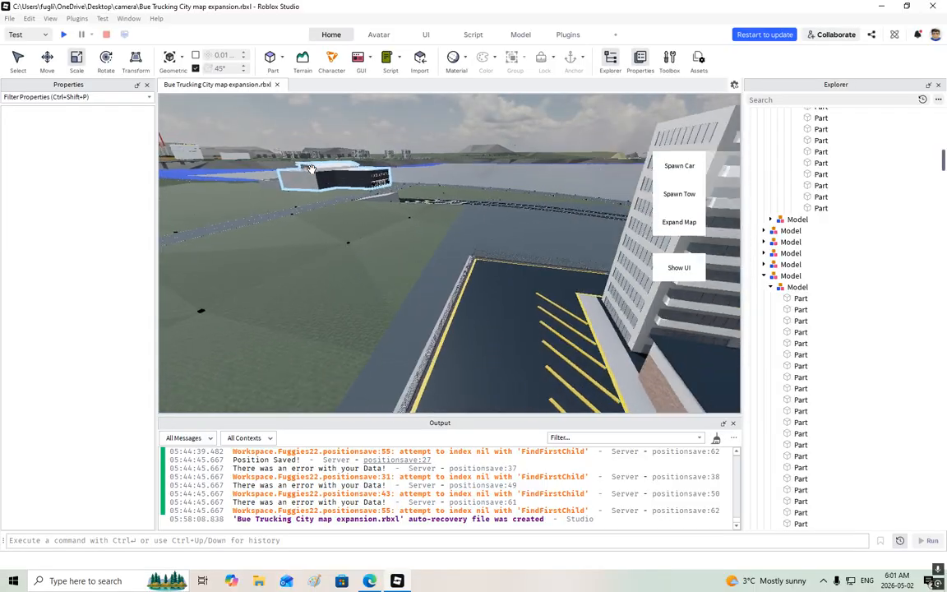
scroll(311, 169, "up", 8)
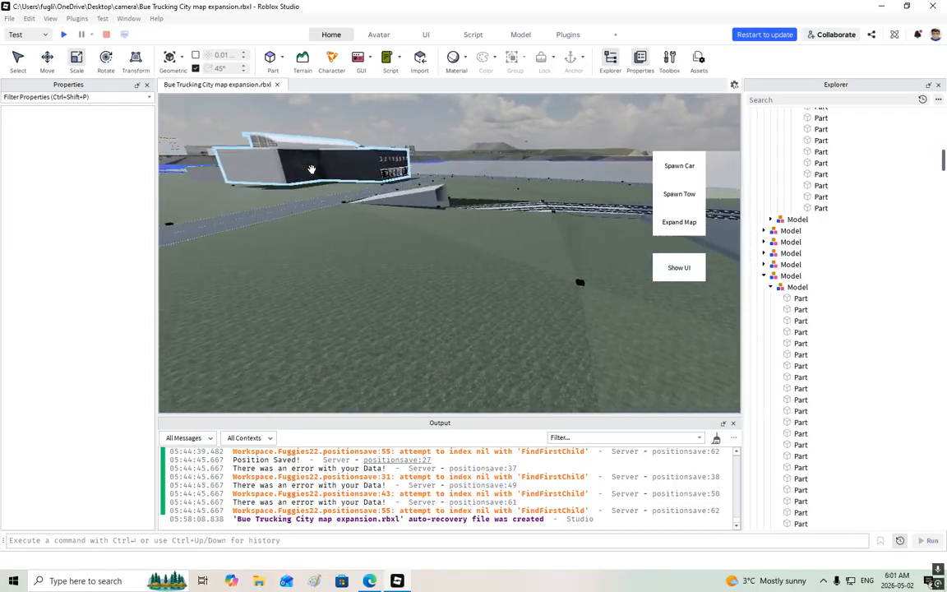
scroll(311, 169, "up", 8)
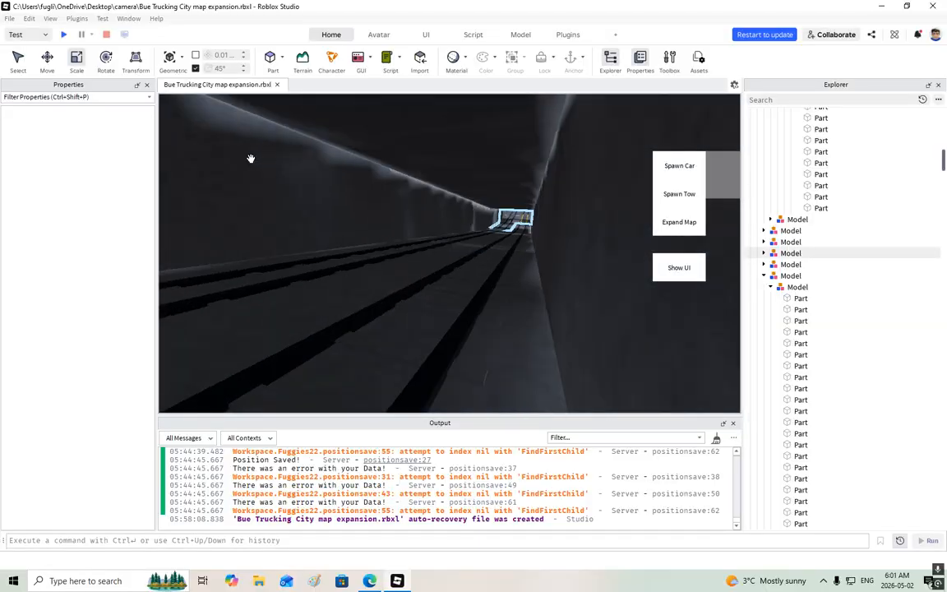
scroll(253, 159, "up", 8)
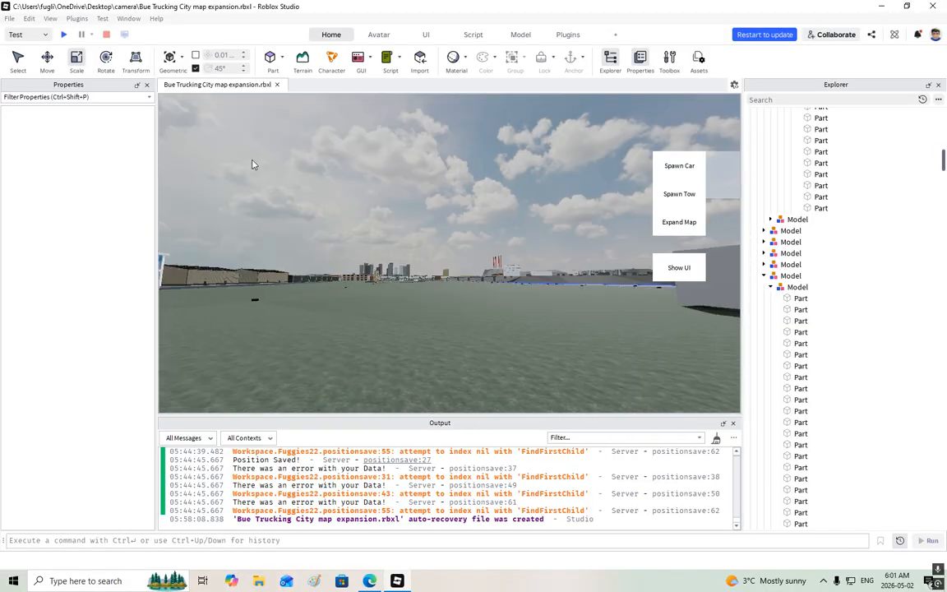
Step: Examine the tunnel from beneath the map and inspect the underground station's tracks, platforms and stairs
right_click_drag(252, 164, 255, 160)
scroll(250, 132, "up", 4)
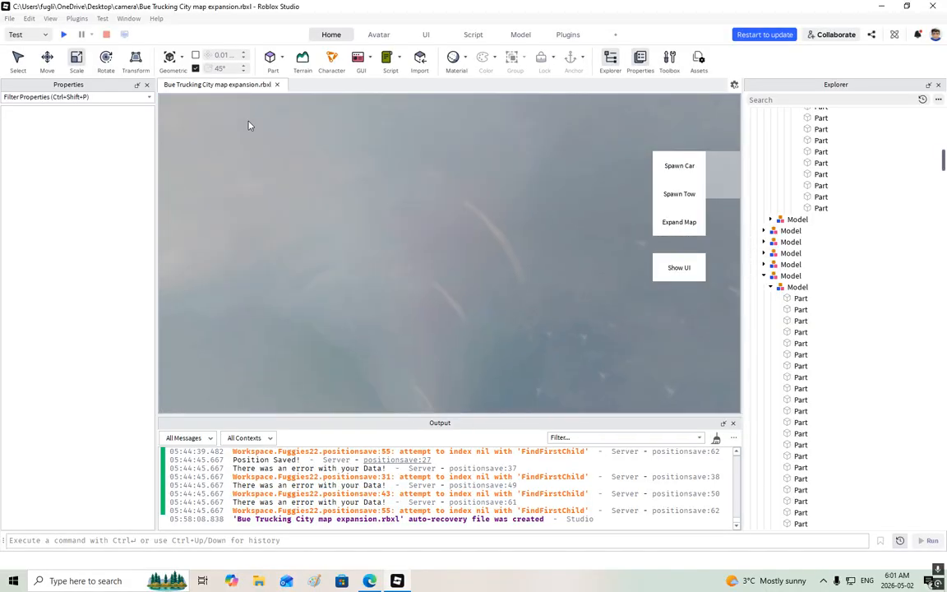
right_click_drag(249, 125, 247, 118)
scroll(258, 134, "up", 1)
scroll(361, 215, "up", 6)
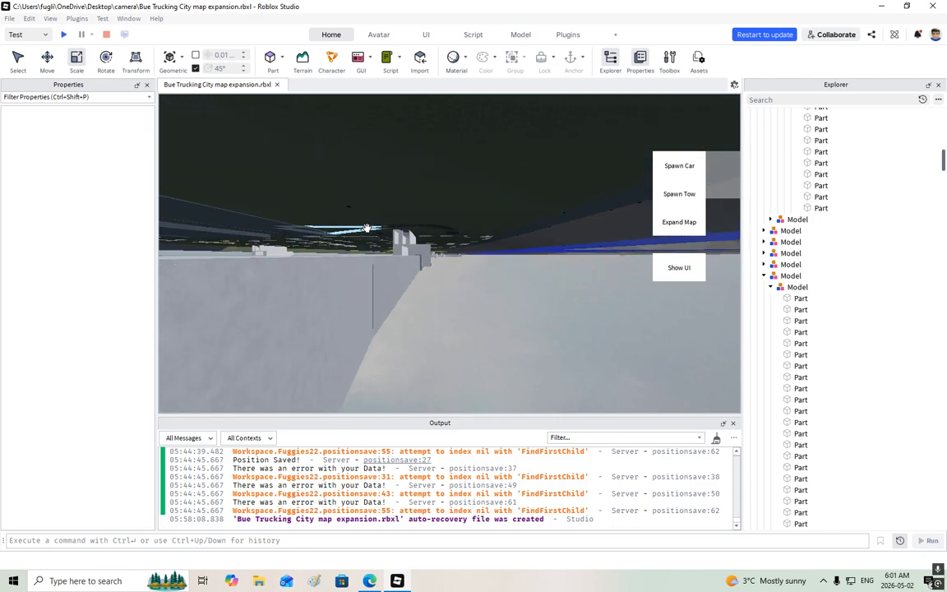
scroll(368, 228, "up", 8)
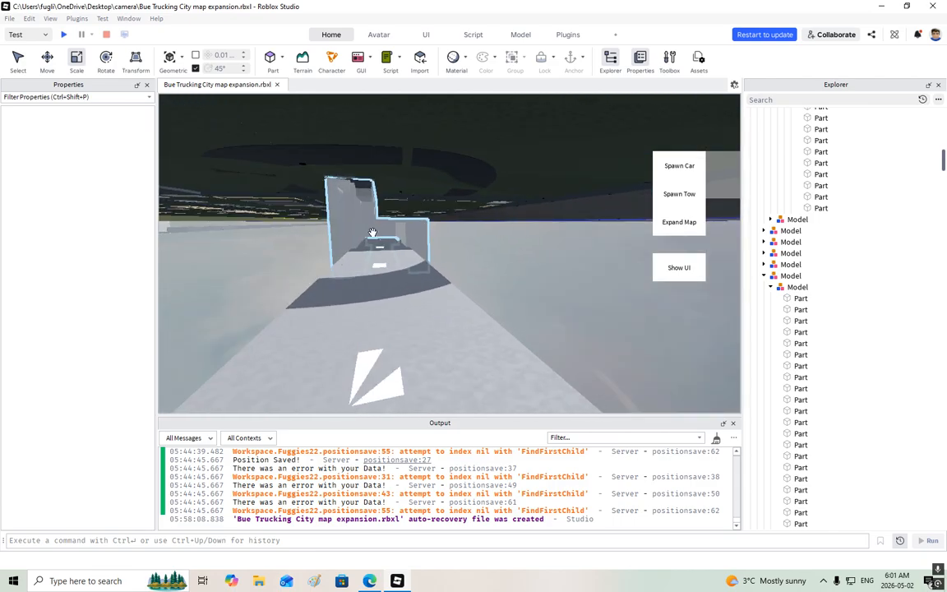
scroll(372, 233, "up", 8)
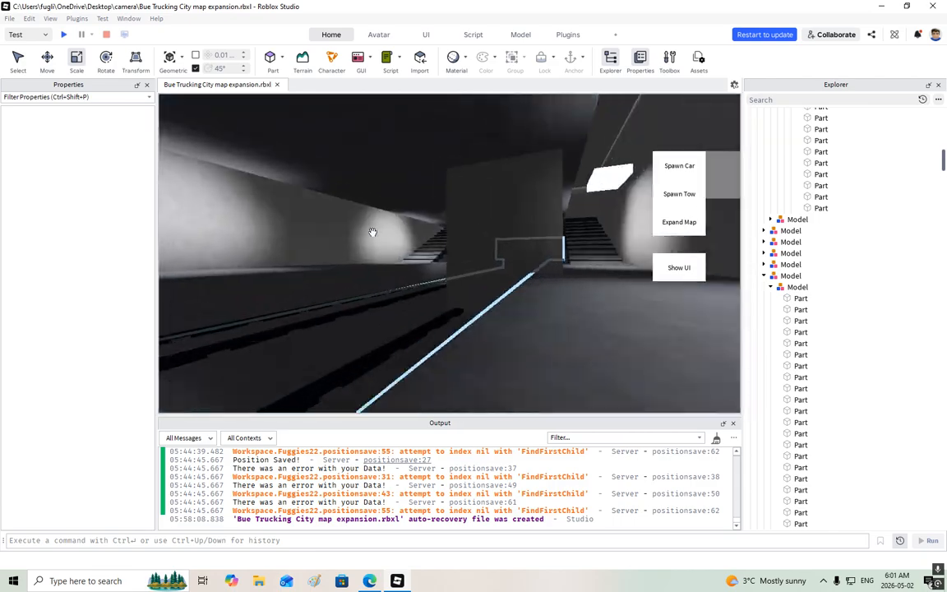
scroll(372, 233, "up", 8)
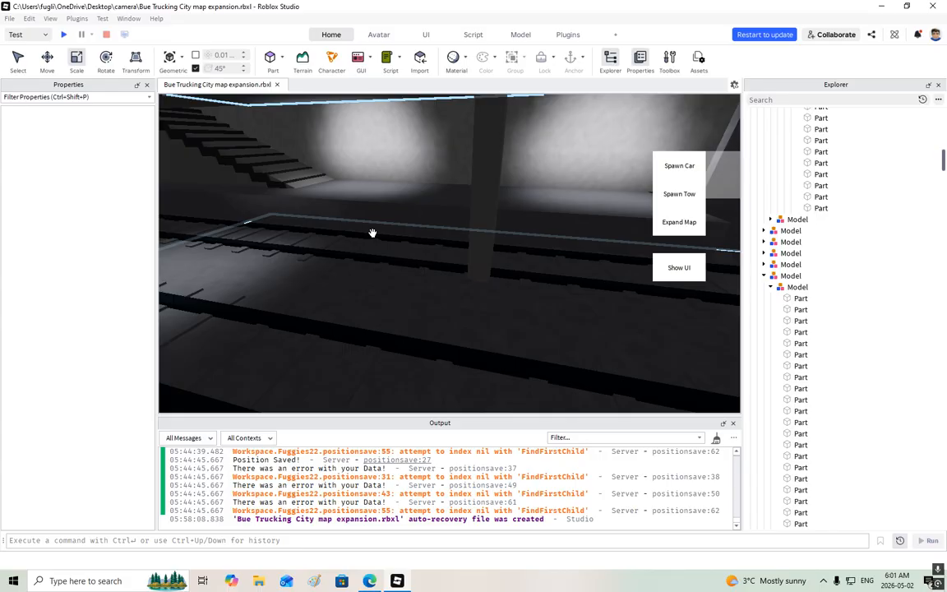
right_click_drag(313, 183, 287, 197)
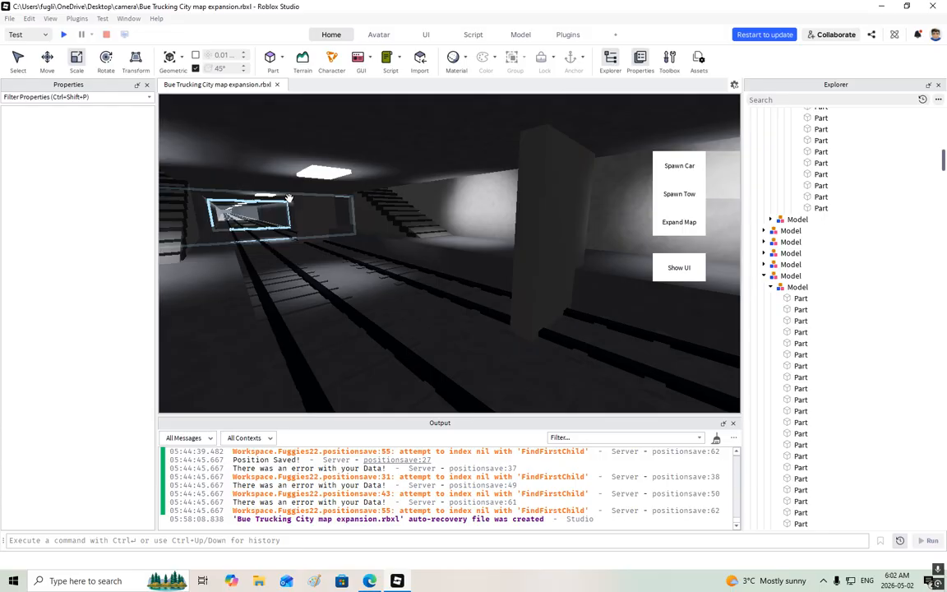
key("f")
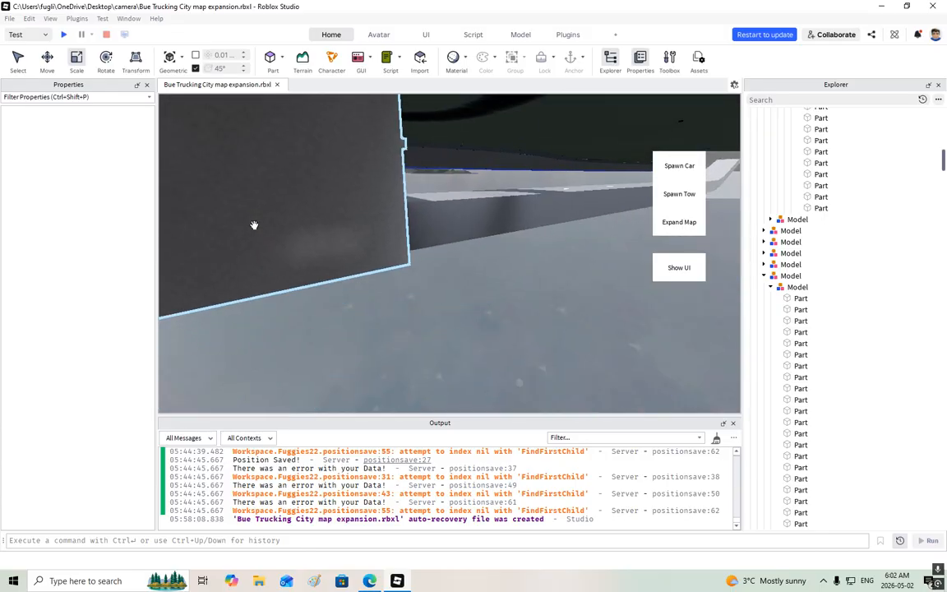
Step: Look along the outside of the tunnel under the map, and survey the warehouses and city buildings above ground
scroll(254, 225, "down", 3)
right_click_drag(254, 225, 262, 224)
key("w")
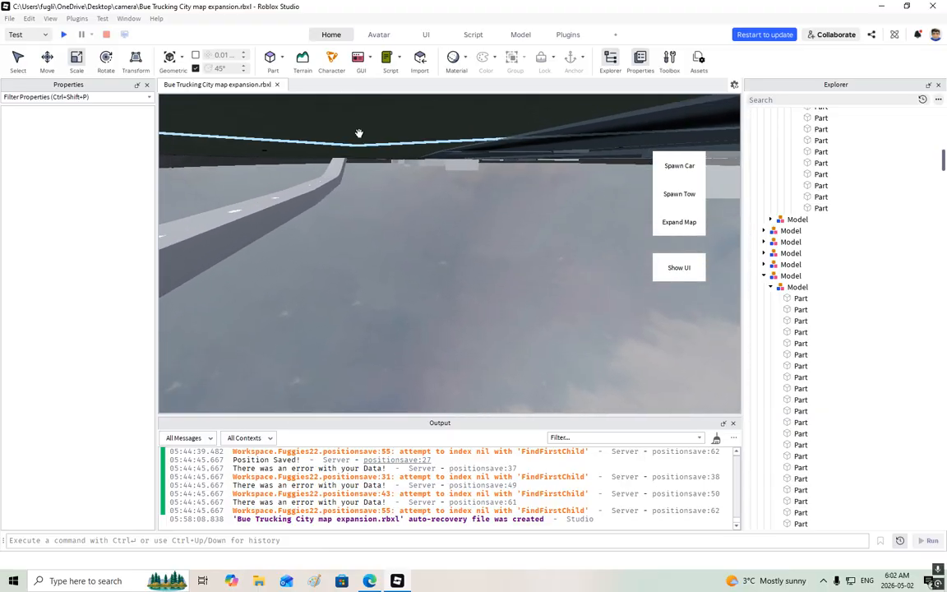
right_click_drag(367, 148, 368, 146)
scroll(368, 149, "up", 3)
scroll(442, 164, "up", 10)
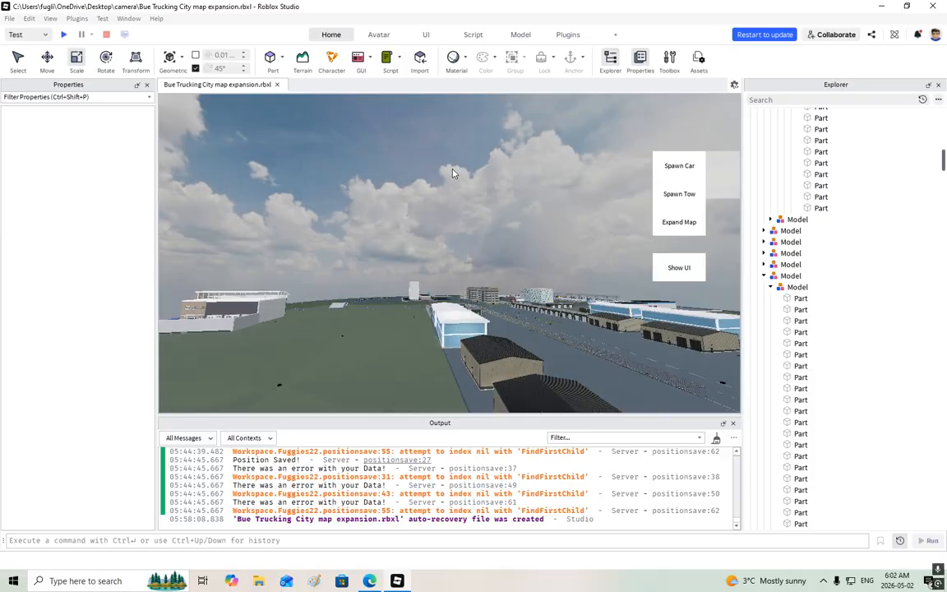
scroll(510, 239, "up", 10)
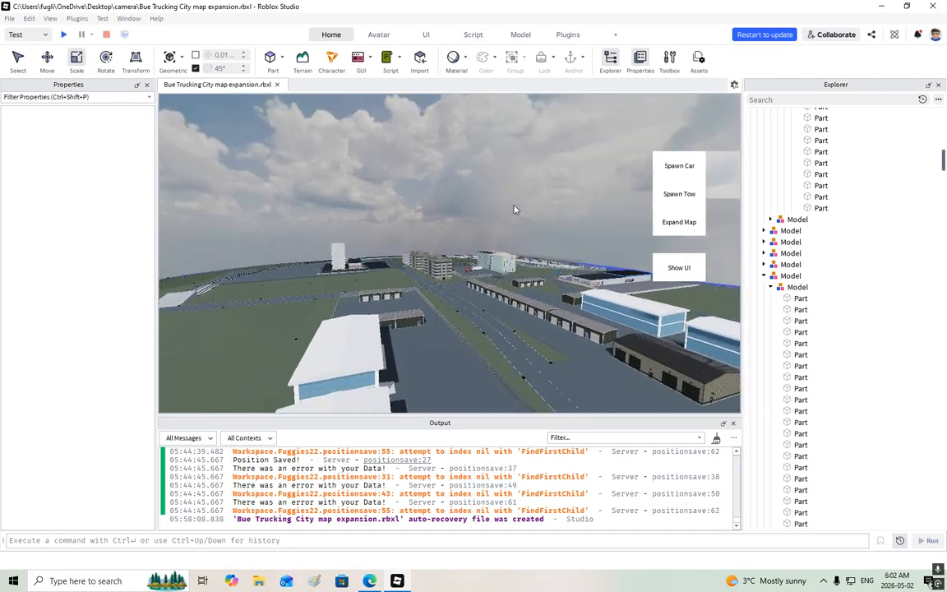
scroll(482, 203, "up", 10)
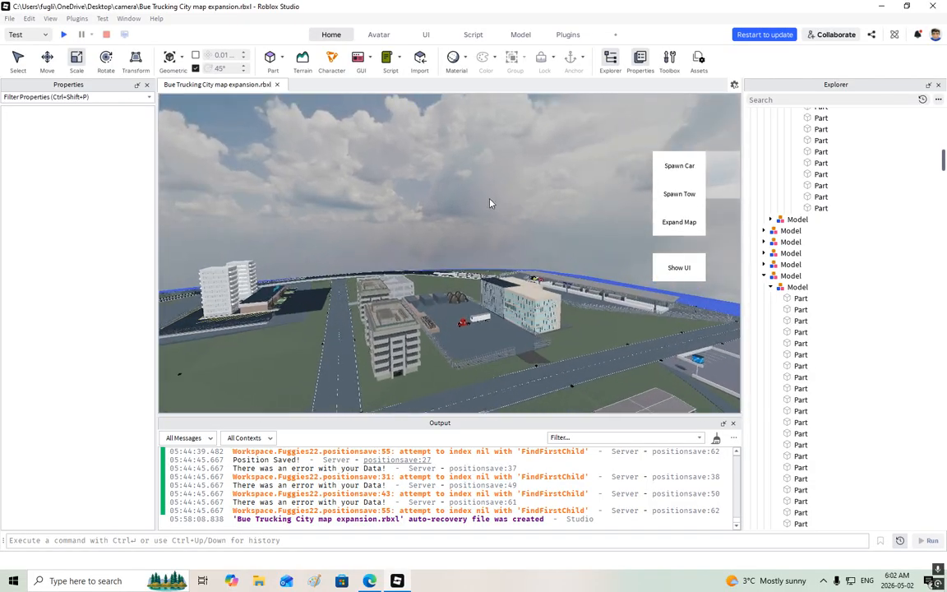
Step: Survey the train station, the waterfront road and the rail tracks with the parked train around the city buildings
scroll(566, 177, "up", 10)
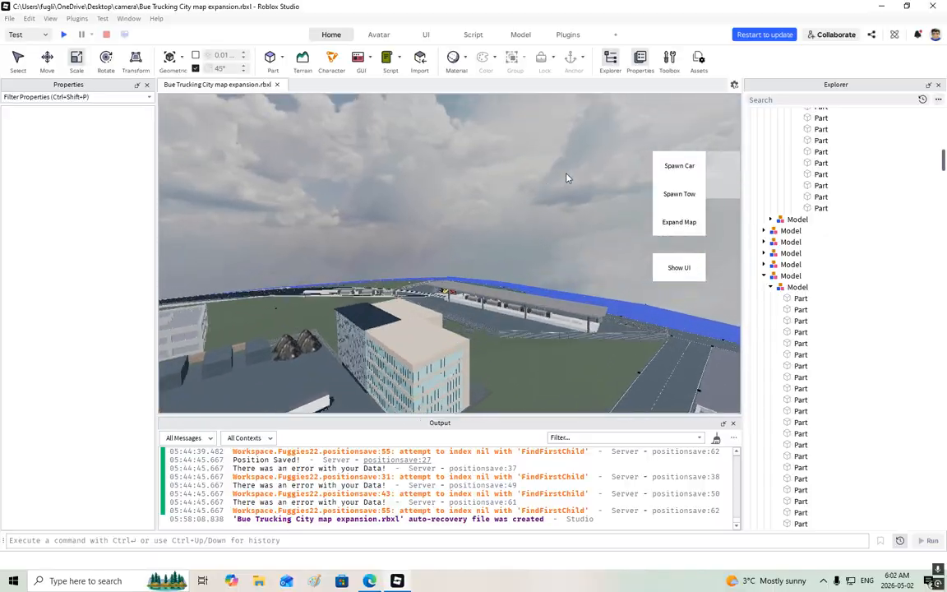
scroll(567, 178, "up", 3)
right_click_drag(566, 177, 465, 216)
key("s")
key("w")
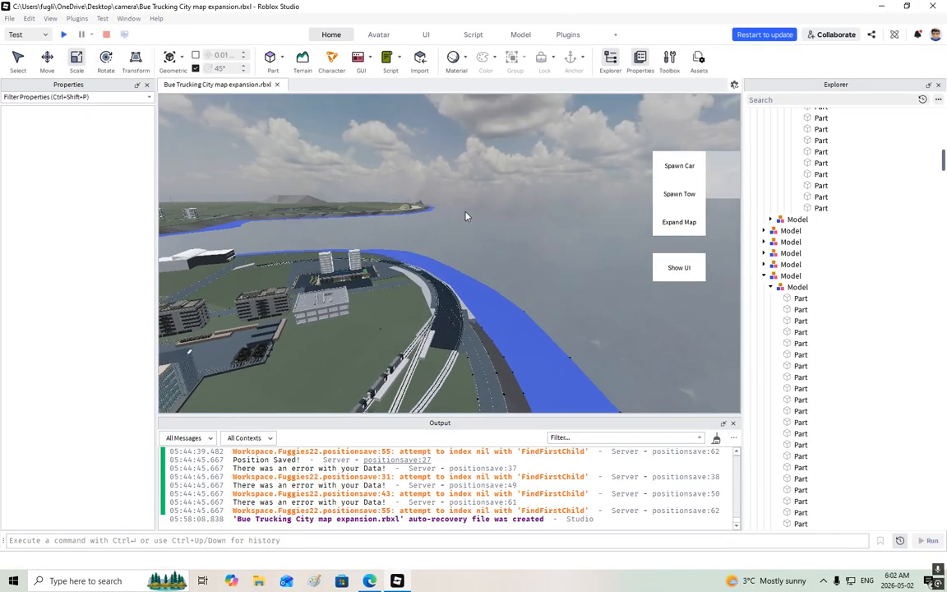
key("w")
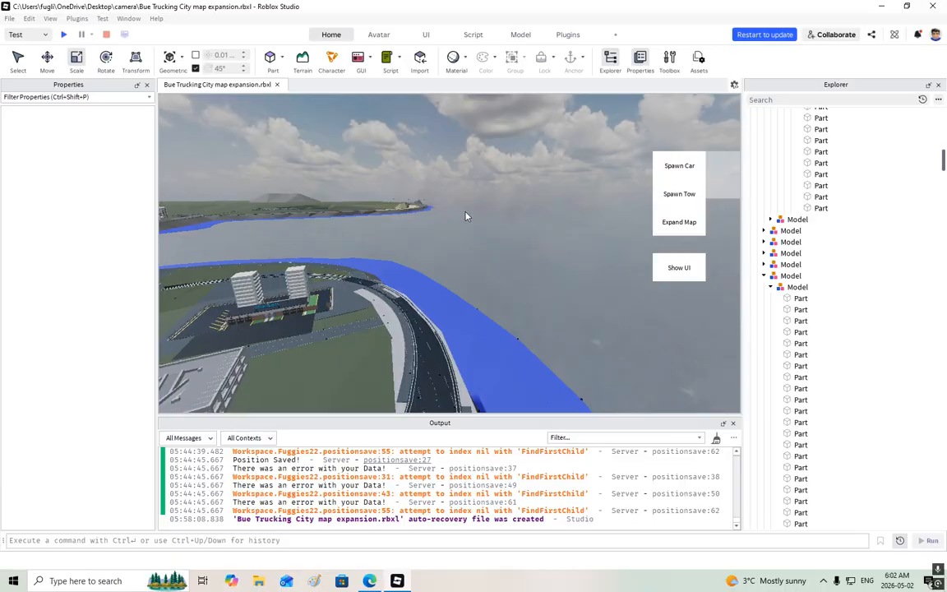
right_click_drag(465, 216, 459, 217)
right_click_drag(469, 212, 610, 132)
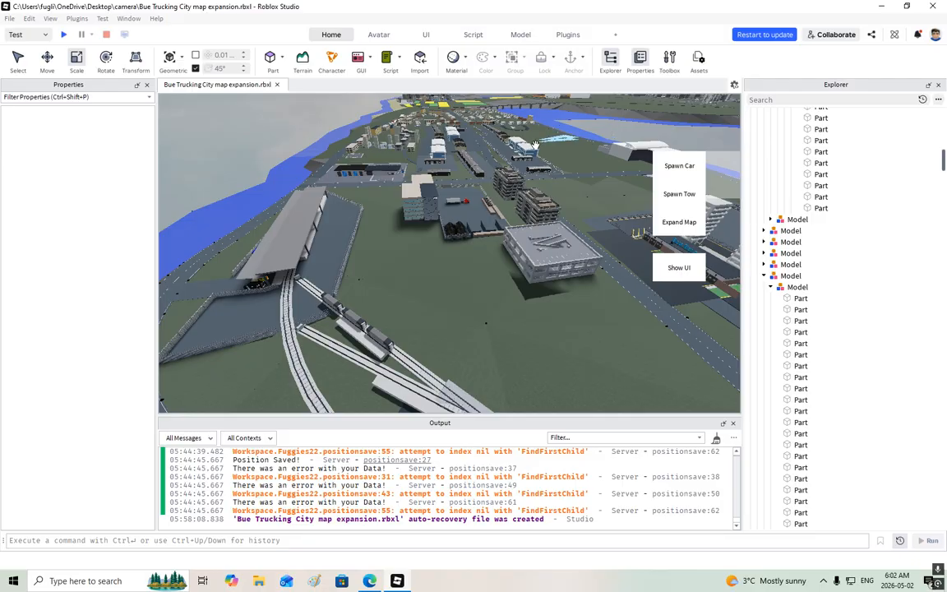
mouse_move(575, 133)
right_mouse_down()
mouse_move(561, 143)
mouse_move(578, 152)
right_mouse_up()
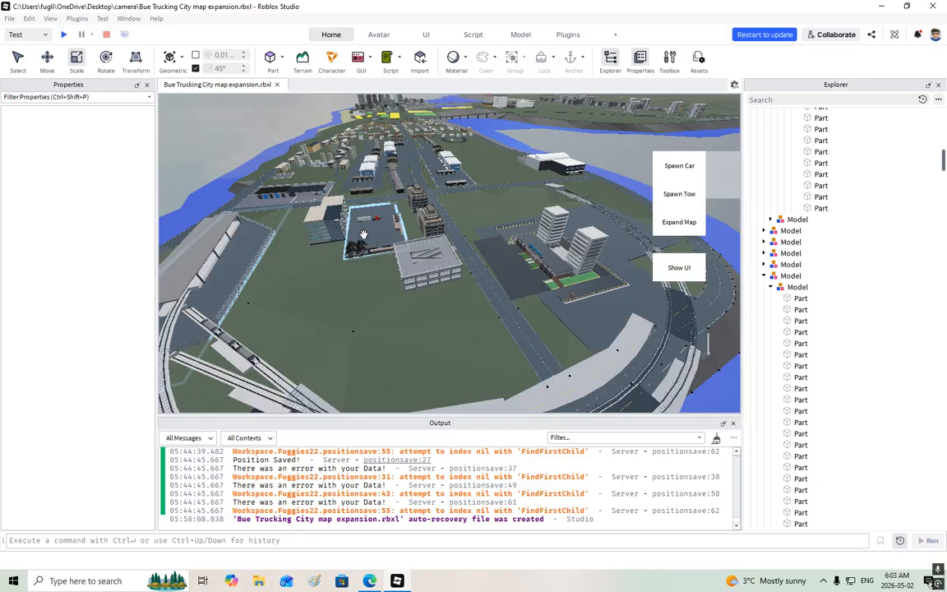
Step: Examine the fenced truck yard and its neighbouring buildings, the covered train station and the rail tracks along the water
scroll(364, 233, "up", 3)
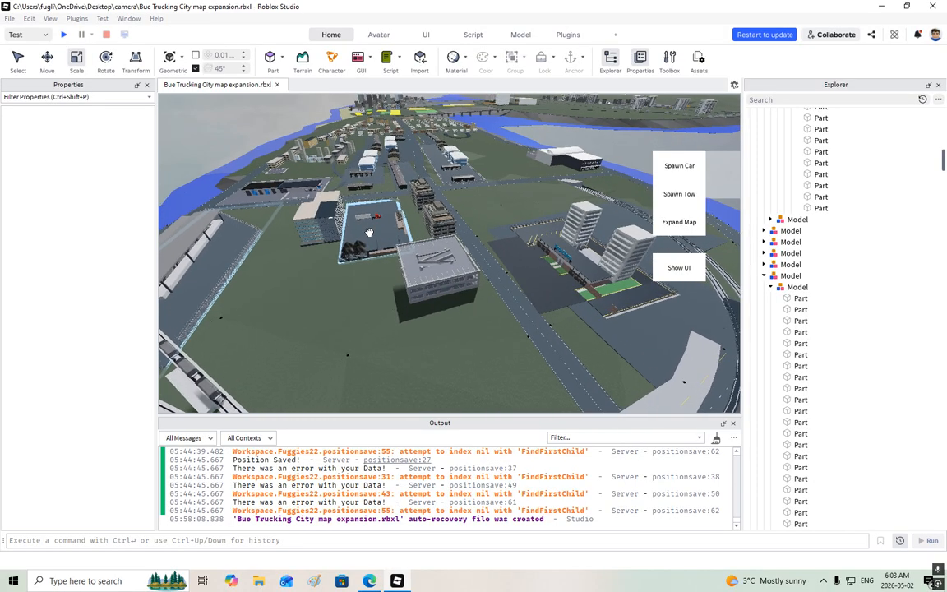
scroll(369, 232, "up", 3)
right_click_drag(369, 232, 391, 282)
scroll(391, 281, "up", 5)
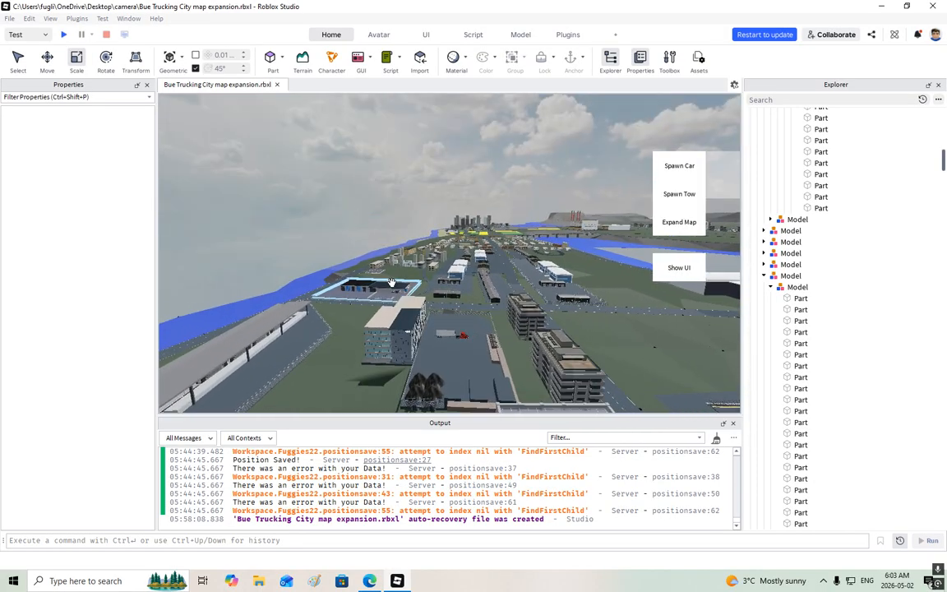
scroll(391, 282, "up", 8)
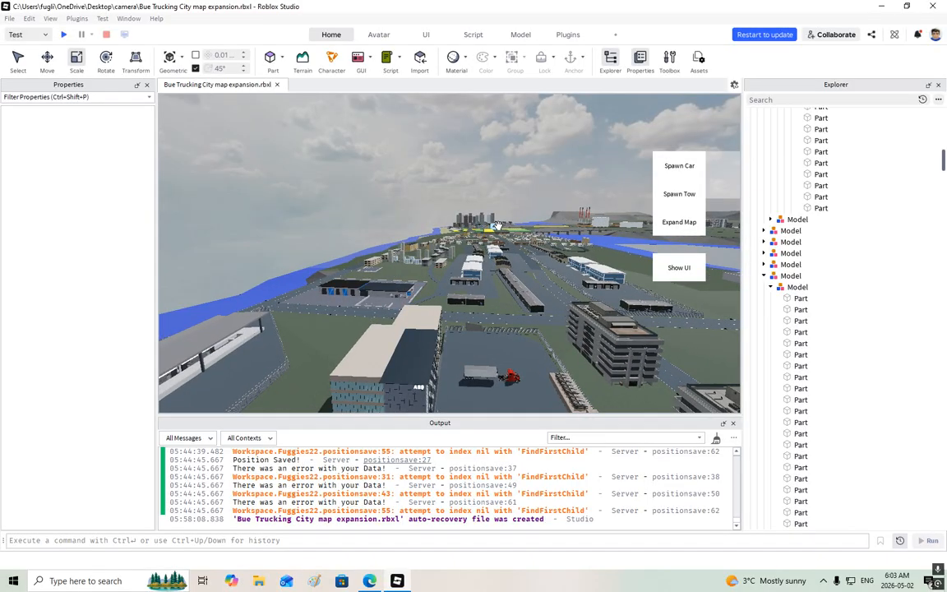
right_click_drag(466, 245, 440, 286)
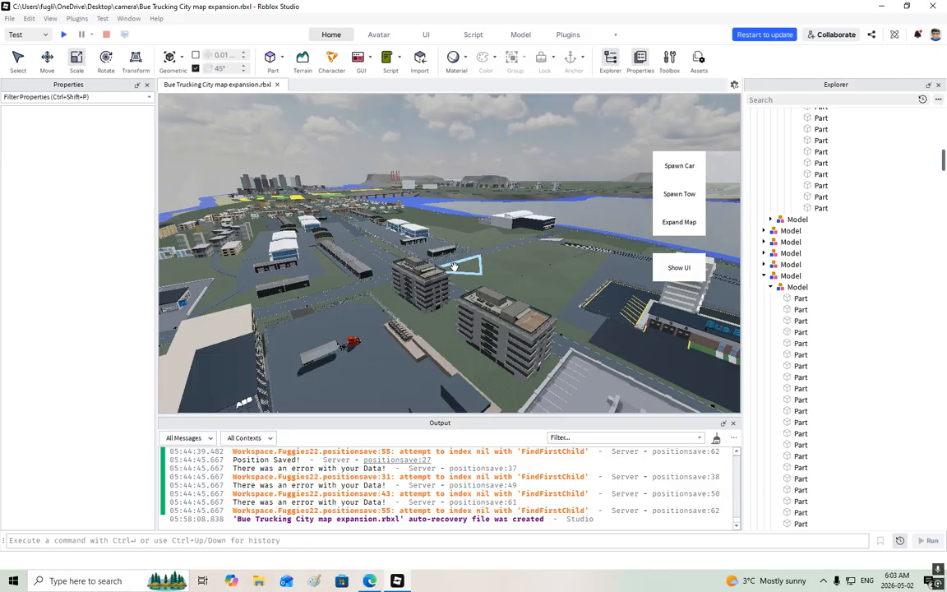
scroll(482, 281, "up", 15)
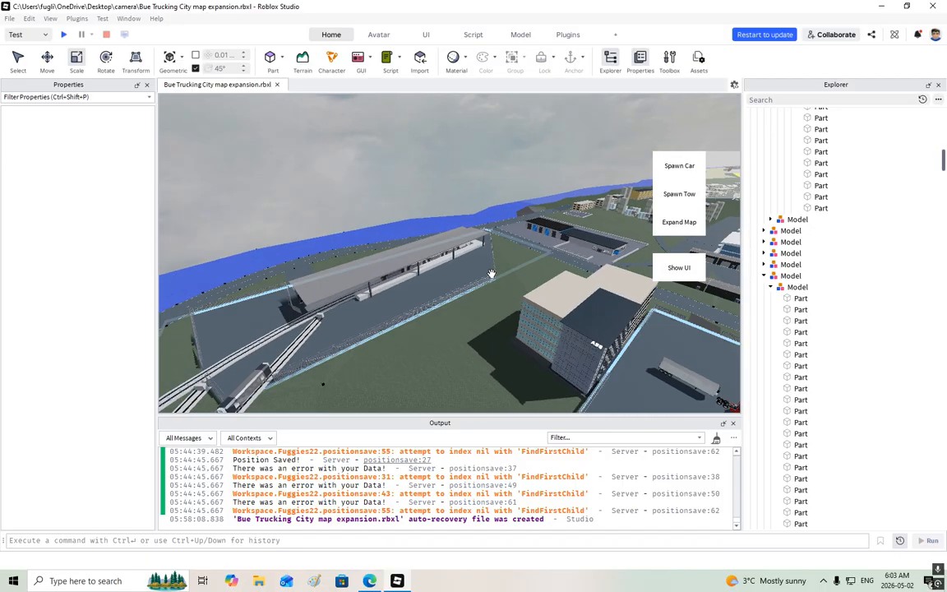
scroll(476, 287, "up", 12)
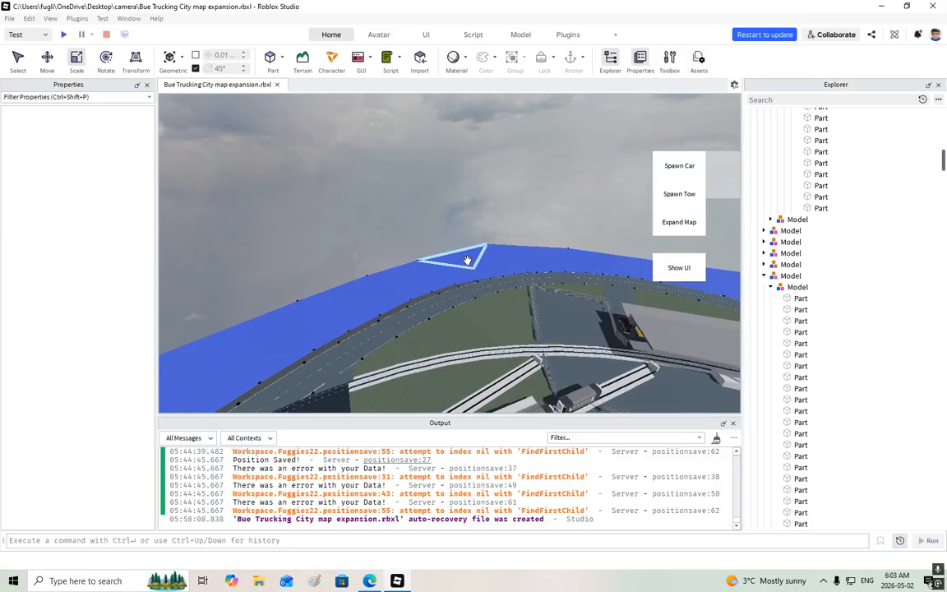
scroll(467, 260, "down", 15)
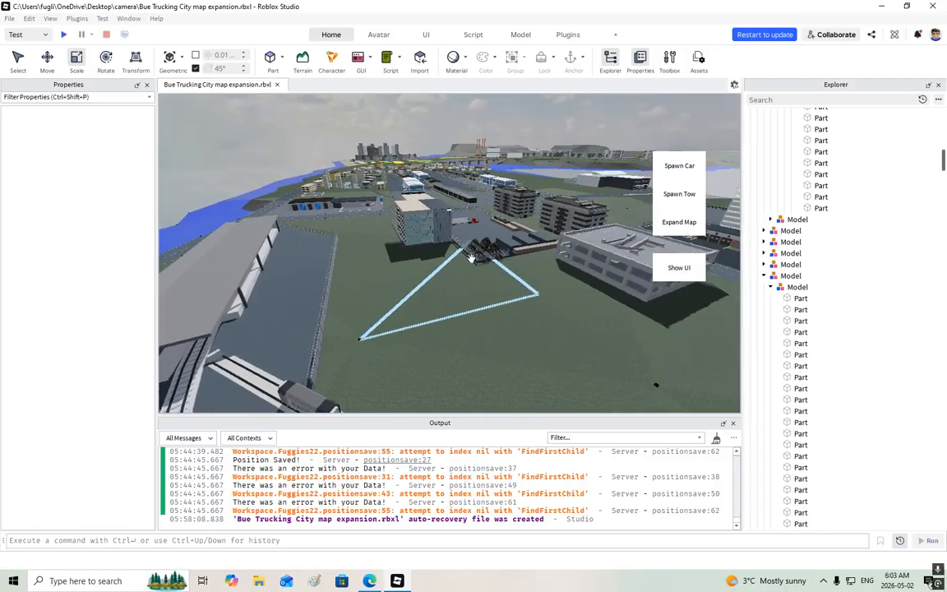
scroll(458, 243, "up", 3)
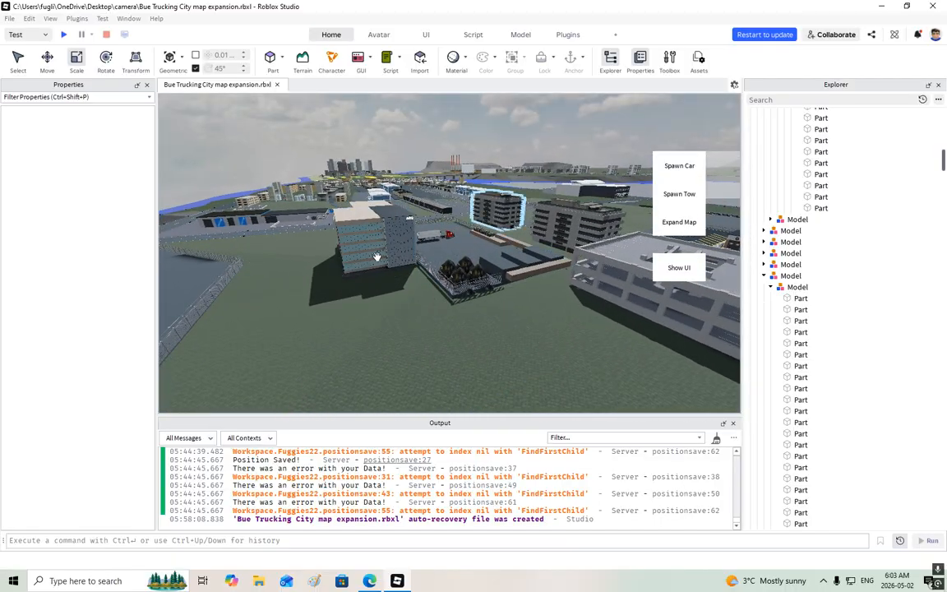
Step: Survey the whole expansion from above, from the station and curved rail line to the warehouses, suburbs and distant skyline
right_click_drag(454, 262, 453, 263)
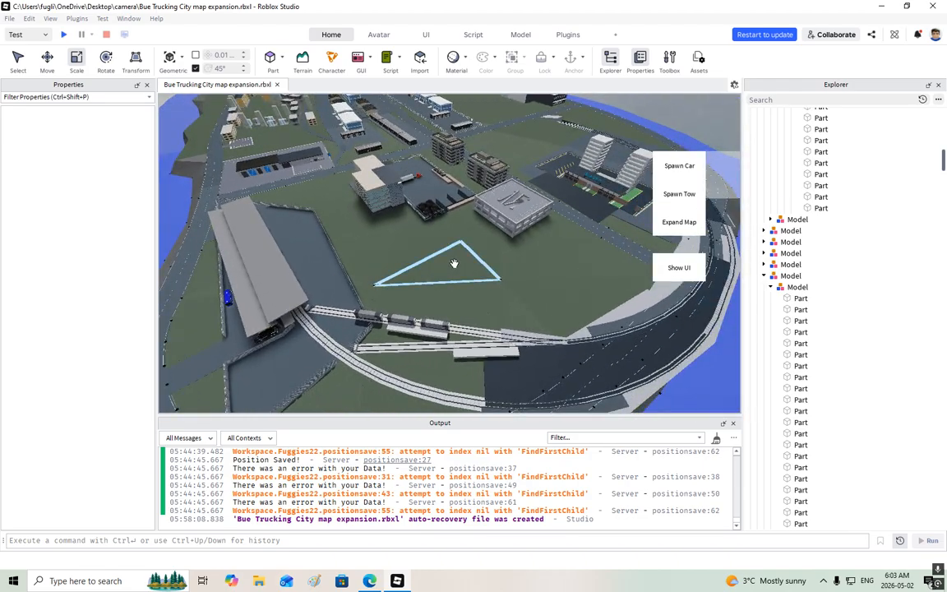
right_click_drag(393, 289, 393, 289)
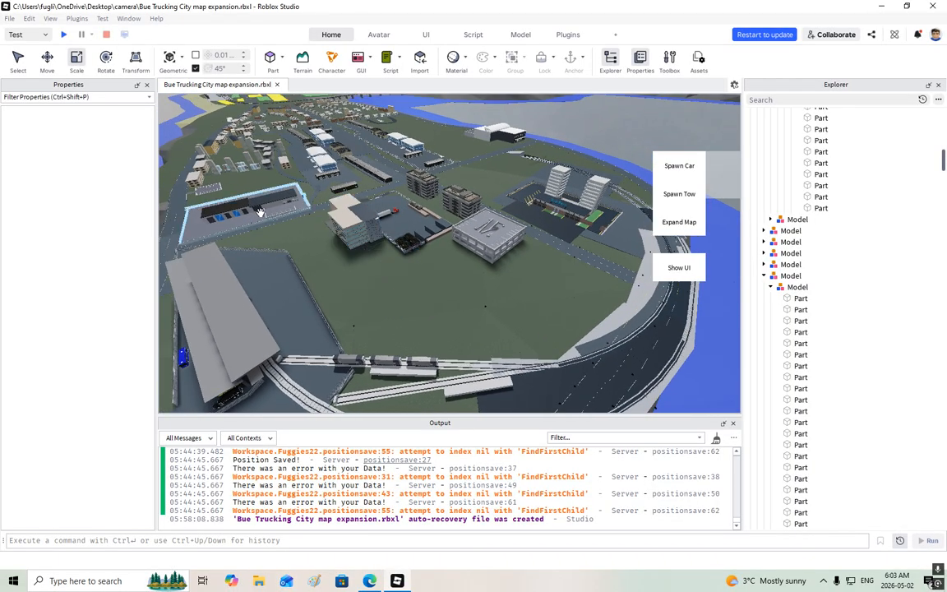
right_click_drag(282, 117, 282, 118)
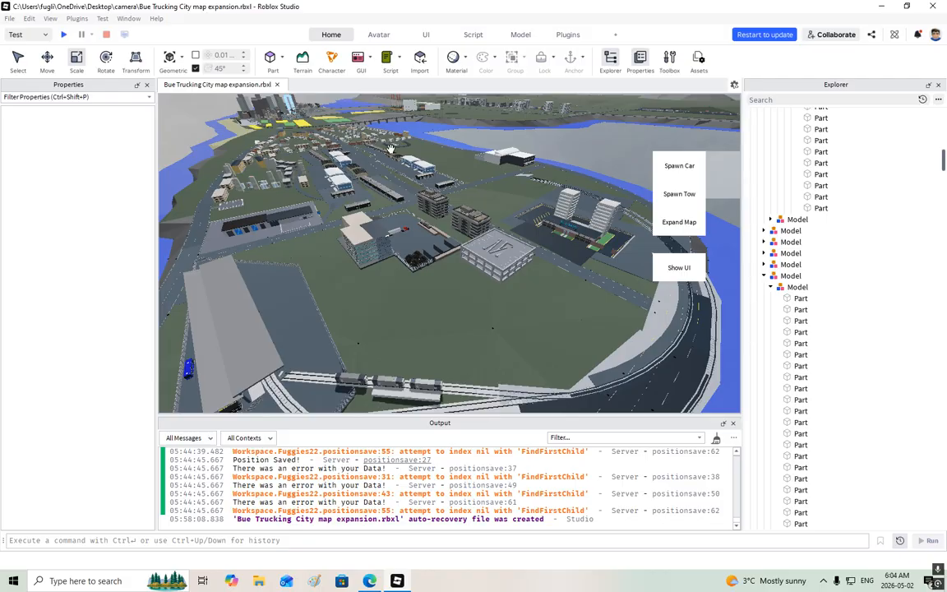
right_click_drag(606, 147, 607, 150)
key("w")
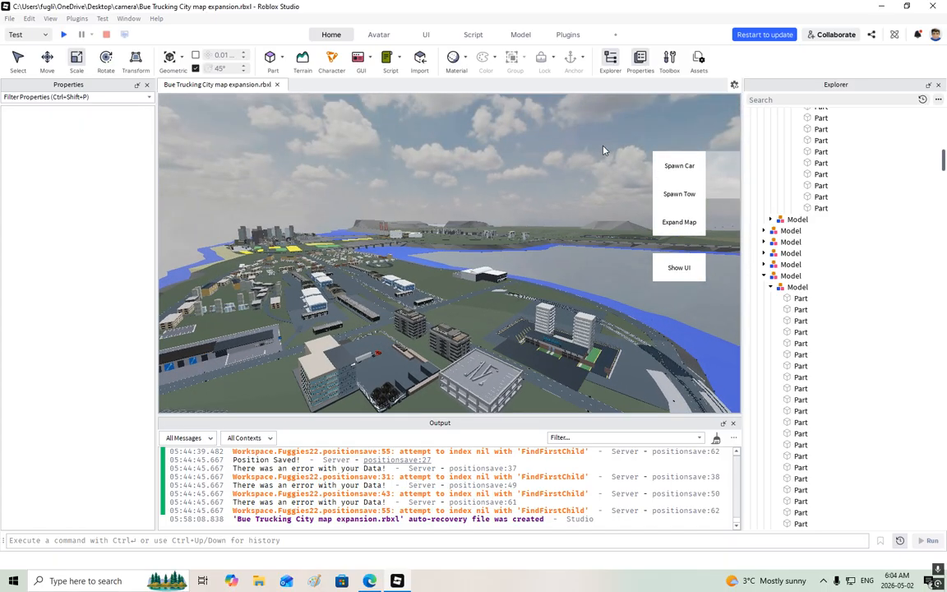
scroll(585, 166, "up", 8)
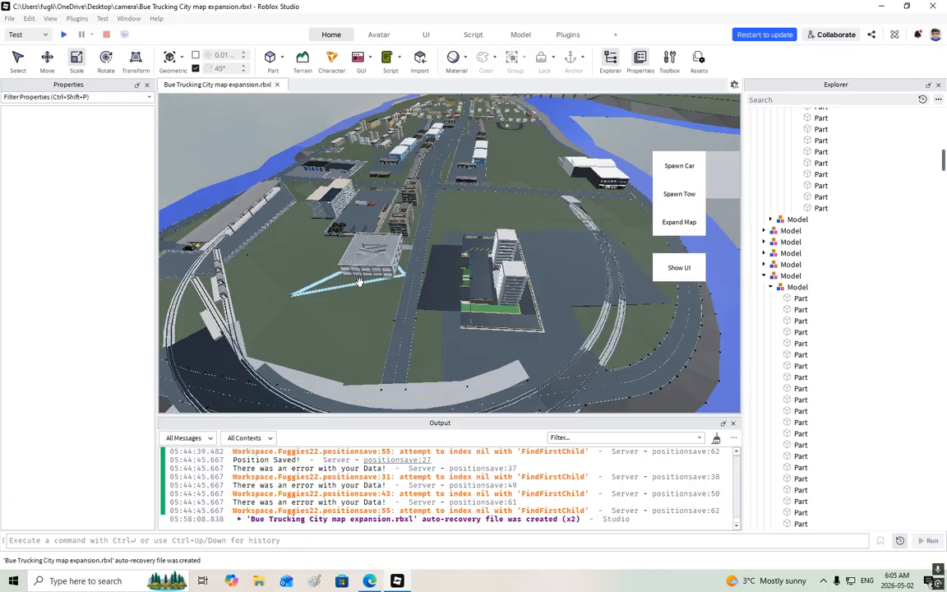
Step: Collapse the expanded models and the passanger folder in the Workspace hierarchy
right_click_drag(342, 305, 342, 302)
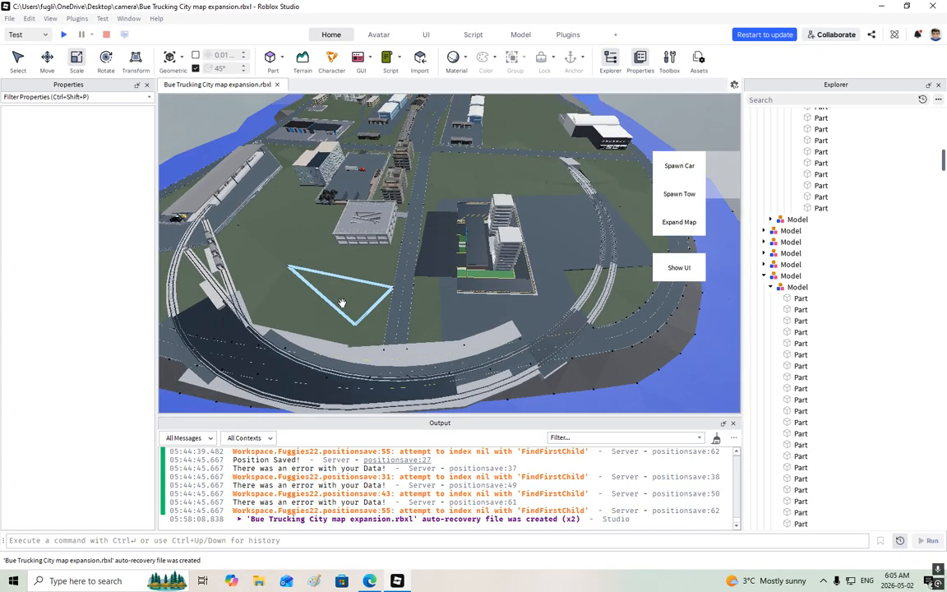
scroll(403, 279, "up", 5)
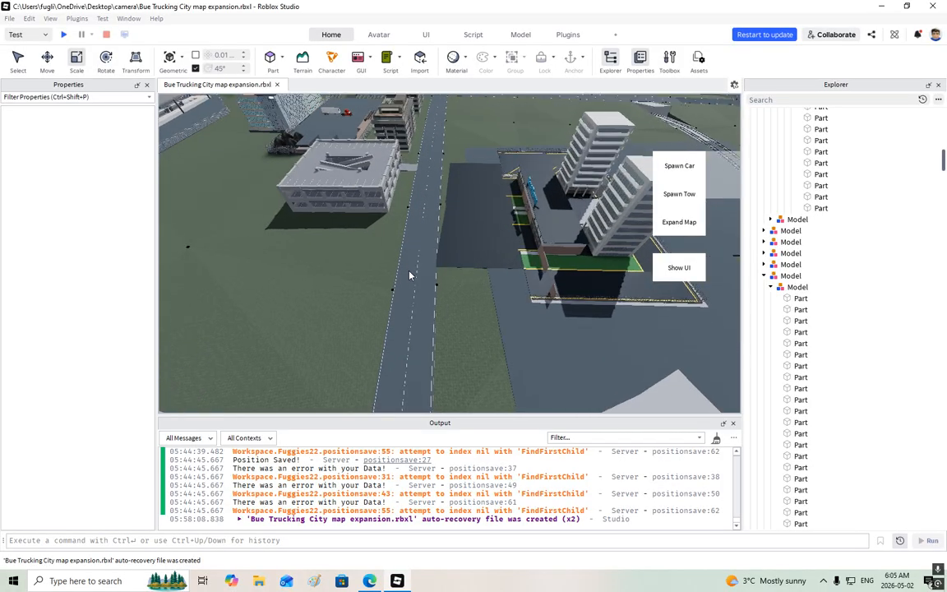
scroll(410, 276, "up", 5)
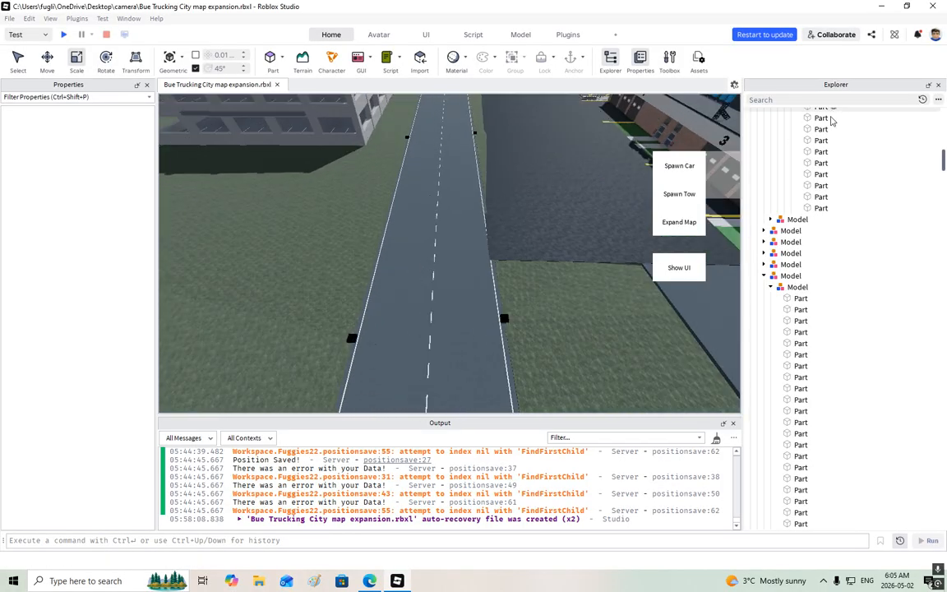
left_click(762, 276)
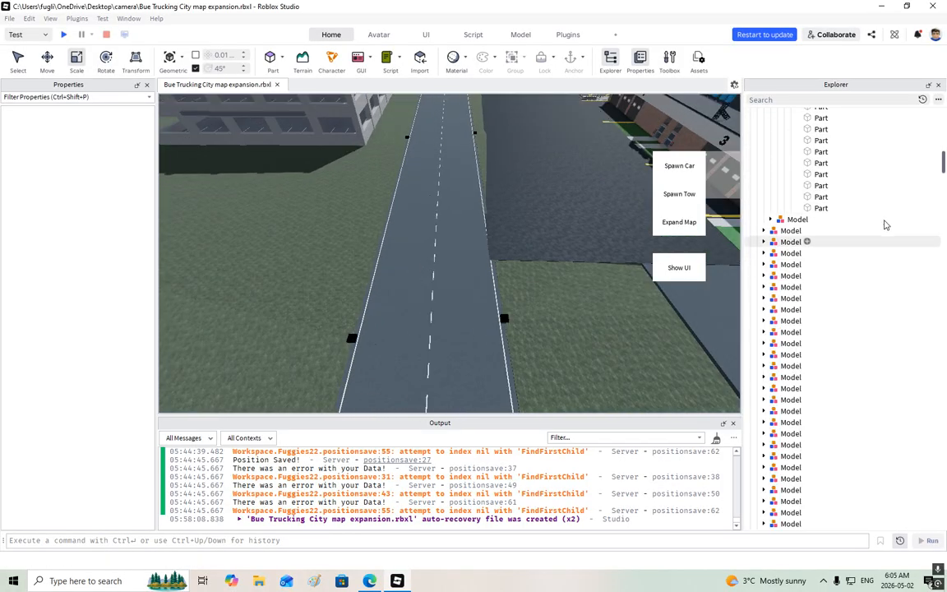
mouse_move(943, 162)
left_mouse_down()
mouse_move(943, 110)
mouse_move(940, 160)
left_mouse_up()
left_click(783, 263)
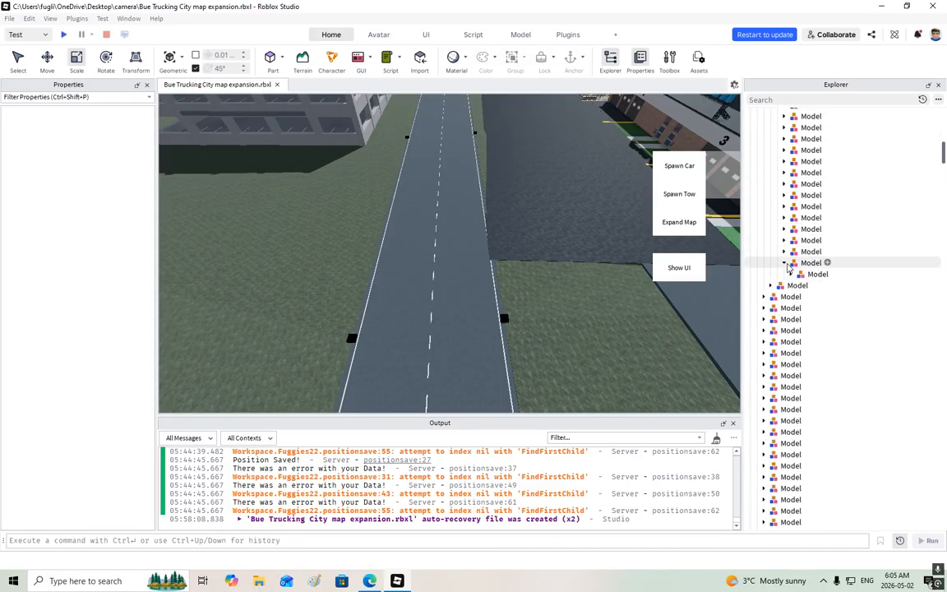
left_click_drag(944, 152, 943, 115)
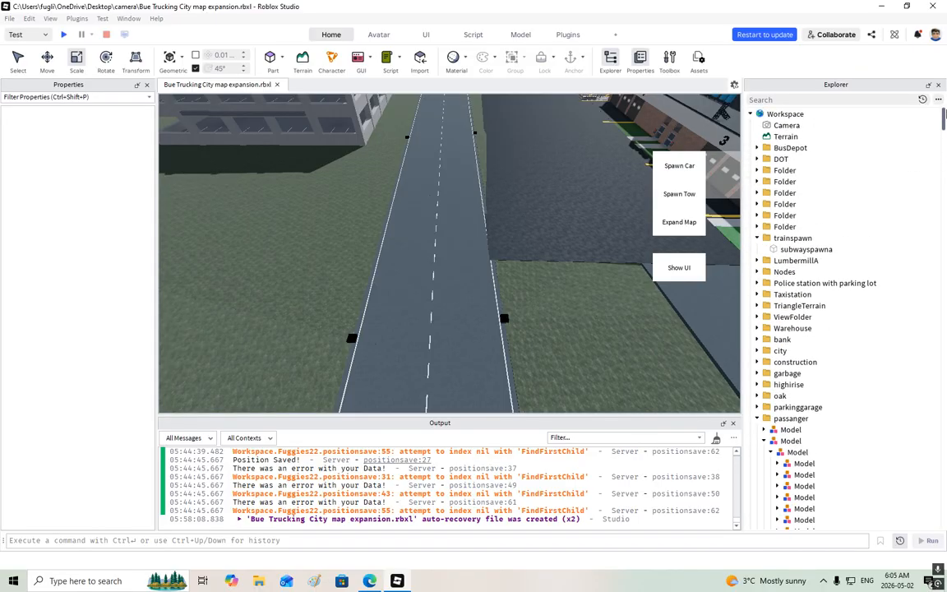
left_click(770, 452)
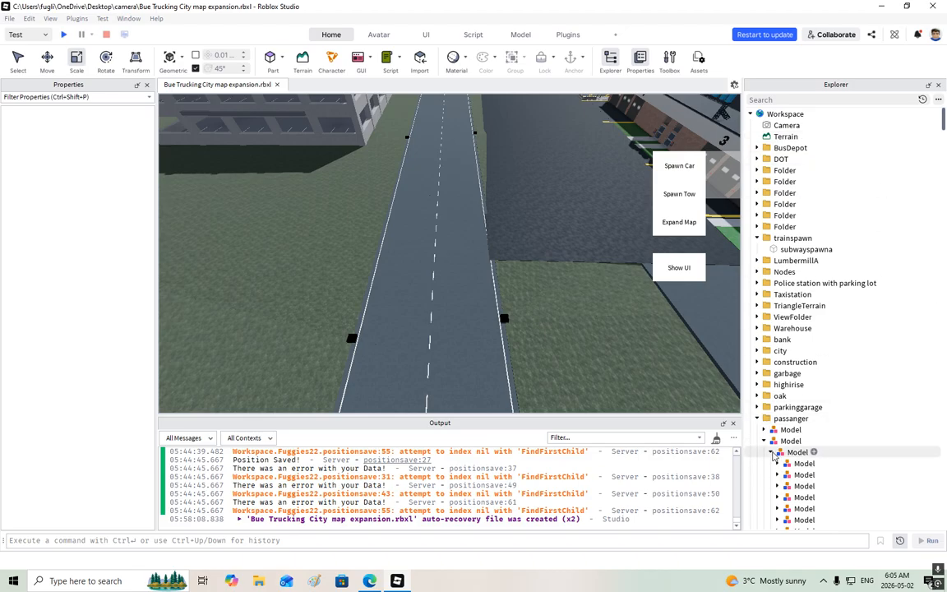
left_click(764, 441)
left_click(757, 418)
Step: Collapse the trainspawn folder, and open the roads folder inside ViewFolder with its first Road model collapsed
scroll(575, 237, "down", 10)
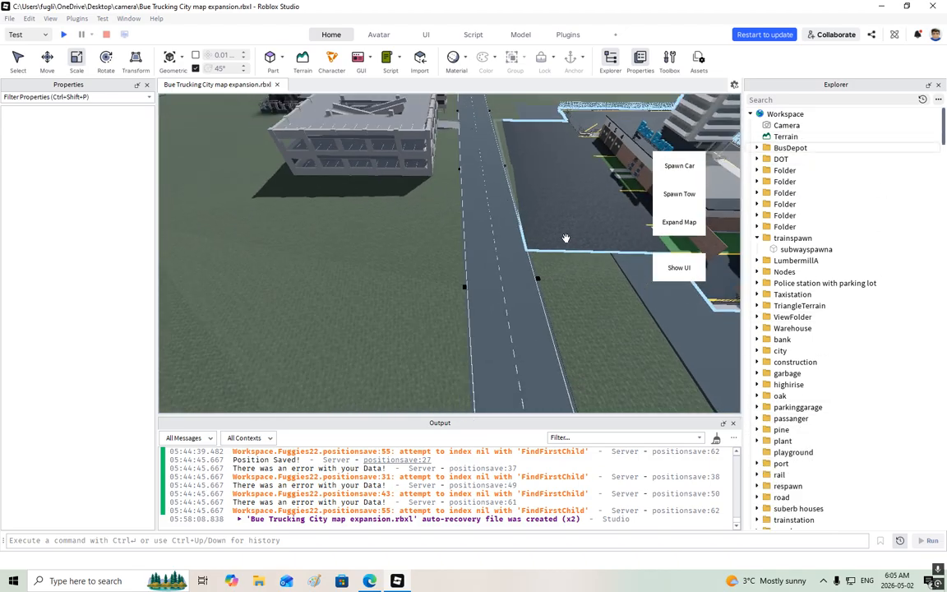
scroll(566, 238, "down", 10)
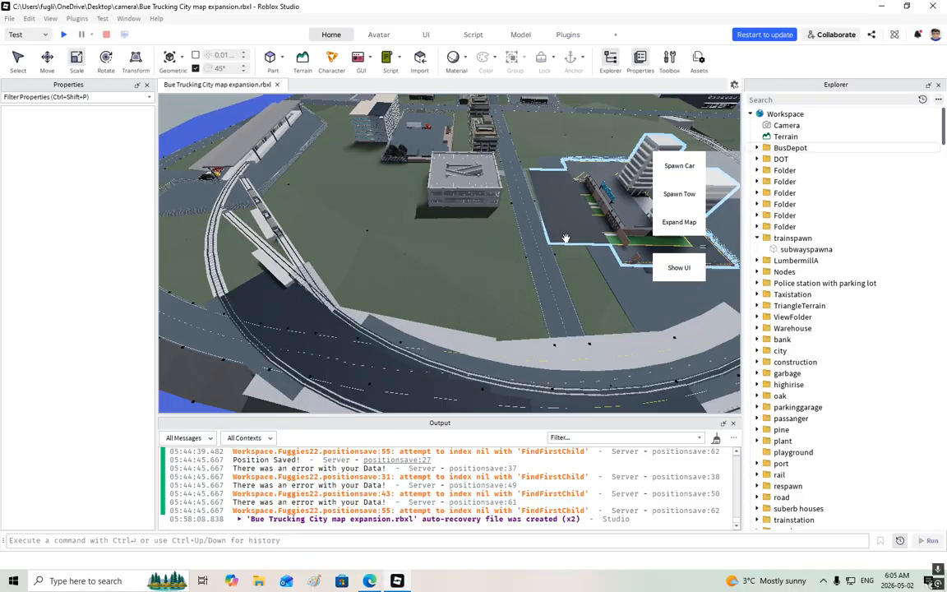
right_click_drag(559, 264, 562, 270)
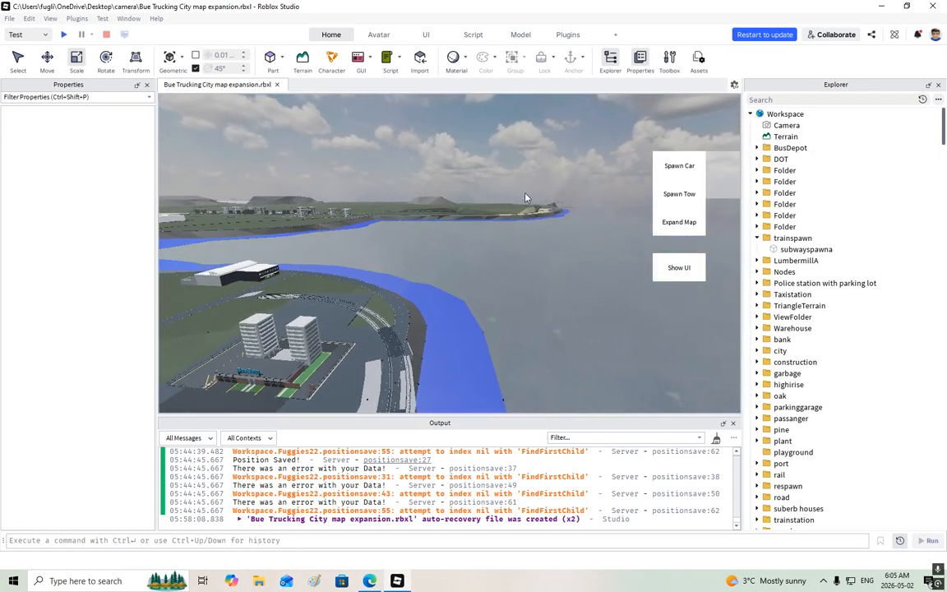
right_click_drag(544, 227, 543, 251)
scroll(543, 250, "up", 10)
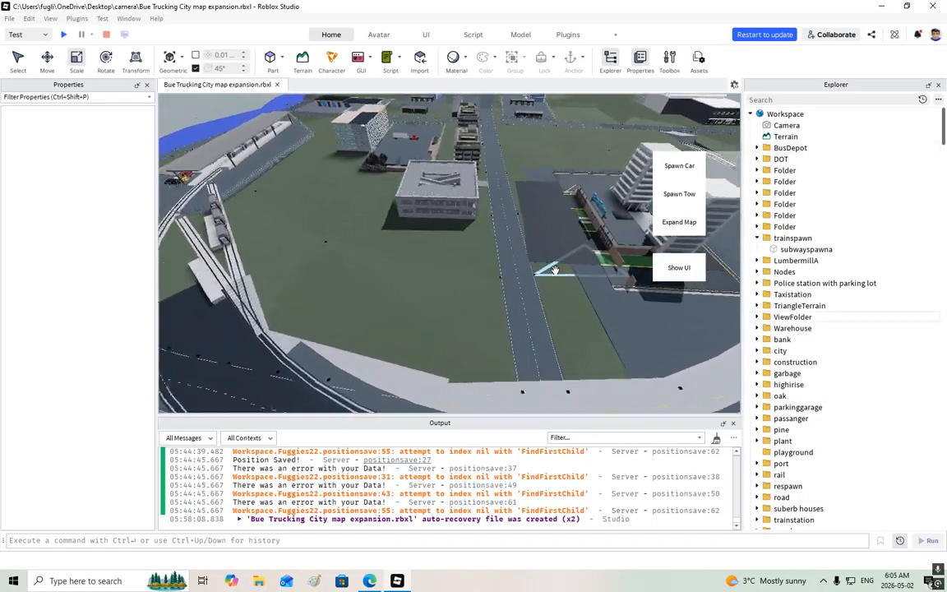
scroll(555, 270, "up", 5)
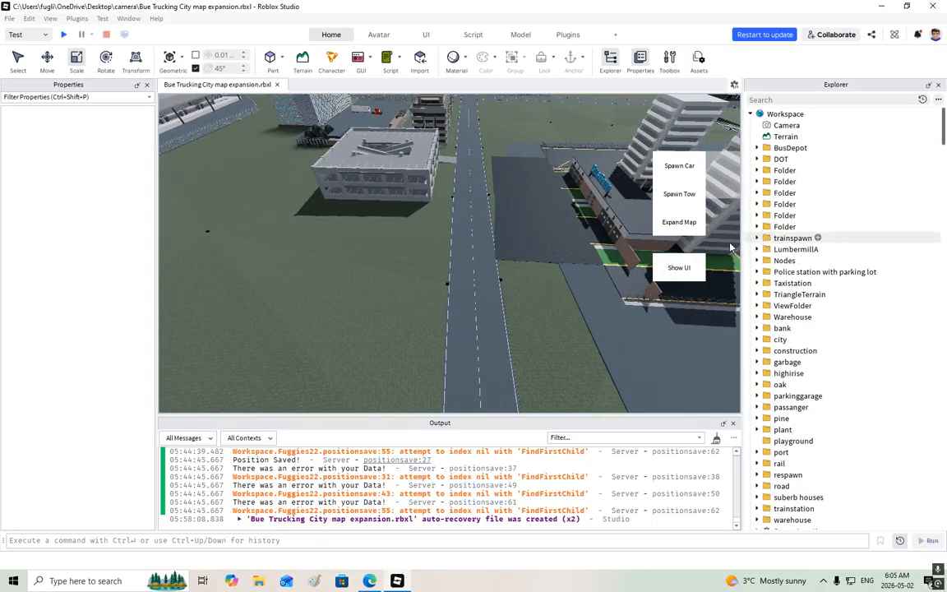
scroll(822, 296, "down", 3)
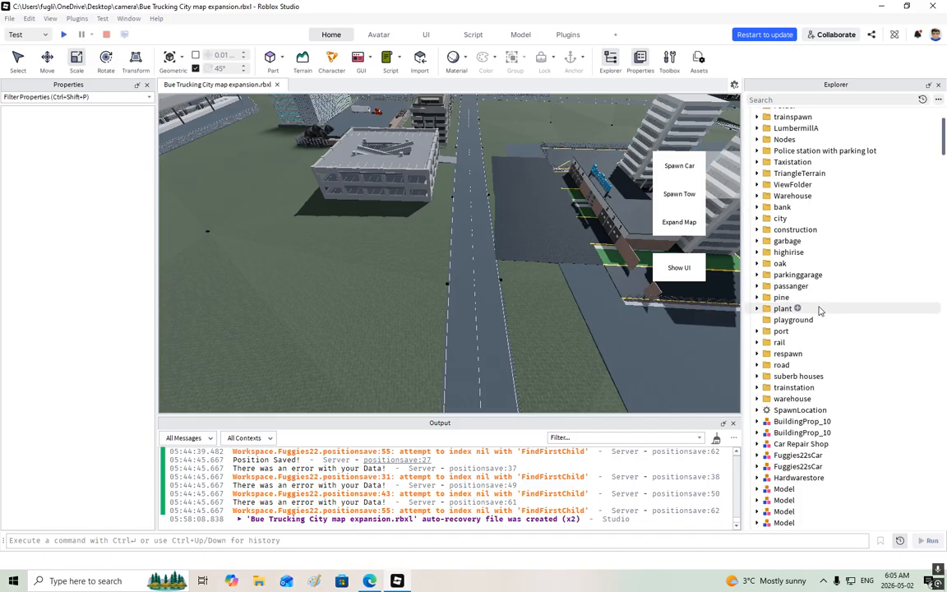
left_click(757, 184)
left_click(776, 219)
left_click(763, 218)
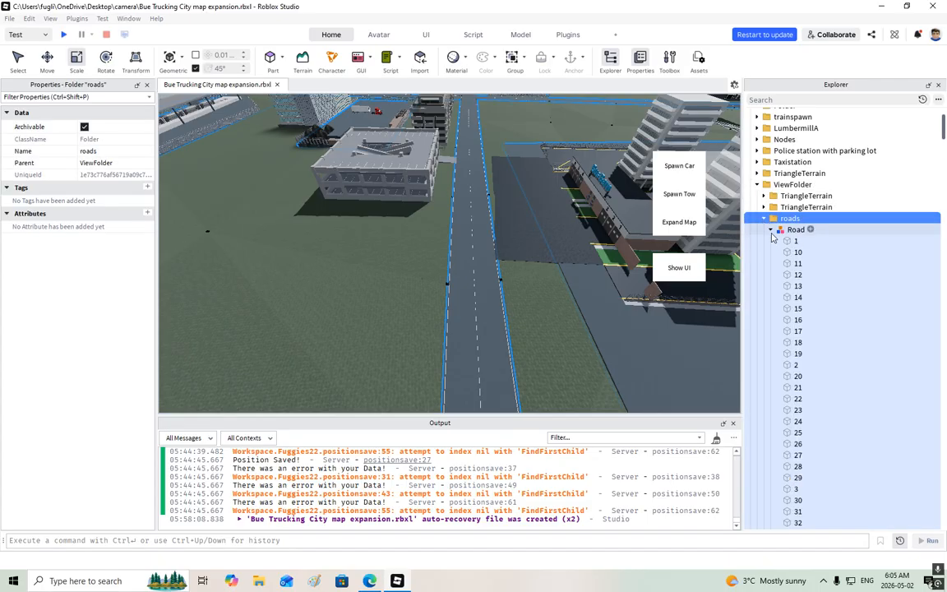
left_click(789, 230)
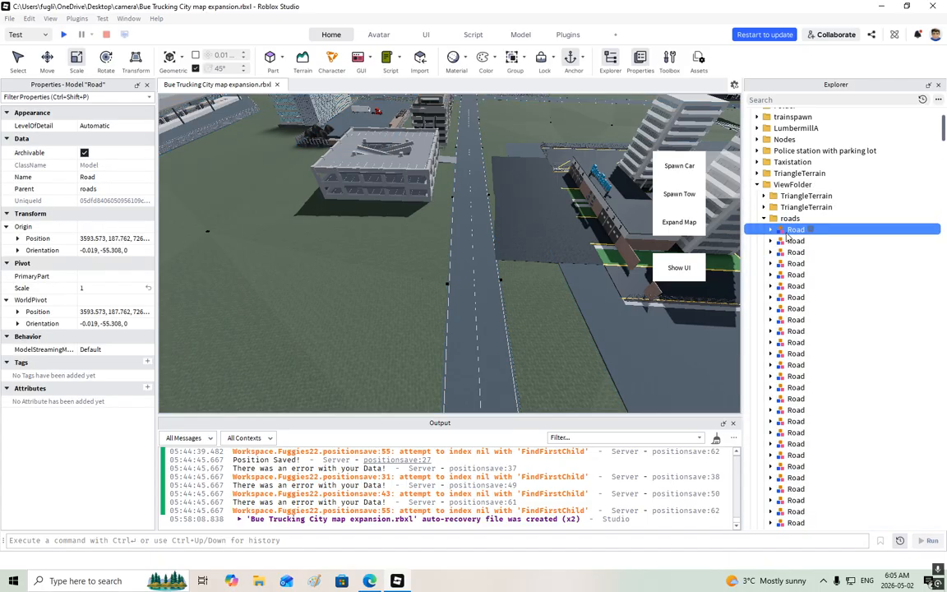
Step: Search through the Road models in the roads folder for the straight road in view and select RoadPreview_
left_click(474, 314)
left_click(794, 332)
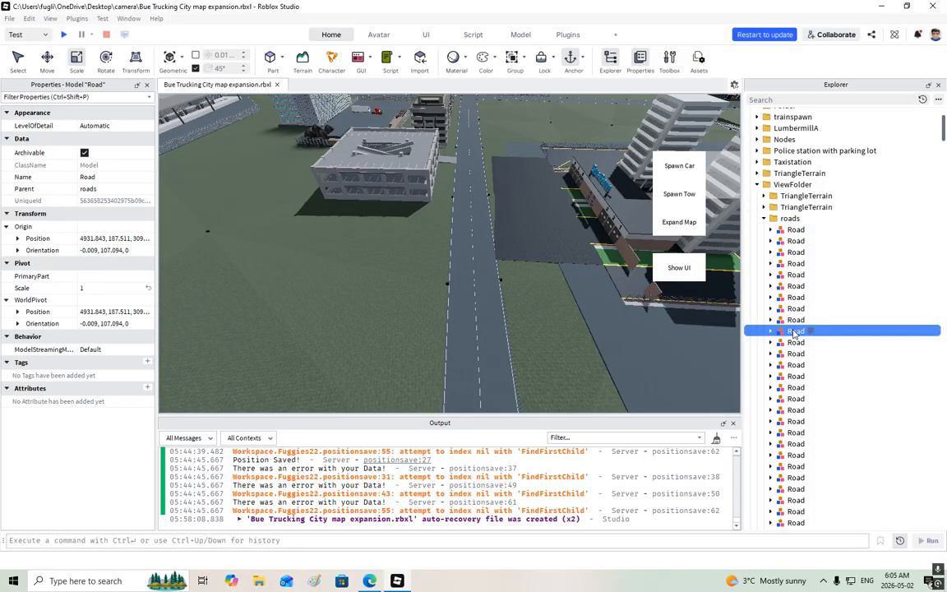
key("Down")
key("Down")
key("Down")
key("Down")
key("Down")
key("Down")
key("Down")
key("Down")
key("Down")
key("Down")
key("Down")
key("Down")
key("Down")
key("Down")
key("Down")
key("Down")
key("Down")
key("Down")
key("Down")
key("Down")
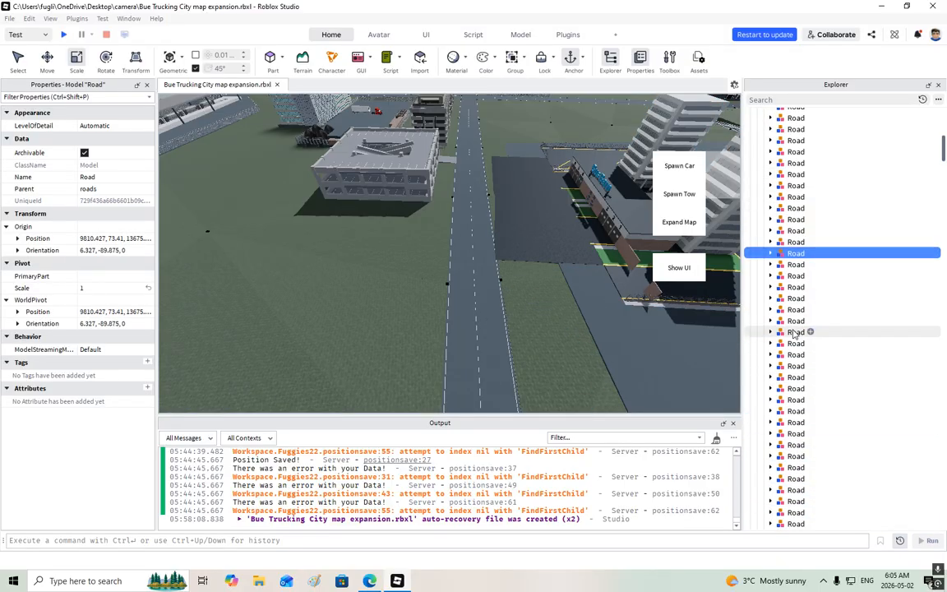
key("Down")
key("Down")
key("Down")
key("Down")
key("Down")
key("Down")
key("Down")
key("Down")
key("Down")
key("Down")
key("Down")
key("Down")
key("Down")
key("Down")
key("Down")
key("Down")
key("Down")
key("Down")
key("Down")
key("Down")
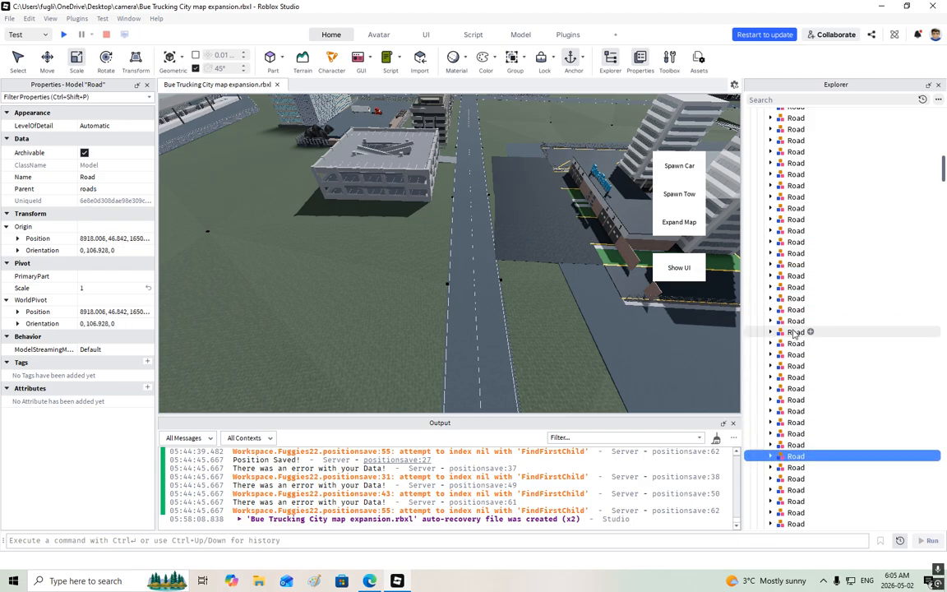
key("Down")
key("Down")
key("Down")
key("Down")
key("Down")
key("Down")
key("Down")
key("Down")
key("Down")
key("Down")
key("Down")
key("Down")
key("Down")
key("Down")
key("Down")
key("Down")
key("Down")
key("Down")
key("Down")
key("Down")
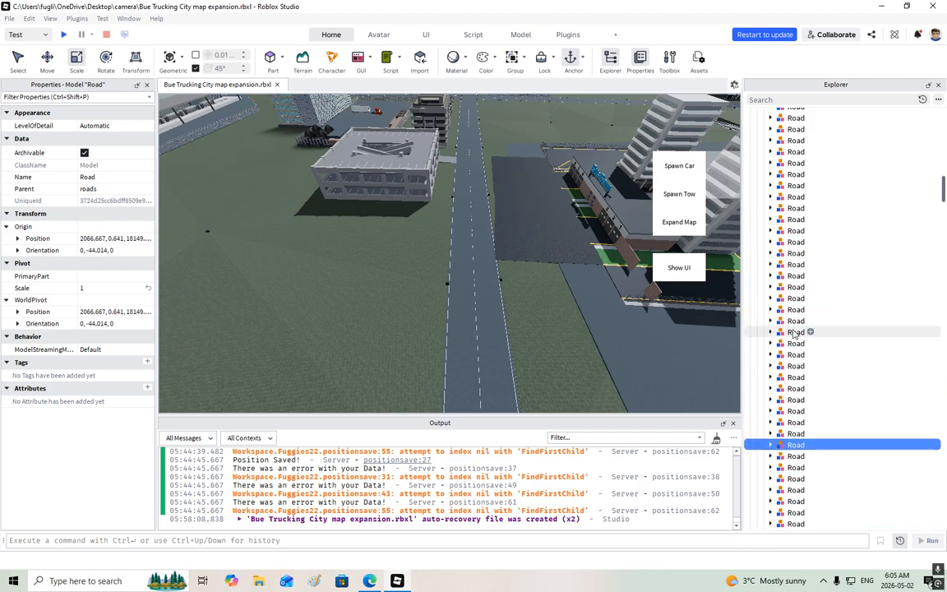
key("Down")
key("Down")
key("Down")
key("Down")
key("Down")
key("Down")
key("Down")
key("Down")
key("Down")
key("Down")
key("Down")
key("Down")
key("Down")
key("Down")
key("Down")
key("Down")
key("Down")
key("Down")
key("Down")
key("Down")
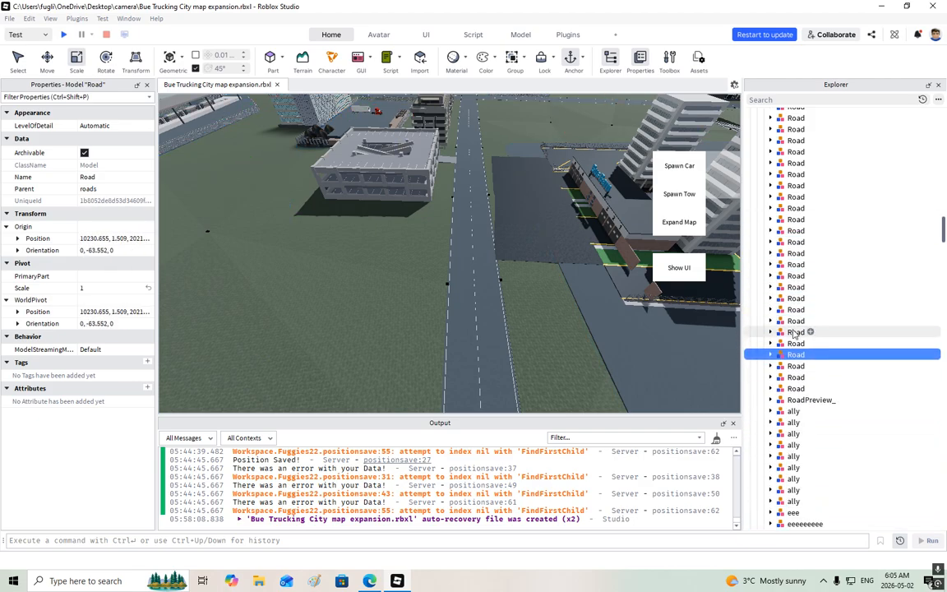
key("Up")
key("Up")
key("Up")
key("Up")
key("Up")
key("Up")
key("Up")
key("Up")
key("Up")
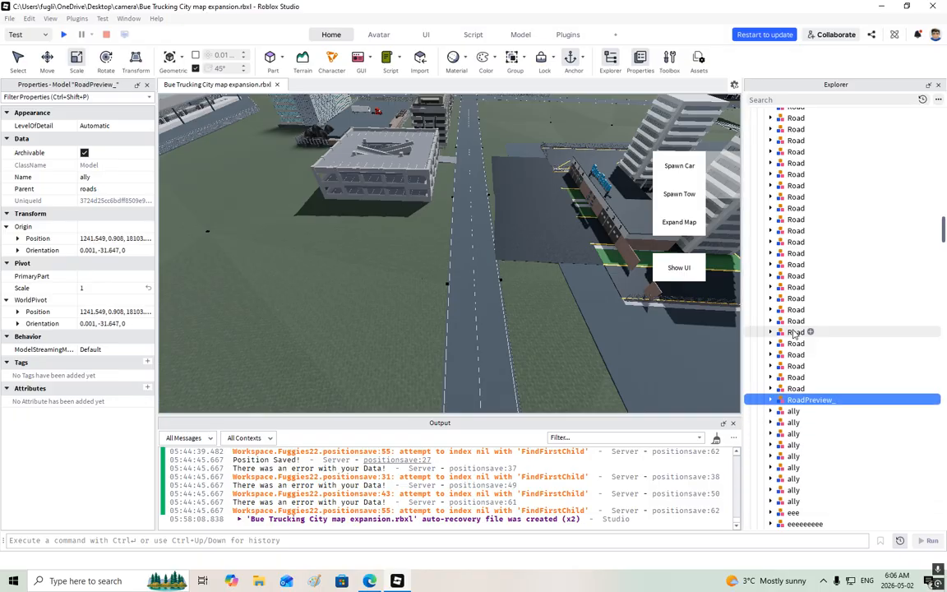
key("Down")
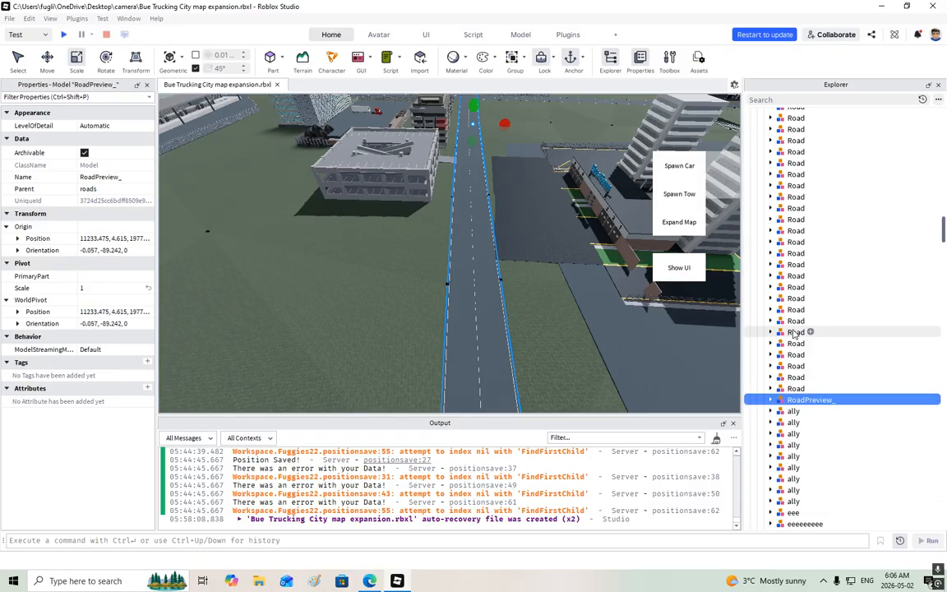
Step: Expand the RoadPreview_ model and select its part 62, the road segment between the parking garage and the dark lot
left_click(771, 401)
left_click(795, 424)
scroll(794, 441, "down", 6)
scroll(790, 441, "down", 8)
key("Down")
key("Down")
key("Down")
key("Down")
key("Down")
key("Down")
key("Down")
scroll(559, 234, "down", 3)
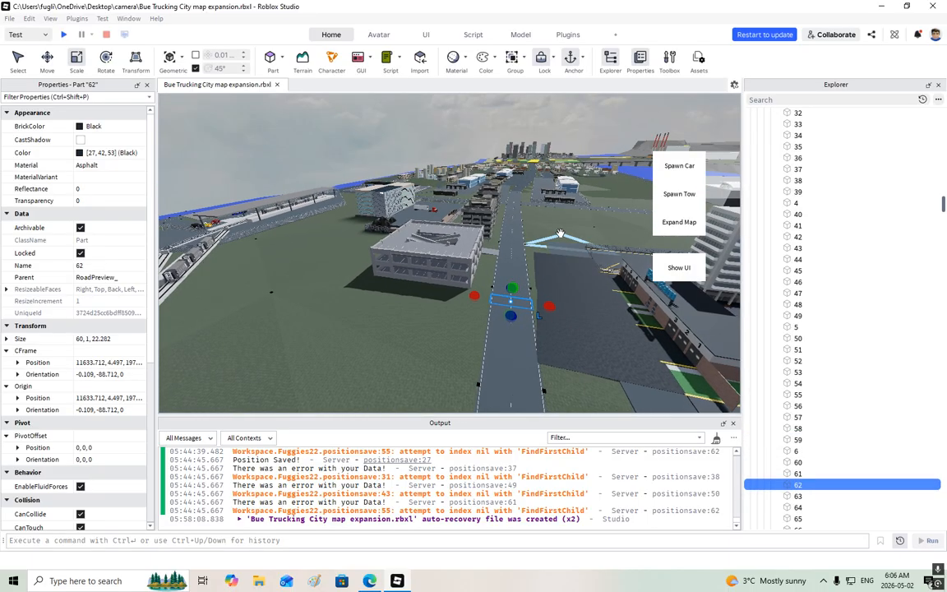
scroll(559, 233, "up", 5)
right_click_drag(534, 275, 534, 274)
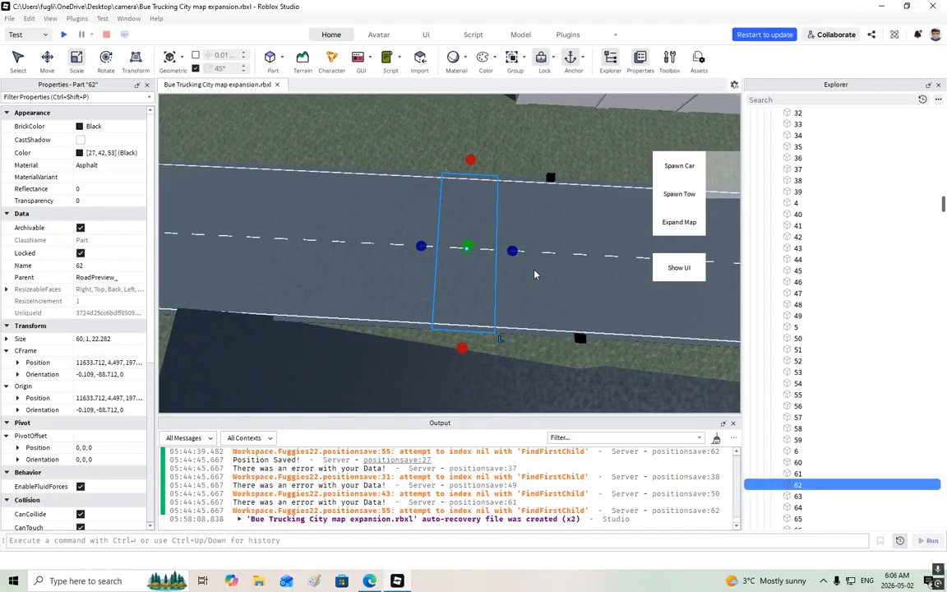
Step: Group the adjoining road parts 60 to 65 of RoadPreview_ as a model, leaving part 6 out of the selection
left_click(797, 462, "shift")
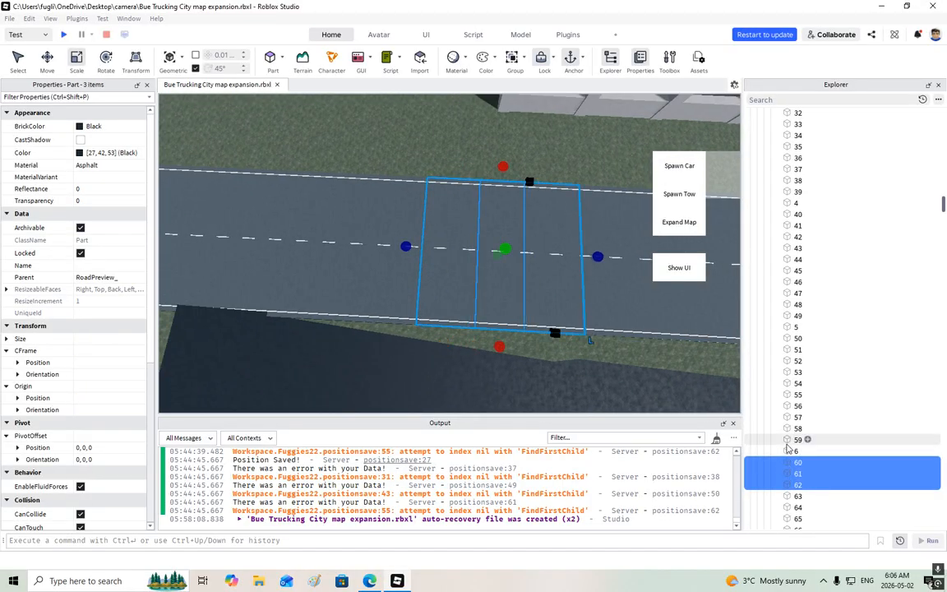
left_click(791, 440, "shift")
right_click_drag(579, 300, 578, 300)
left_click(787, 443, "ctrl")
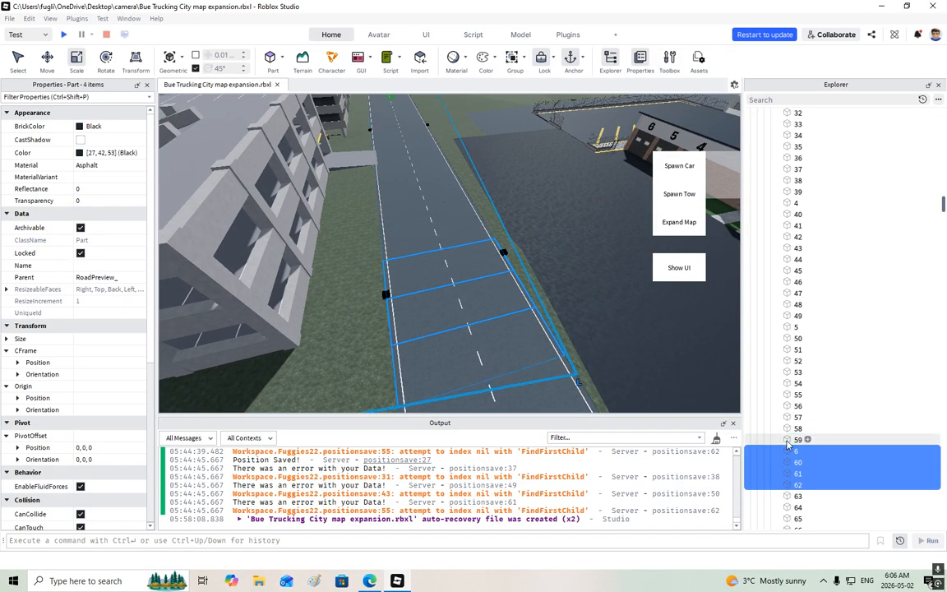
left_click(791, 455, "ctrl")
scroll(791, 444, "down", 3)
left_click(793, 400, "ctrl")
left_click(789, 416, "ctrl")
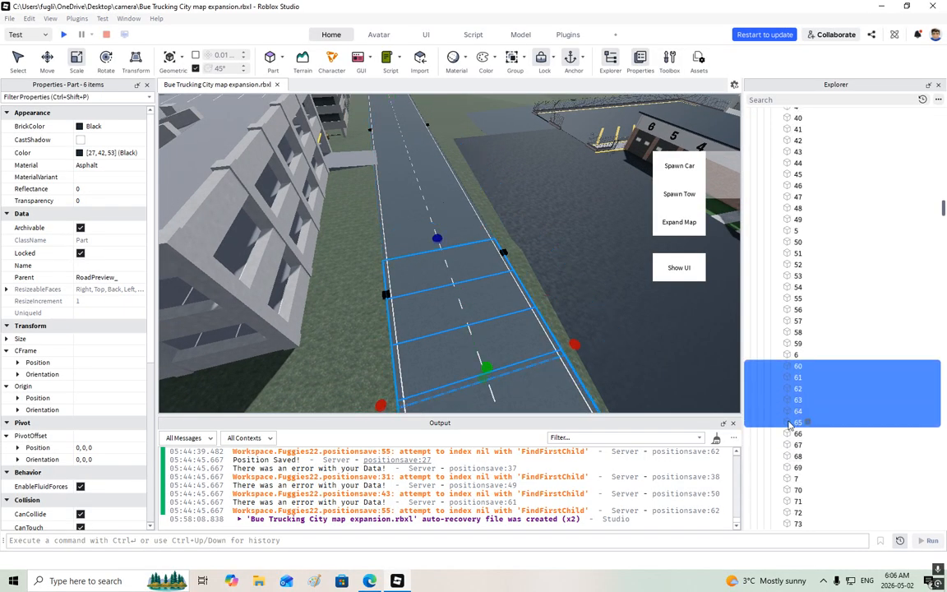
right_click_drag(513, 292, 605, 350)
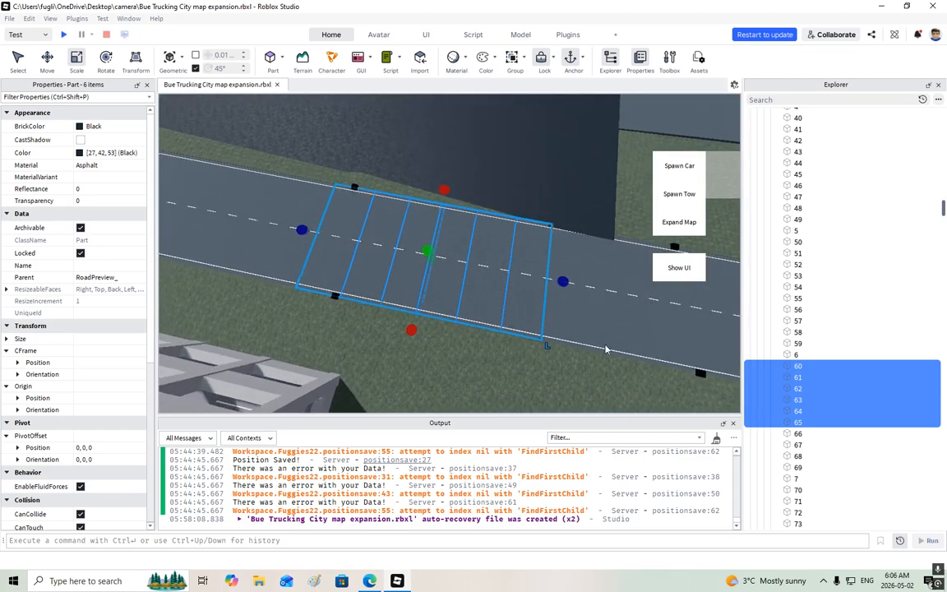
key("w")
key("d")
right_click(792, 369)
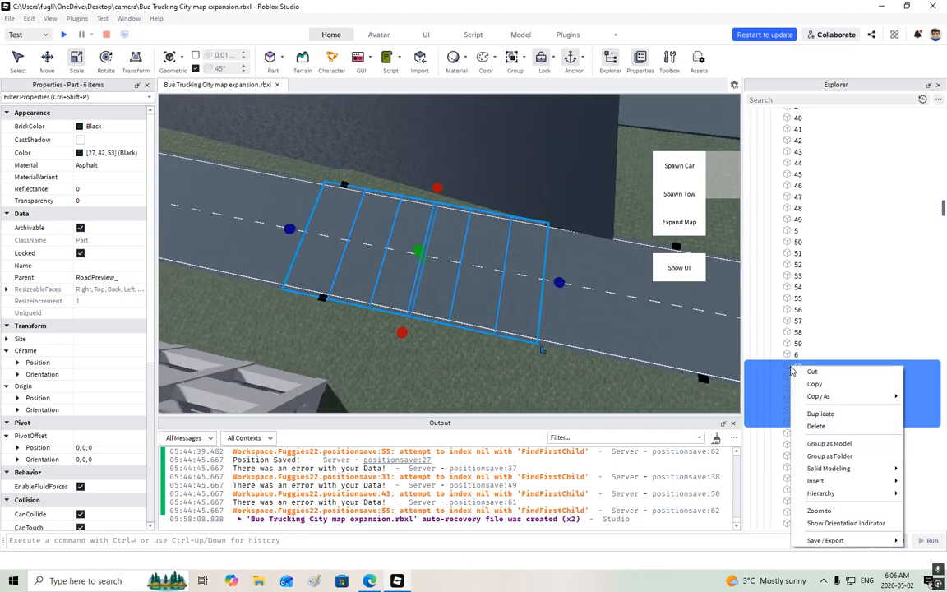
left_click(822, 445)
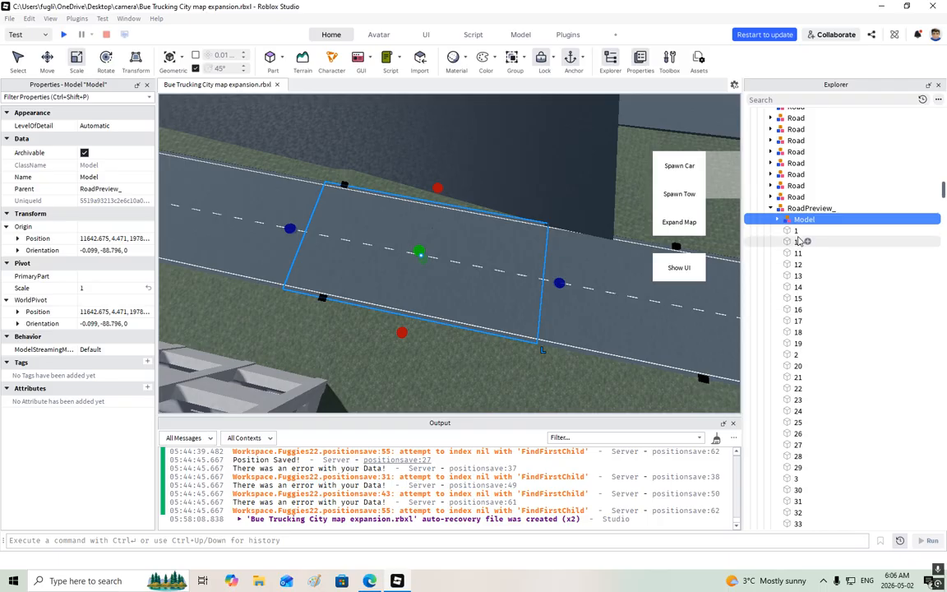
Step: Set the transparency of parts 60 to 65 inside the new model to 1
left_click(794, 233)
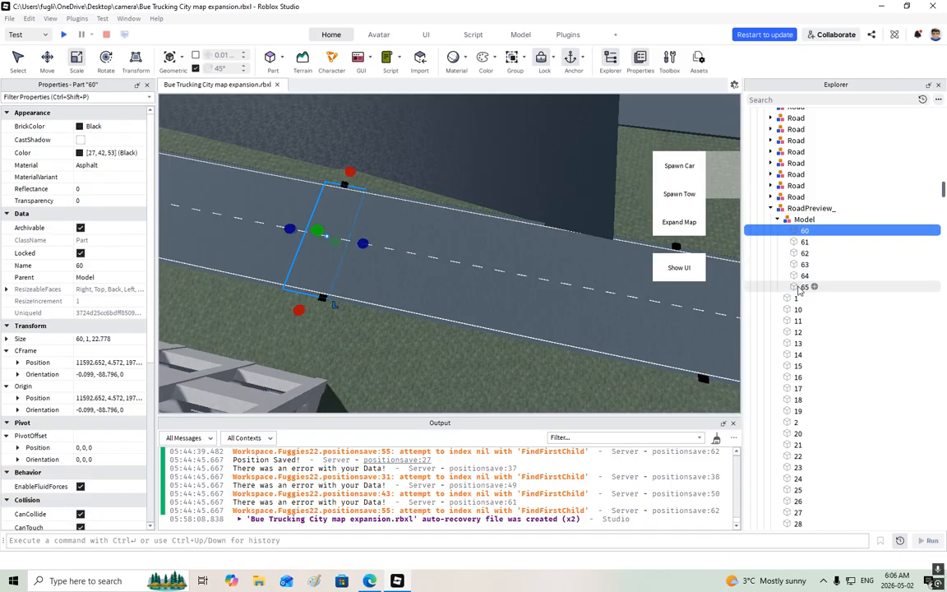
left_click(799, 288, "shift")
left_click_drag(117, 205, 146, 206)
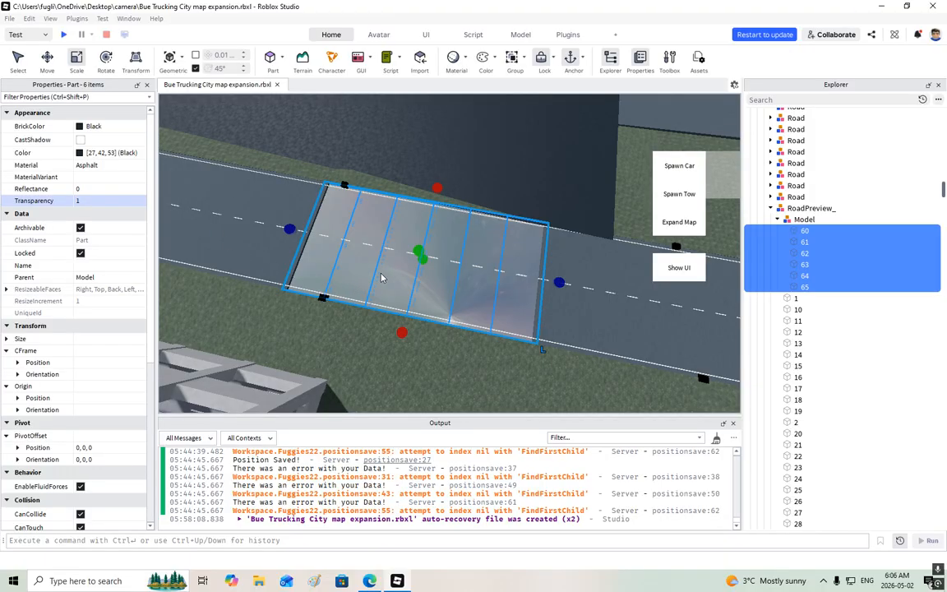
Step: Examine the opening in the road from above and from underneath
scroll(381, 277, "up", 10)
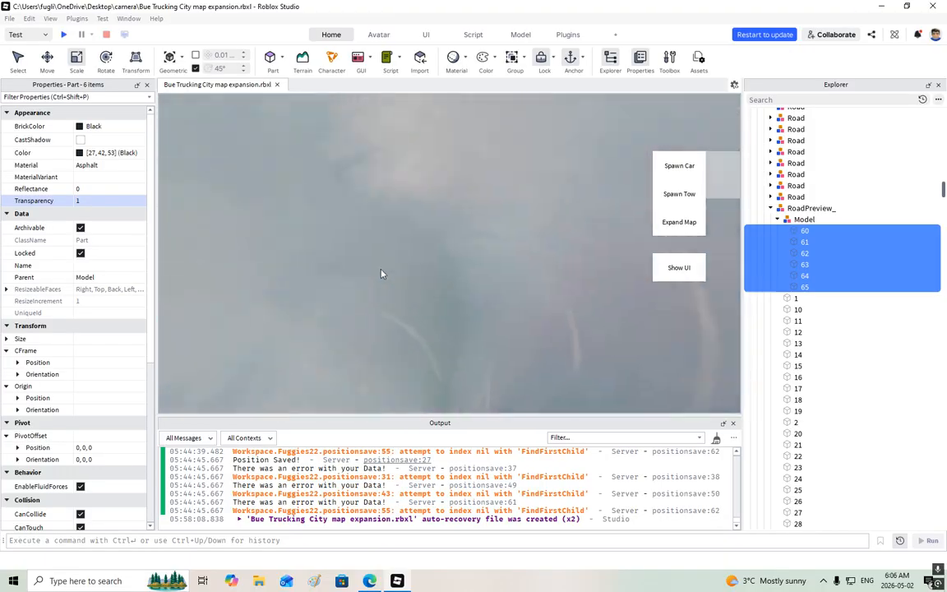
scroll(382, 276, "down", 10)
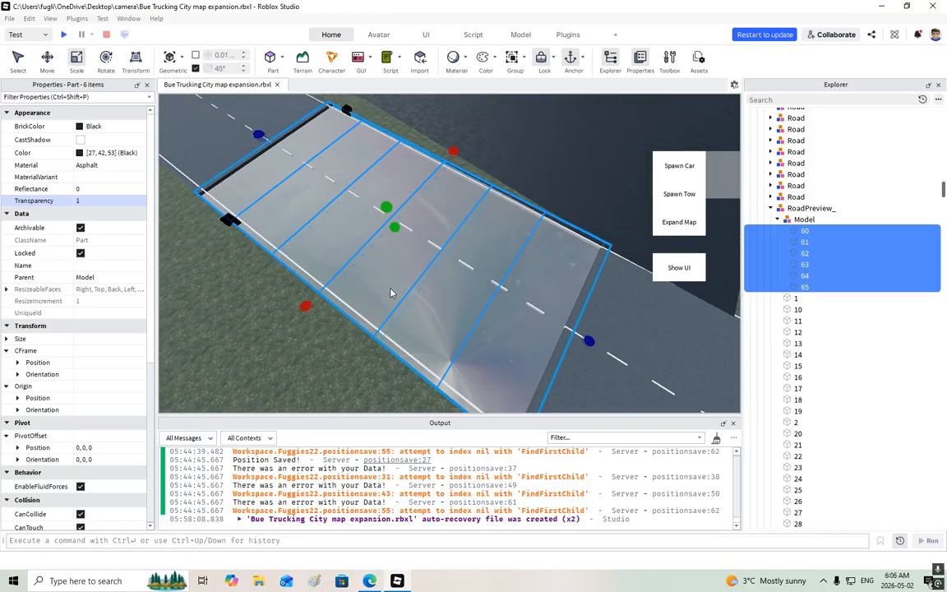
scroll(390, 291, "up", 10)
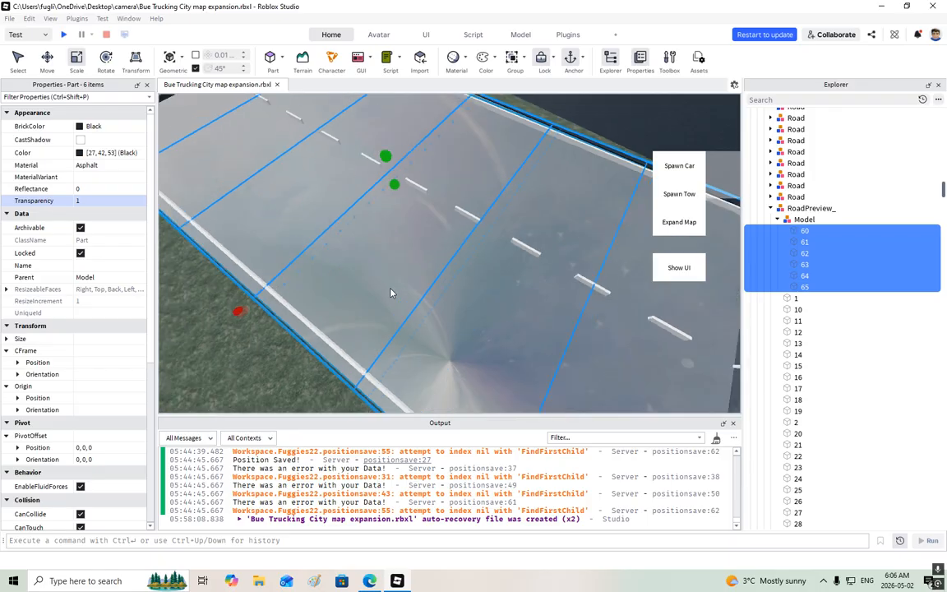
right_click_drag(391, 291, 338, 275)
key("s")
key("a")
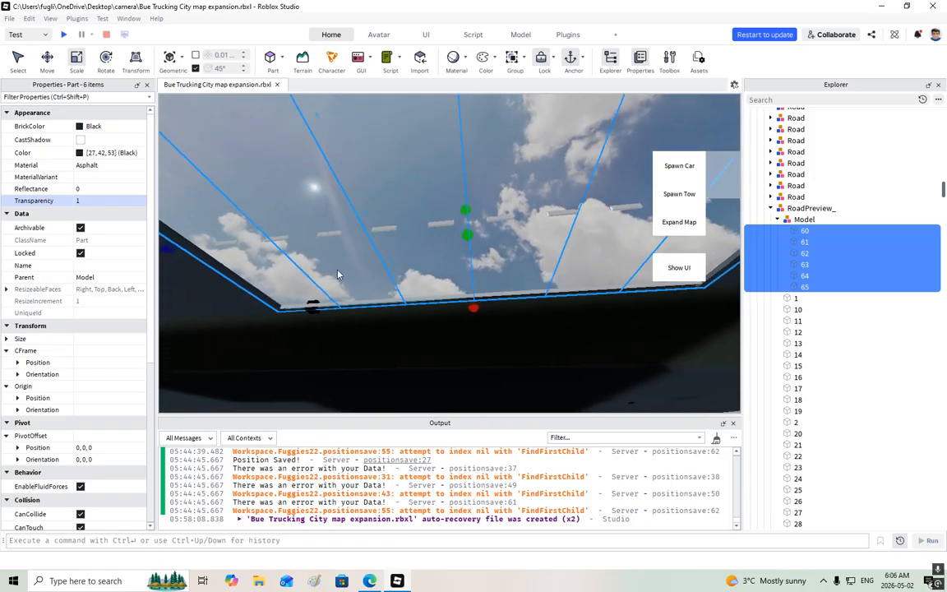
key("d")
key("a")
key("w")
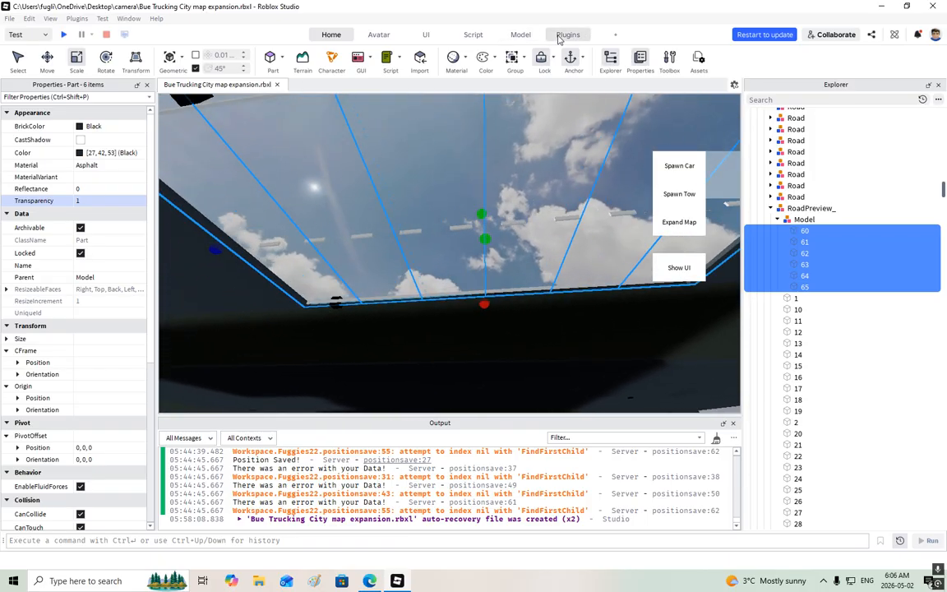
Step: Open the Terrain section of Atrazine's Terrain Tools V2 and set its material to Sand
left_click(567, 34)
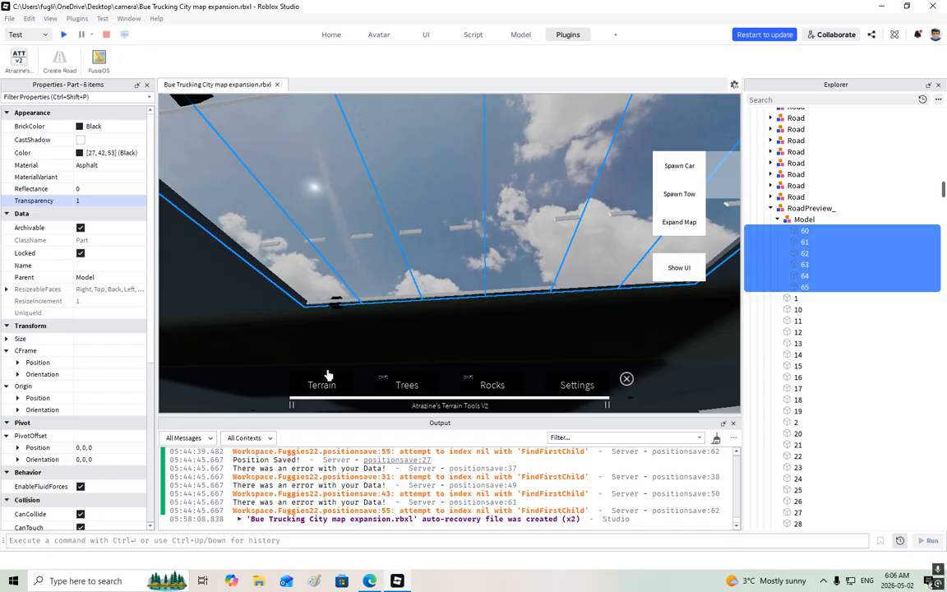
left_click(326, 383)
key("w")
right_click_drag(323, 323, 324, 327)
key("s")
left_click(326, 368)
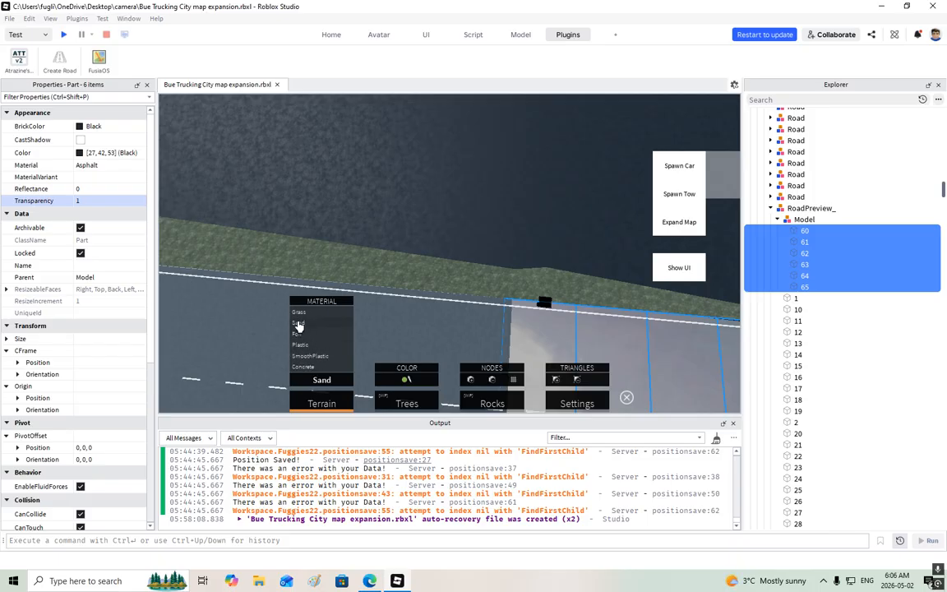
left_click(298, 325)
mouse_move(405, 367)
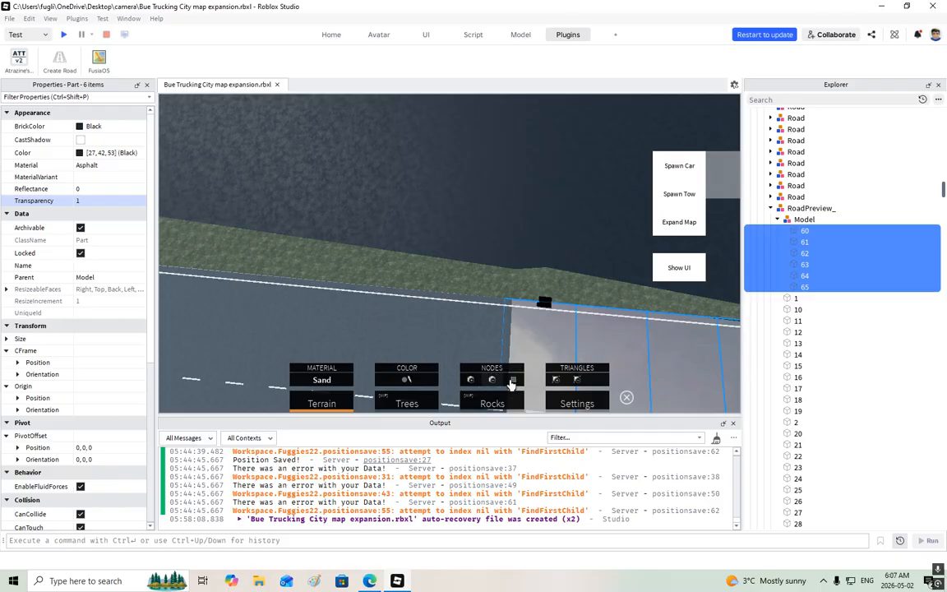
Step: Move the black terrain node at the low tip under the map horizontally towards the road opening, to about X 11744
right_click_drag(552, 332, 381, 323)
left_click(331, 34)
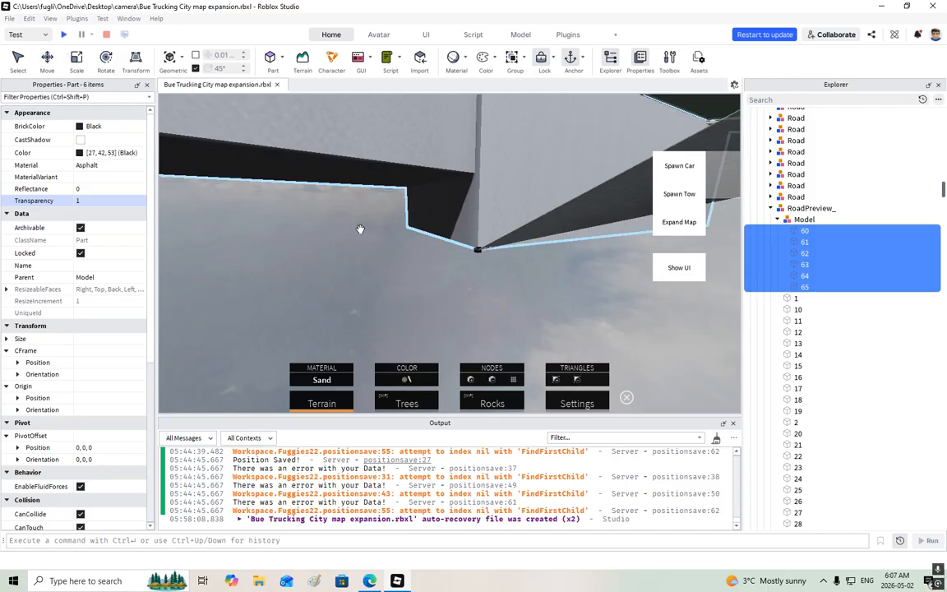
scroll(444, 246, "up", 3)
right_click_drag(476, 262, 485, 262)
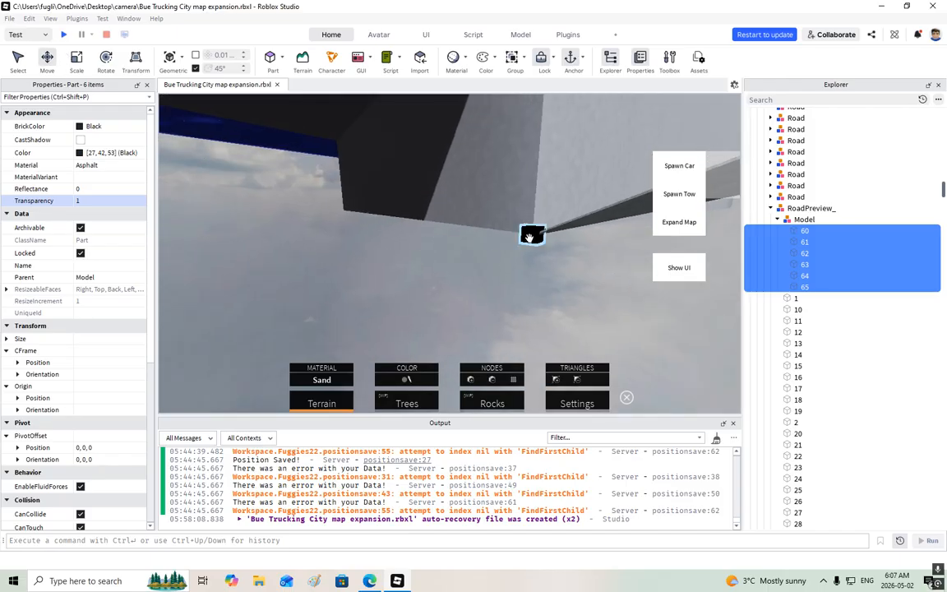
left_click(534, 239)
scroll(534, 241, "up", 2)
scroll(534, 242, "down", 3)
right_click_drag(535, 241, 532, 241)
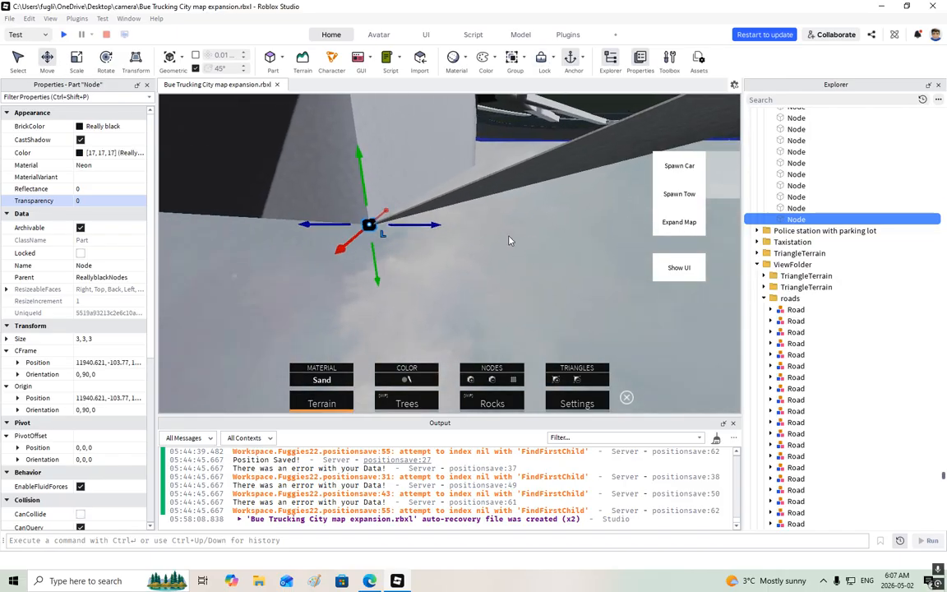
left_click_drag(419, 230, 474, 211)
right_click_drag(507, 180, 512, 178)
left_click_drag(355, 243, 491, 256)
key("d")
right_click_drag(490, 256, 471, 262)
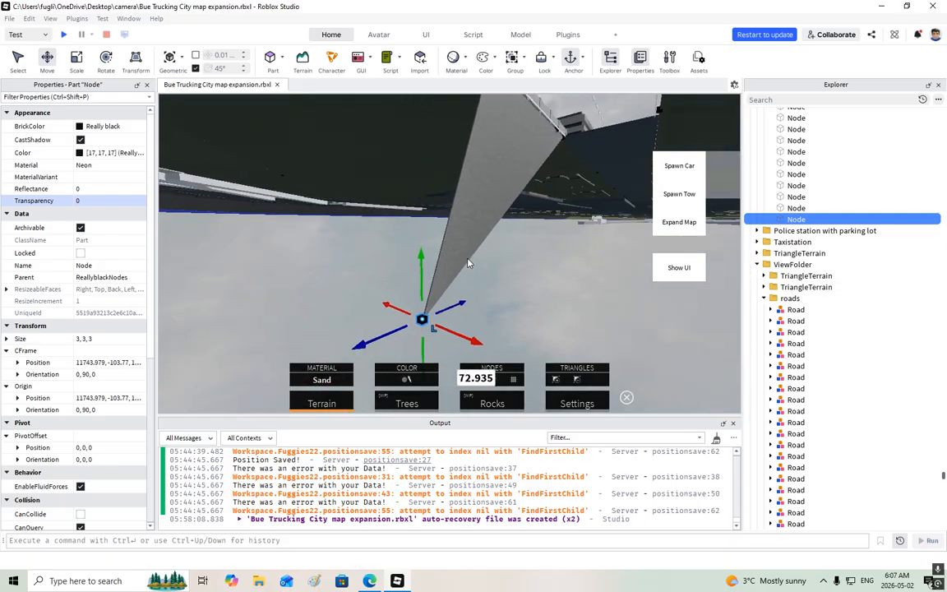
Step: Shift the same terrain node further to about X 11675 and raise it by about 57.6 studs
left_click_drag(455, 302, 492, 249)
right_click_drag(491, 249, 491, 264)
key("d")
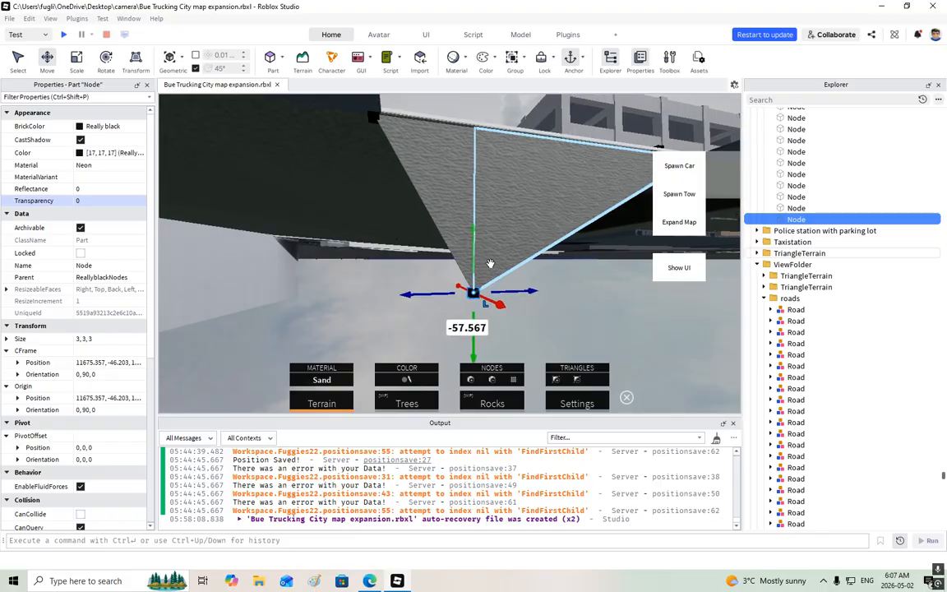
Step: Shift the black terrain node at the low tip horizontally to about X 11651.6, beneath the road opening
left_click_drag(486, 284, 541, 287)
right_click_drag(531, 293, 540, 297)
key("a")
left_click_drag(491, 270, 559, 291)
right_click_drag(560, 291, 560, 291)
key("a")
left_click_drag(392, 320, 413, 319)
key("w")
right_click_drag(392, 304, 391, 305)
key("w")
key("s")
Step: Build a Sand terrain triangle joining two corners of the road opening to the low tip node to close the remaining gap
mouse_move(557, 383)
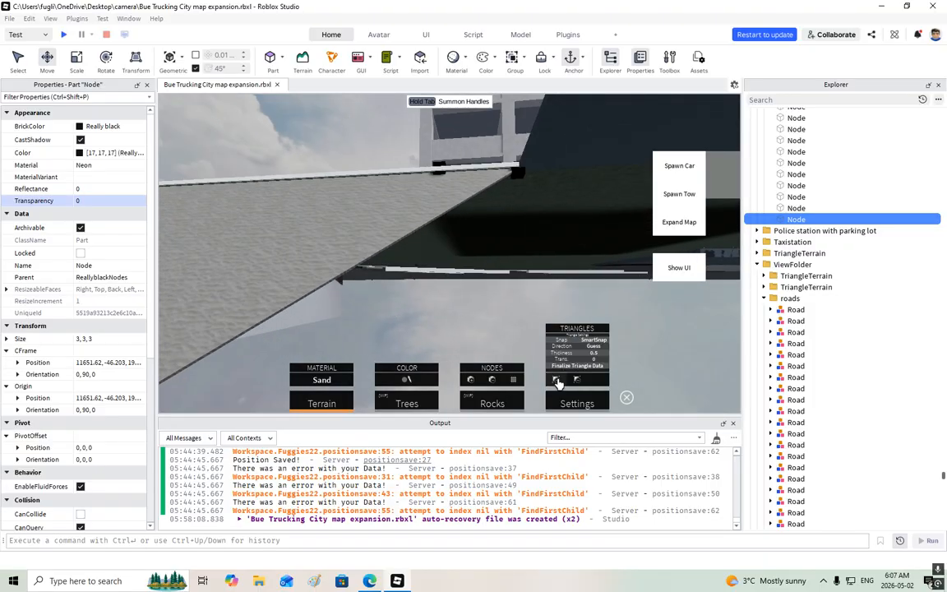
right_click_drag(513, 203, 513, 203)
key("w")
right_click_drag(451, 251, 451, 251)
left_click(408, 191)
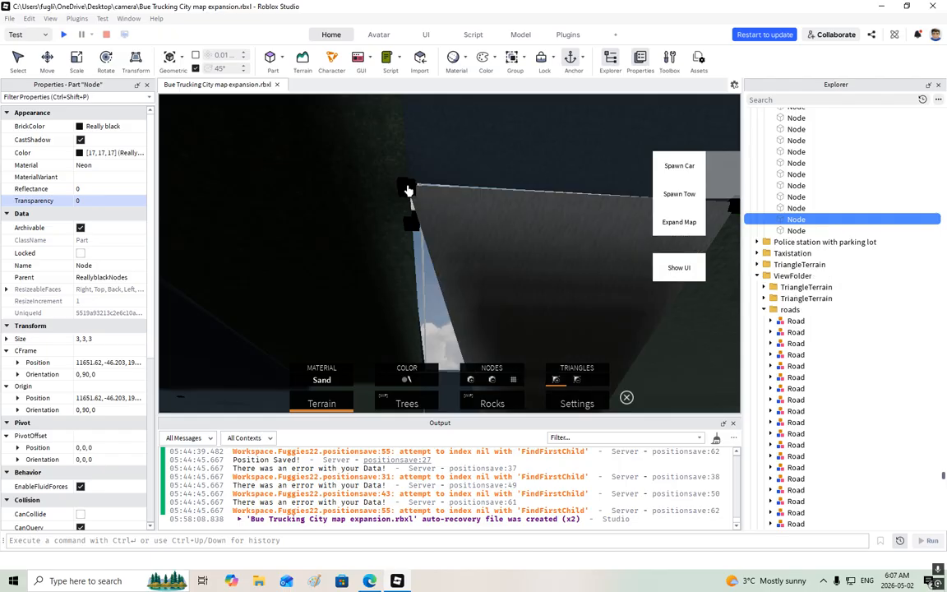
key("w")
right_click_drag(408, 194, 456, 249)
key("w")
key("w")
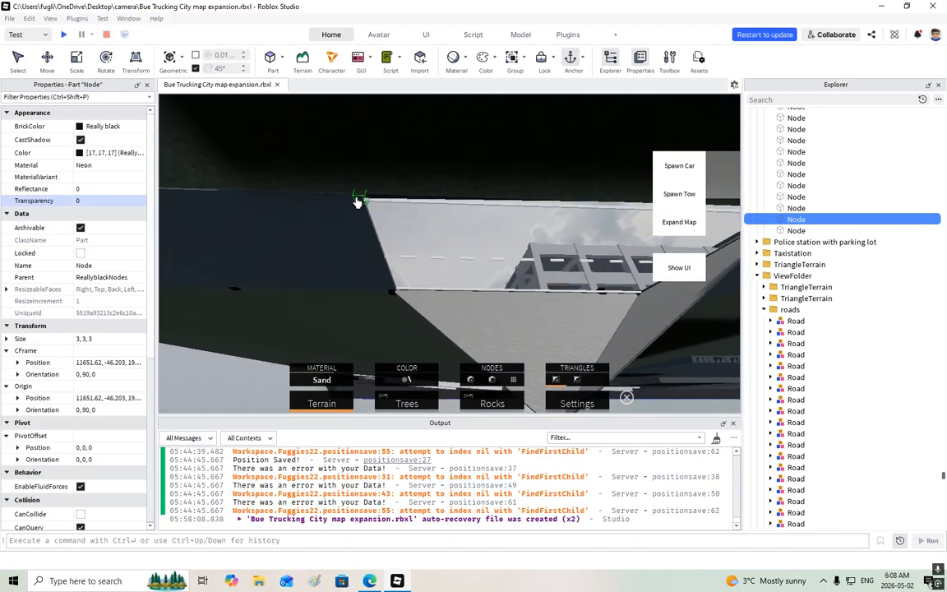
left_click(357, 202)
right_click_drag(360, 204, 366, 207)
key("w")
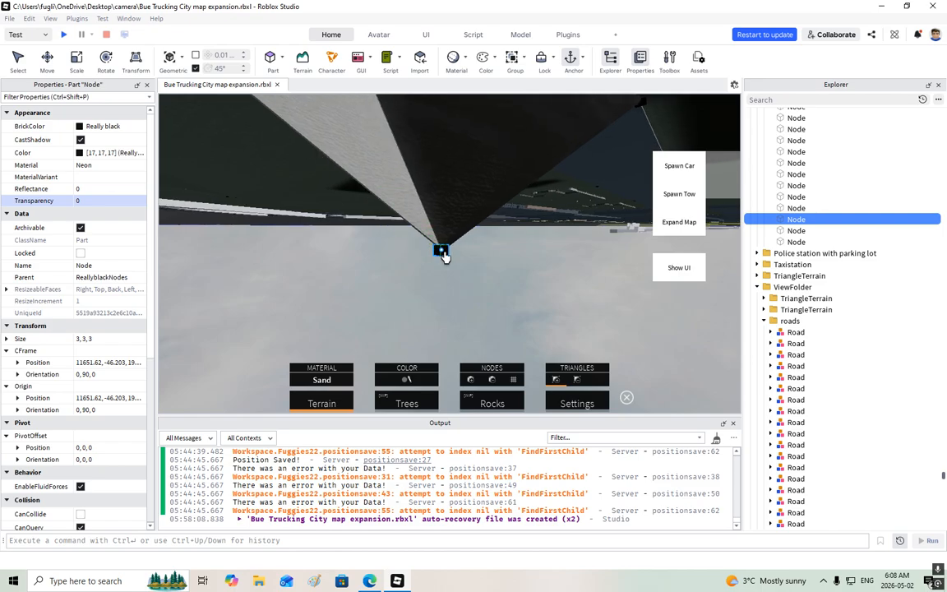
left_click(443, 255)
Step: Examine the triangle terrain in the road opening from inside and from above
right_click_drag(443, 255, 486, 226)
key("w")
left_click(465, 224)
key("w")
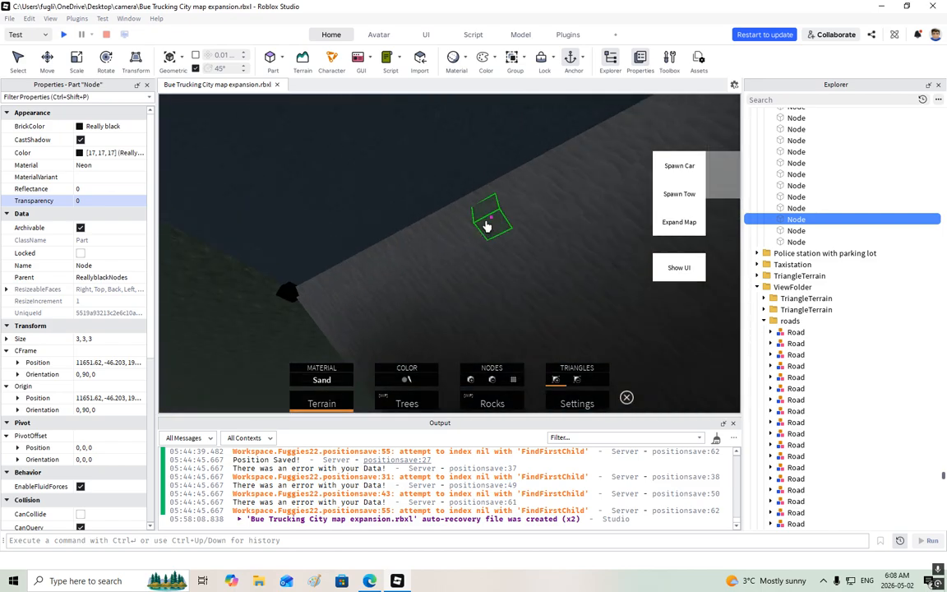
right_click_drag(592, 195, 586, 173)
key("w")
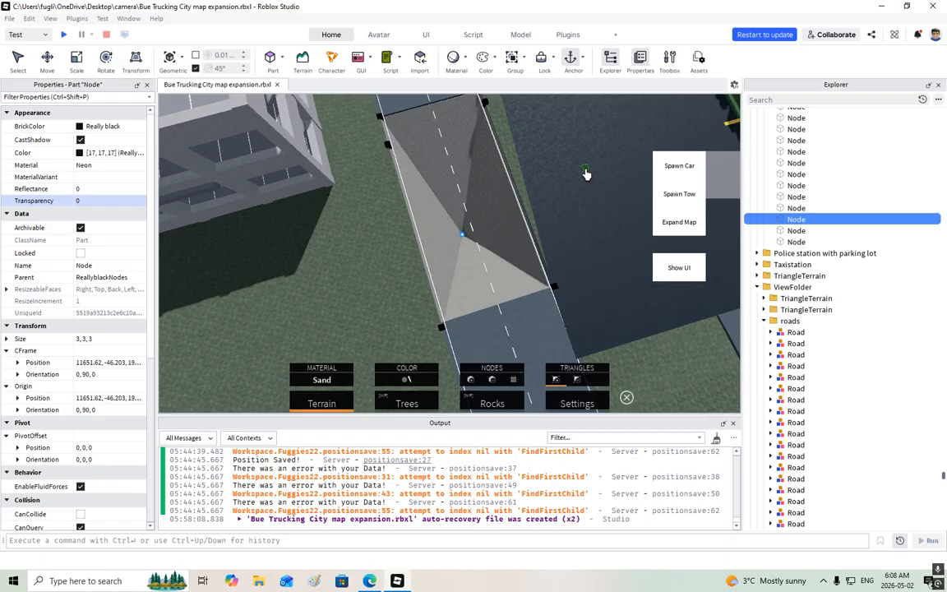
key("w")
right_click_drag(486, 212, 485, 212)
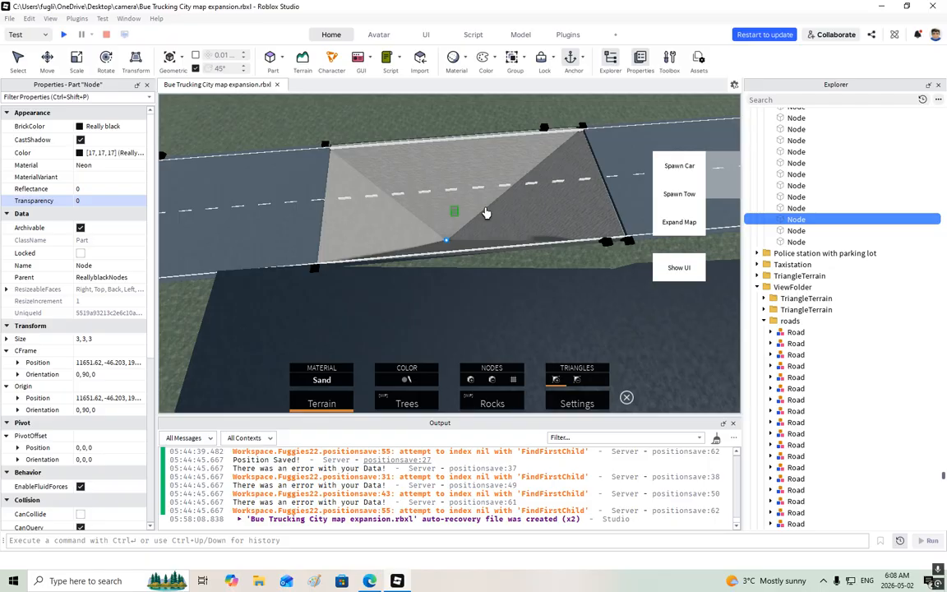
right_click_drag(485, 212, 486, 212)
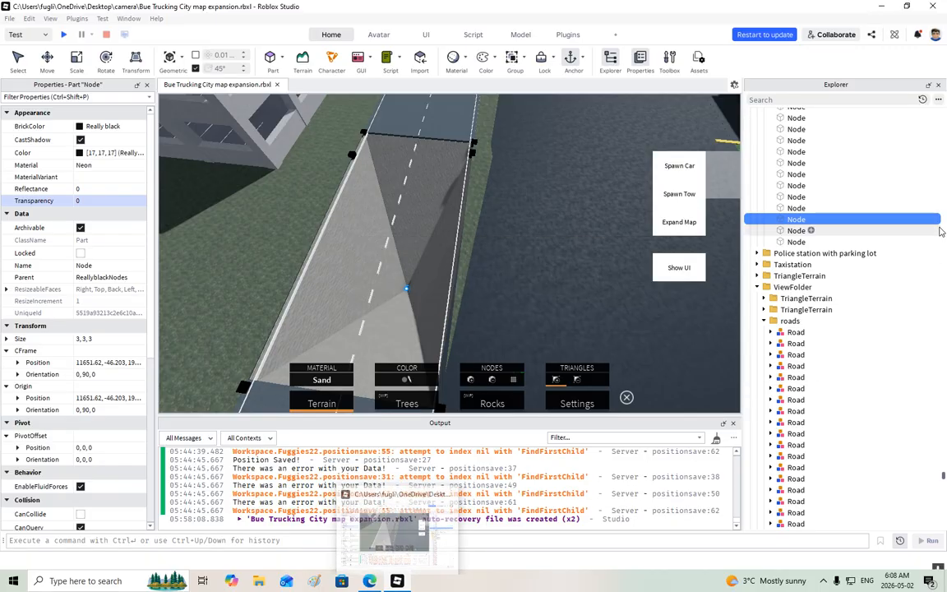
Step: Duplicate the Tank model stored in ServerStorage
left_click_drag(943, 477, 943, 521)
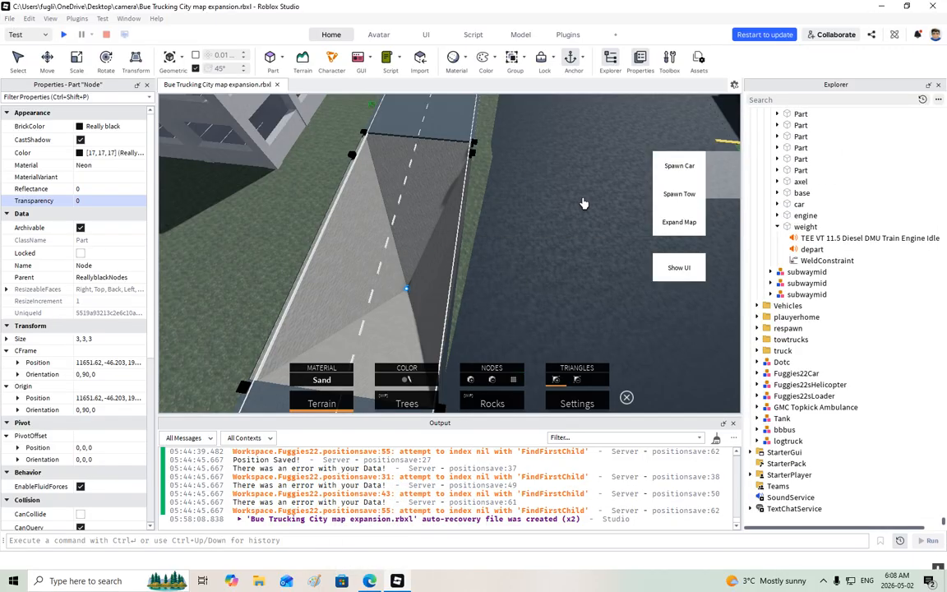
left_click(781, 418)
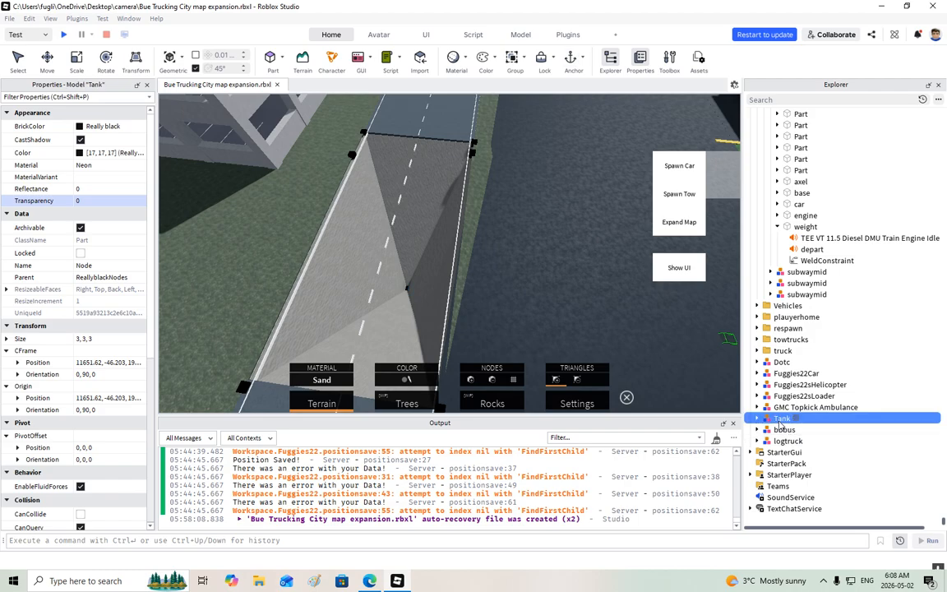
right_click(777, 420)
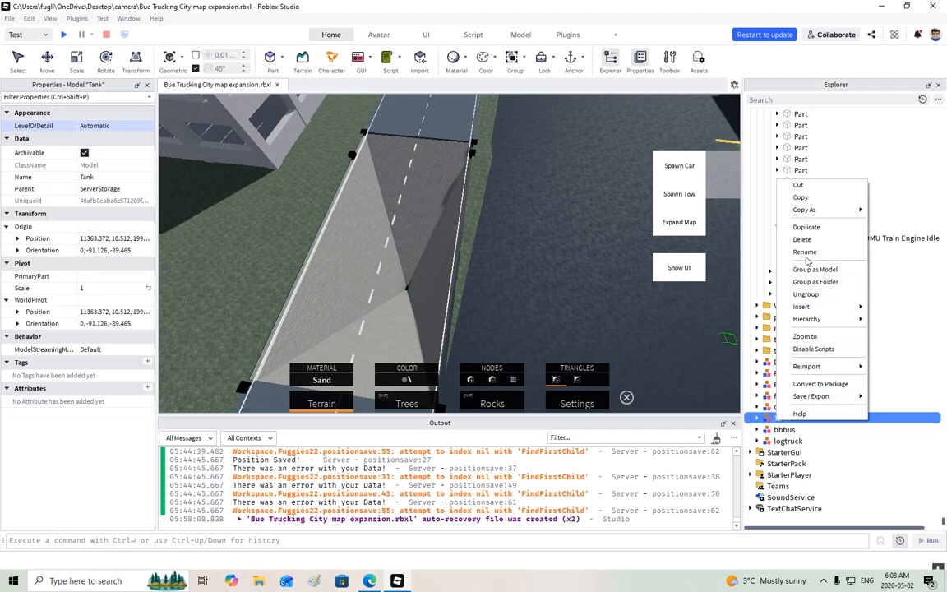
left_click(806, 231)
Step: Move the duplicated Tank model from ServerStorage into Workspace
left_click_drag(796, 327, 797, 5)
scroll(797, 329, "up", 15)
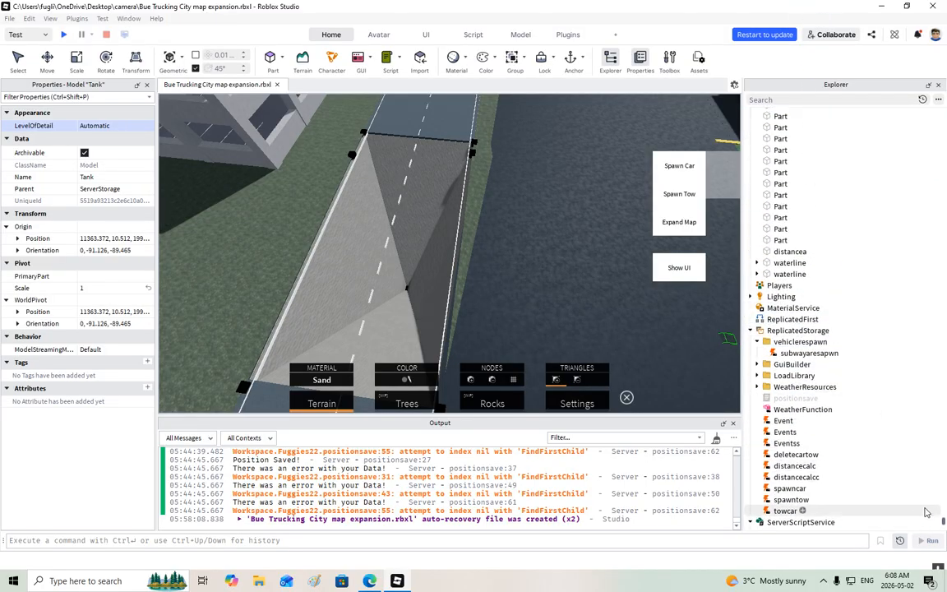
left_click_drag(944, 521, 944, 117)
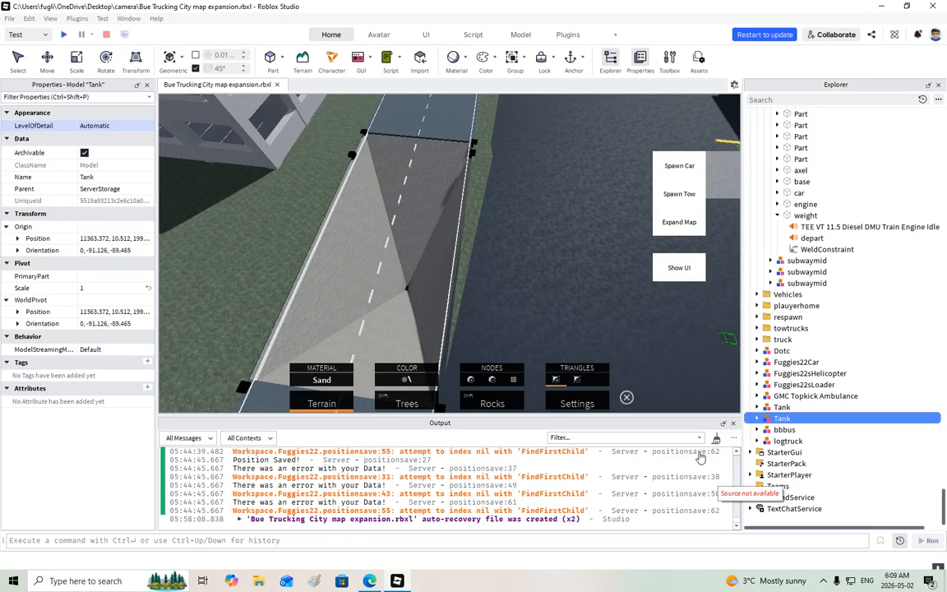
left_click_drag(785, 239, 785, 239)
scroll(785, 238, "up", 5)
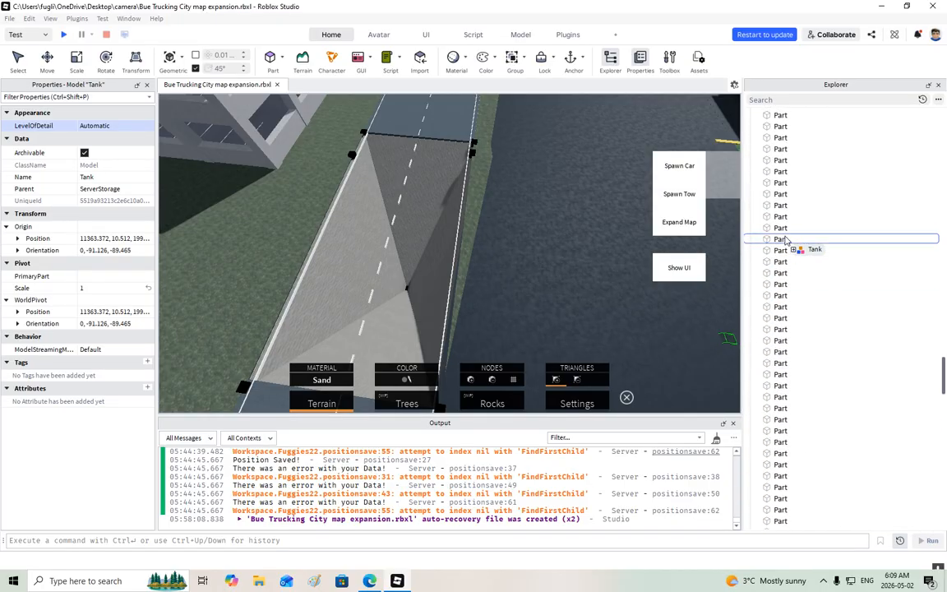
scroll(785, 239, "down", 4)
left_click_drag(785, 238, 787, 239)
scroll(785, 238, "up", 4)
scroll(785, 239, "down", 4)
scroll(786, 239, "down", 3)
scroll(787, 238, "up", 10)
scroll(787, 239, "up", 15)
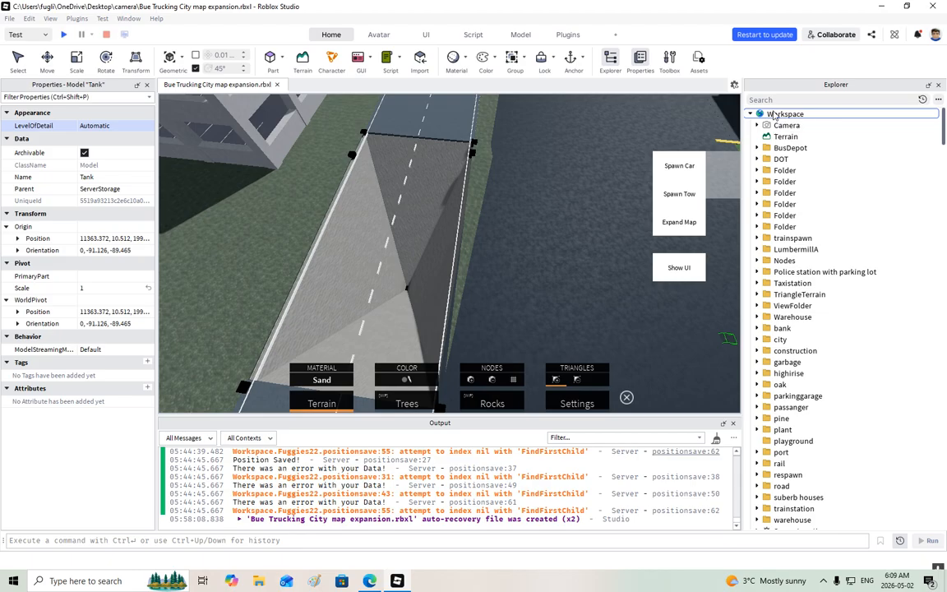
Step: Find the Tank excavator in the scene and raise it by about 30.6 studs out of the ground
key("f")
scroll(509, 230, "up", 3)
right_click_drag(510, 230, 509, 230)
key("s")
key("d")
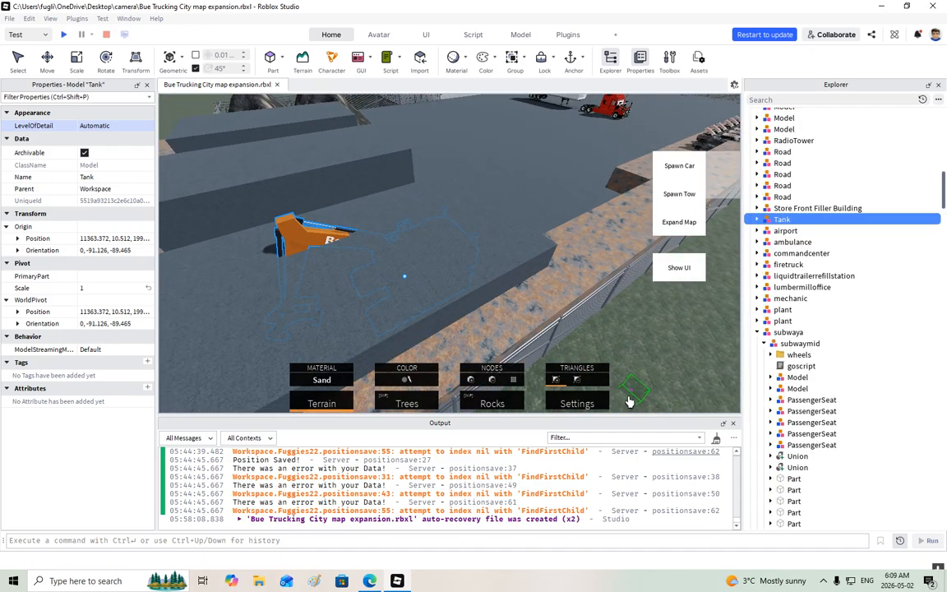
key("ctrl+2")
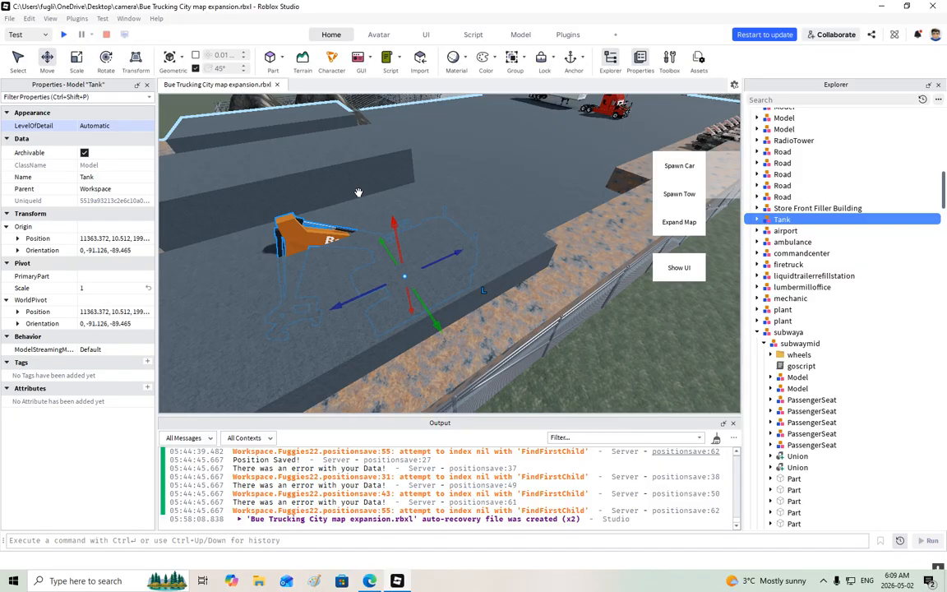
mouse_move(394, 226)
left_mouse_down()
mouse_move(392, 213)
mouse_move(406, 241)
left_mouse_up()
key("w")
right_click_drag(406, 241, 372, 220)
key("s")
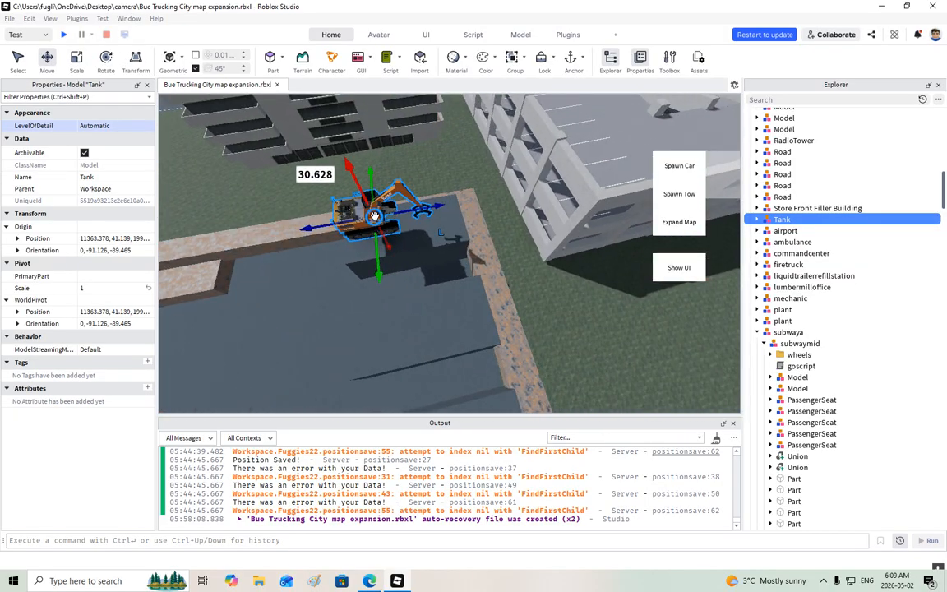
Step: Move the Tank excavator onto the dark lot beside the road opening, at about X 11629
left_click_drag(375, 216, 381, 205)
key("s")
right_click_drag(380, 207, 381, 205)
left_click_drag(380, 206, 381, 212)
key("w")
right_click_drag(380, 213, 381, 212)
left_click_drag(381, 212, 381, 212)
right_click_drag(380, 212, 382, 213)
left_click_drag(380, 212, 422, 220)
key("d")
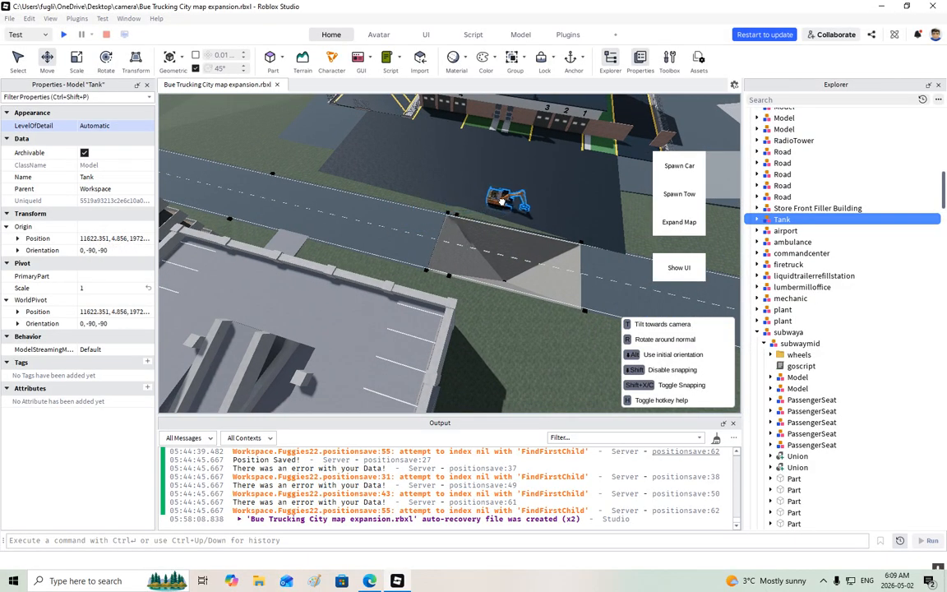
left_click_drag(501, 201, 507, 203)
Step: Rotate the excavator to orientation 0, 180, -90 so its arm faces the road opening
scroll(507, 203, "up", 5)
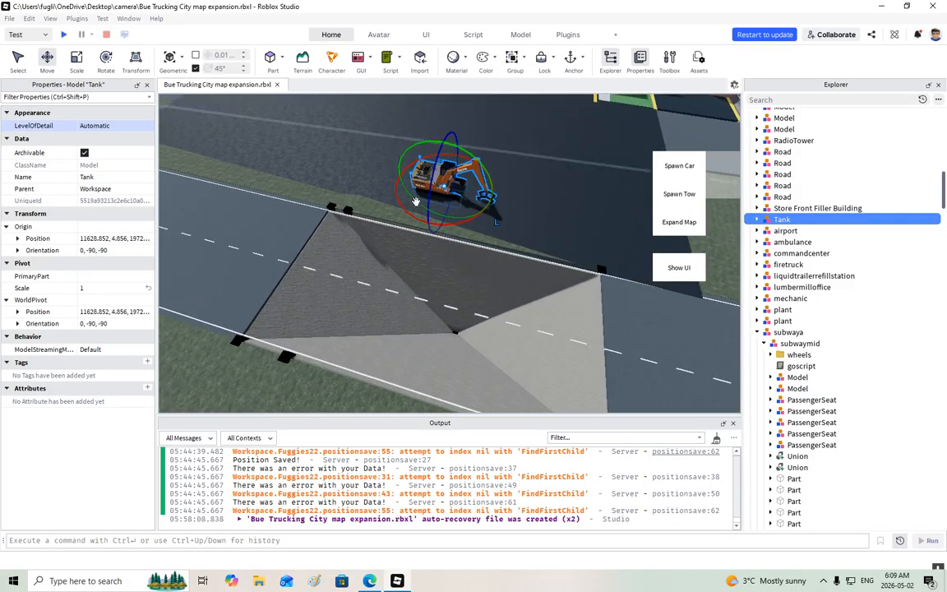
left_click_drag(411, 218, 382, 172)
key("d")
key("w")
right_click_drag(374, 162, 328, 152)
key("d")
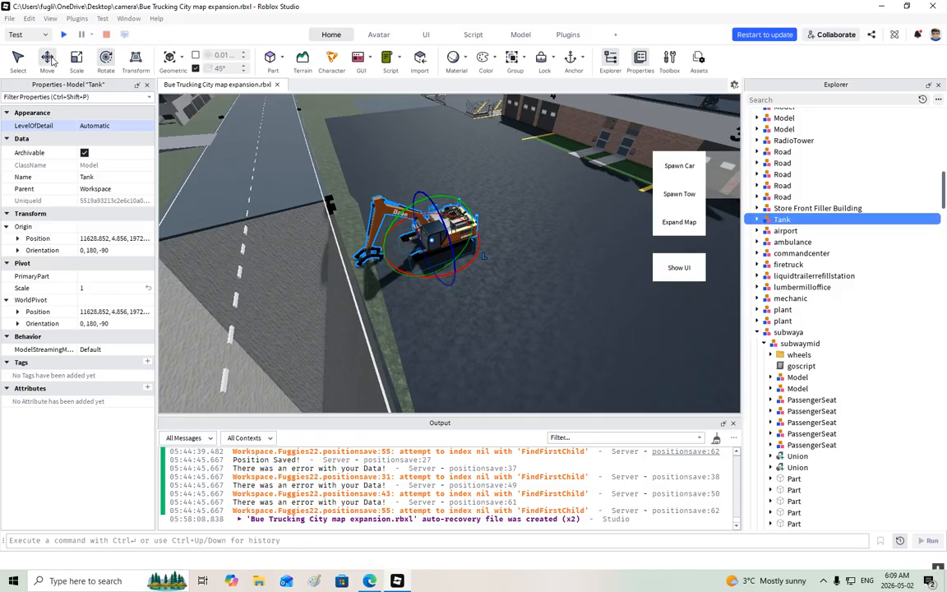
Step: Raise the excavator to about Y 10.4 and shift it about 15.8 studs towards the opening so its arm overhangs the edge
left_click(48, 59)
left_click_drag(426, 187, 427, 168)
left_click_drag(352, 236, 311, 254)
right_click_drag(312, 258, 357, 249)
right_click_drag(456, 208, 456, 209)
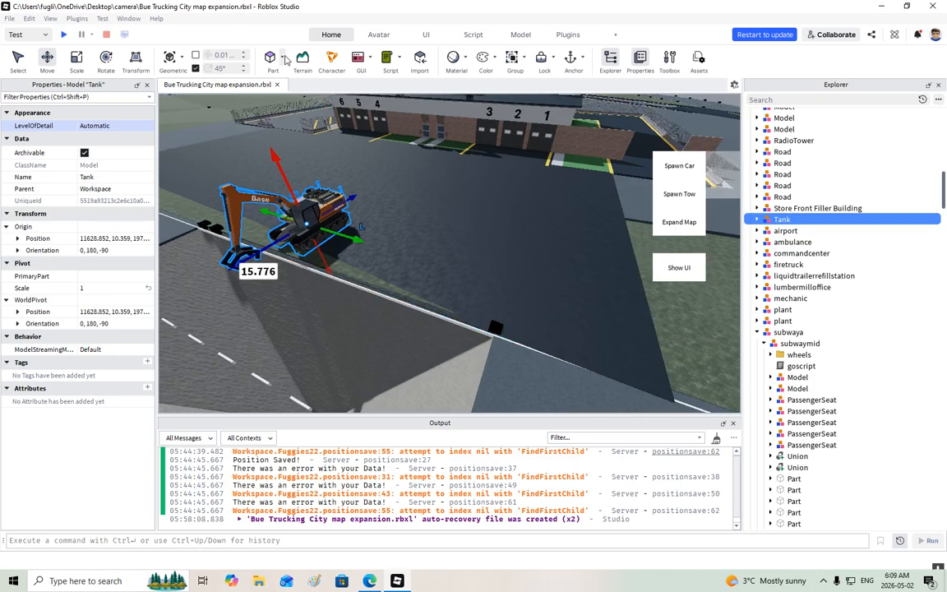
Step: Insert a cylinder part on the lot beside the excavator and rotate it to orientation -90, -180, 0
left_click(284, 58)
left_click(294, 161)
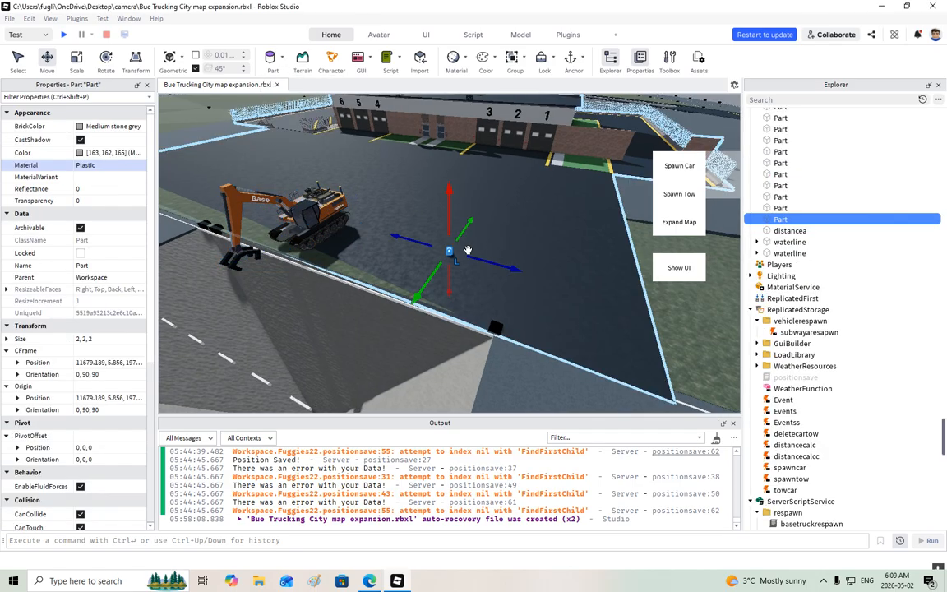
right_click(427, 238)
left_click(491, 234)
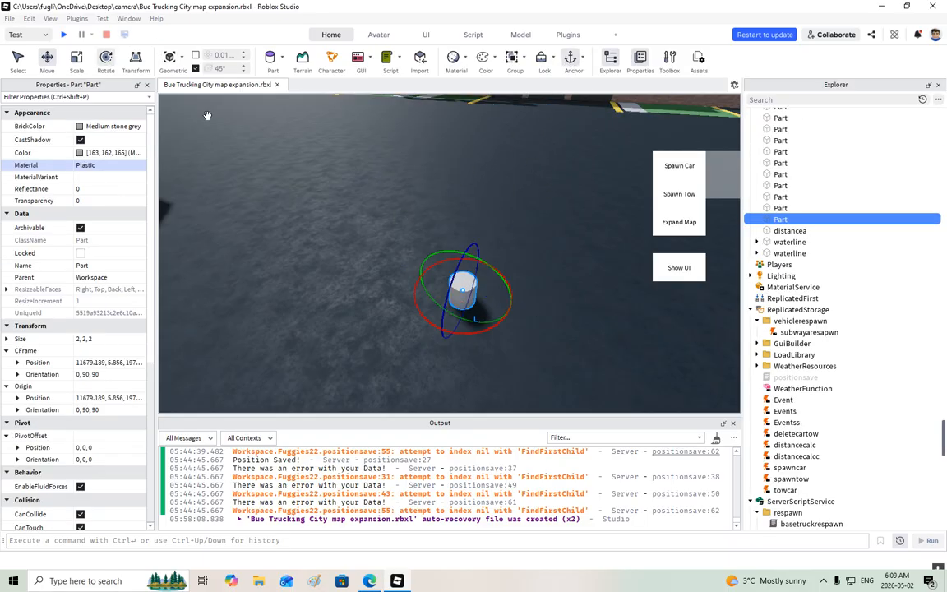
left_click_drag(457, 254, 377, 256)
right_click_drag(376, 255, 376, 255)
key("s")
key("a")
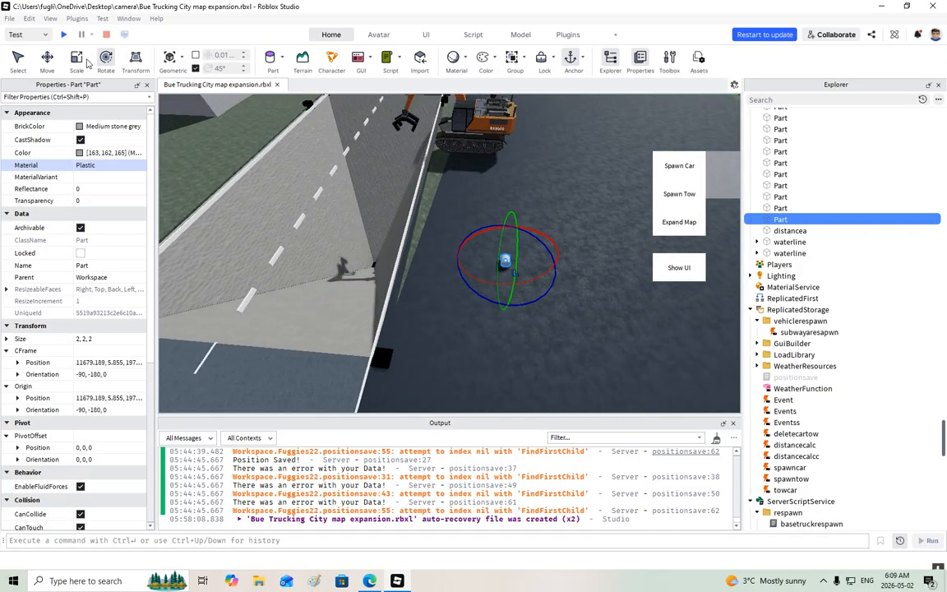
Step: Move the cylinder sideways over the road opening and lower it by about 7.1 studs
left_click(48, 61)
left_click_drag(439, 256, 353, 238)
key("a")
left_click_drag(443, 244, 458, 250)
left_click_drag(429, 203, 433, 220)
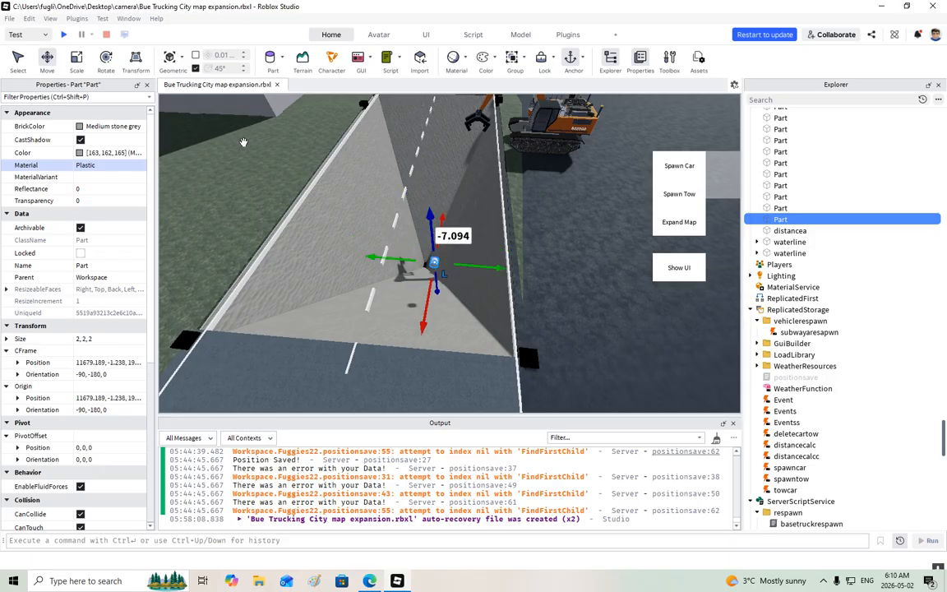
Step: Lengthen the cylinder to about 20.3 studs along its axis and lower it by about 3.4 studs into the opening
left_click(78, 61)
key("w")
right_click_drag(372, 180, 372, 180)
key("a")
left_click_drag(450, 240, 556, 247)
key("w")
right_click_drag(556, 249, 556, 248)
key("a")
key("ctrl+2")
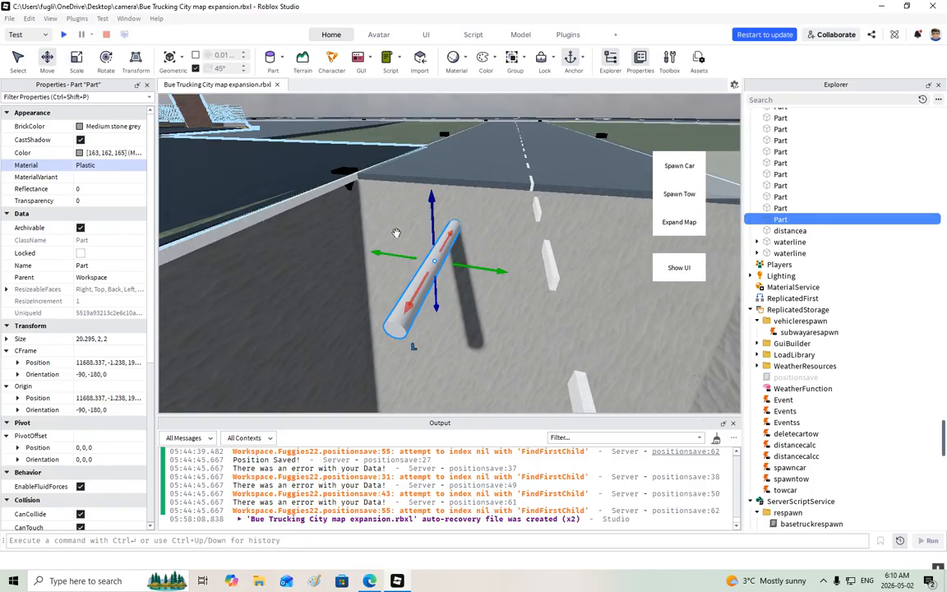
left_click_drag(428, 227, 440, 293)
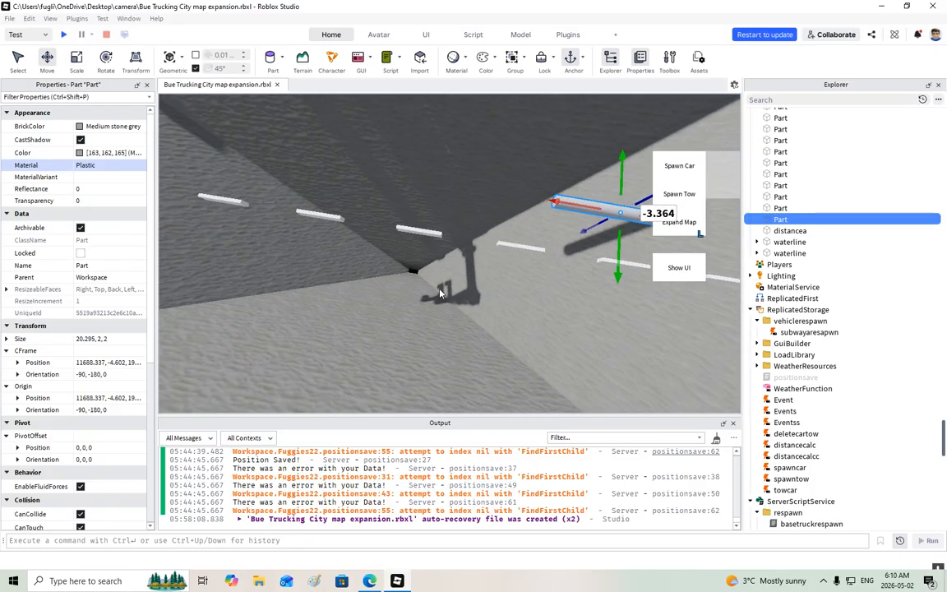
Step: Raise the low tip terrain node in stages to about Y -18.4 to make the pit shallower
scroll(415, 275, "up", 4)
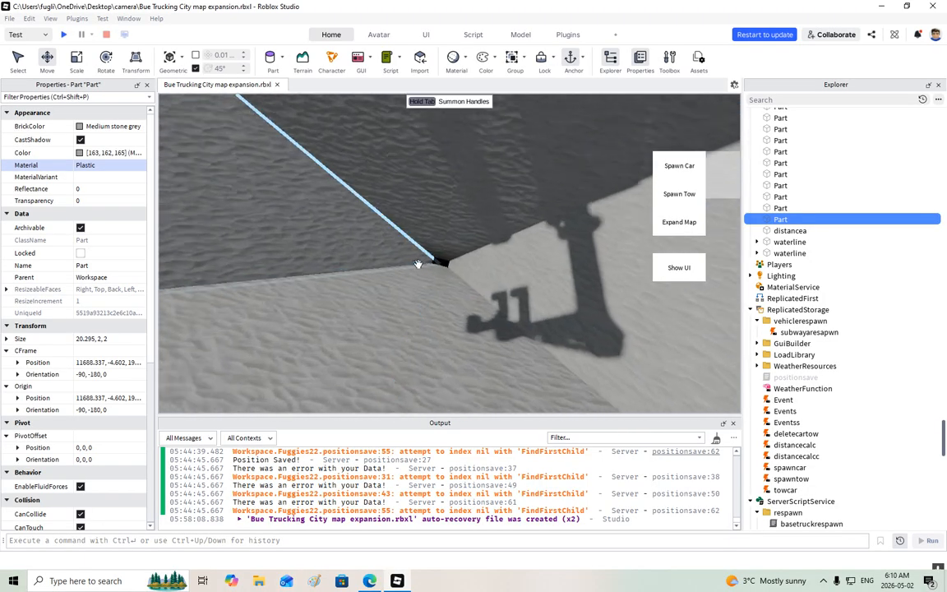
left_click(438, 262)
left_click_drag(435, 259, 435, 258)
scroll(436, 254, "down", 4)
right_click_drag(435, 254, 435, 256)
scroll(369, 297, "down", 3)
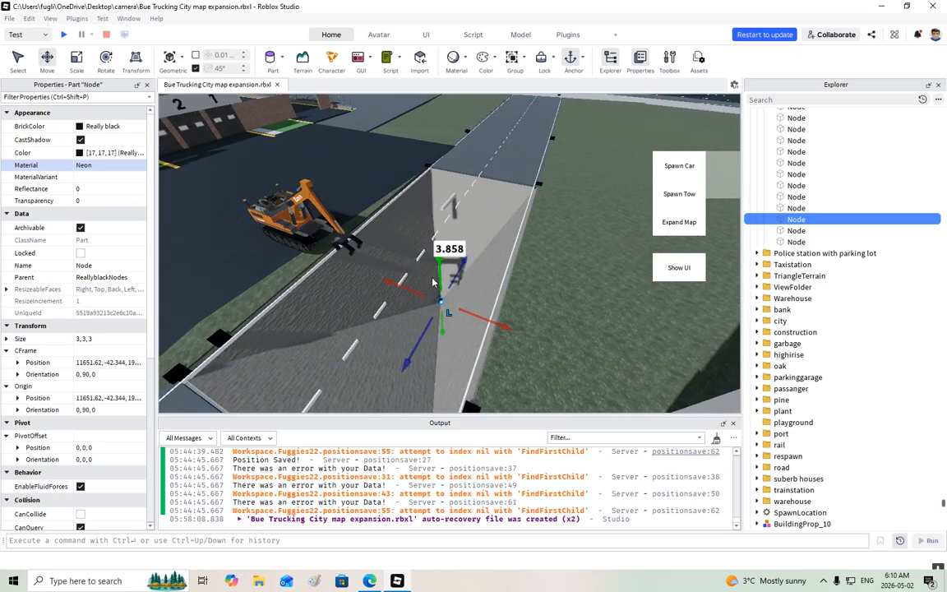
left_click_drag(441, 276, 439, 310)
right_click_drag(420, 322, 420, 322)
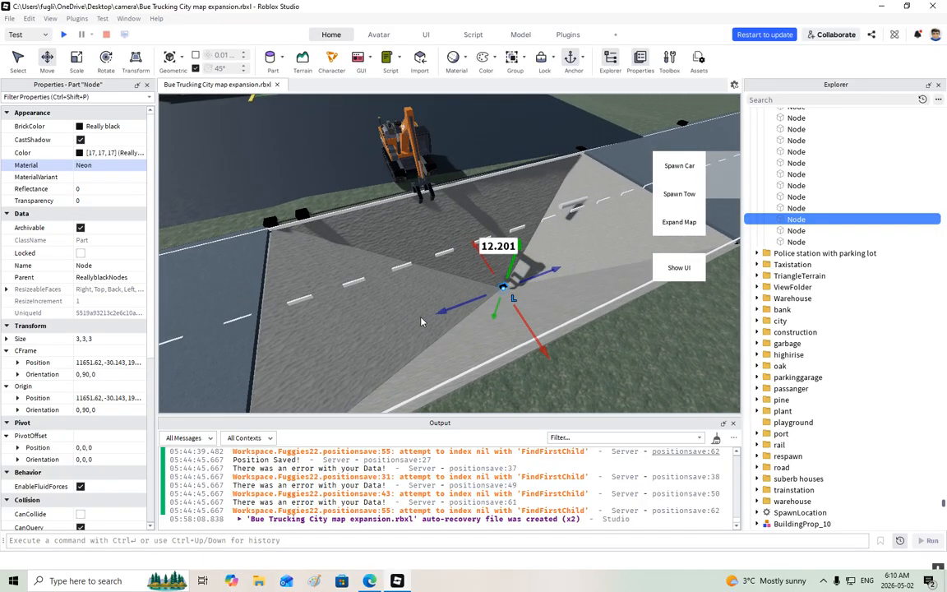
mouse_move(512, 271)
left_mouse_down()
mouse_move(518, 246)
mouse_move(515, 263)
left_mouse_up()
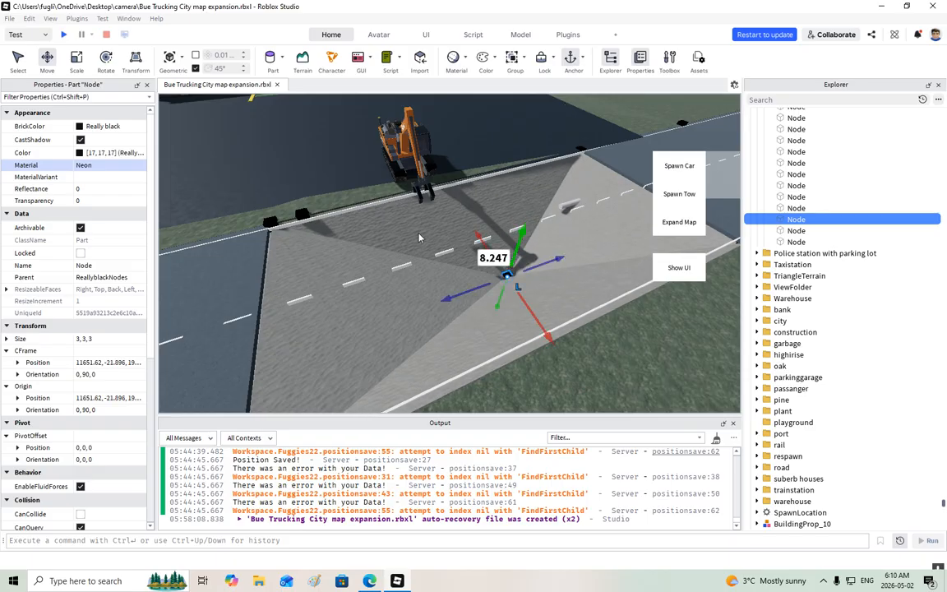
right_click_drag(438, 284, 433, 287)
scroll(434, 286, "up", 5)
key("d")
left_click_drag(453, 271, 464, 253)
Step: Set the cylinder's BrickColor to Smoky grey and its material to Concrete
key("w")
right_click_drag(465, 256, 466, 257)
left_click(492, 194)
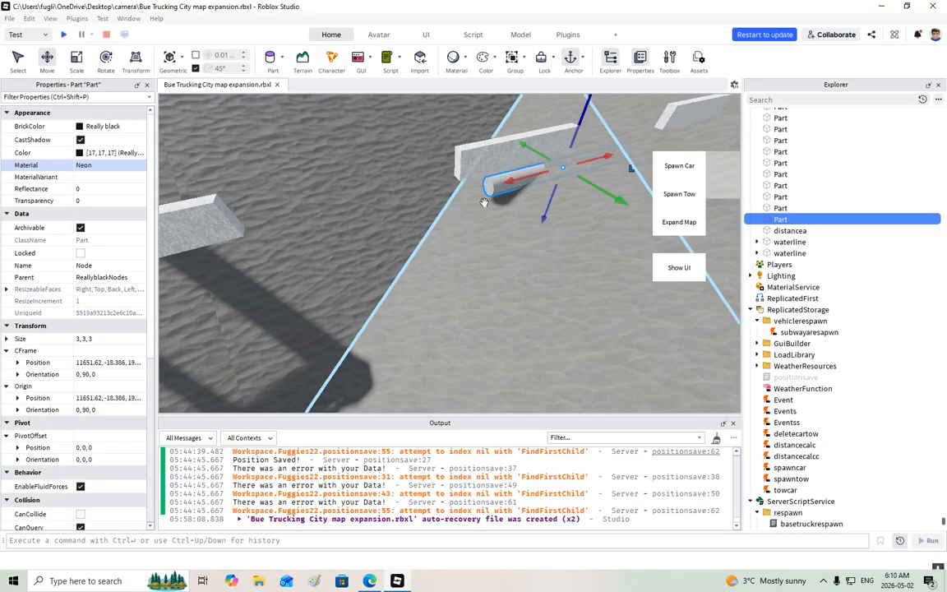
left_click(80, 127)
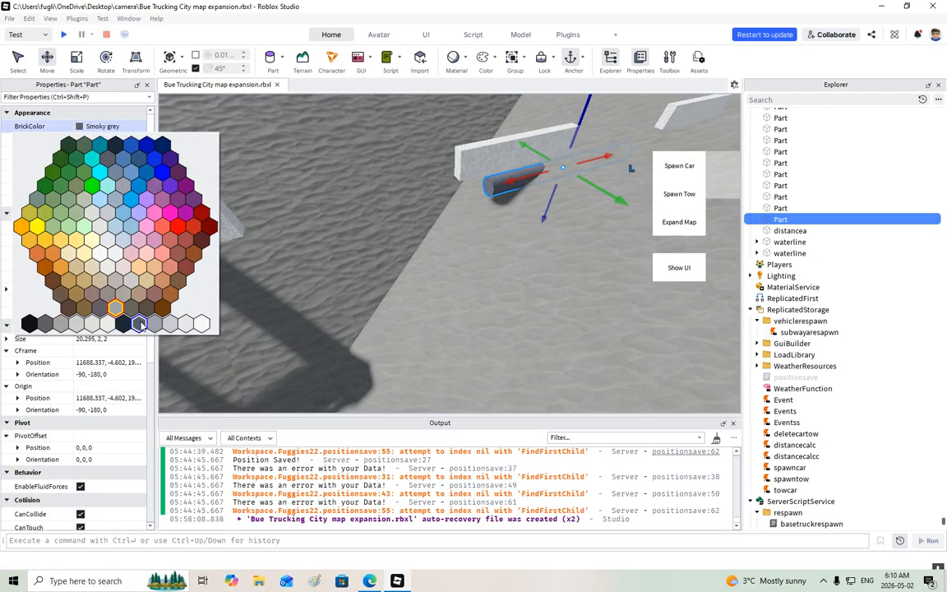
left_click(140, 323)
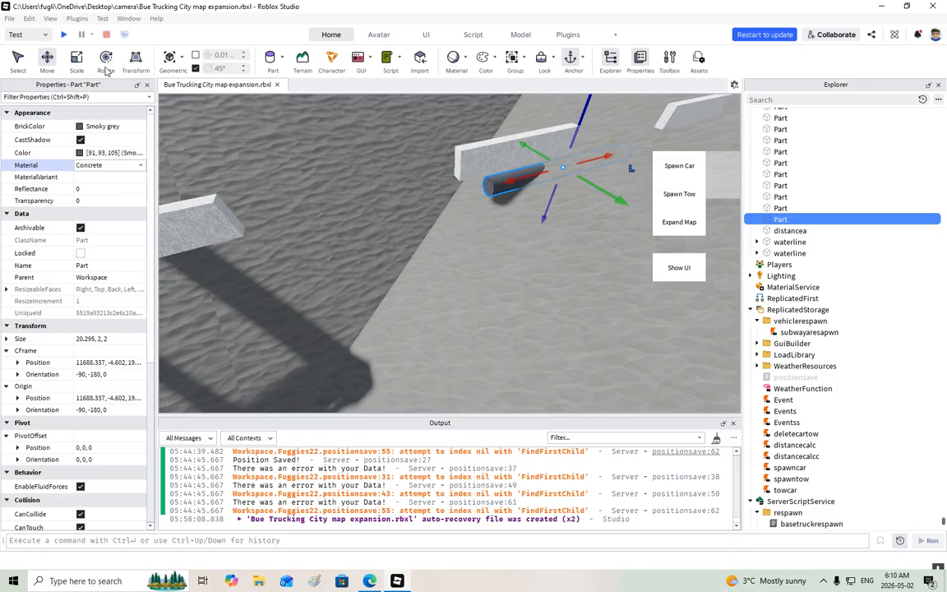
Step: Scale up the concrete cylinder's cross-section to about 8.9 by 7.4 studs
left_click(78, 65)
right_click_drag(457, 182, 463, 185)
left_click_drag(476, 184, 480, 142)
left_click_drag(503, 193, 560, 209)
Step: Extend the concrete pipe at both ends to a total length of about 45.9 studs
right_click_drag(561, 211, 562, 214)
key("s")
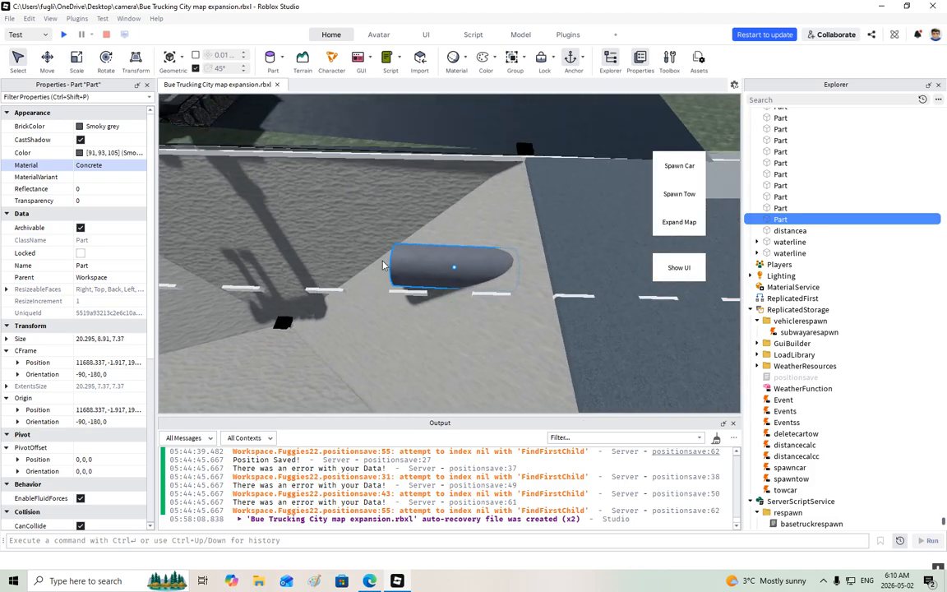
left_click_drag(380, 263, 340, 262)
scroll(448, 249, "down", 3)
left_click_drag(493, 265, 566, 268)
Step: Duplicate the pipe and shift the copy about 106.8 studs along its axis to the opposite side of the pit
key("a")
left_click(52, 67)
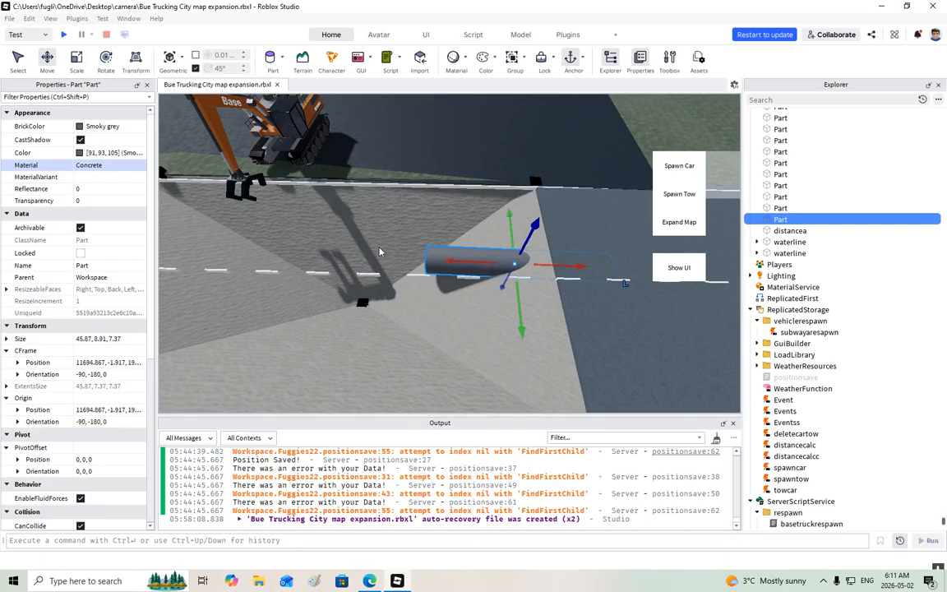
right_click(454, 261)
left_click(484, 93)
left_click_drag(567, 265, 247, 255)
Step: Duplicate the second pipe and shift the copy about 19.6 studs sideways, away from the excavator
key("a")
scroll(249, 260, "down", 4)
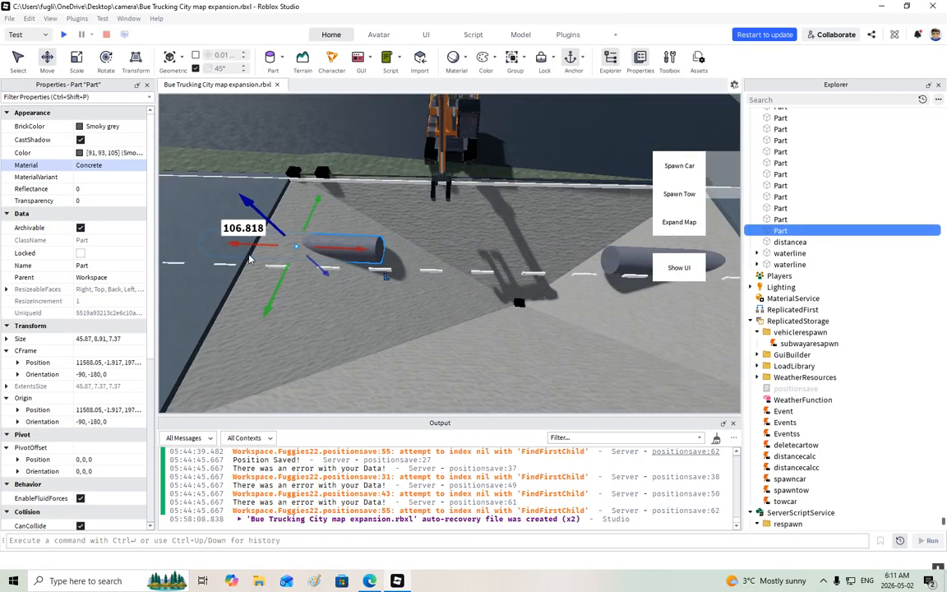
right_click(243, 282)
left_click(320, 96)
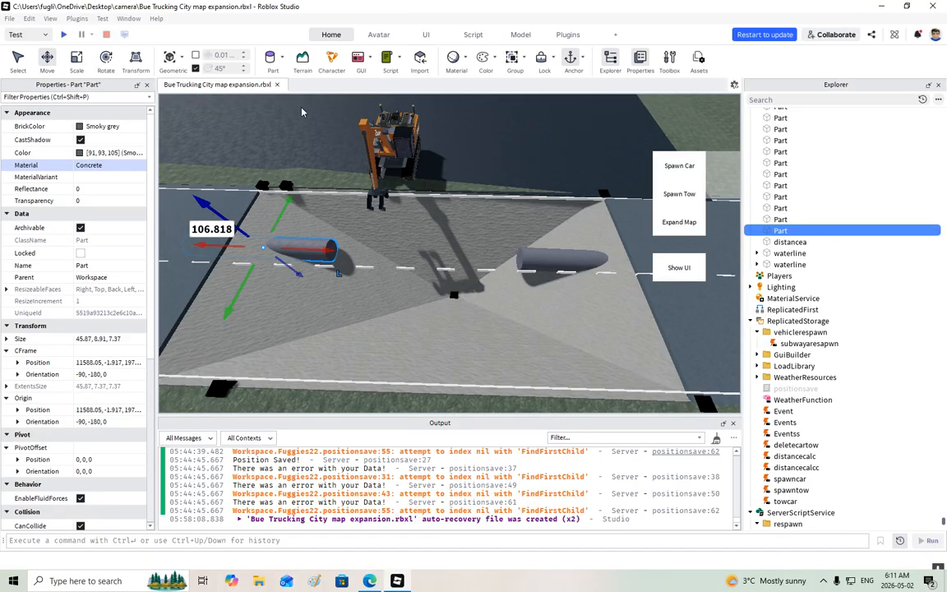
left_click_drag(238, 291, 246, 325)
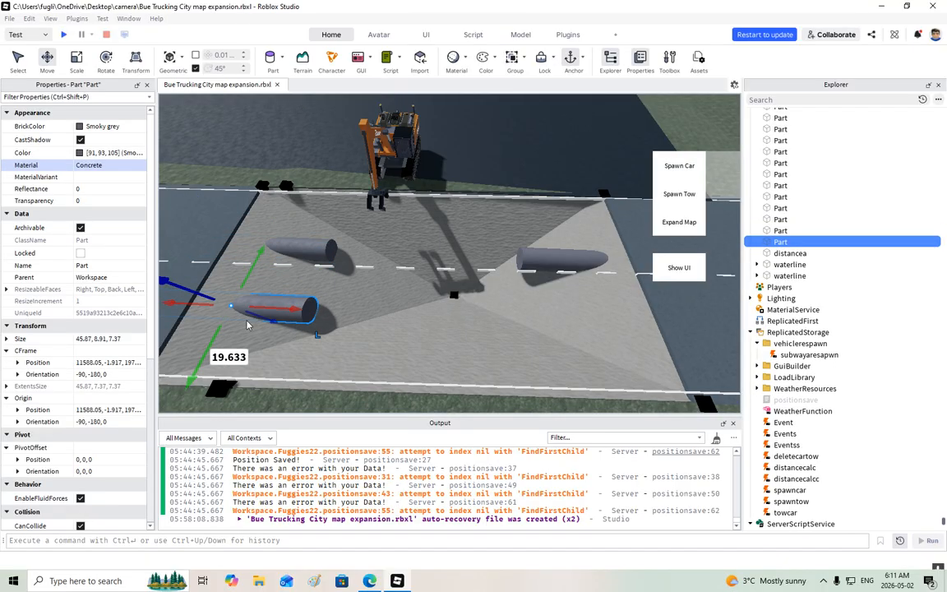
Step: Lengthen the third pipe to about 149.1 studs so it spans the whole pit
left_click(75, 57)
left_click_drag(329, 310, 567, 323)
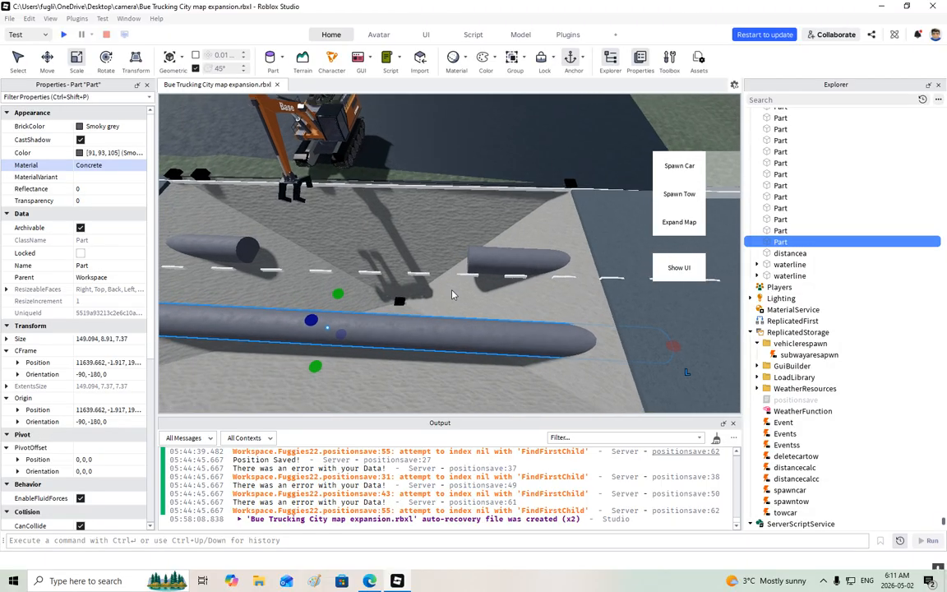
key("a")
scroll(452, 290, "up", 1)
scroll(452, 289, "down", 1)
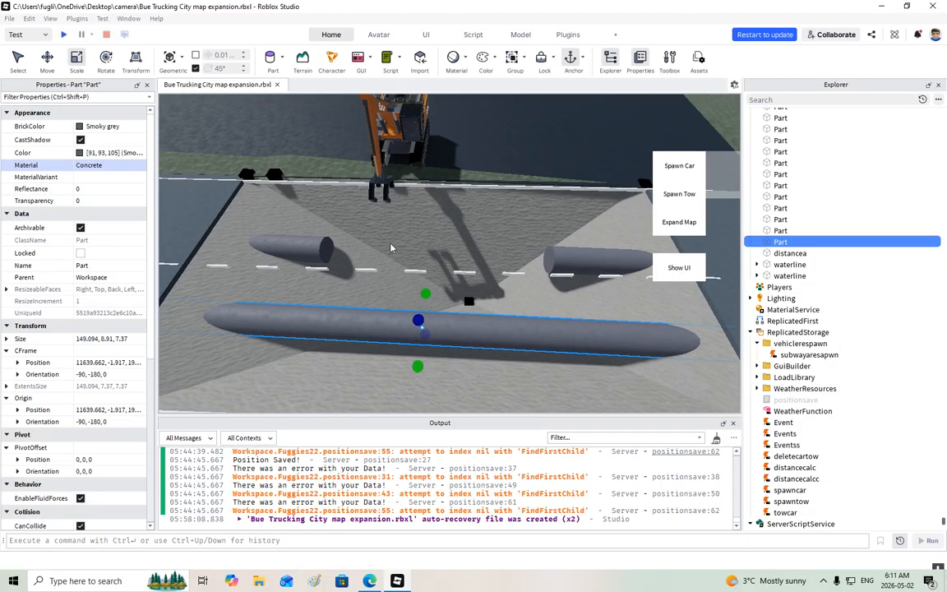
left_click(670, 62)
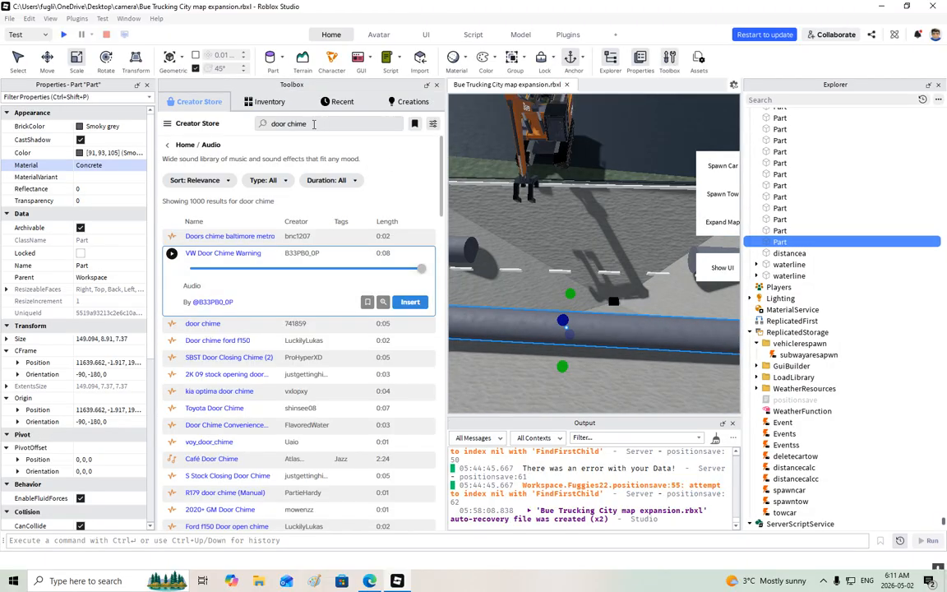
left_click(318, 125)
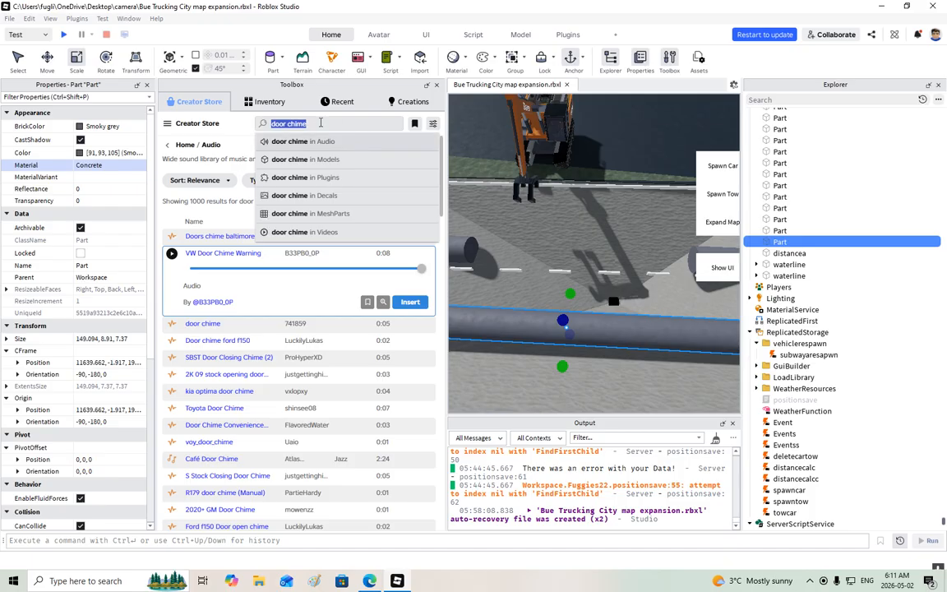
type("water spray")
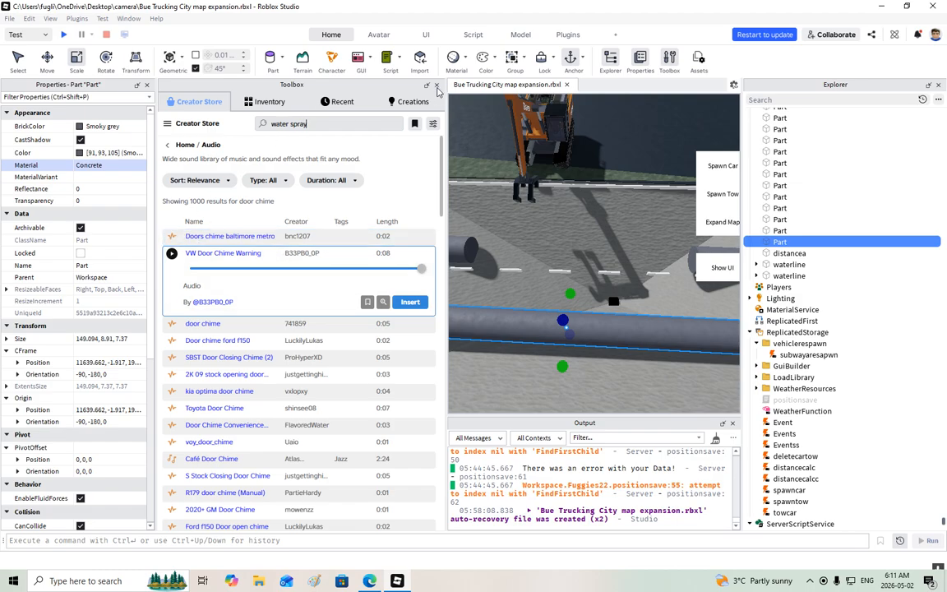
left_click(436, 86)
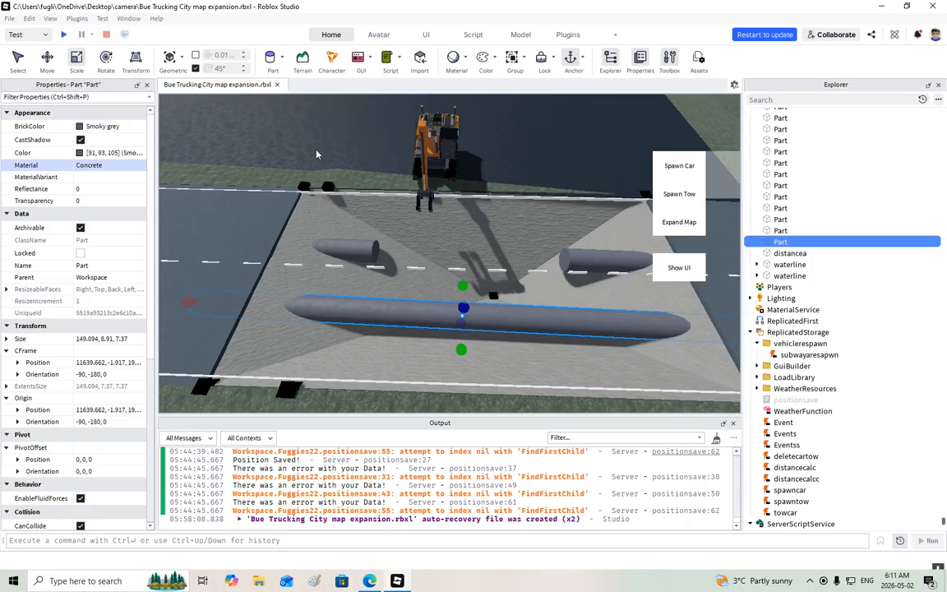
Step: Copy the Water particle emitter from the front hose nozzle of the yellow fire truck
scroll(346, 241, "down", 10)
right_click_drag(362, 293, 374, 308)
scroll(365, 294, "up", 10)
scroll(373, 309, "up", 10)
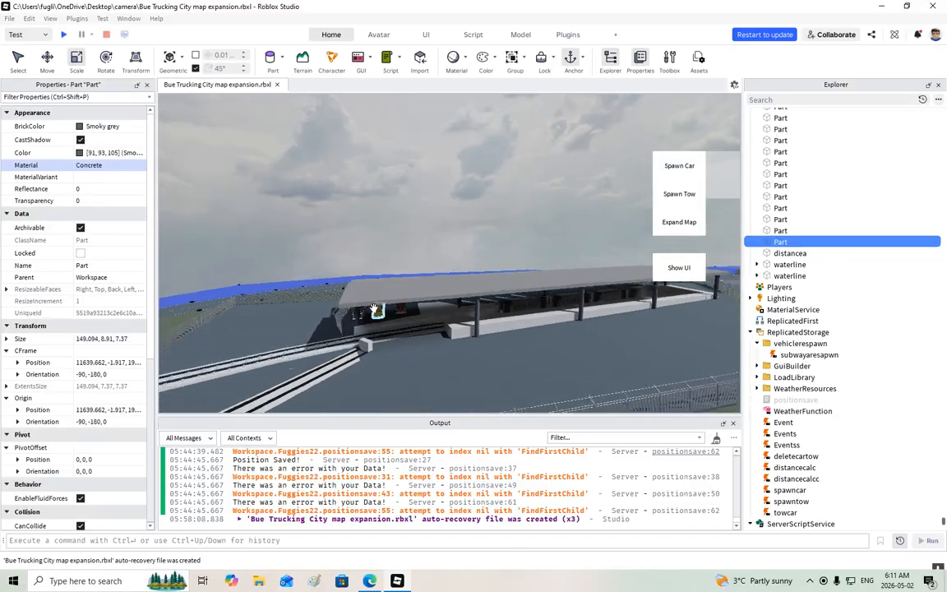
scroll(373, 308, "down", 5)
scroll(374, 309, "up", 10)
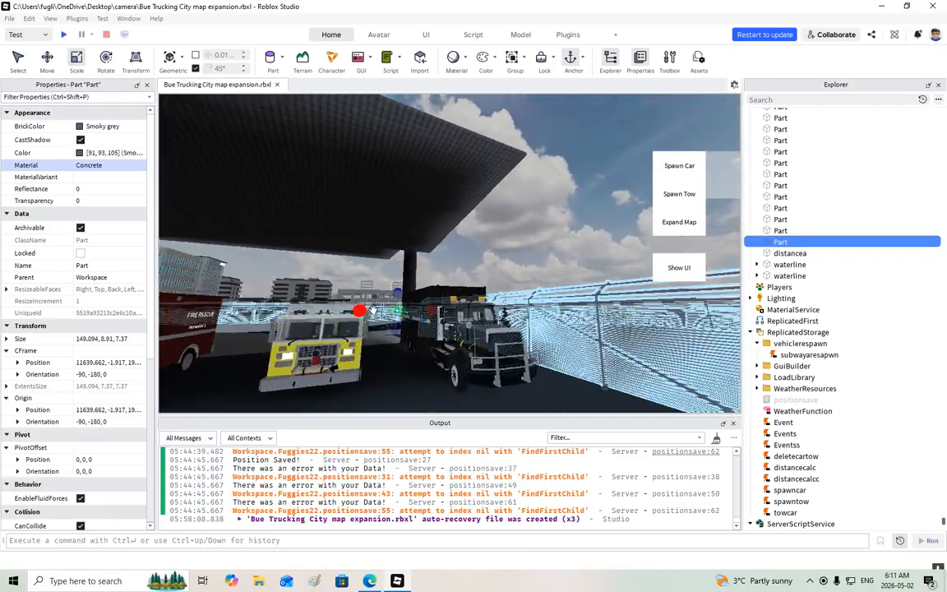
scroll(374, 310, "up", 5)
left_click(305, 243)
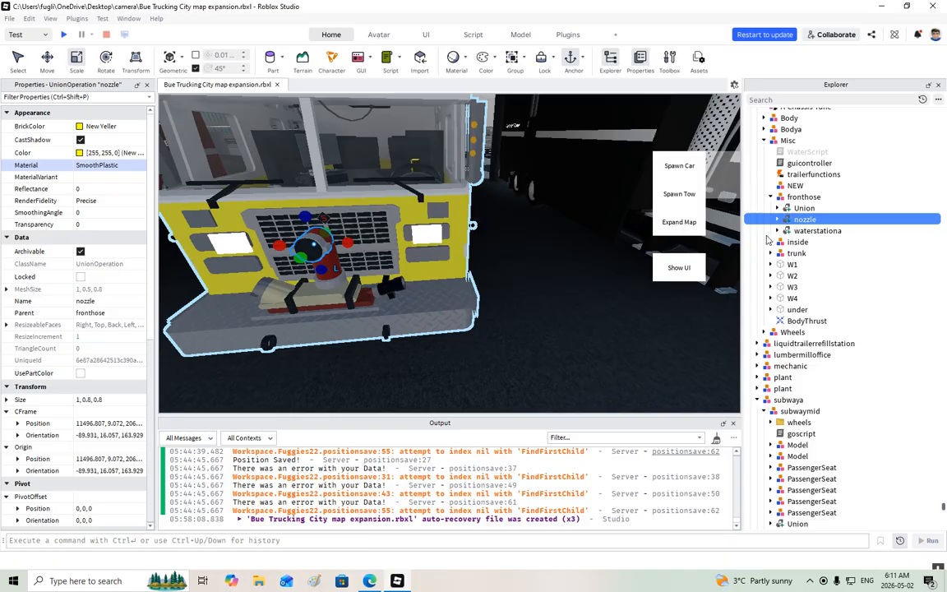
left_click(779, 220)
left_click(805, 265)
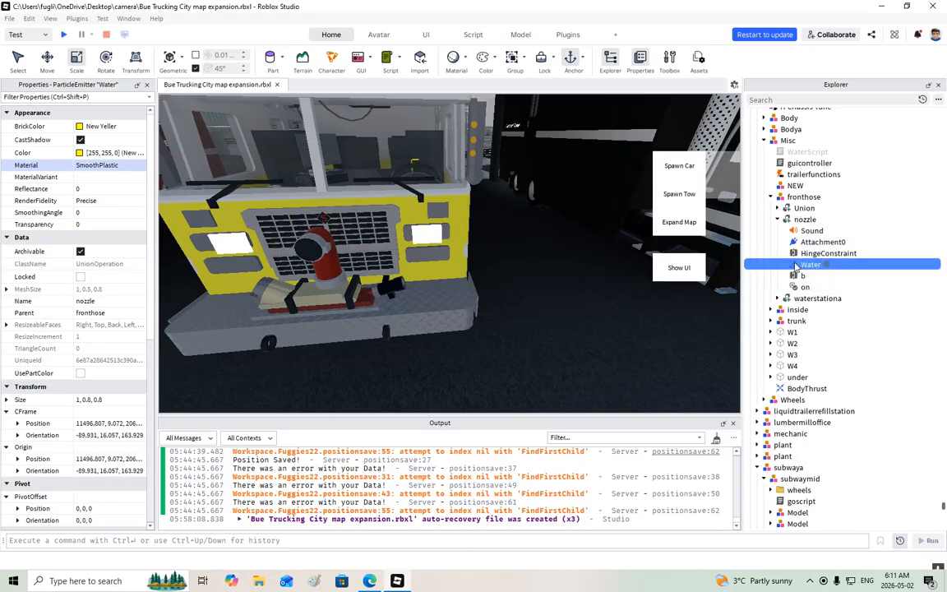
right_click(807, 265)
left_click(814, 281)
Step: Insert an Attachment into the original short pipe and move it about 22.6 studs along the axis to the pipe's open end
right_click_drag(555, 279, 555, 279)
key("w")
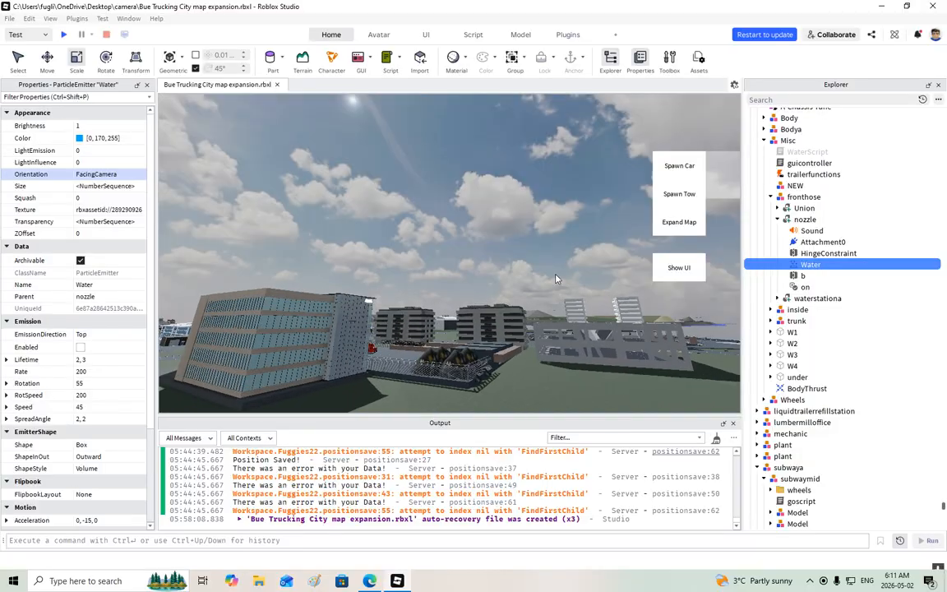
right_click_drag(555, 279, 552, 275)
key("w")
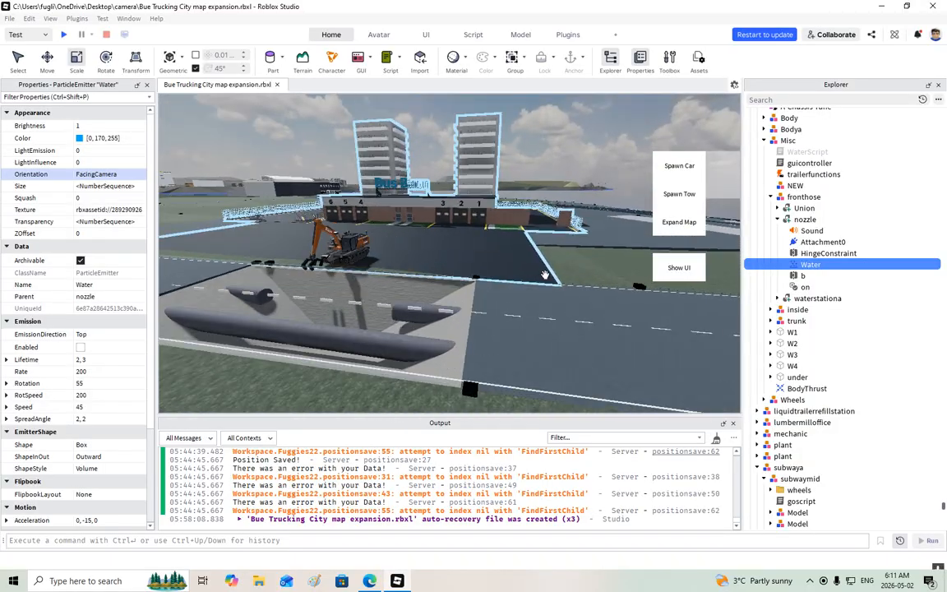
key("w")
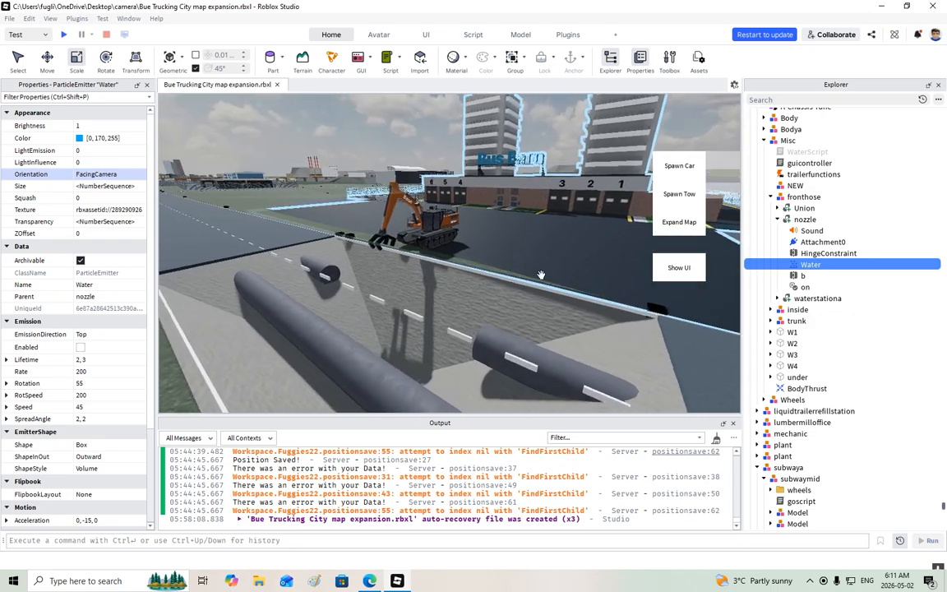
scroll(549, 318, "down", 5)
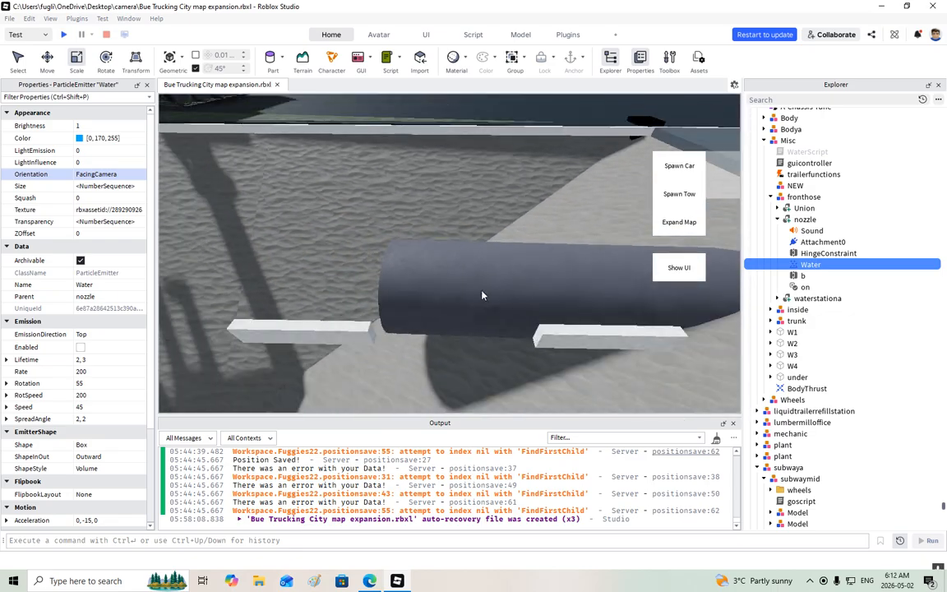
left_click(442, 263)
right_click(779, 221)
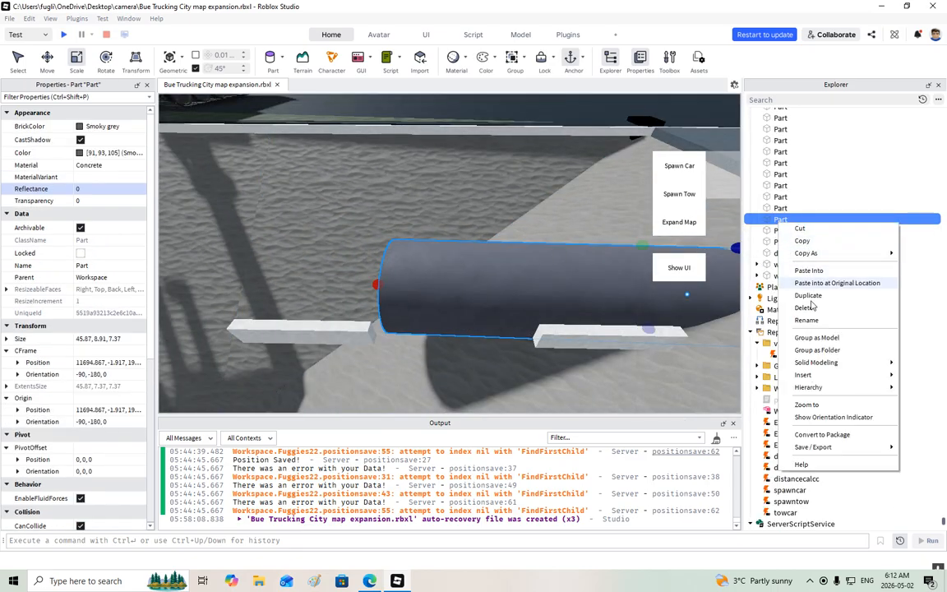
mouse_move(814, 375)
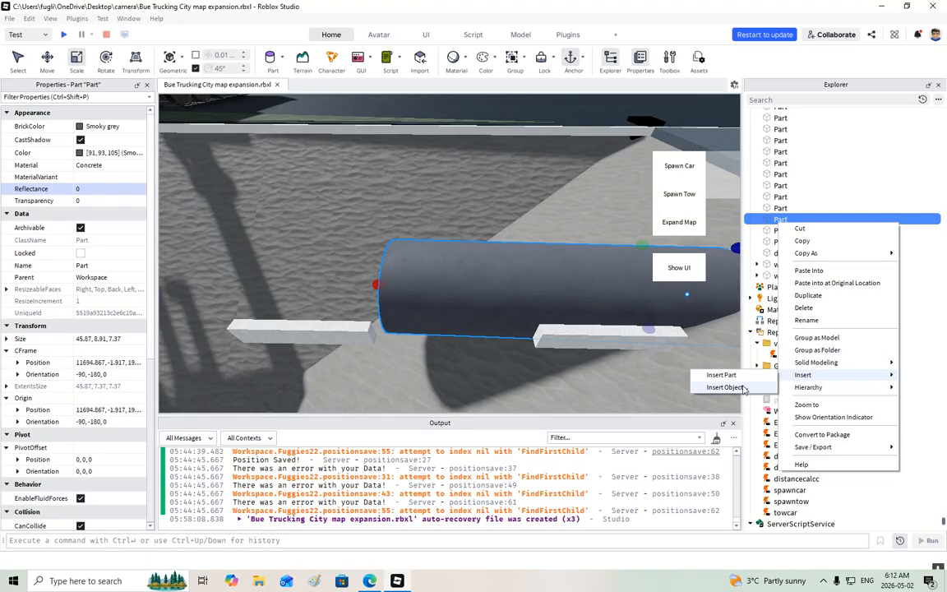
left_click(742, 388)
type("attach")
left_click(772, 332)
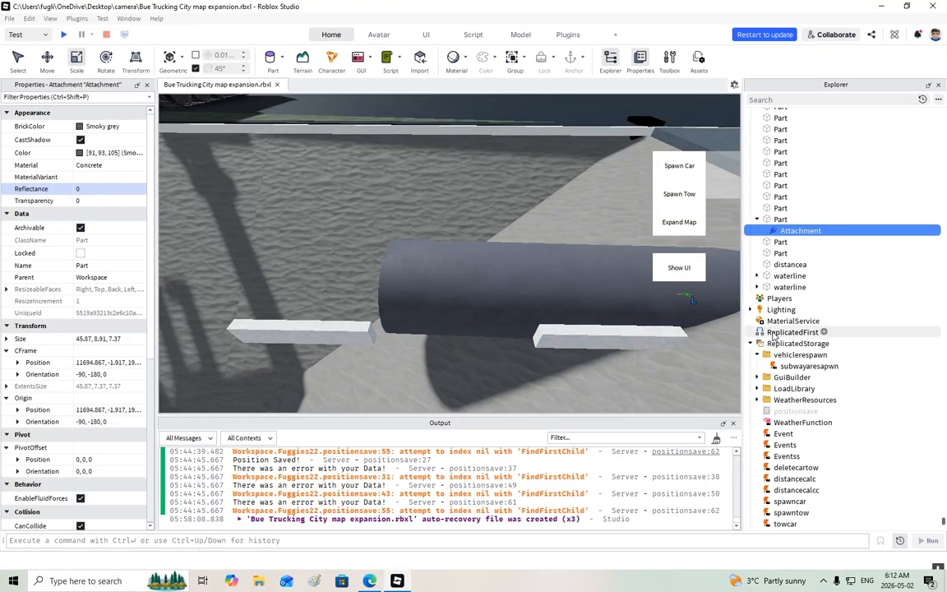
left_click_drag(631, 293, 518, 288)
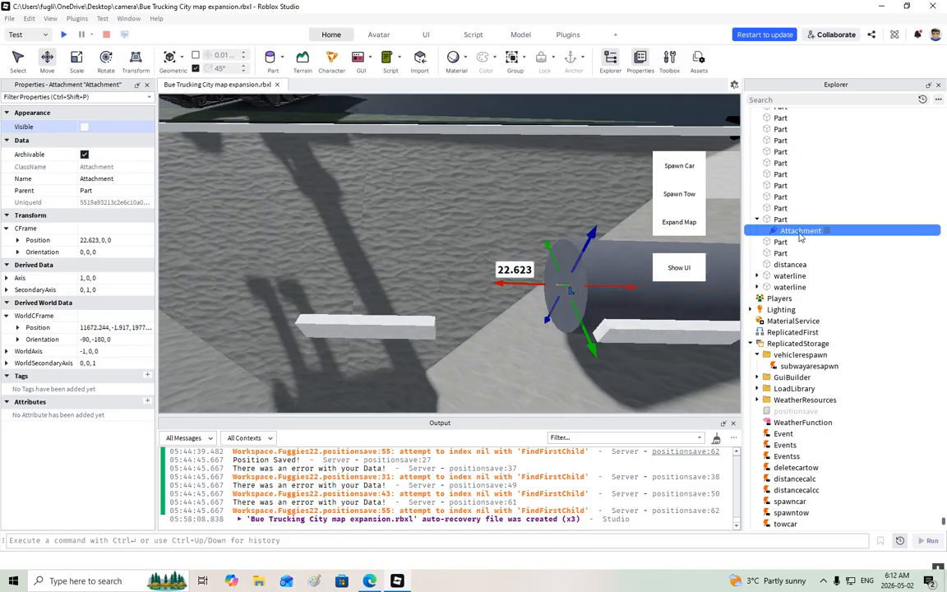
Step: Paste the Water emitter into the pipe's attachment and enable it
right_click(810, 231)
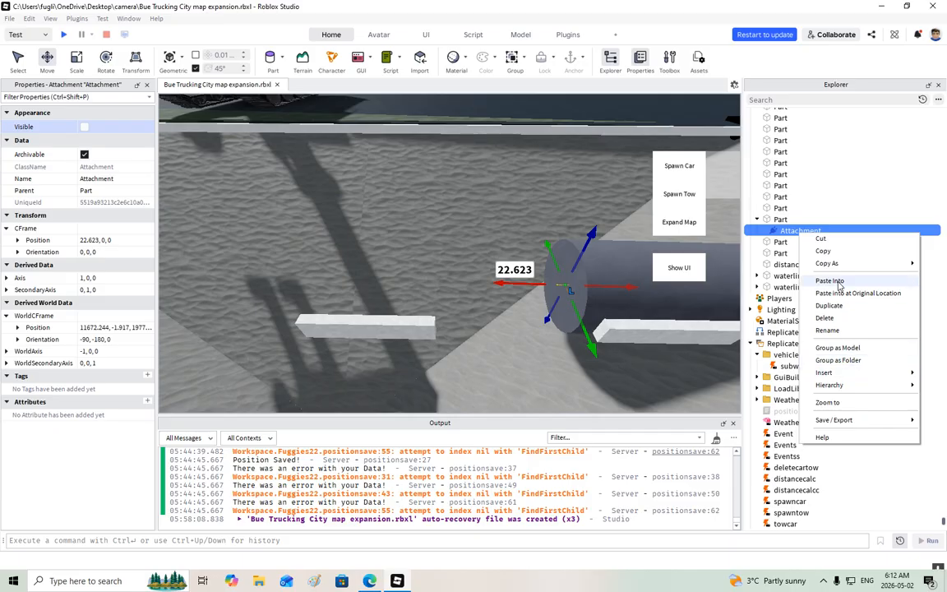
left_click(836, 281)
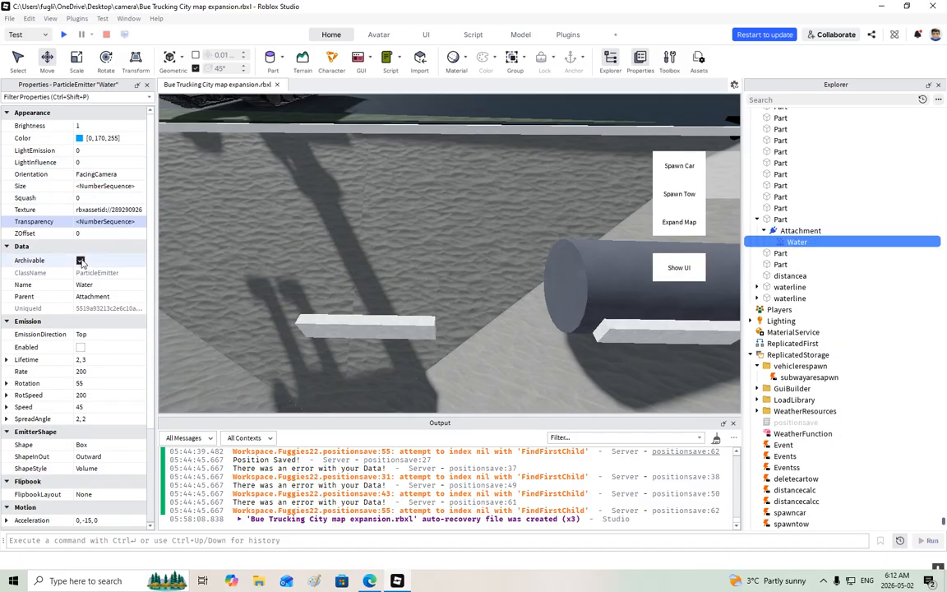
left_click(81, 346)
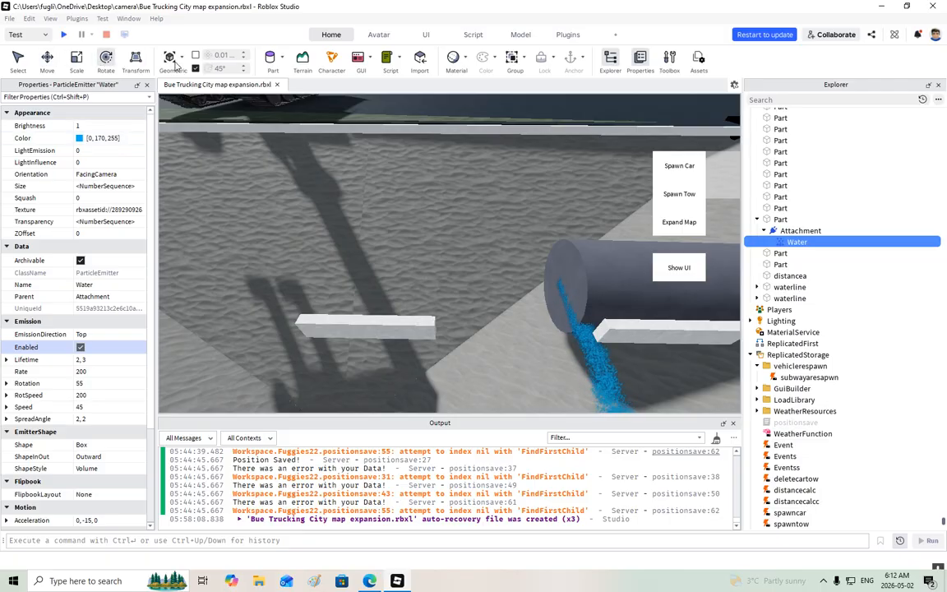
Step: Rotate the attachment to an orientation of 0, 0, -90 so the water sprays out along the pipe's axis
left_click(519, 292)
left_click_drag(528, 306, 513, 260)
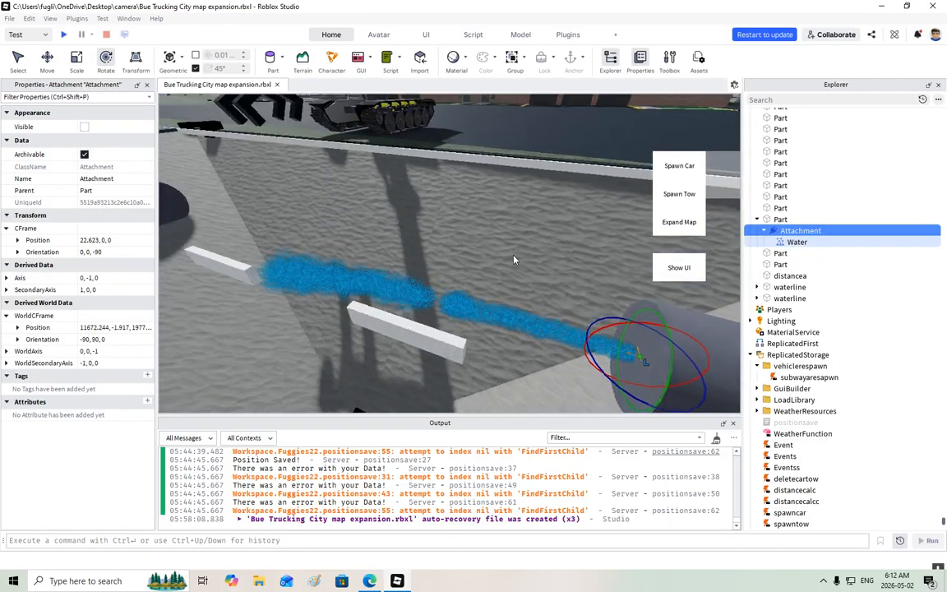
scroll(514, 260, "down", 3)
right_click_drag(516, 257, 514, 260)
scroll(514, 260, "down", 2)
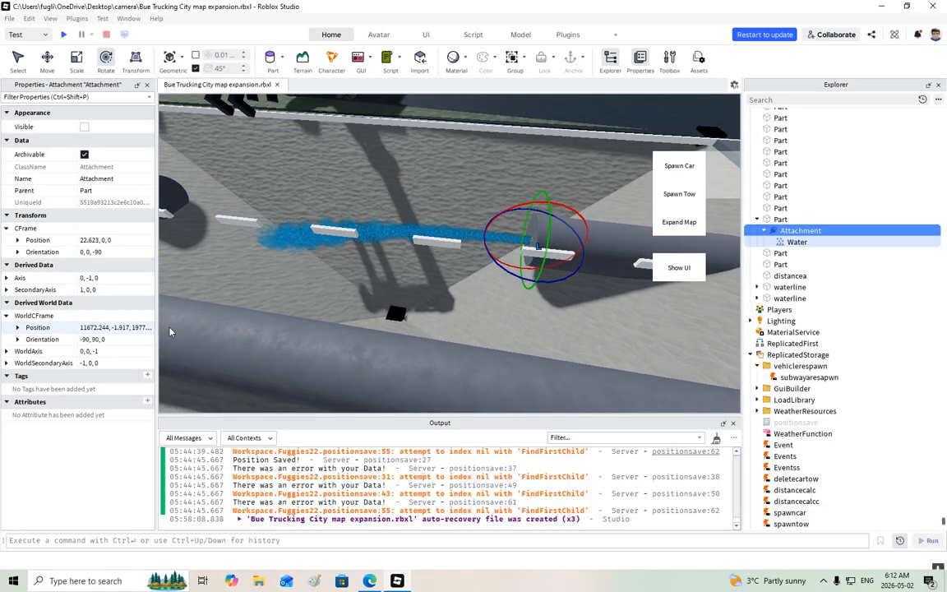
Step: Set the Water emitter's Speed to 23
left_click(822, 242)
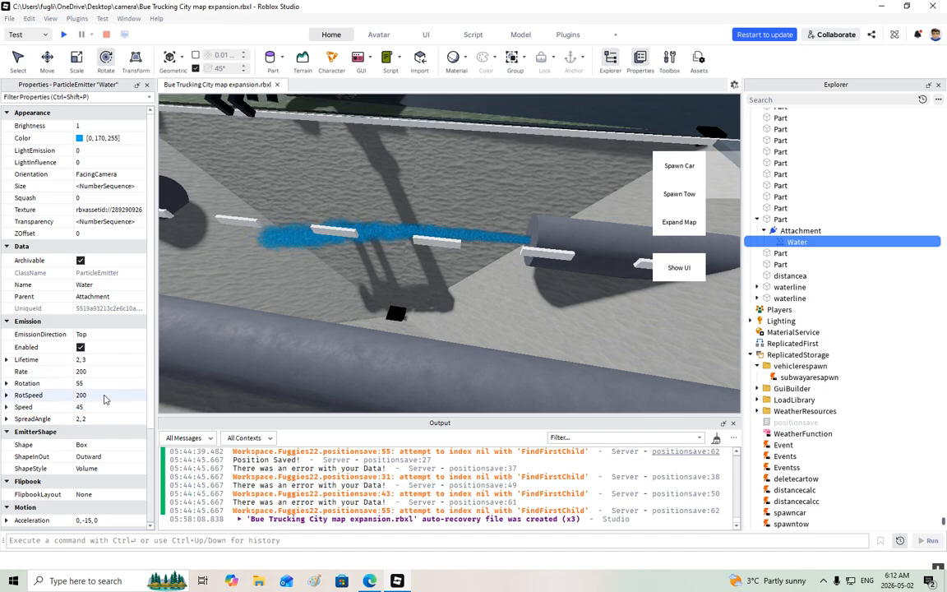
left_click(100, 407)
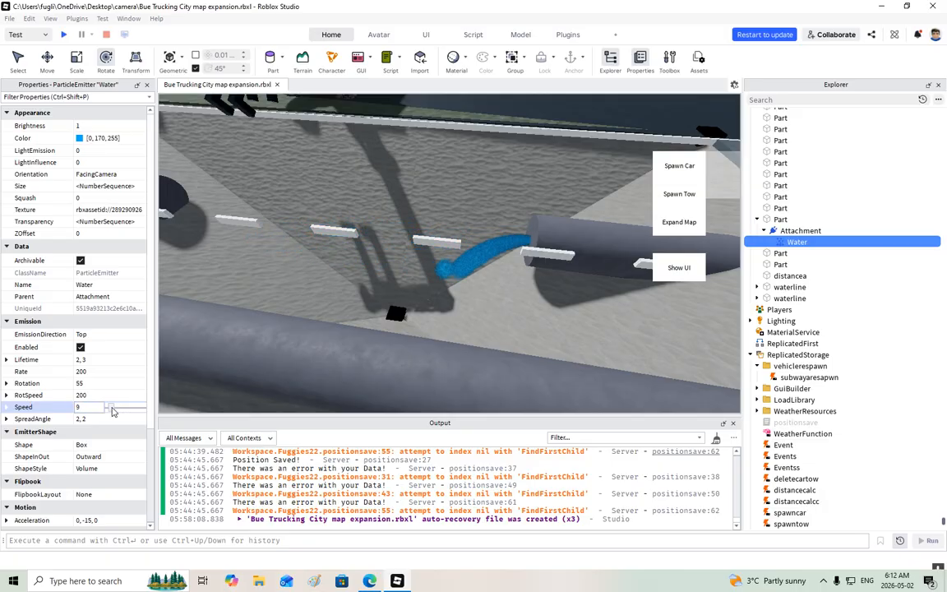
left_click_drag(119, 411, 117, 411)
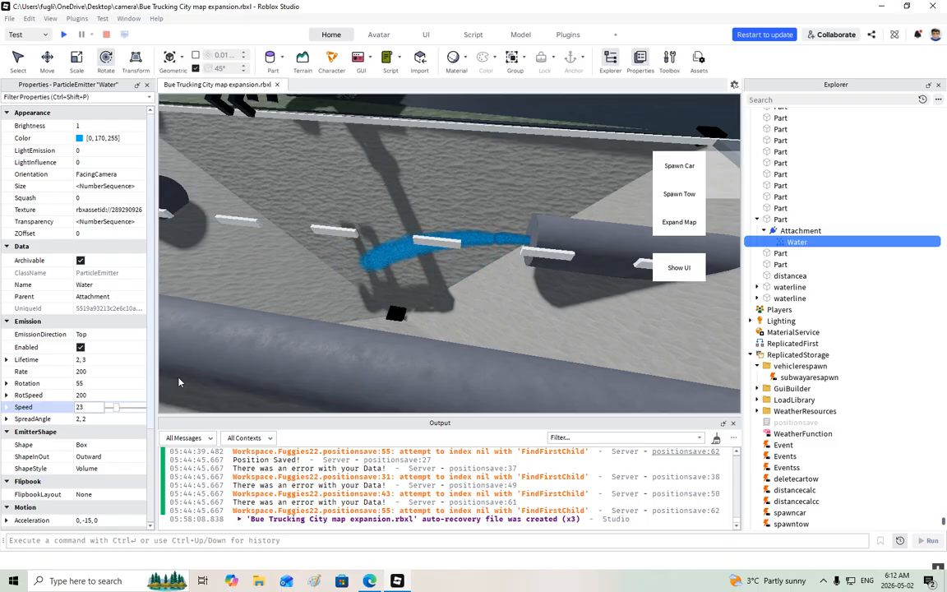
Step: Duplicate the attachment with its Water emitter at the pipe's open end
right_click_drag(457, 319, 280, 258)
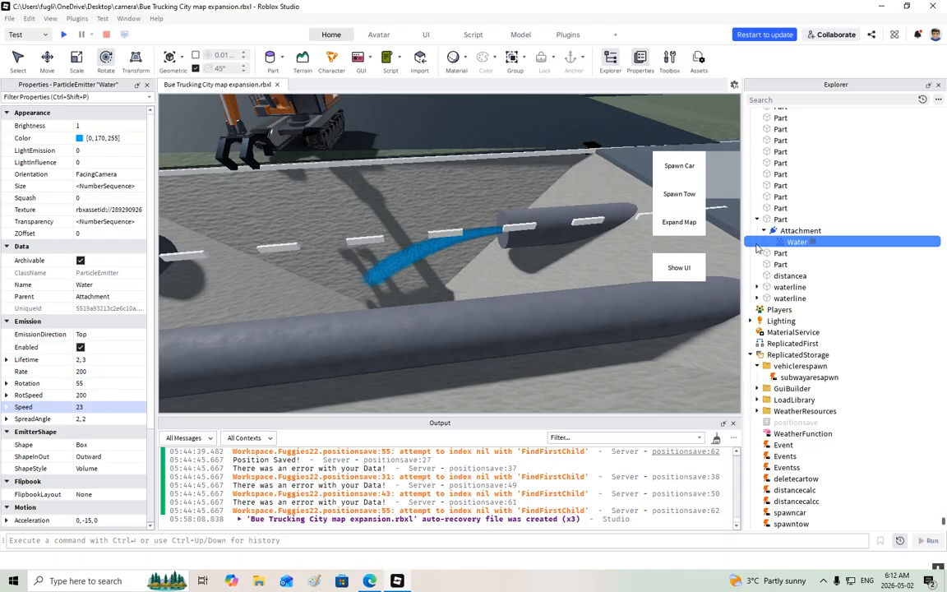
left_click(793, 230)
left_click(47, 56)
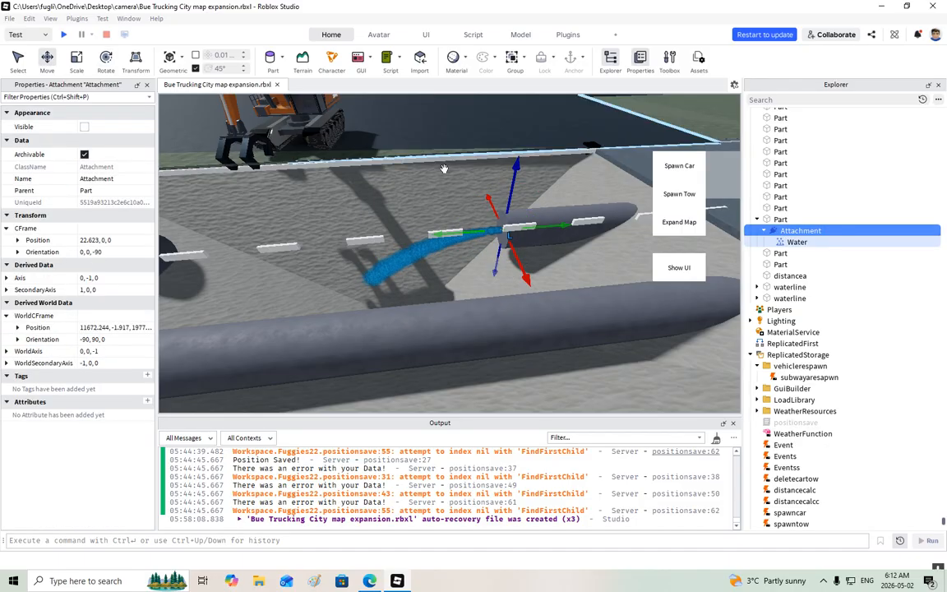
right_click(439, 209)
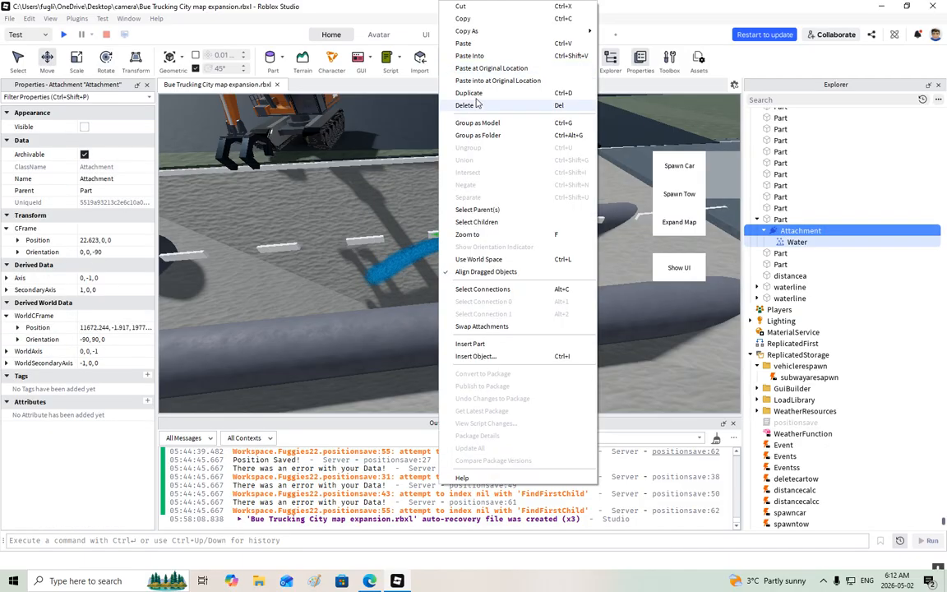
left_click(469, 93)
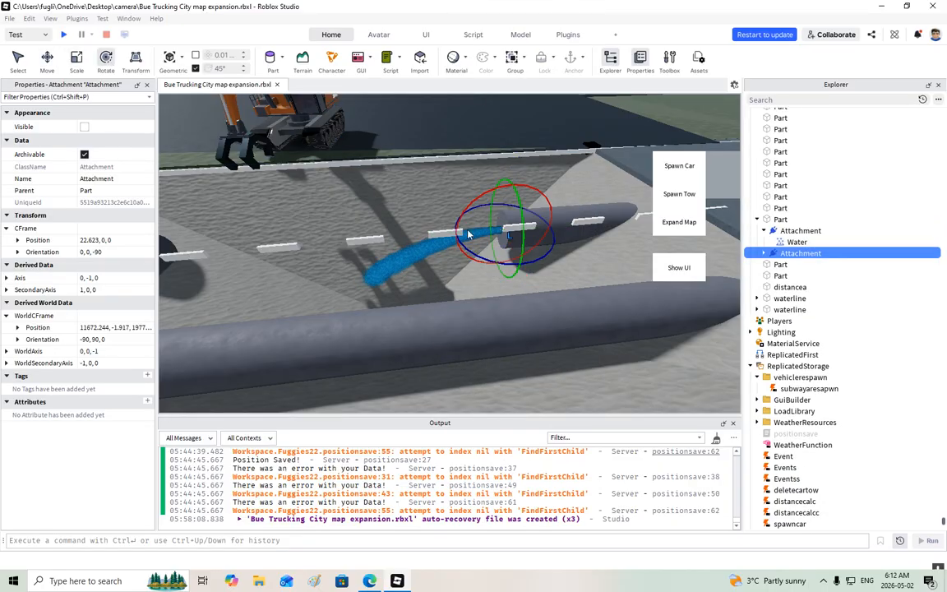
Step: Rotate the duplicated attachment to 0, 0, 45 and move it across the pit toward the opposite broken pipe
left_click_drag(520, 267, 535, 263)
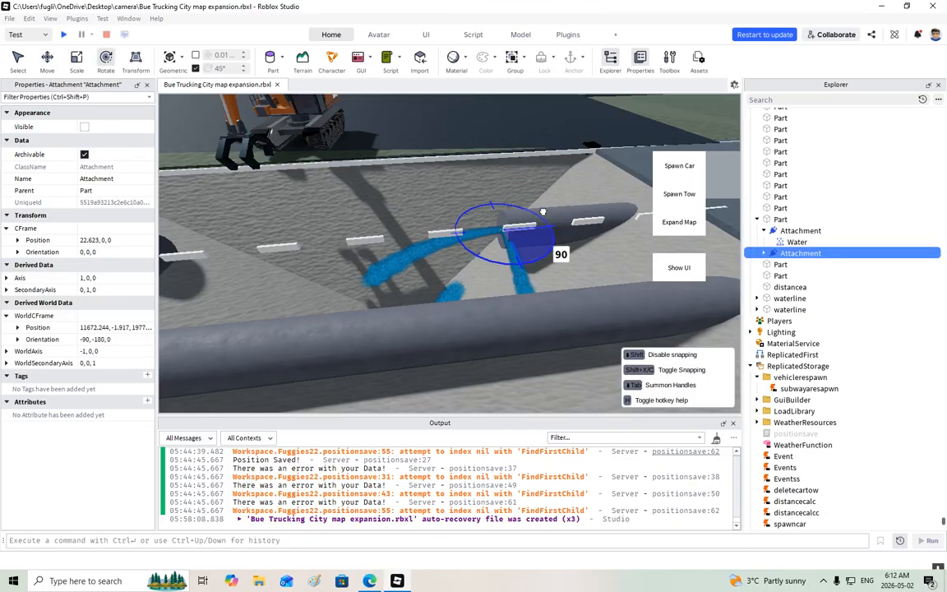
left_click_drag(523, 210, 524, 212)
left_click(47, 61)
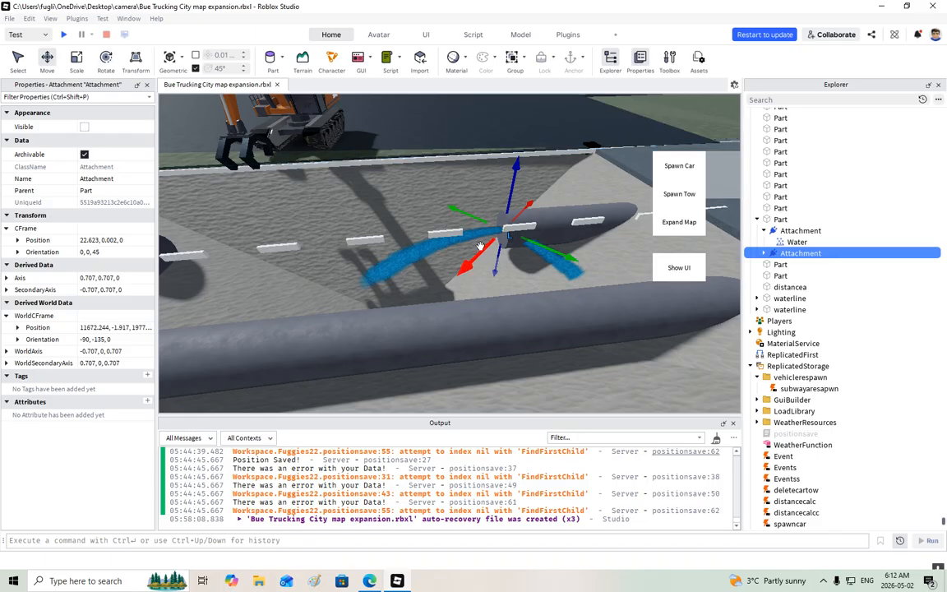
left_click_drag(475, 259, 234, 322)
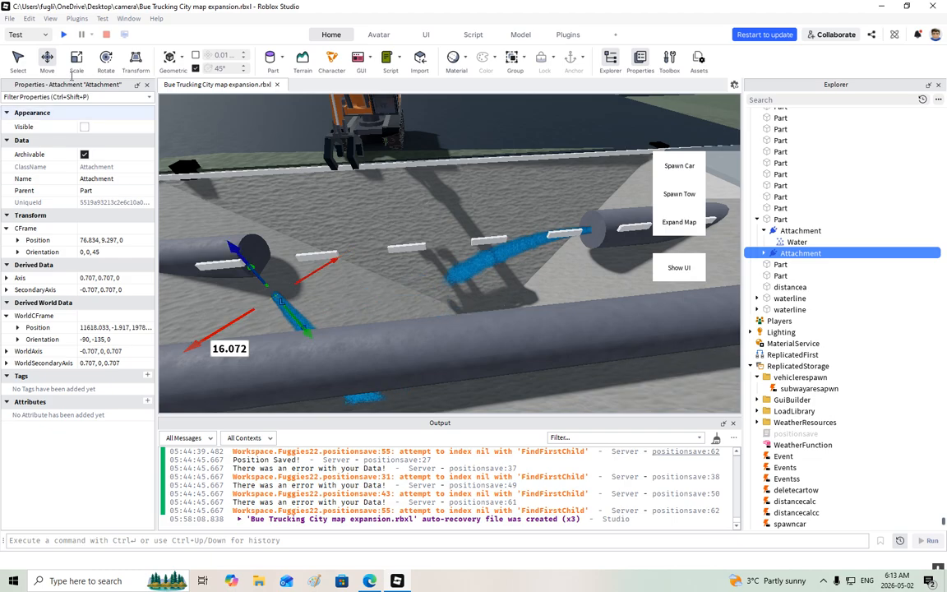
Step: Rotate the duplicated attachment to 0, 0, 90 and place it at the opposite pipe's open end, at 84.569, -0.193, 0
left_click(104, 60)
left_click_drag(325, 298, 330, 268)
left_click(48, 58)
left_click_drag(246, 330, 272, 277)
left_click_drag(327, 258, 275, 264)
right_click_drag(271, 264, 273, 268)
key("w")
left_click_drag(400, 238, 435, 238)
Step: Survey the surrounding map and examine the two water jets in the excavation
right_click_drag(436, 240, 439, 240)
scroll(474, 281, "down", 10)
right_click_drag(473, 284, 507, 257)
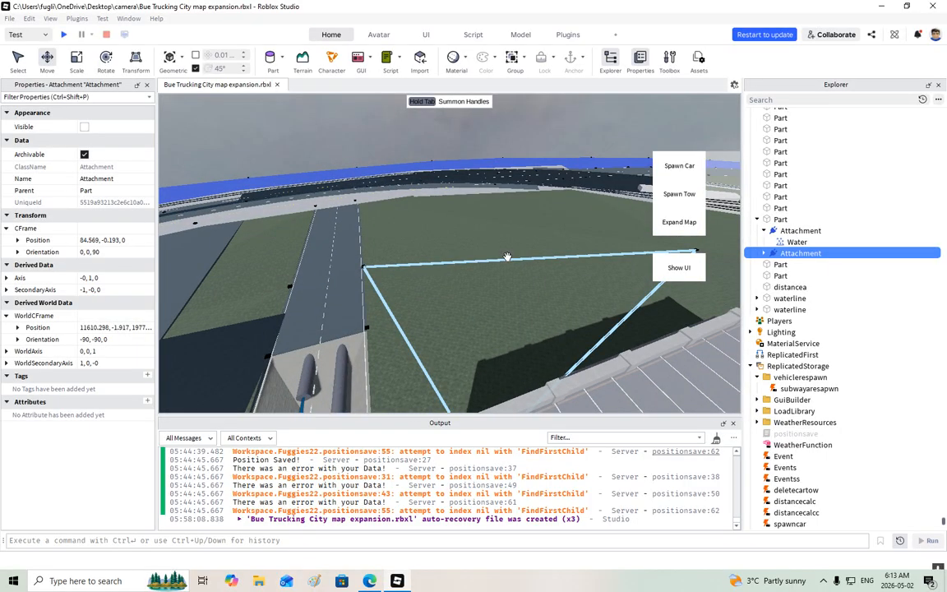
scroll(507, 256, "down", 5)
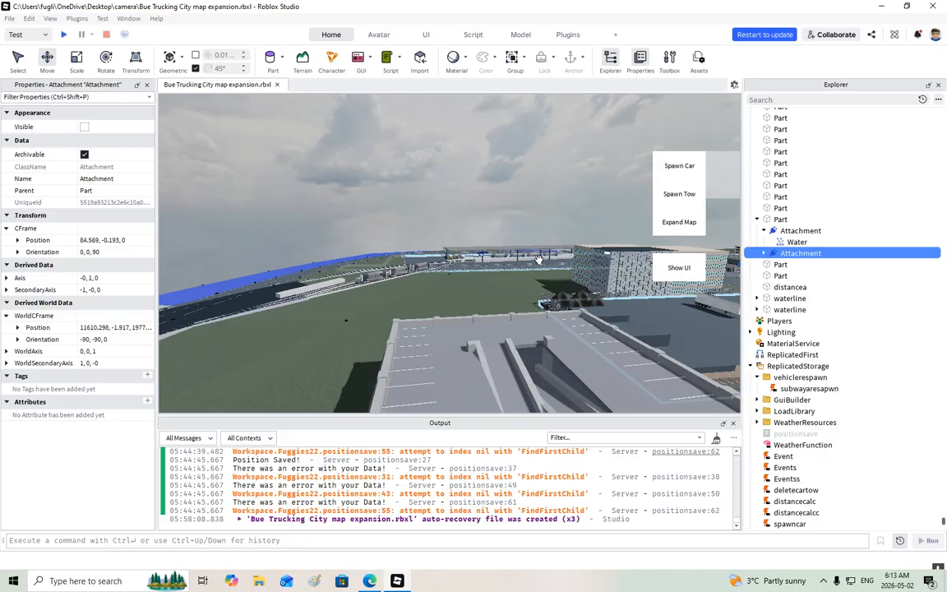
right_click_drag(490, 263, 499, 267)
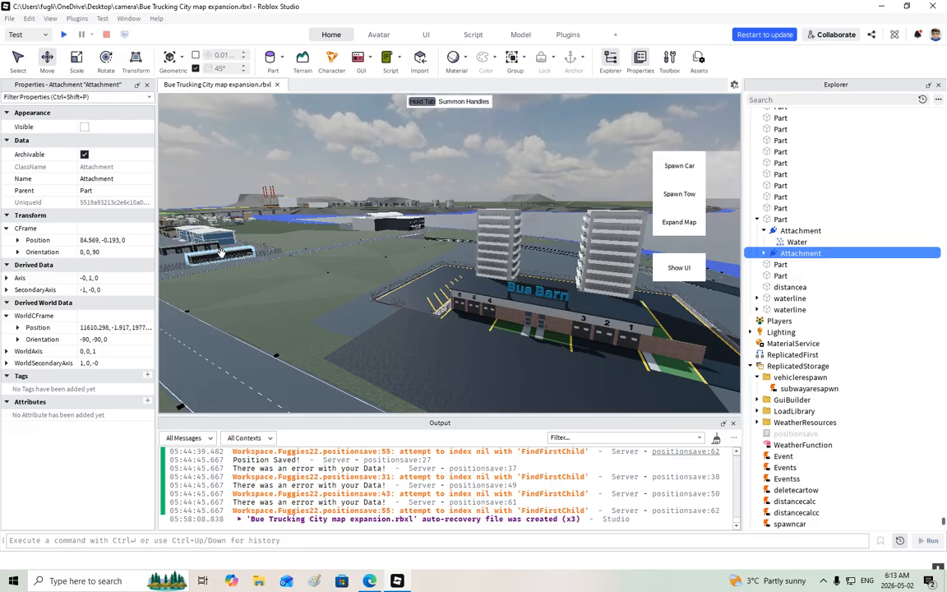
mouse_move(344, 294)
right_mouse_down()
mouse_move(355, 294)
mouse_move(344, 294)
right_mouse_up()
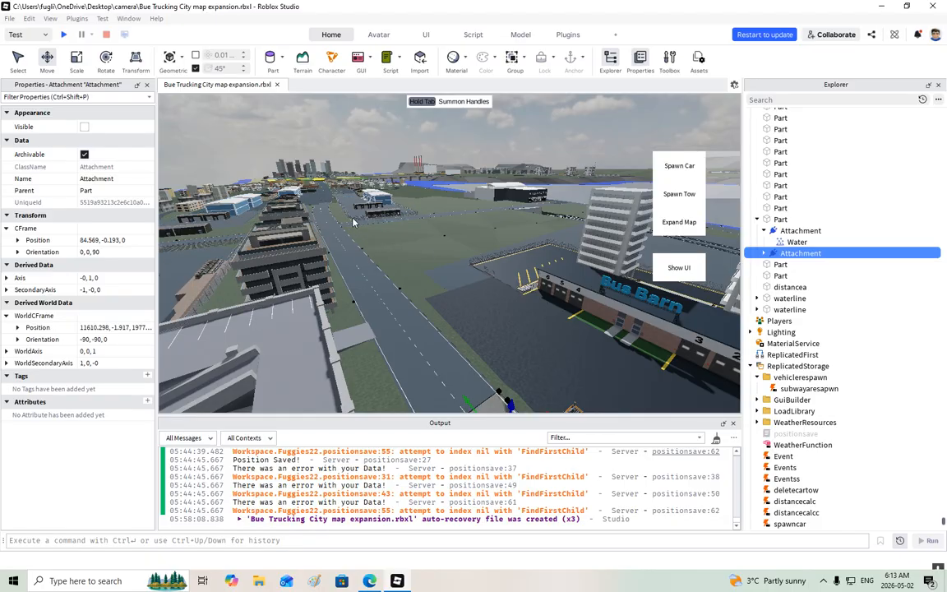
key("f")
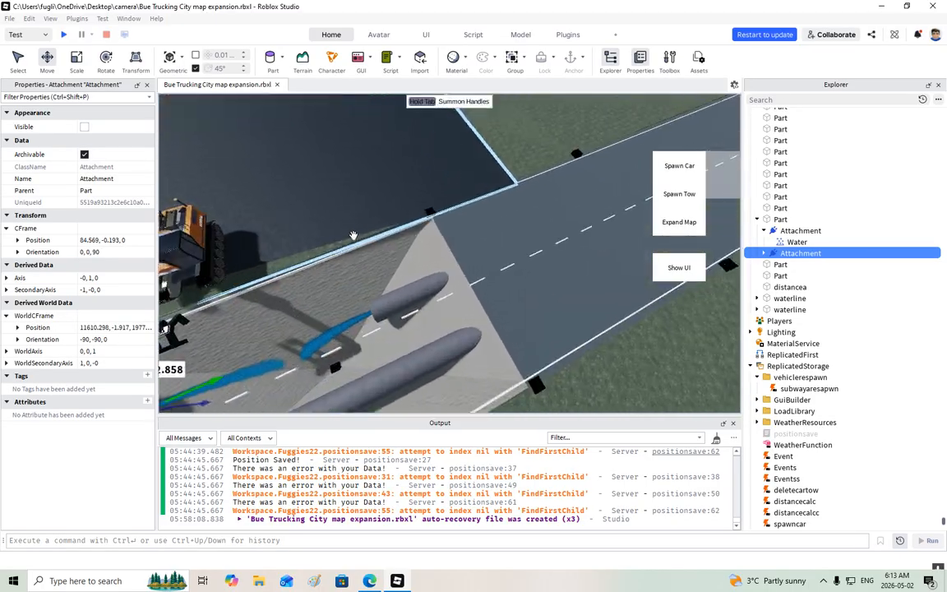
right_click_drag(353, 240, 385, 268)
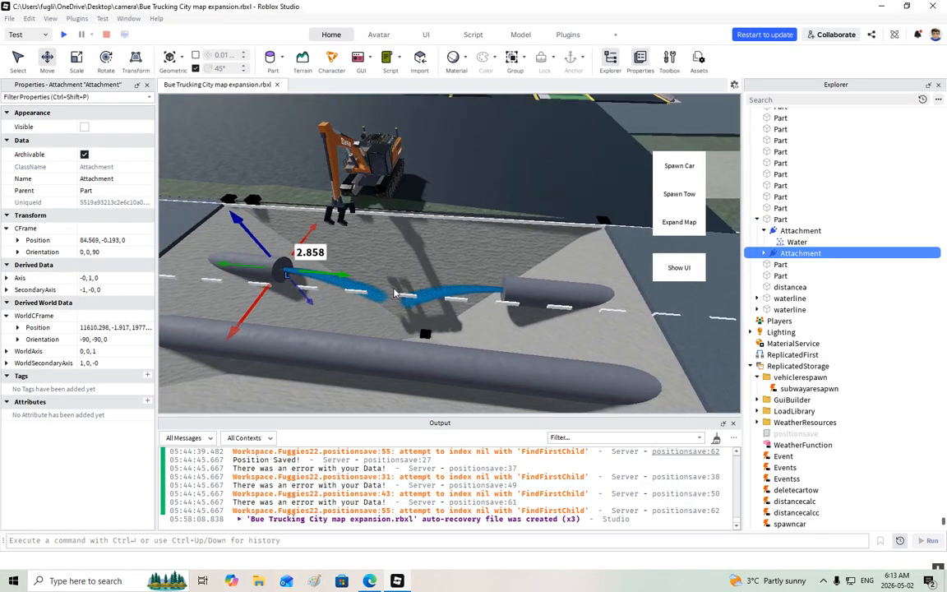
Step: Move the Tank excavator model beside the pit to about X 11640
right_click_drag(454, 282, 454, 282)
left_click(472, 208)
left_click(475, 209)
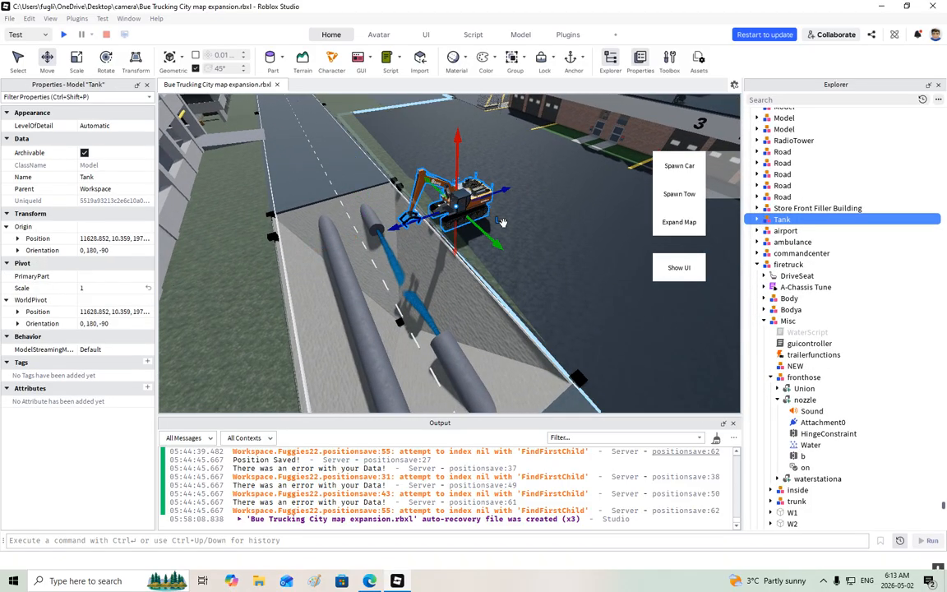
left_click_drag(502, 246, 552, 182)
right_click_drag(613, 222, 614, 222)
Step: Preview a Water Spray Snakes sound from the Creator Store's water spray audio results
left_click(670, 60)
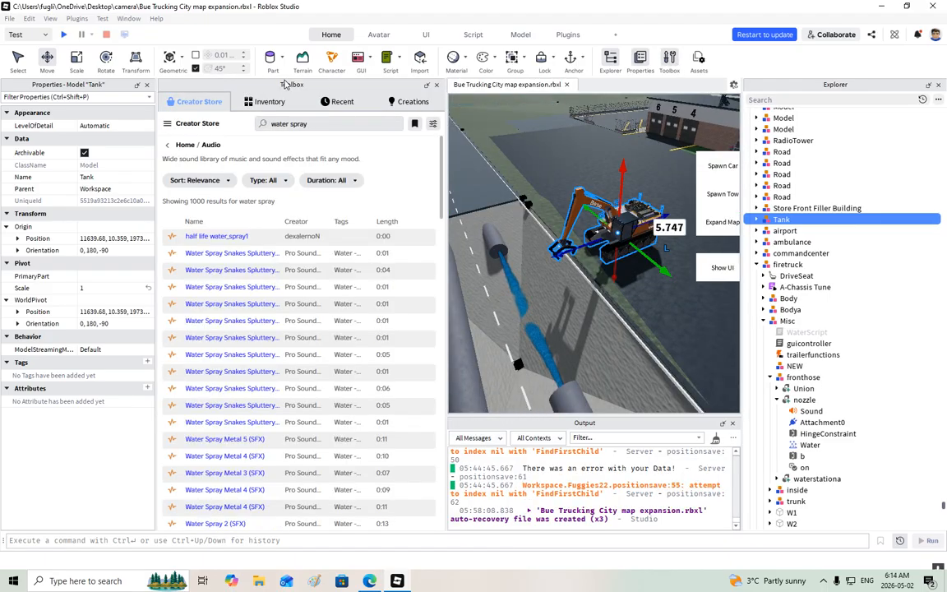
left_click(296, 123)
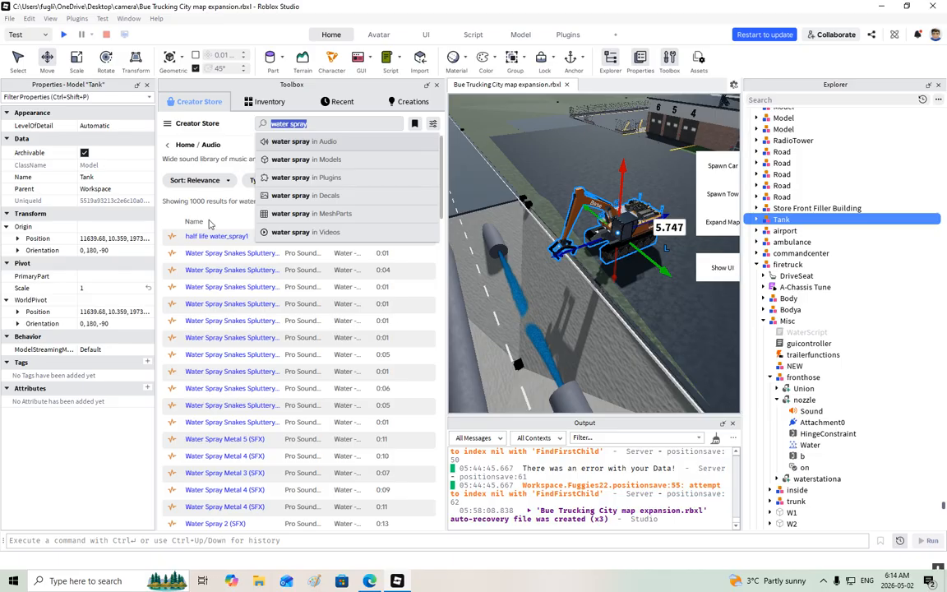
left_click(172, 255)
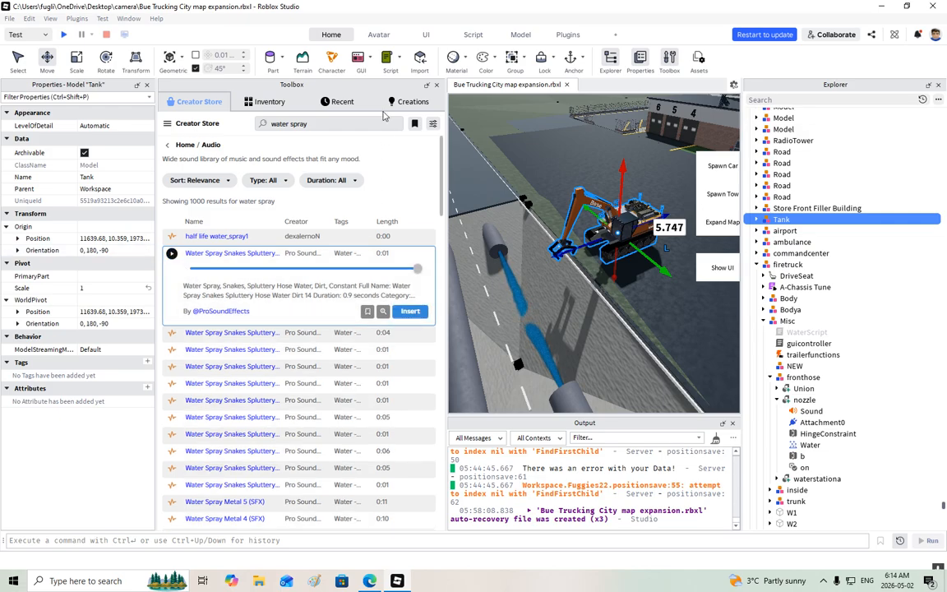
Step: Search the Creator Store models for "road construction"
left_click(267, 123)
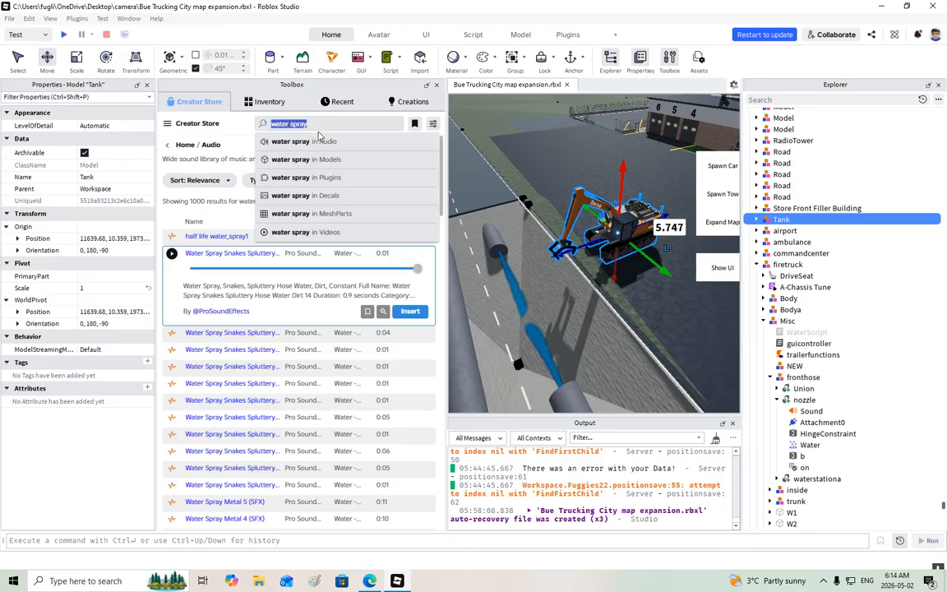
type("coad cons")
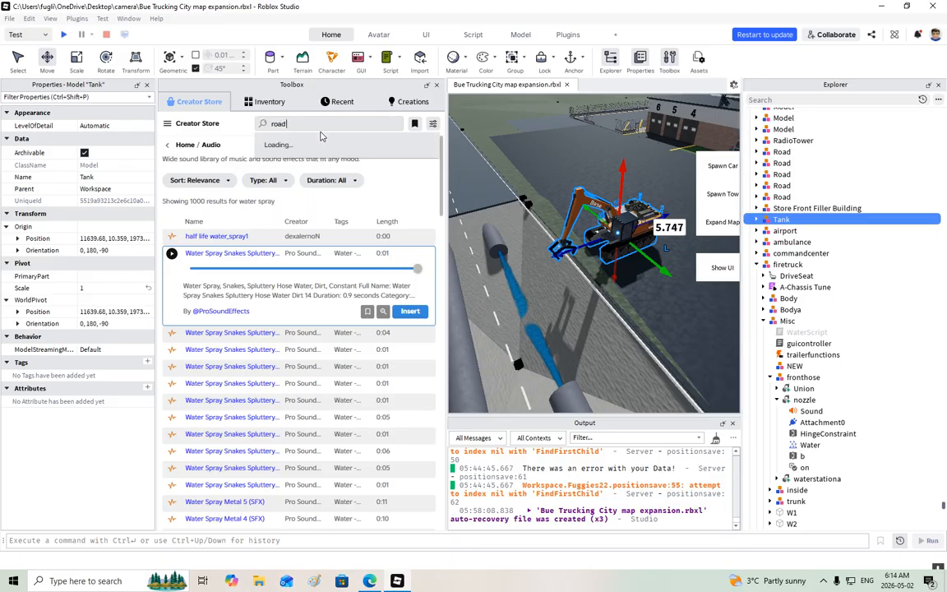
type("tru")
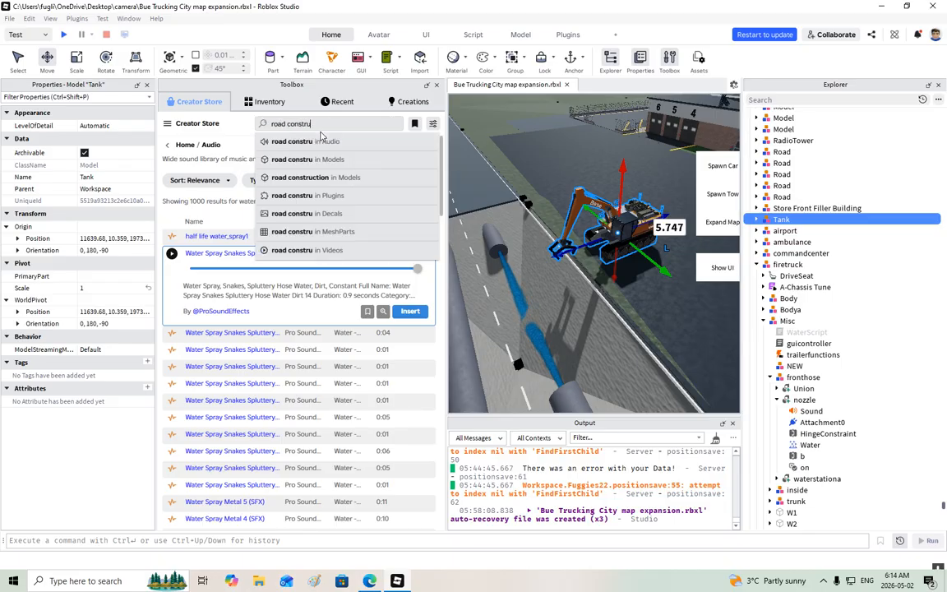
type("ction")
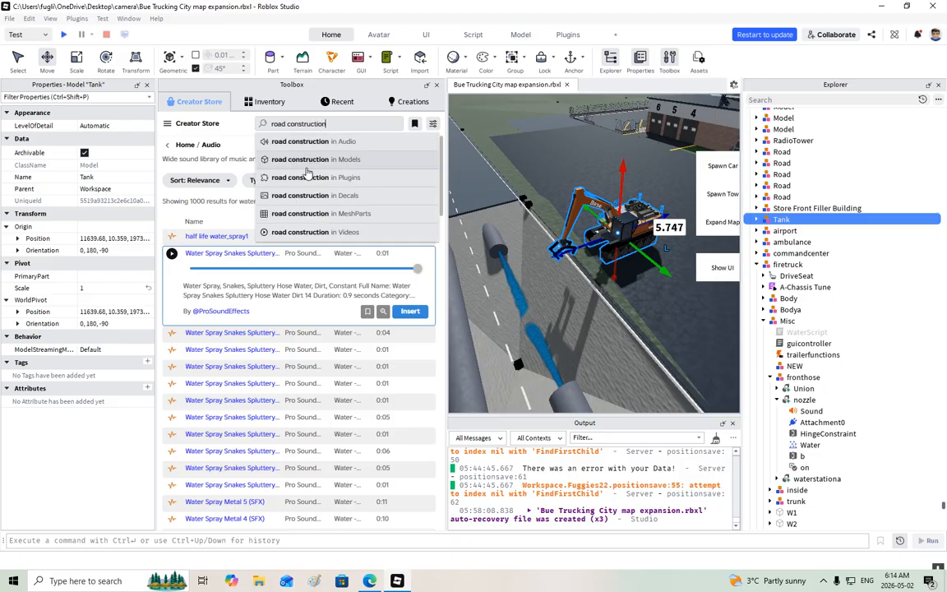
left_click(306, 162)
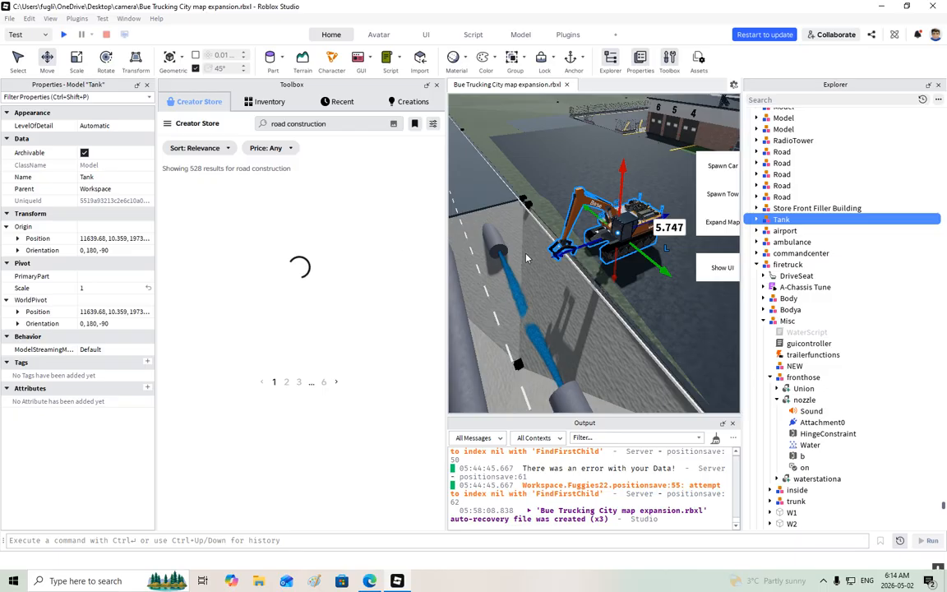
Step: Insert the Road Construction Pack on the road near the end of the pit, accepting its scripts
right_click_drag(531, 168, 511, 139)
scroll(528, 238, "up", 4)
right_click_drag(528, 238, 531, 285)
scroll(533, 285, "down", 3)
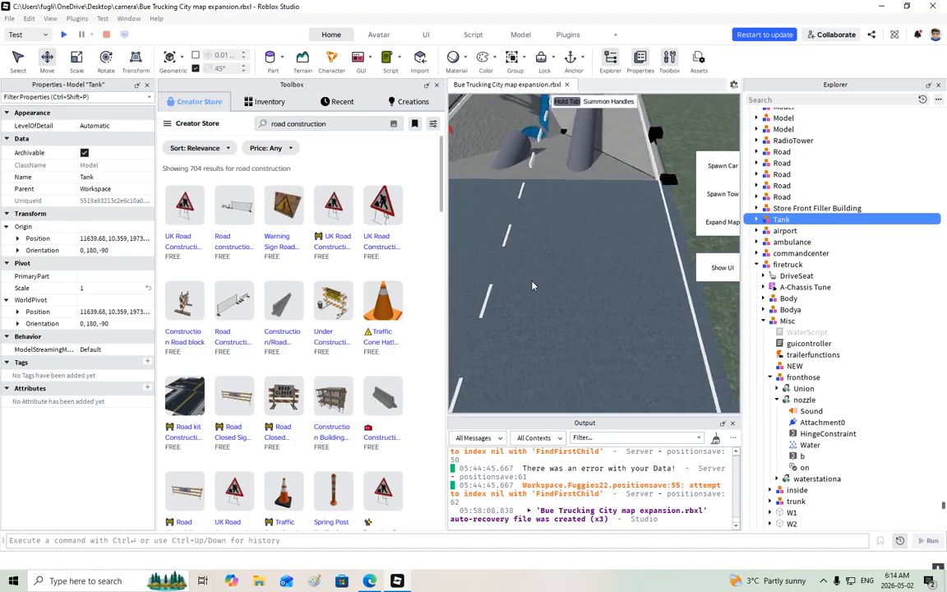
scroll(329, 345, "down", 4)
scroll(382, 351, "down", 2)
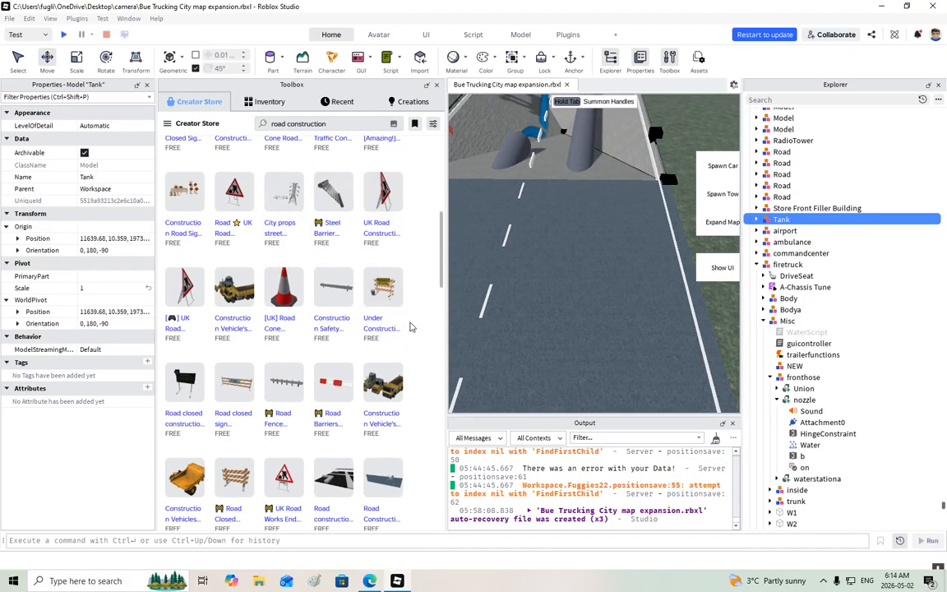
scroll(407, 329, "down", 4)
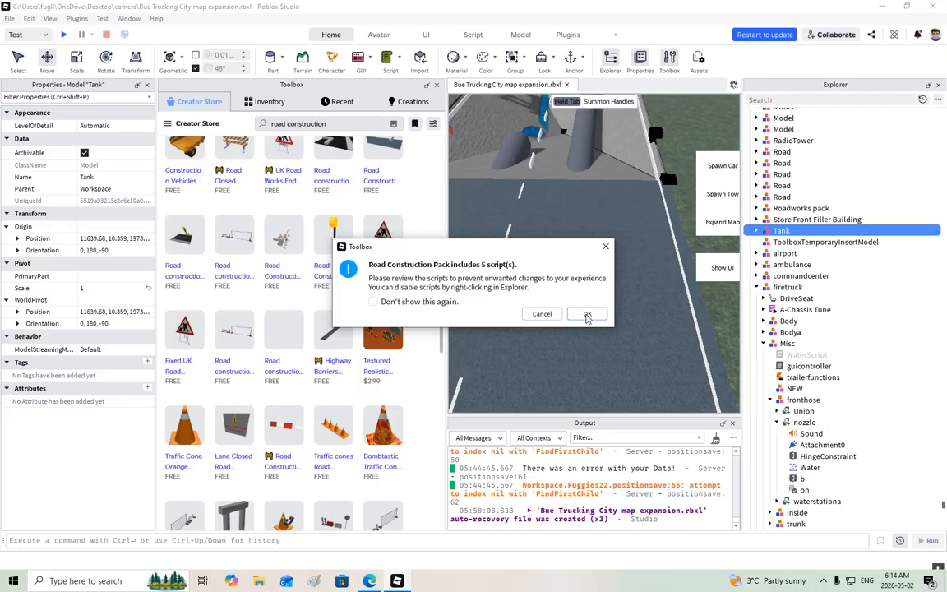
left_click(587, 315)
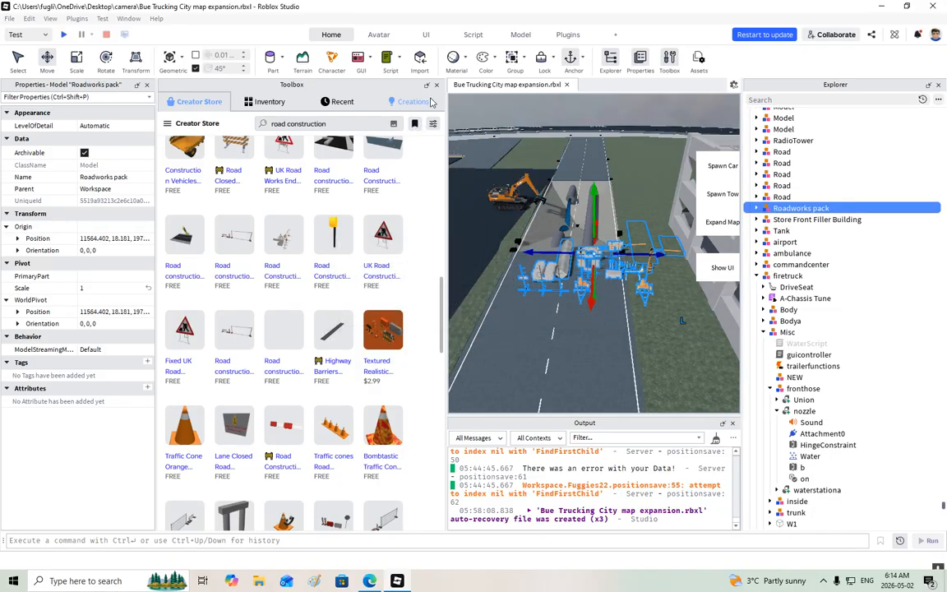
Step: Delete the inserted Roadworks pack model
scroll(596, 287, "up", 4)
right_click_drag(595, 286, 615, 299)
key("Delete")
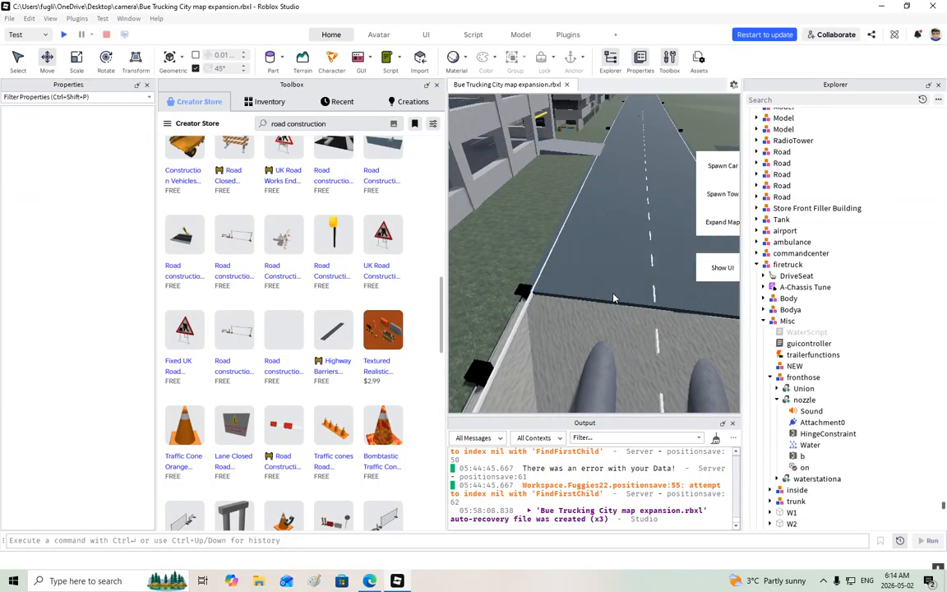
Step: Insert the Road Construction Kit with barriers, signs and cones onto the road, accept its script, and close the Toolbox
scroll(239, 345, "down", 5)
right_click_drag(577, 243, 577, 243)
left_click(235, 339)
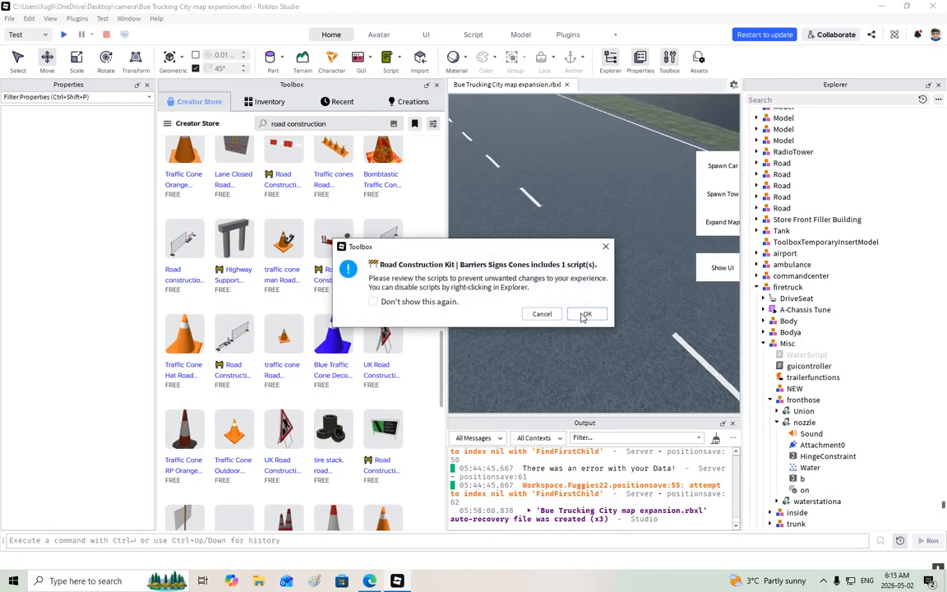
left_click(585, 314)
scroll(467, 317, "down", 5)
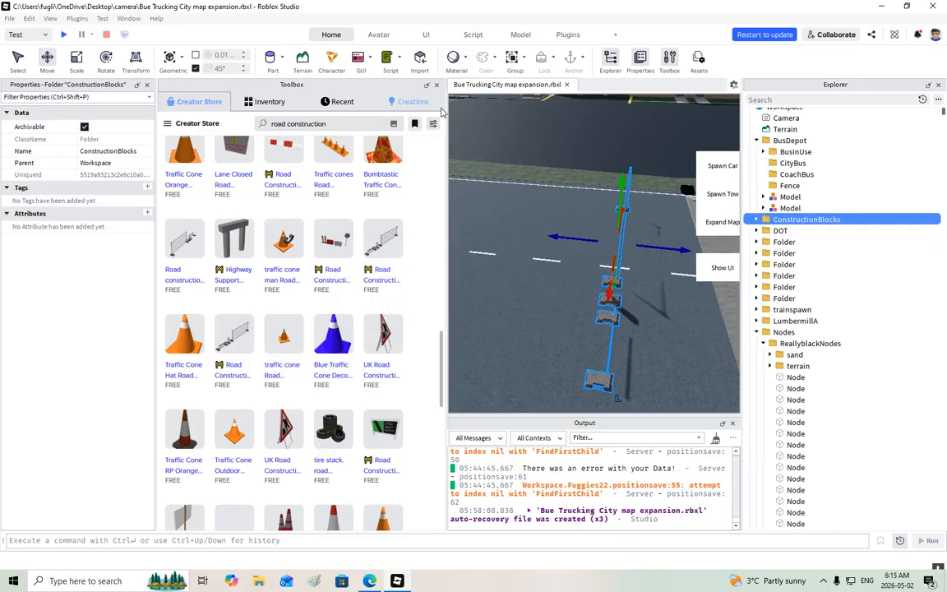
left_click(437, 85)
Step: Move the ConstructionBlocks set about 7.9 studs along the road to the near end of the pit
scroll(539, 254, "down", 5)
right_click_drag(492, 225, 464, 254)
left_click_drag(451, 298, 451, 262)
Step: Delete the ThumbnailCamera from the ConstructionBlocks folder
left_click(757, 332)
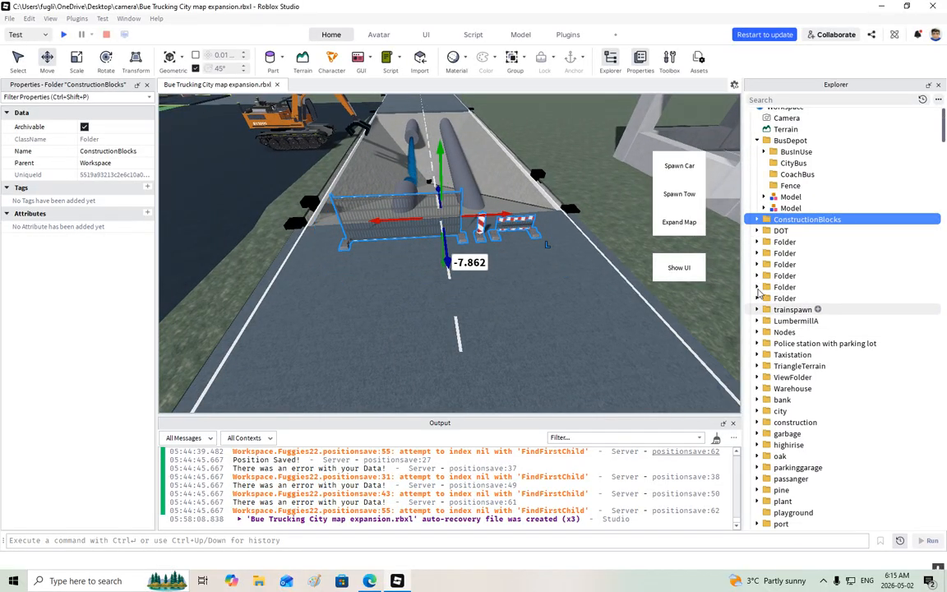
left_click(757, 220)
left_click(805, 231)
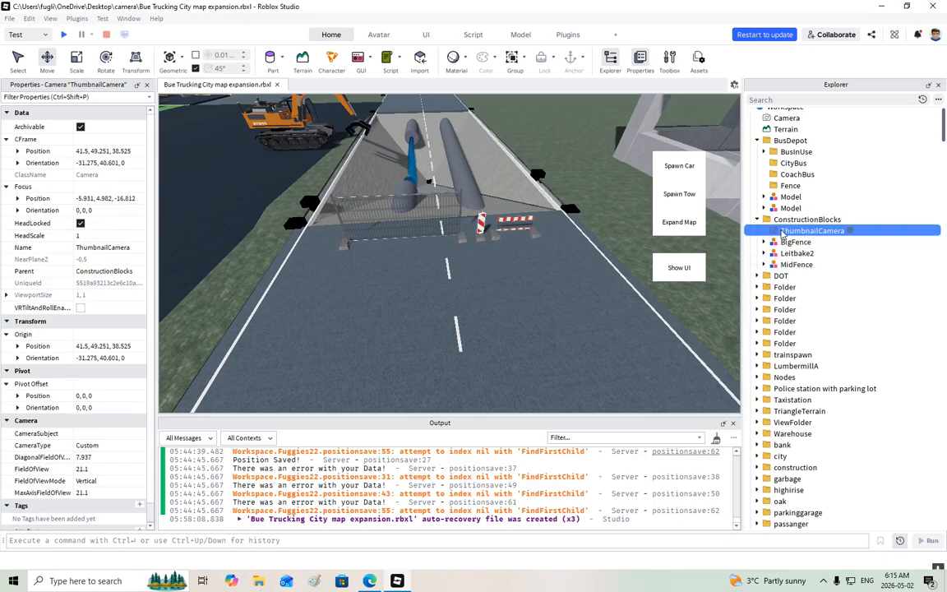
key("Delete")
Step: Move the BigFence model about 40 studs sideways off the road to the grassy side of the pit
left_click(791, 242)
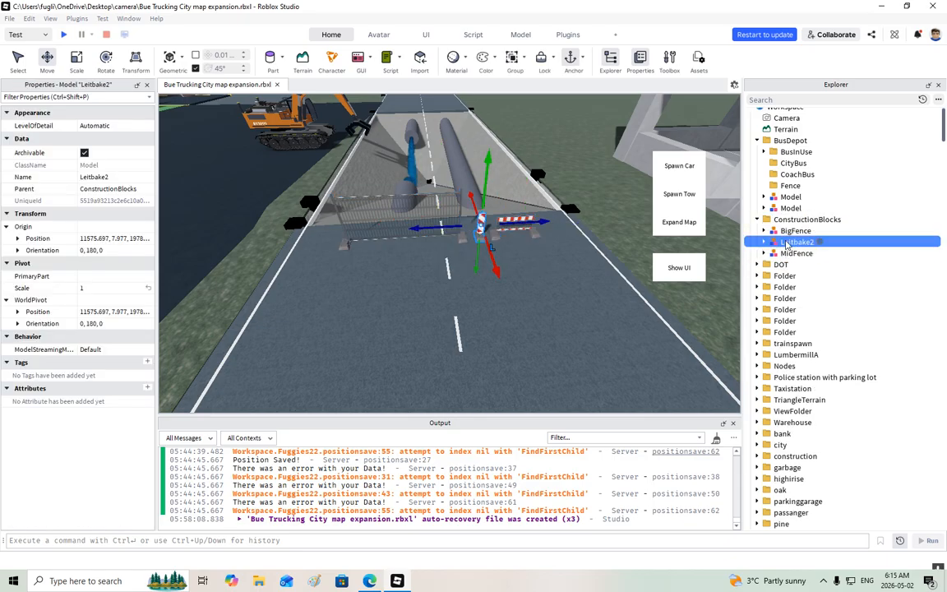
left_click(790, 231)
key("d")
right_click_drag(530, 238, 514, 234)
left_click_drag(320, 249, 518, 267)
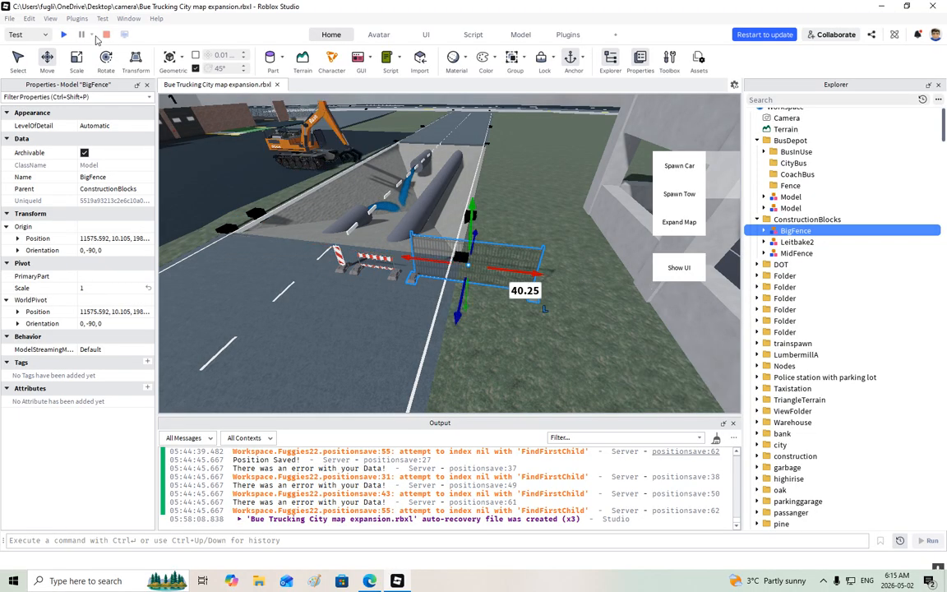
Step: Rotate the BigFence to an orientation of 0, 0, 0 and slide it along the pit's grassy edge
left_click(106, 57)
left_click_drag(460, 325, 518, 271)
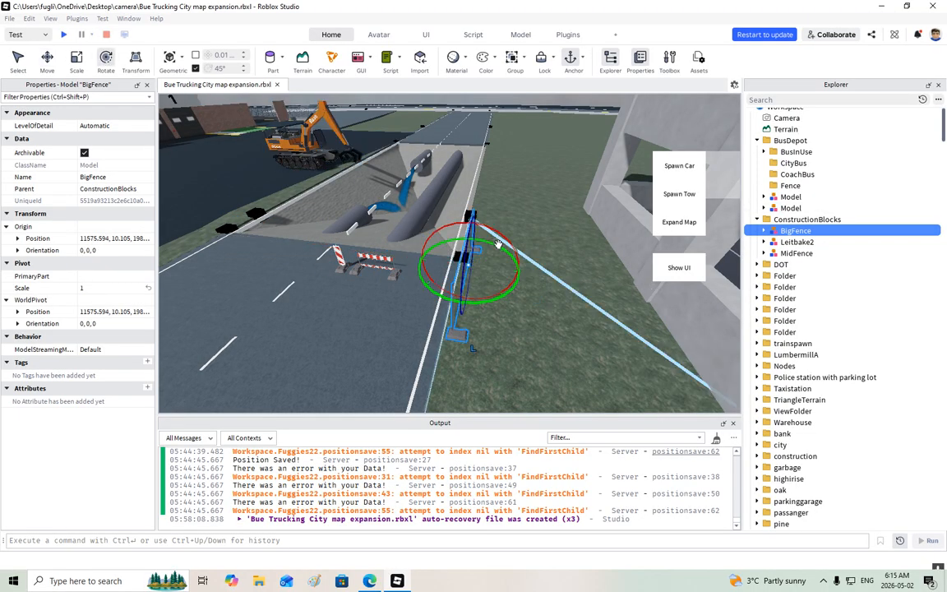
right_click_drag(517, 271, 496, 249)
key("d")
left_click(47, 64)
left_click_drag(246, 282, 459, 296)
Step: Duplicate the BigFence twice, spacing the copies about 21 studs apart along the pit's grassy edge
key("d")
right_click(484, 288)
left_click(508, 95)
key("d")
key("d")
key("s")
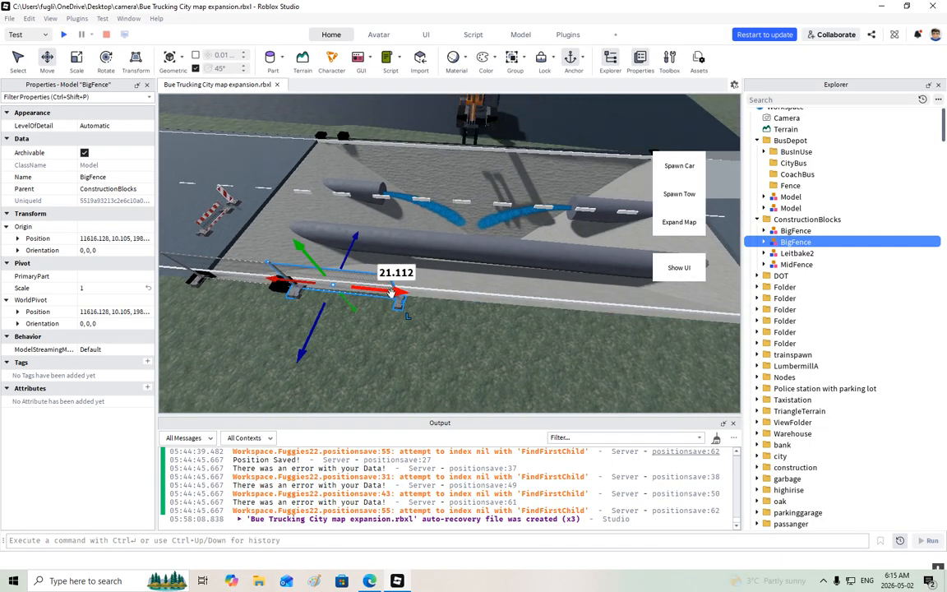
right_click(395, 295)
left_click(444, 93)
left_click_drag(383, 293, 435, 305)
Step: Duplicate the BigFence three more times, spacing the copies about 21.5 studs apart along the pit's grassy edge
right_click(457, 306)
left_click(493, 93)
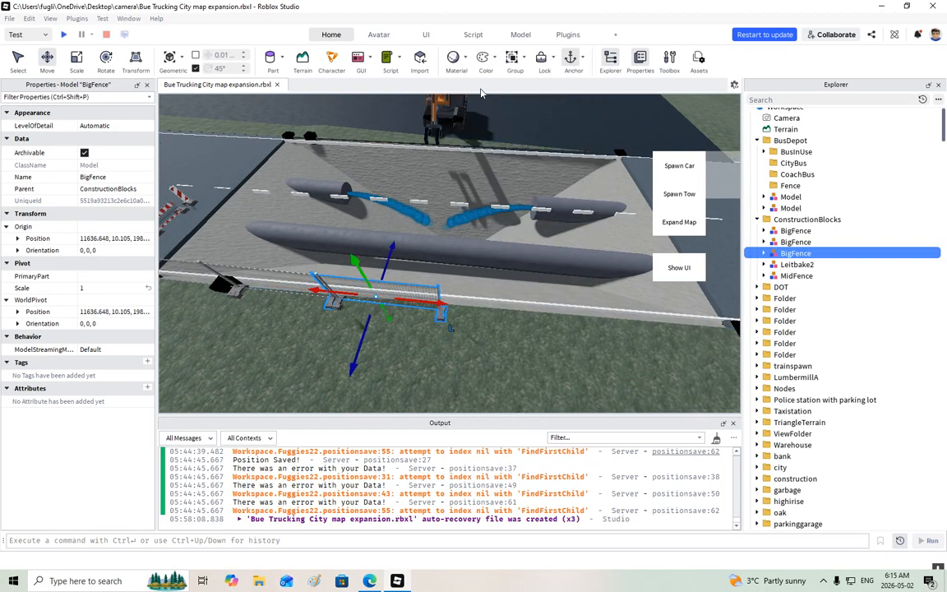
mouse_move(457, 306)
left_mouse_down()
mouse_move(431, 315)
mouse_move(485, 314)
mouse_move(459, 315)
left_mouse_up()
right_click(461, 315)
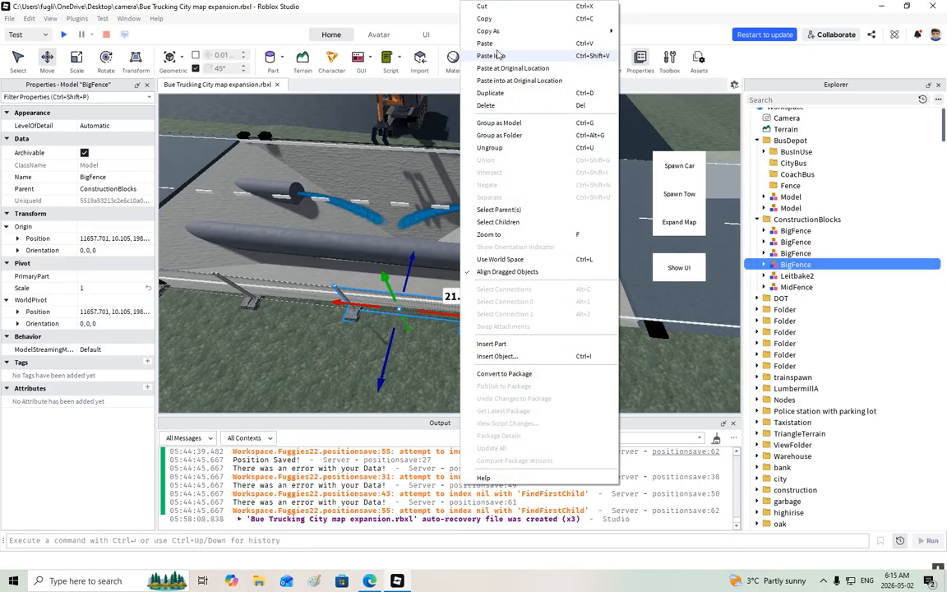
left_click(491, 93)
left_click_drag(475, 320, 544, 330)
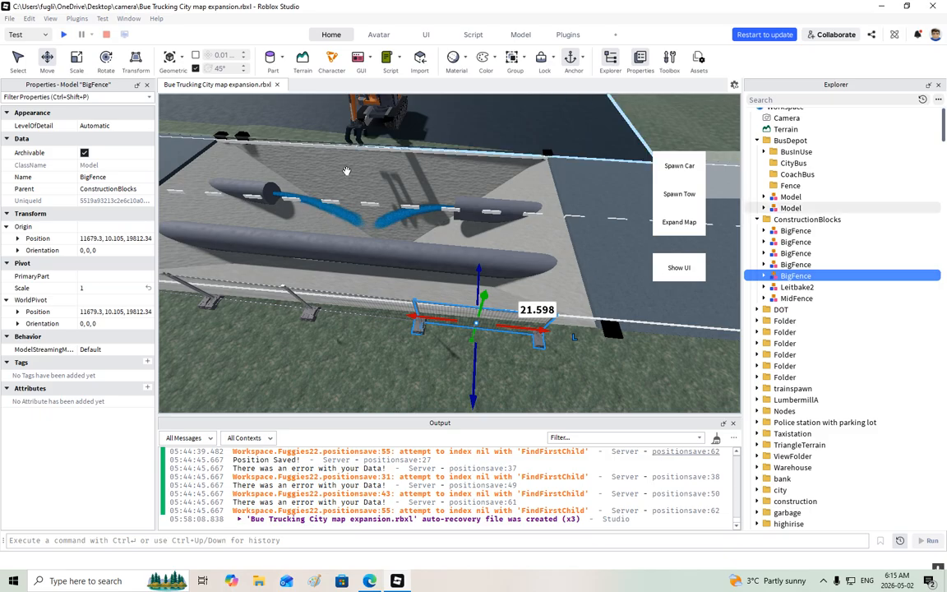
right_click(548, 329)
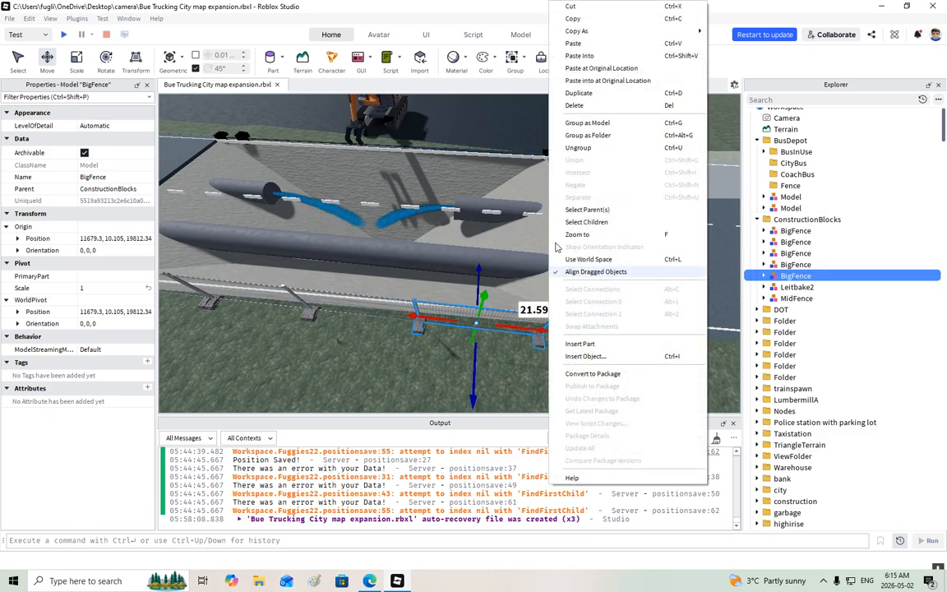
left_click(577, 93)
mouse_move(538, 327)
left_mouse_down()
mouse_move(612, 345)
mouse_move(552, 340)
left_mouse_up()
Step: Duplicate all six BigFence models and move the copies across the pit to the edge on the excavator's side
right_click_drag(469, 356, 469, 356)
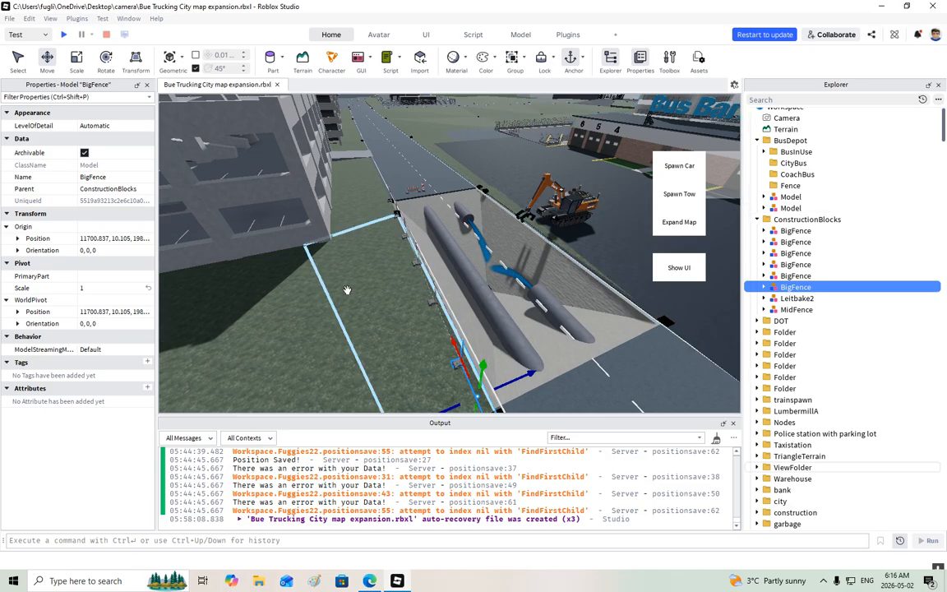
right_click_drag(344, 291, 379, 301)
scroll(346, 298, "up", 3)
scroll(346, 297, "down", 4)
scroll(345, 294, "up", 5)
scroll(352, 290, "down", 3)
scroll(353, 289, "down", 4)
scroll(379, 301, "up", 4)
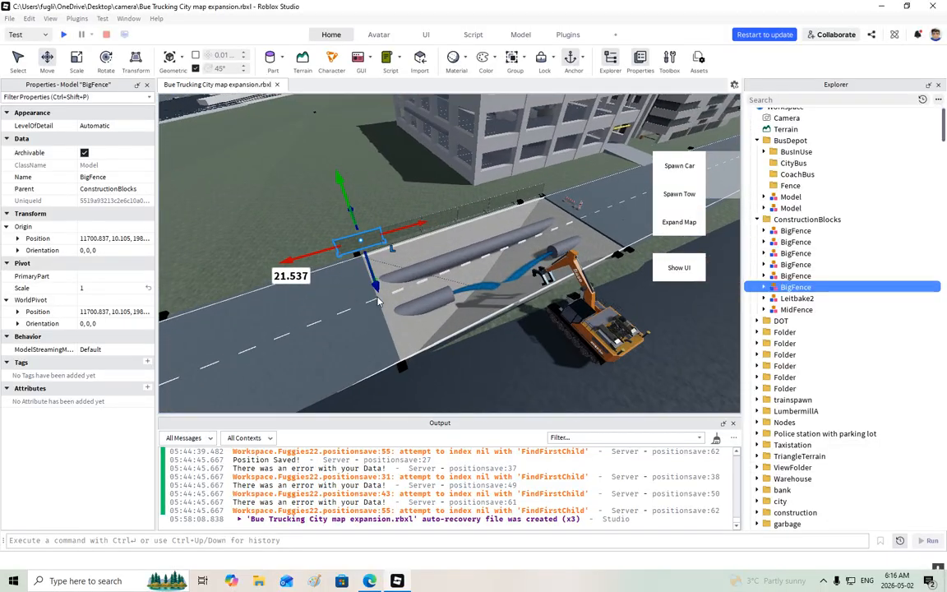
left_click(783, 253, "shift")
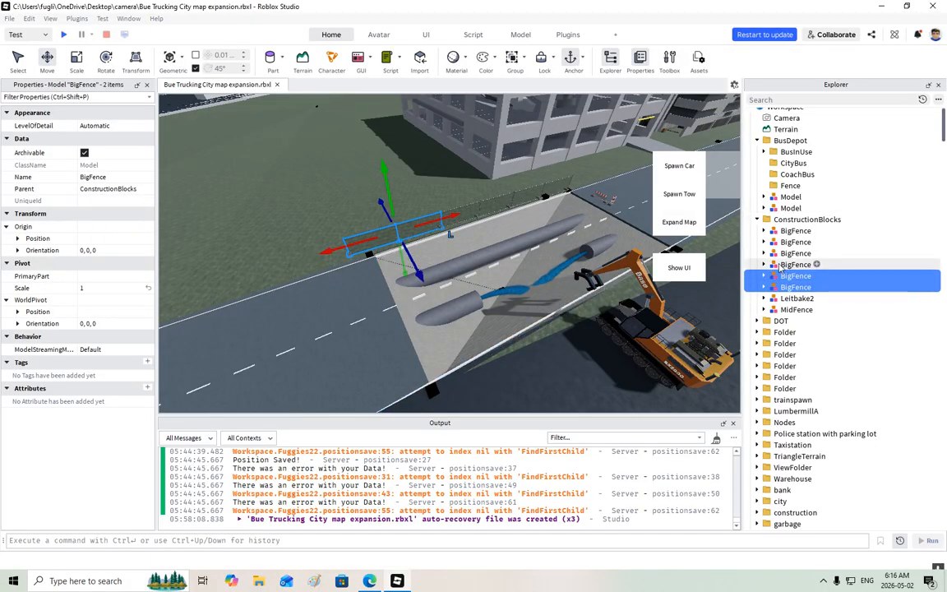
left_click(785, 231, "shift")
right_click_drag(412, 228, 433, 230)
right_click(425, 235)
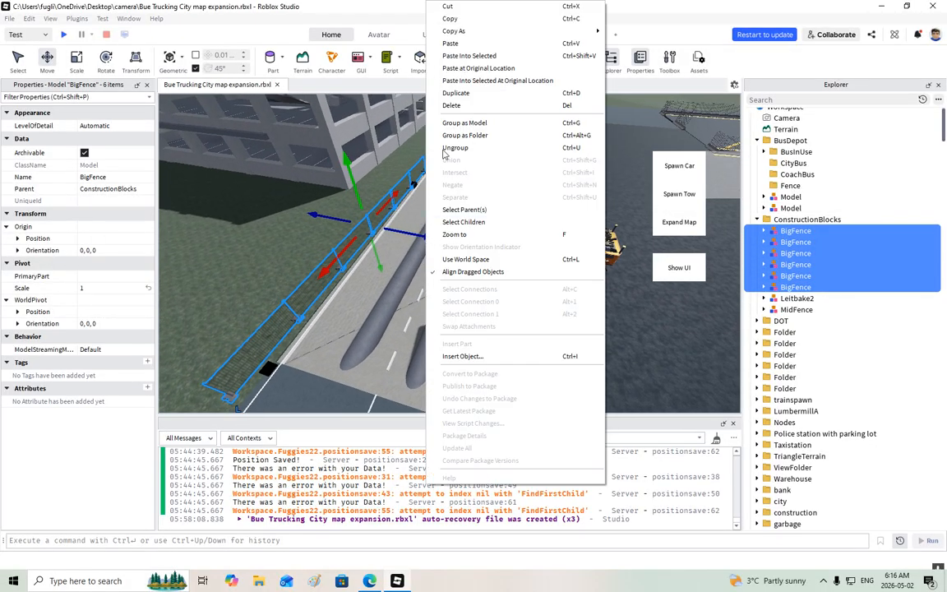
left_click(447, 94)
left_click_drag(424, 236, 528, 276)
right_click_drag(528, 276, 528, 319)
Step: Delete the two BigFence sections in front of the excavator, including their mesh parts
left_click(588, 291)
left_click(563, 285, "alt")
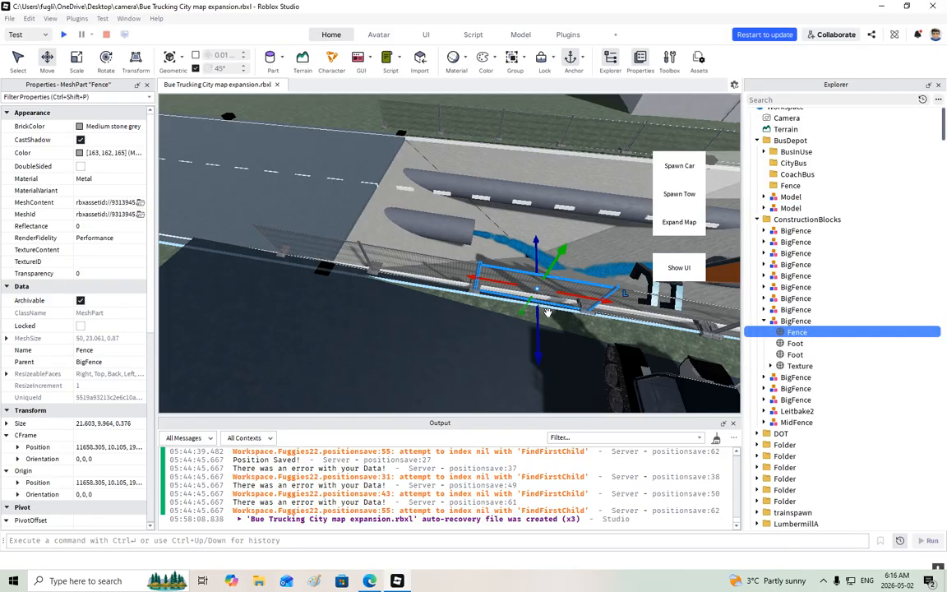
key("Delete")
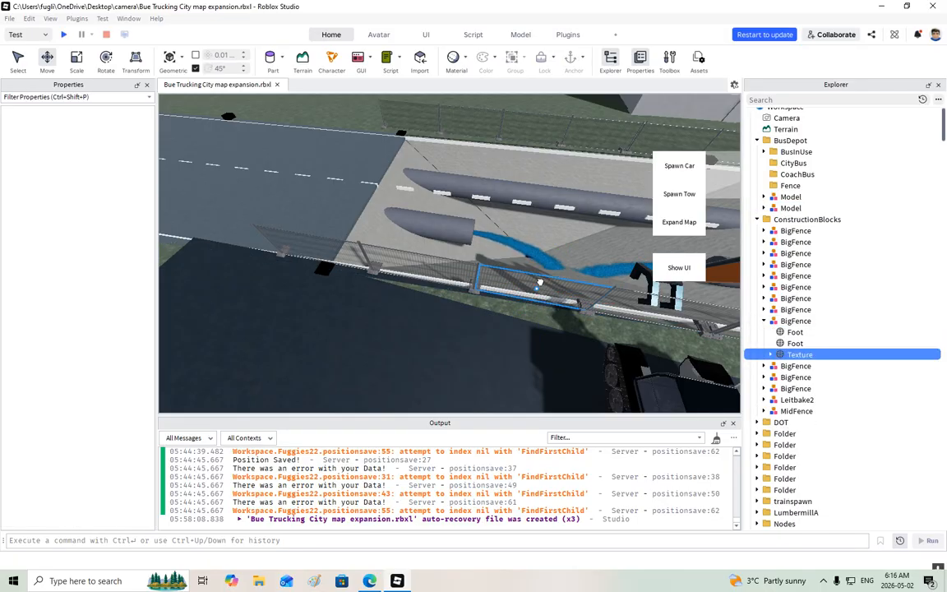
left_click(540, 281, "alt")
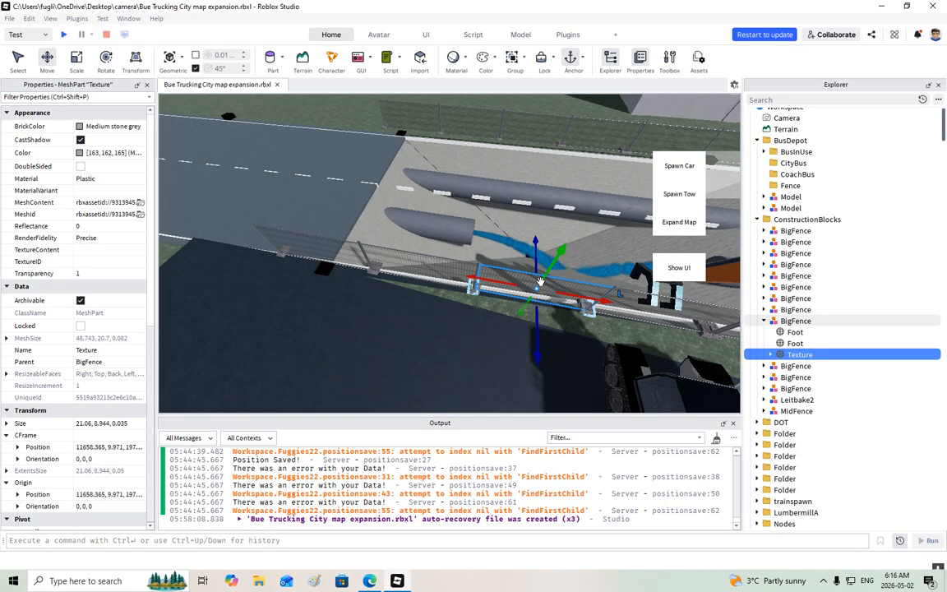
left_click(781, 320)
key("Delete")
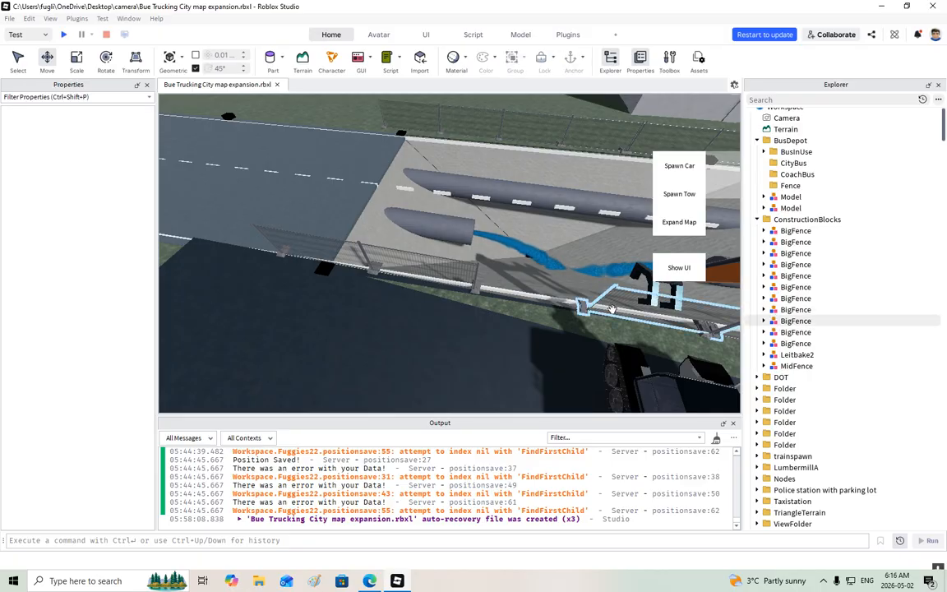
left_click(615, 313)
key("Delete")
Step: Duplicate the last BigFence on the excavator's side and rotate the copy to an orientation of 0, -90, 0
right_click_drag(519, 317, 520, 317)
key("a")
key("s")
left_click(475, 349)
right_click_drag(475, 349, 475, 350)
key("w")
right_click(363, 306)
left_click(393, 93)
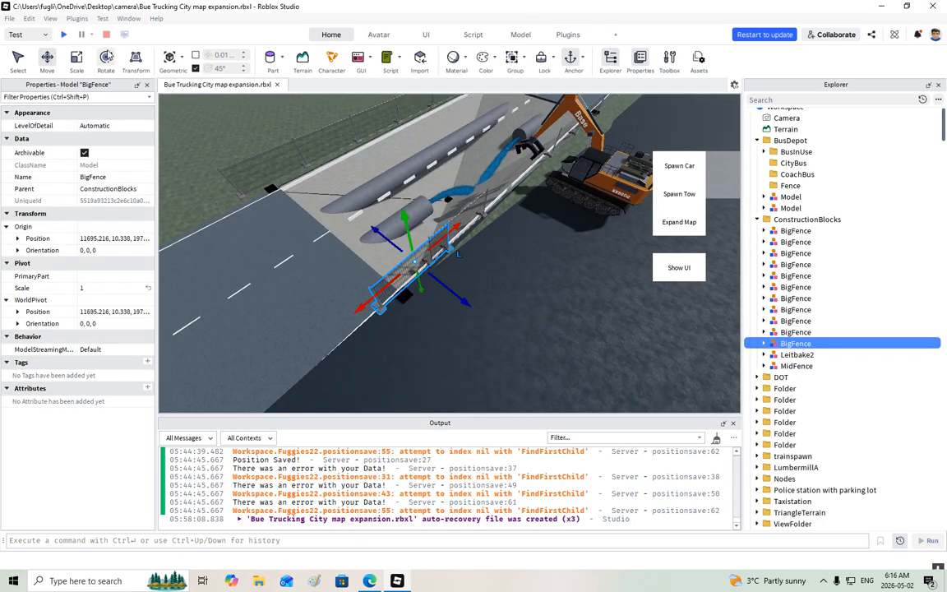
left_click_drag(393, 305, 370, 227)
Step: Move the rotated BigFence onto the road so it closes off half of the pit end away from the striped barriers
left_click(47, 60)
left_click_drag(361, 306, 312, 353)
right_click_drag(304, 353, 305, 353)
key("a")
left_click_drag(461, 283, 403, 271)
Step: Duplicate the rotated BigFence and move the copy about 40 studs across the road to its grassy side
right_click(413, 277)
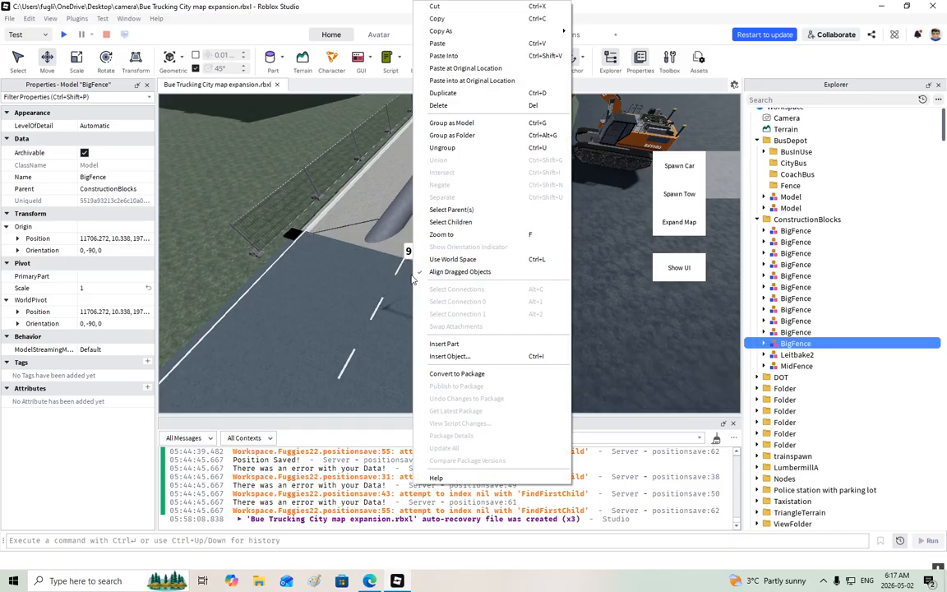
left_click(442, 94)
left_click_drag(419, 263, 322, 231)
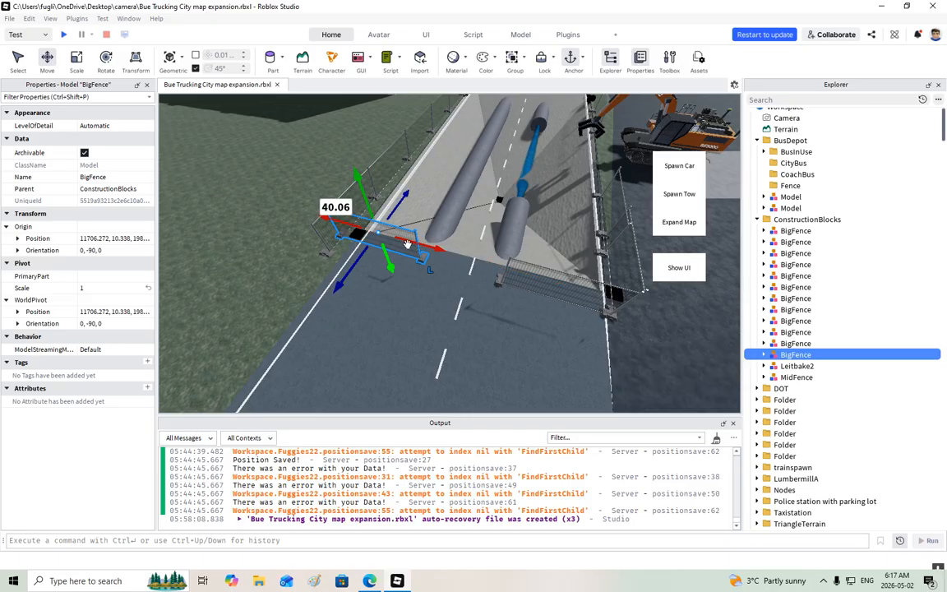
Step: Duplicate the two cross-road BigFence models and move the copies along the road to the pit end with the striped barriers
right_click_drag(430, 245, 366, 212)
left_click(450, 294, "ctrl")
right_click(365, 212)
left_click(366, 83)
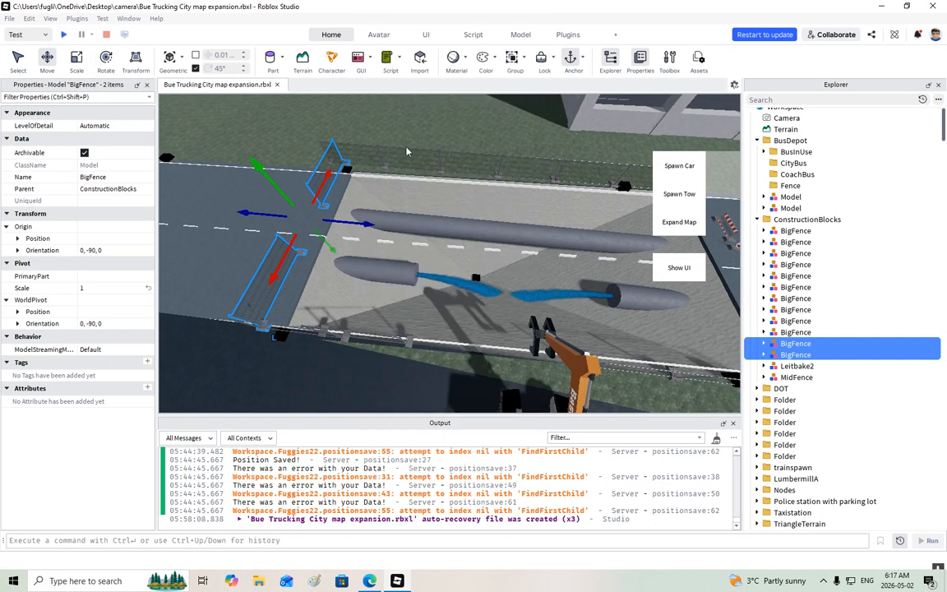
left_click_drag(365, 224, 544, 272)
right_click_drag(543, 272, 518, 273)
left_click(513, 271)
left_click_drag(532, 276, 386, 273)
Step: Move the striped Leitbake2 marker along the road, farther away from the pit's fenced end
left_click(419, 264)
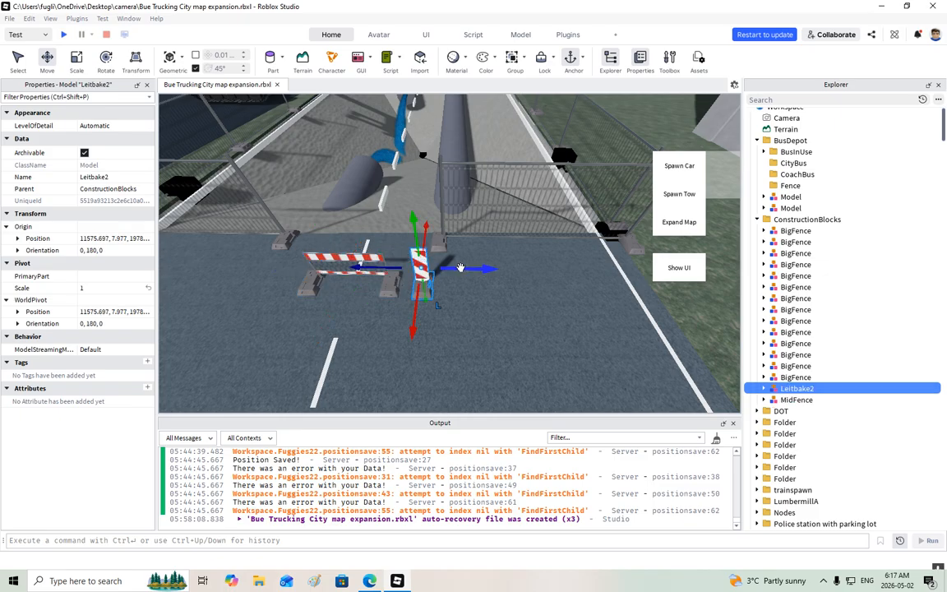
right_click_drag(526, 327, 526, 327)
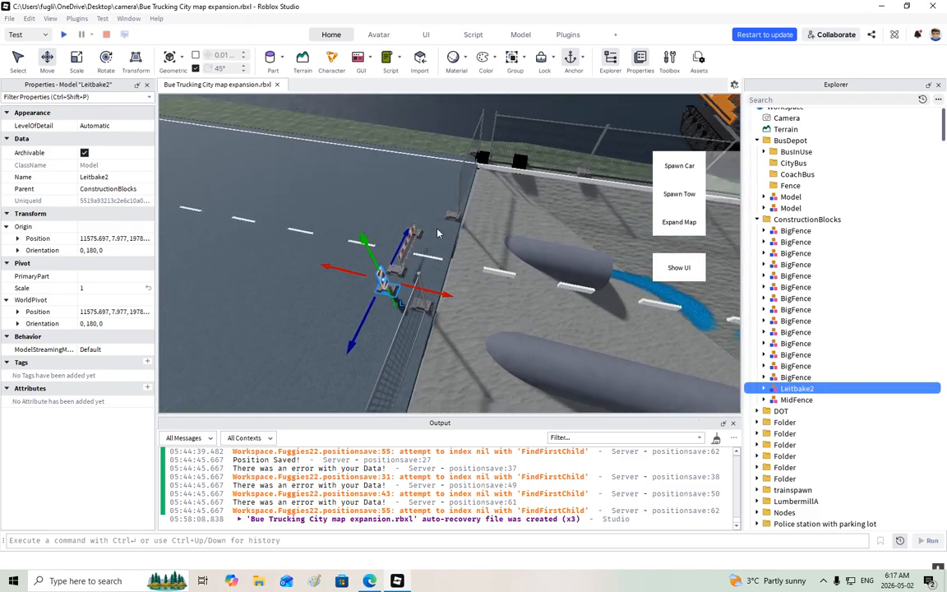
right_click_drag(440, 259, 439, 259)
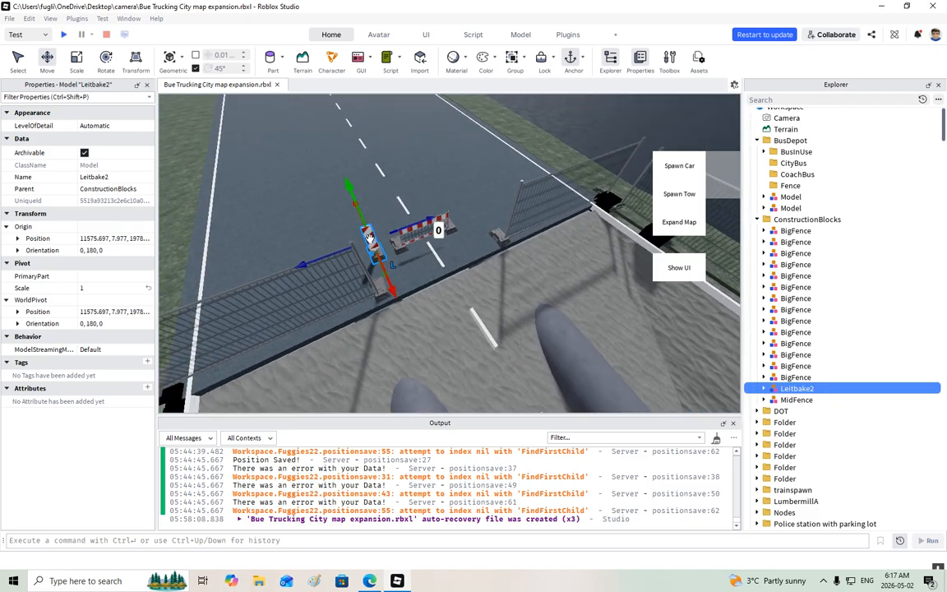
left_click_drag(384, 282, 343, 174)
Step: Duplicate the striped MidFence barrier and move the copy about 133 studs along the road to the fence gap at the opposite pit end
left_click(428, 224)
right_click_drag(350, 184, 330, 277)
right_click(329, 277)
left_click(345, 92)
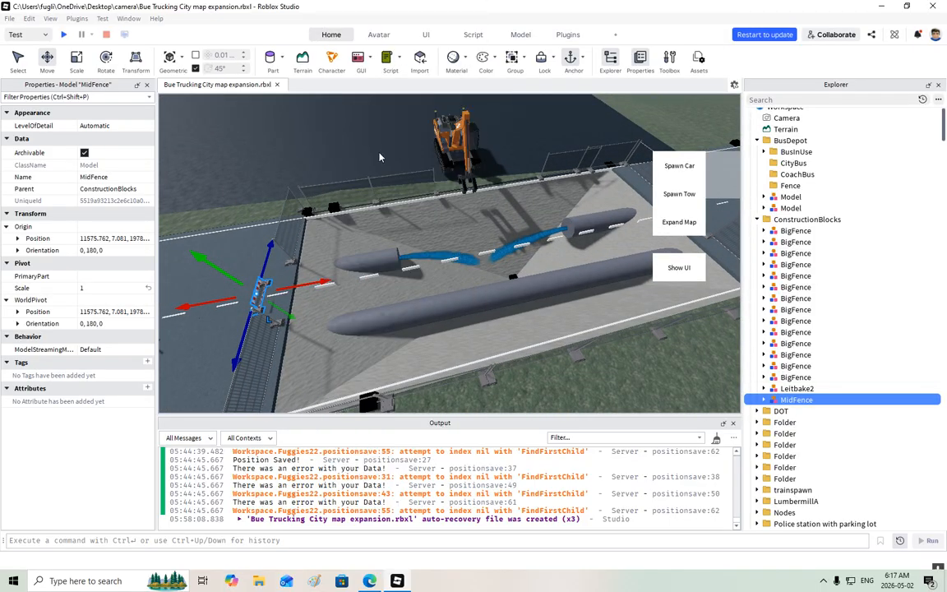
left_click_drag(325, 293, 581, 269)
Step: Insert a new block part on the dark lot beside the excavator
right_click_drag(581, 268, 479, 254)
key("w")
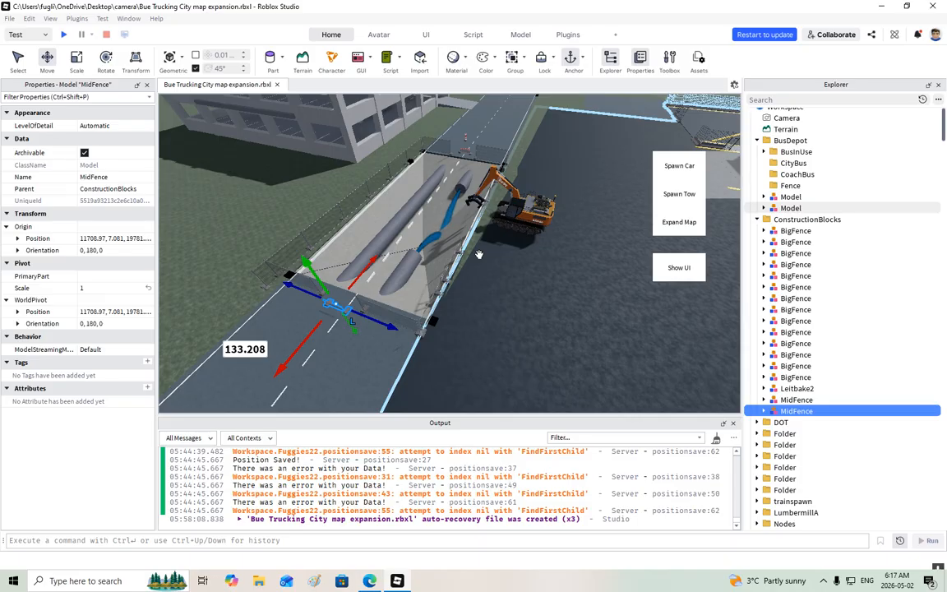
right_click_drag(483, 255, 478, 330)
key("w")
key("s")
key("d")
right_click_drag(496, 208, 477, 206)
key("d")
key("w")
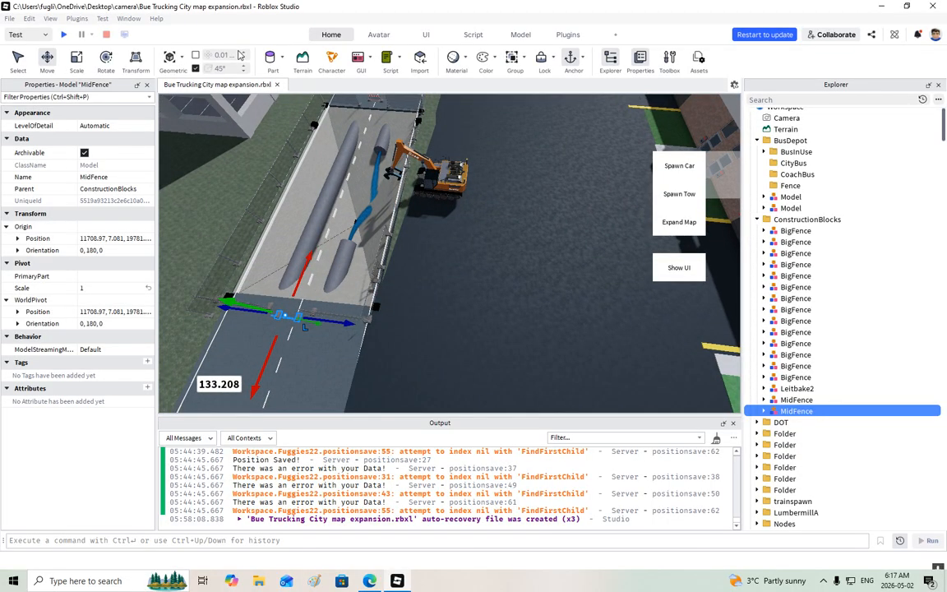
left_click(282, 62)
left_click(292, 87)
Step: Scale the new part into a flat slab of about 108 by 4.9 by 30 studs parallel to the pit
key("d")
scroll(531, 240, "up", 2)
left_click_drag(446, 260, 509, 220)
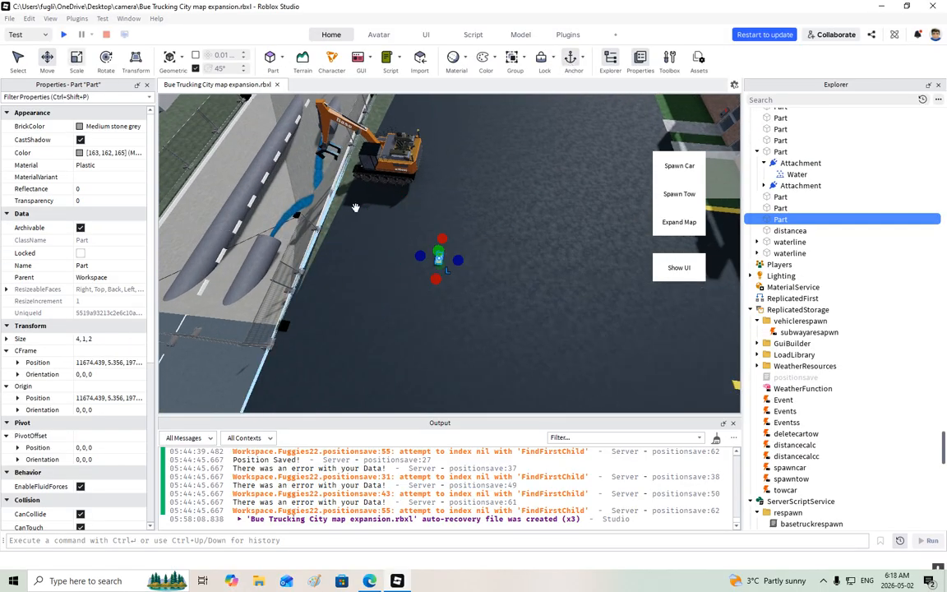
left_click_drag(462, 260, 546, 271)
left_click_drag(483, 285, 495, 355)
right_click_drag(491, 343, 490, 325)
key("d")
left_click_drag(464, 299, 658, 246)
key("a")
right_click_drag(534, 256, 506, 256)
left_click_drag(506, 256, 509, 246)
right_click_drag(509, 247, 509, 247)
key("a")
left_click_drag(491, 206, 494, 207)
key("d")
key("w")
key("s")
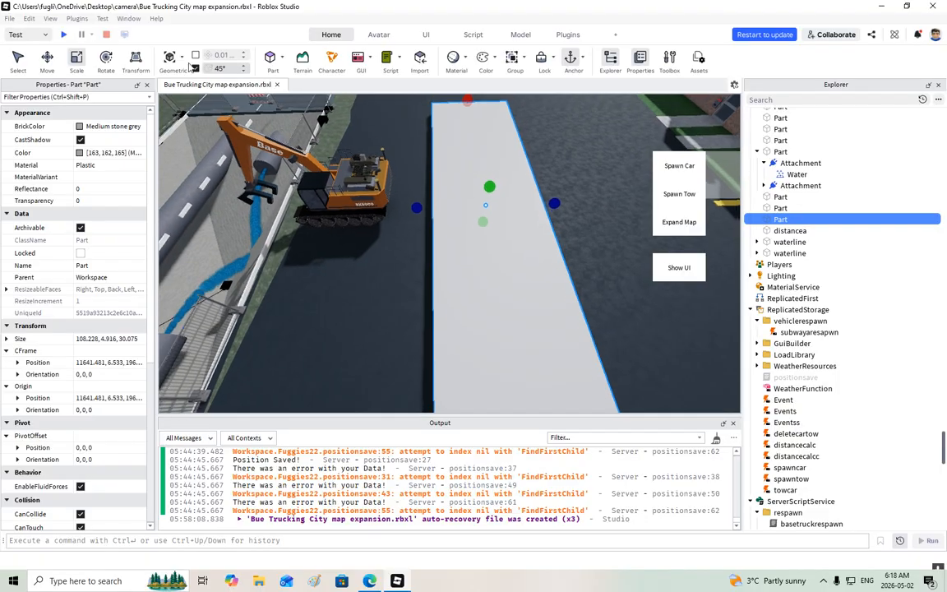
Step: Set the slab's colour to Lime green and its transparency to 0.6
left_click(107, 126)
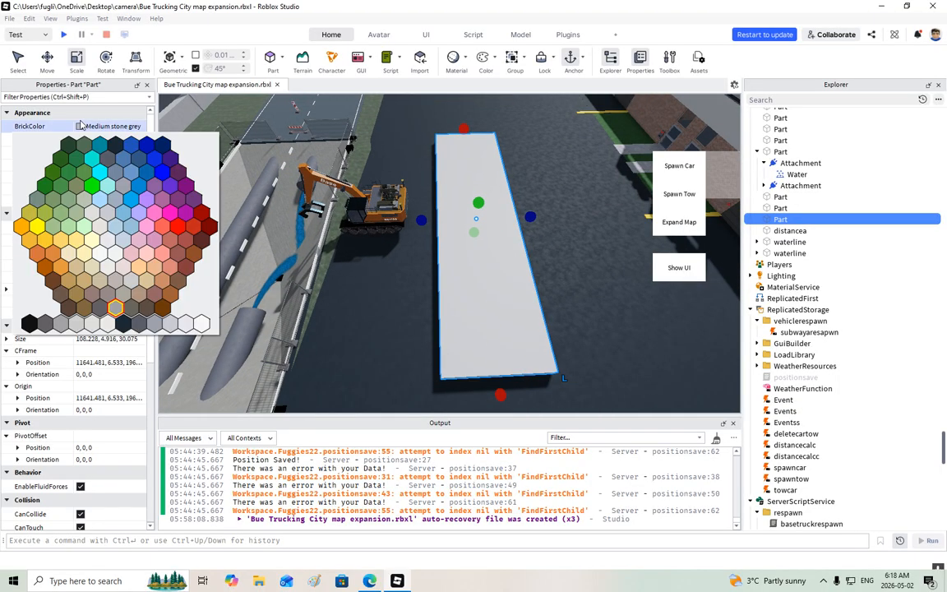
left_click(87, 188)
left_click(103, 204)
left_click_drag(113, 202, 133, 203)
right_click_drag(462, 272, 366, 111)
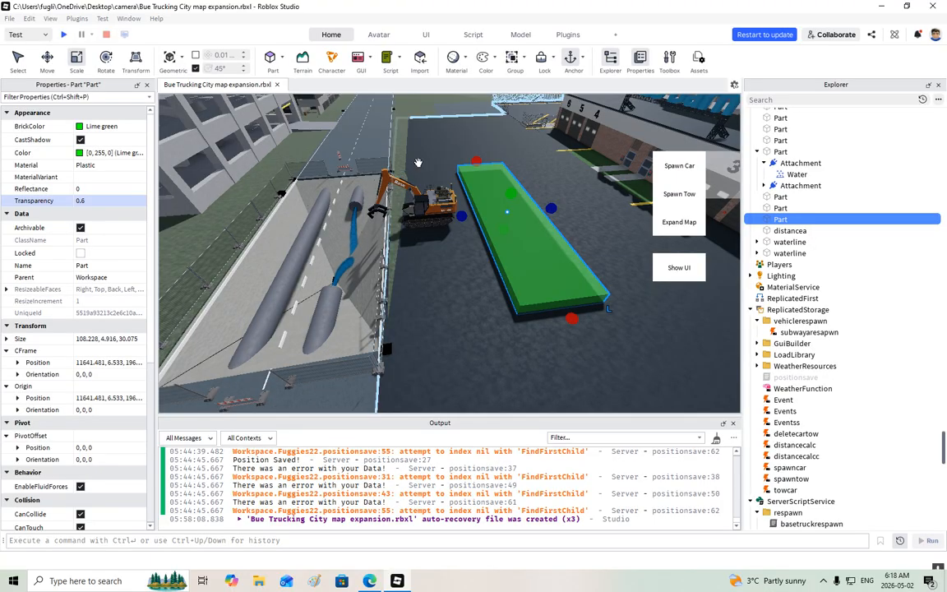
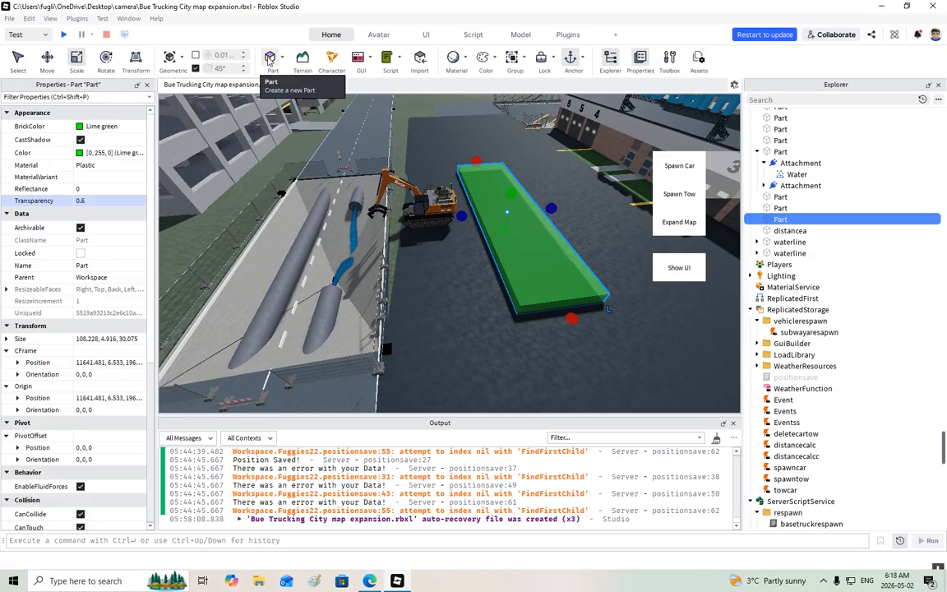
Step: Duplicate the green slab and move the copy toward the pit, raised about 24 studs
left_click(47, 56)
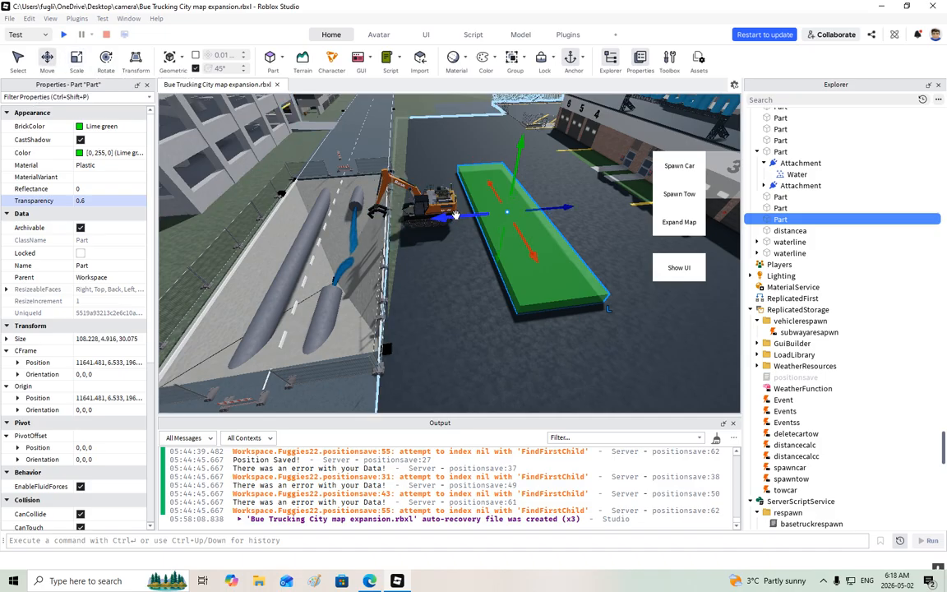
right_click(456, 215)
left_click(488, 93)
left_click_drag(445, 216, 371, 111)
Step: Colour the raised slab New Yeller and tilt it to an orientation of -45, 0, 0
left_click(99, 125)
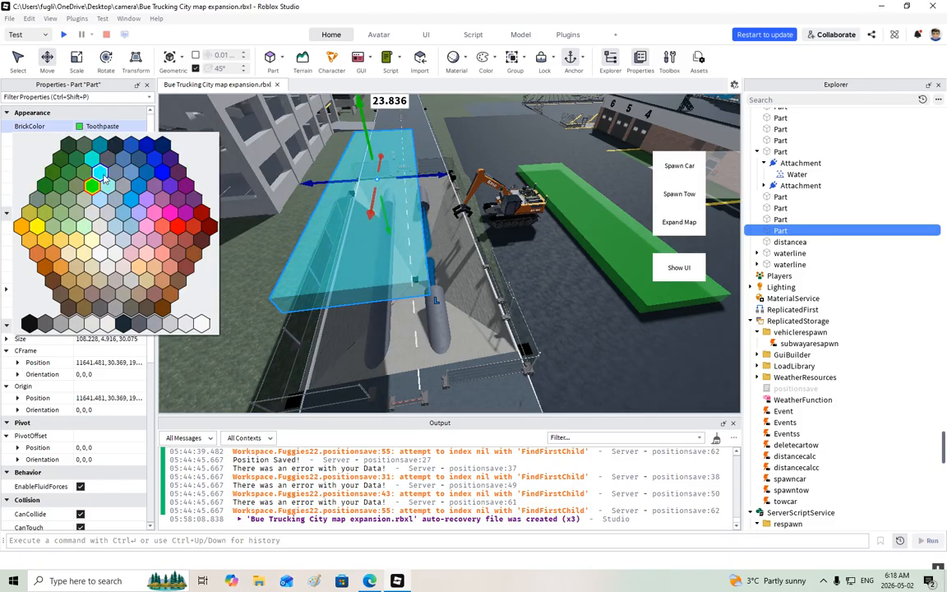
left_click(41, 227)
left_click(103, 63)
left_click_drag(410, 148, 410, 193)
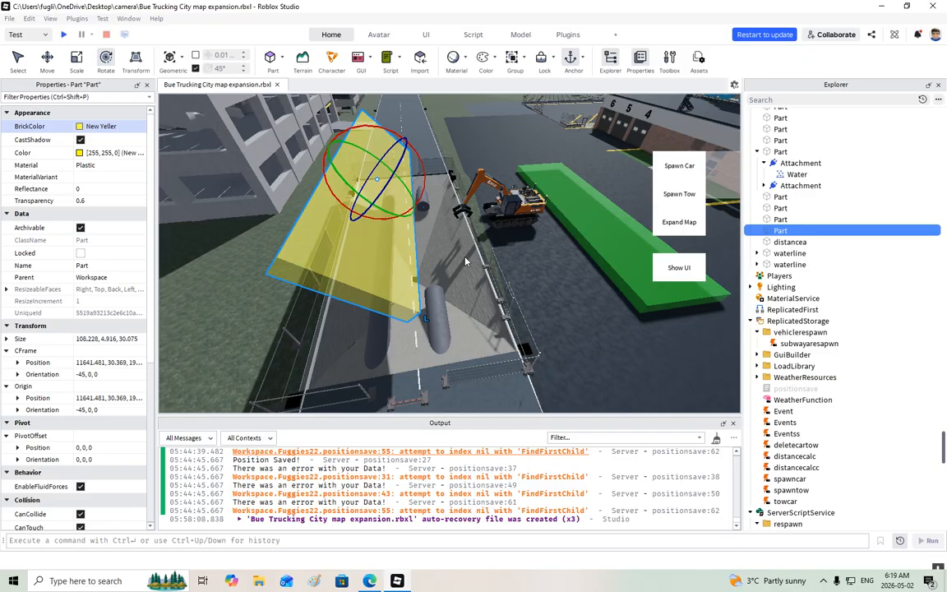
Step: Raise the yellow slab to a height of about 54 studs and shorten its length from both ends
right_click_drag(465, 262, 398, 238)
left_click_drag(406, 159, 418, 146)
key("d")
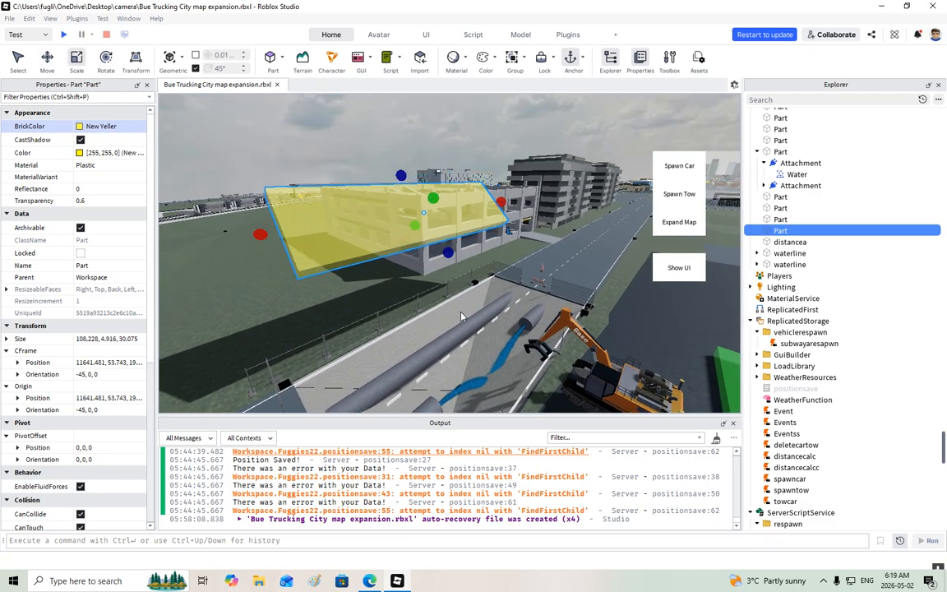
left_click_drag(265, 234, 312, 236)
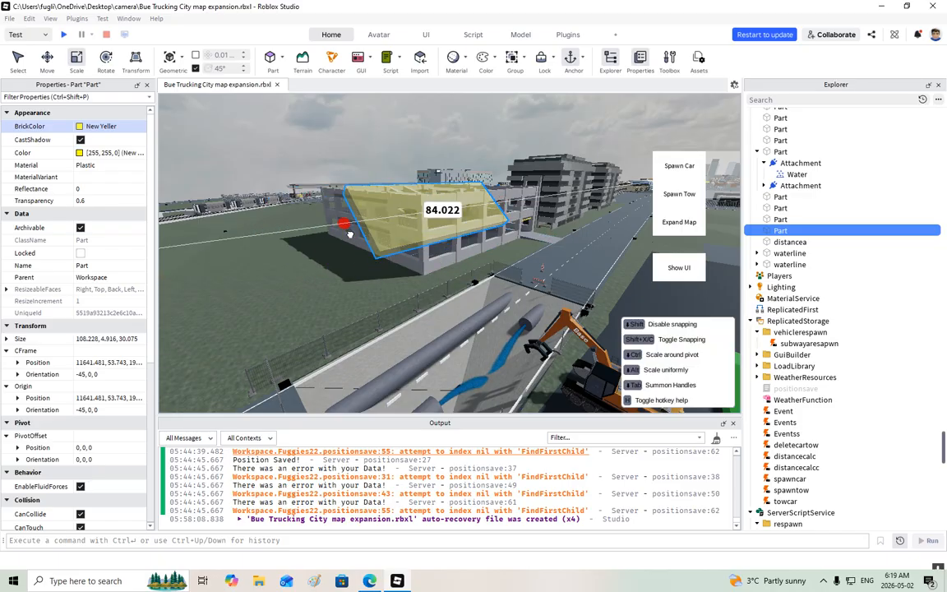
left_click_drag(498, 210, 410, 214)
Step: Select the green slab together with the yellow slab
right_click_drag(426, 215, 426, 215)
left_click(497, 219, "ctrl")
right_click_drag(496, 218, 497, 220)
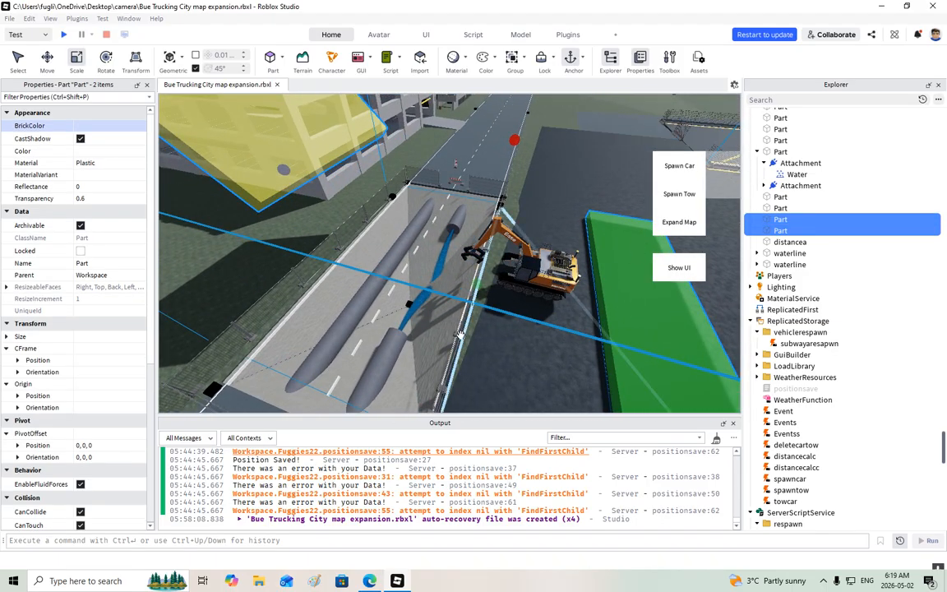
Step: Group the grey pipes, the Sand triangle terrain pieces and the yellow and green parts of the road excavation as one model
right_click_drag(393, 349, 396, 349)
key("w")
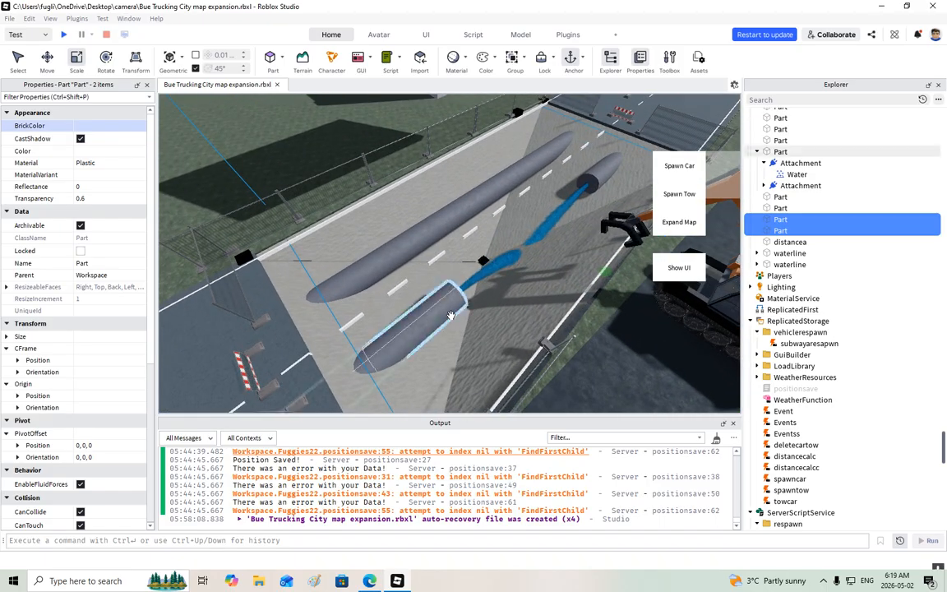
left_click(404, 240, "ctrl")
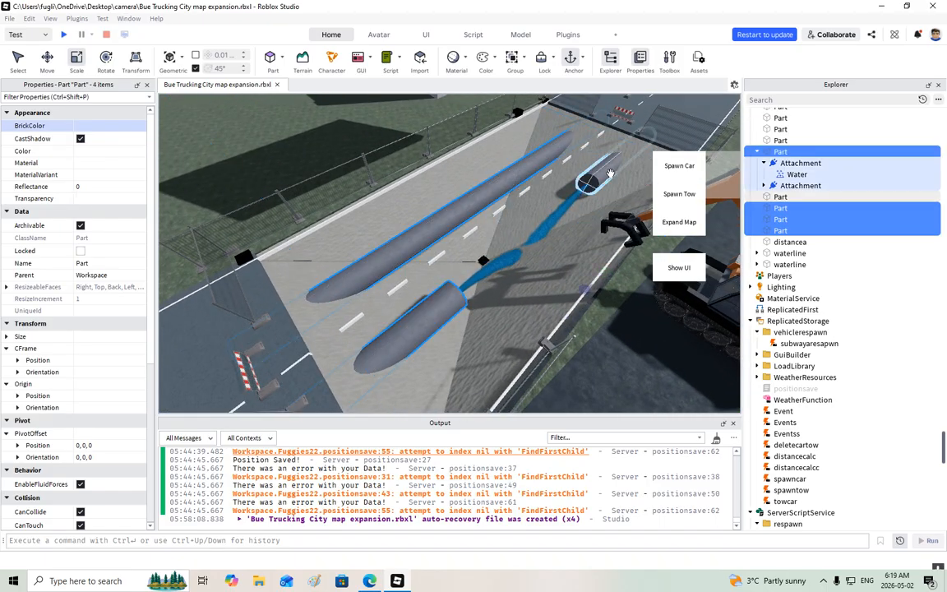
left_click(560, 164, "ctrl")
left_click(554, 126, "ctrl")
left_click(503, 141, "ctrl")
left_click(403, 200, "ctrl")
left_click(319, 274, "ctrl")
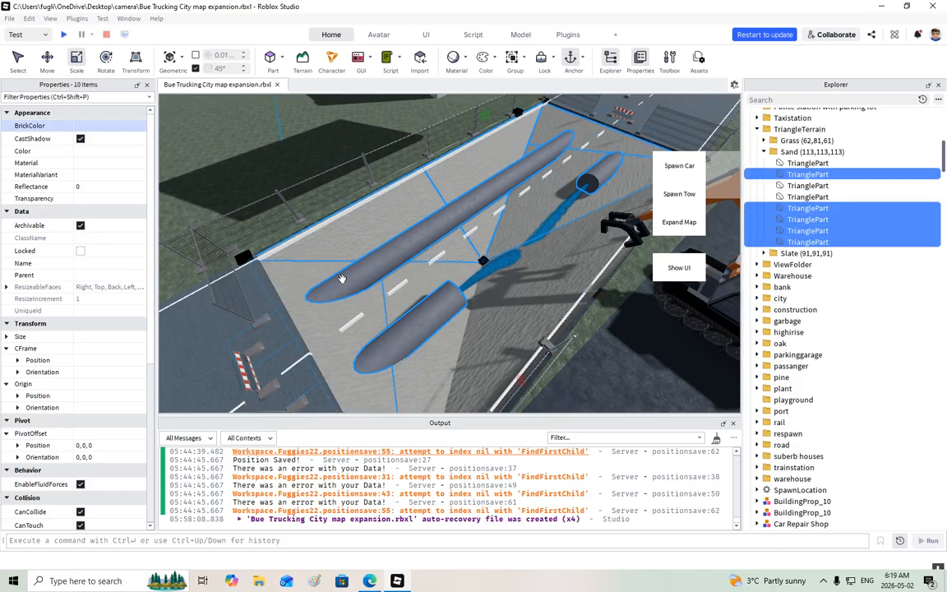
left_click(425, 289, "ctrl")
left_click(499, 332, "ctrl")
left_click(550, 254, "ctrl")
right_click_drag(550, 254, 550, 254)
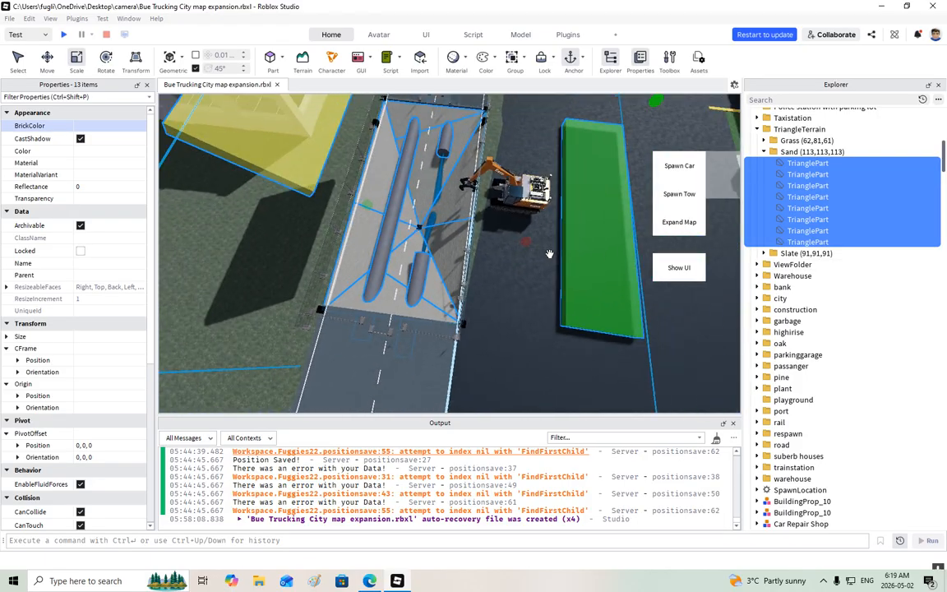
right_click(789, 164)
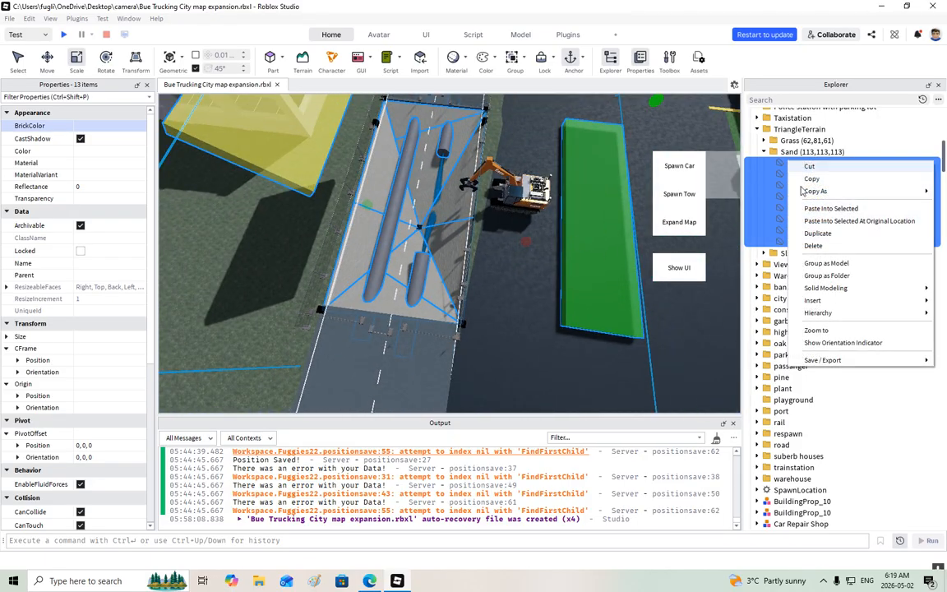
left_click(828, 264)
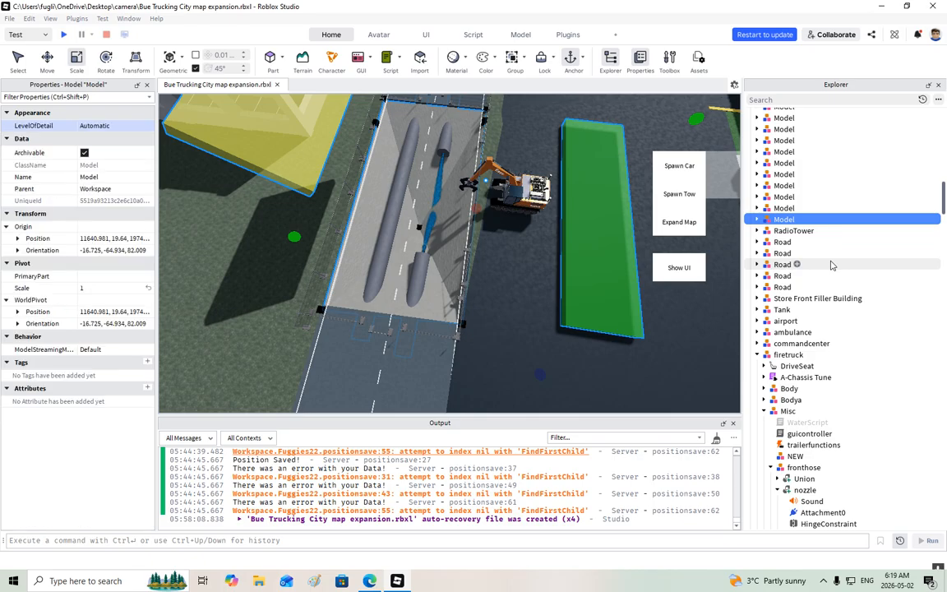
Step: Try to move the grouped road site model straight up by about 90 studs and undo the move
left_click(757, 355)
right_click_drag(649, 261, 649, 261)
left_click(49, 59)
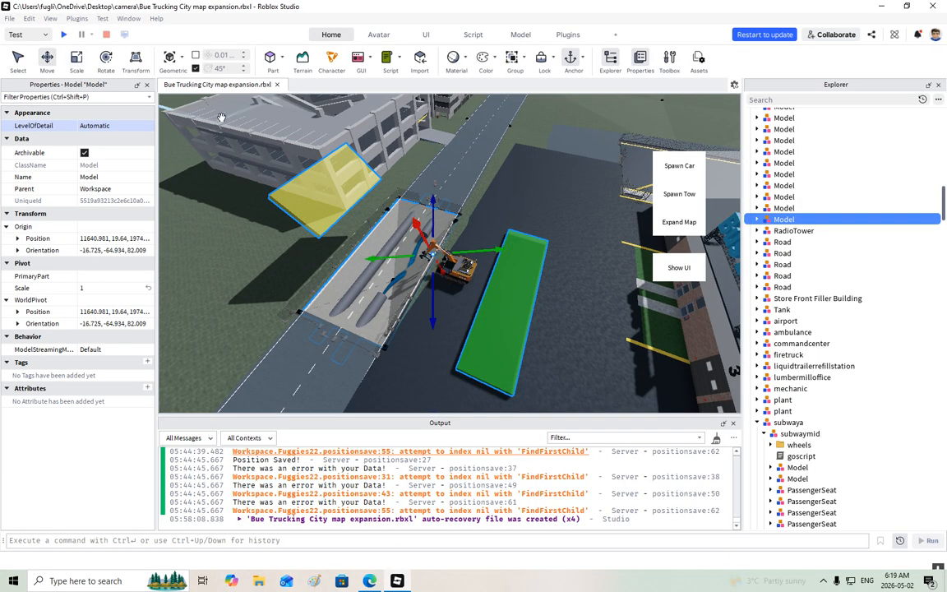
left_click_drag(431, 198, 438, 99)
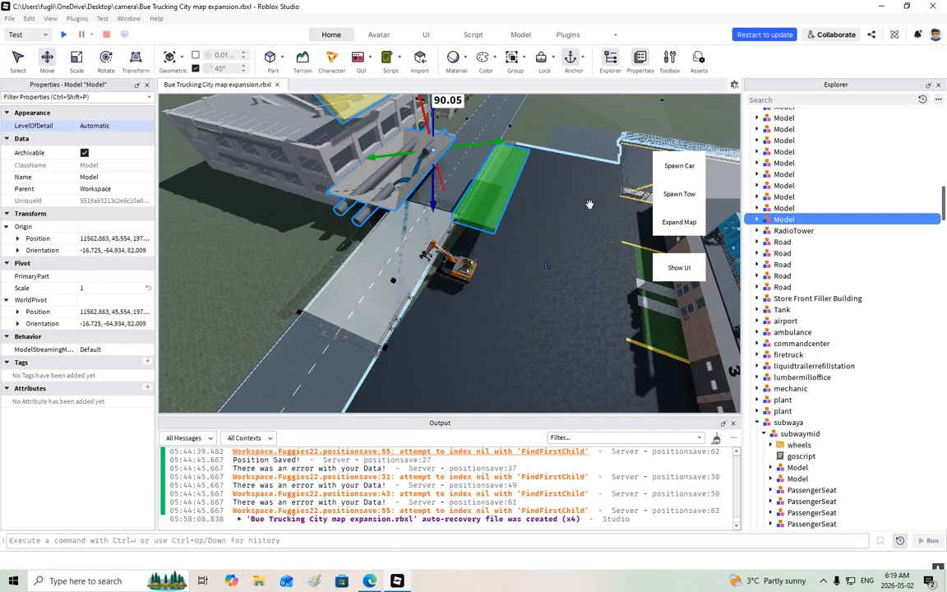
key("ctrl+z")
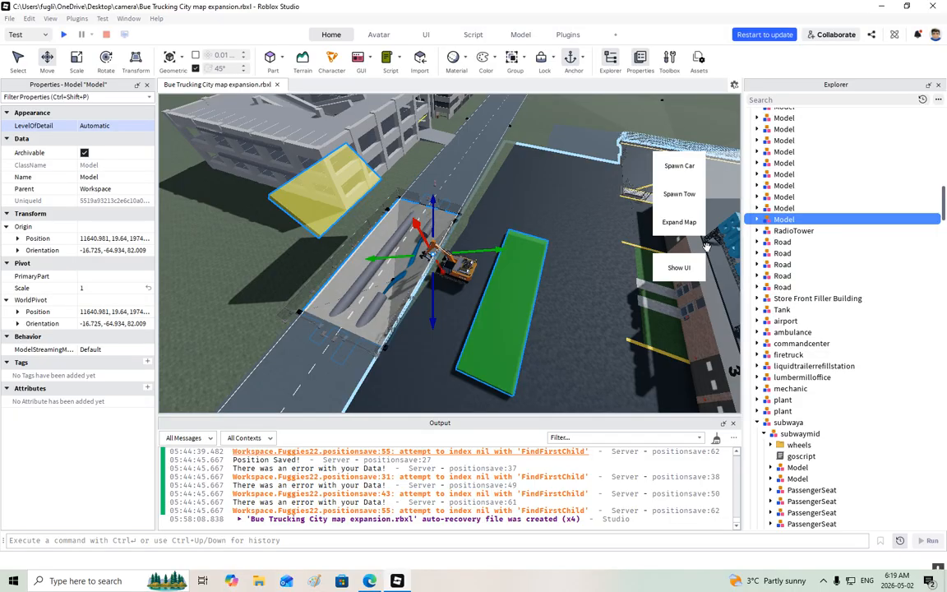
Step: Group the road site model into a folder and delete the empty Sand (113,113,113) folder from TriangleTerrain
right_click(776, 220)
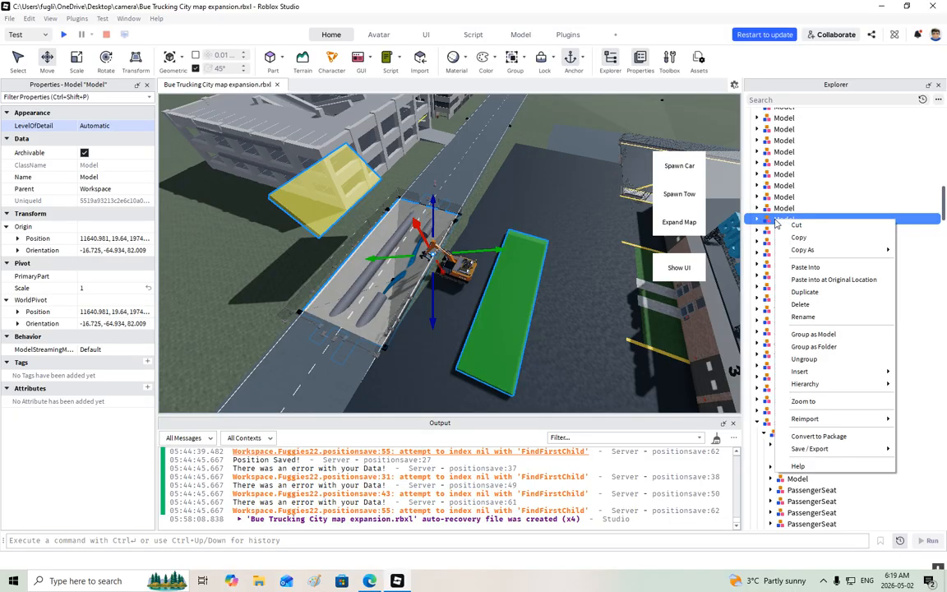
left_click(812, 345)
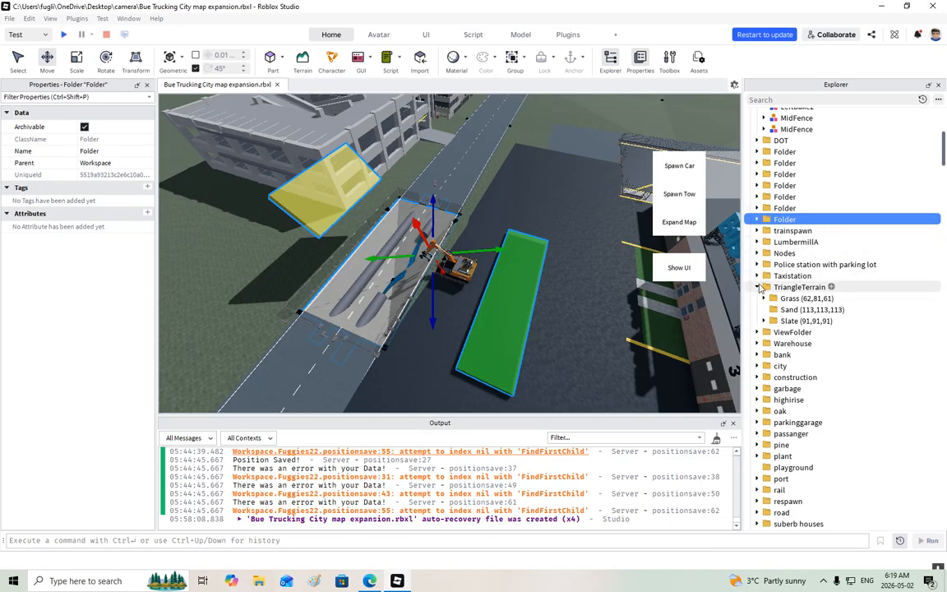
left_click(758, 287)
left_click(758, 287)
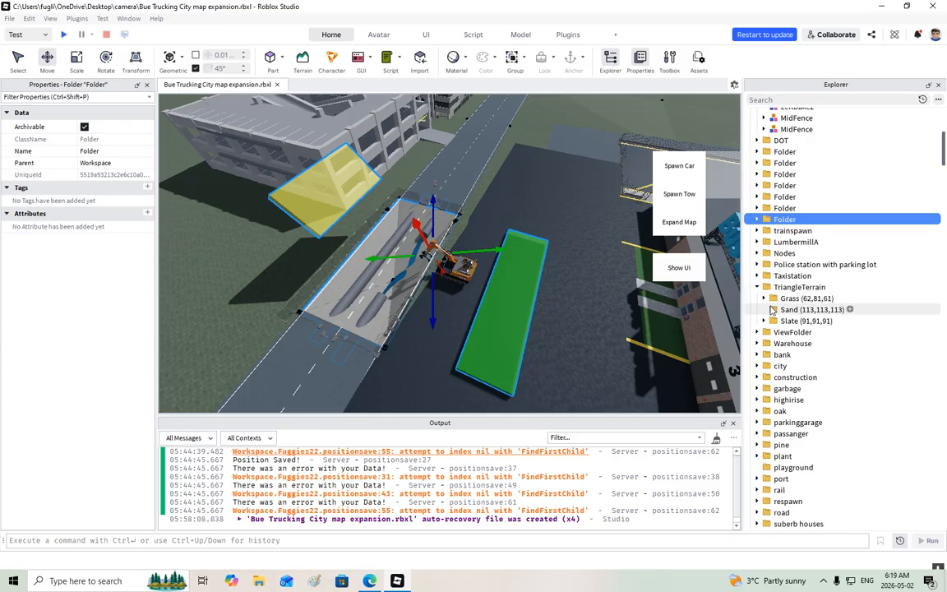
left_click(772, 312)
key("Delete")
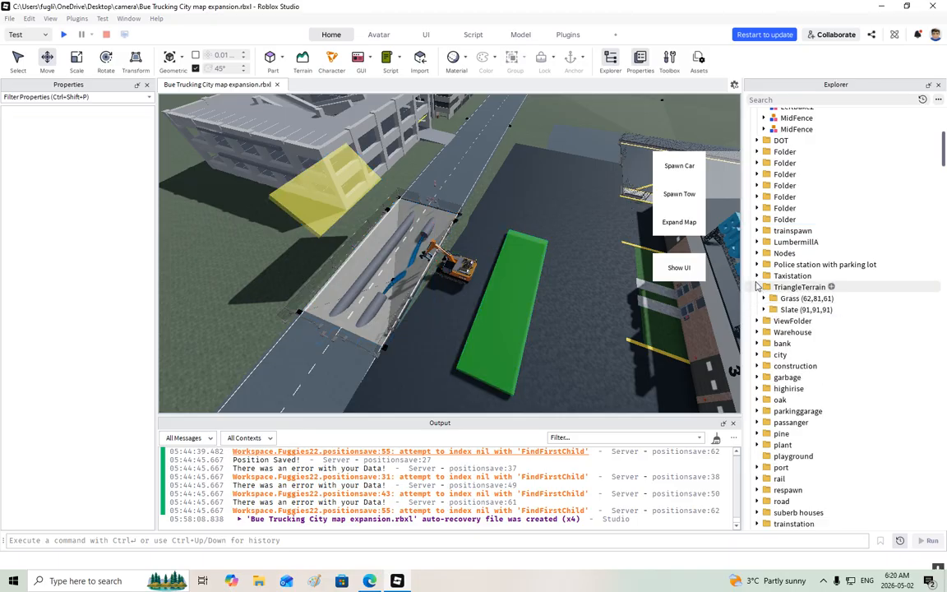
left_click(758, 287)
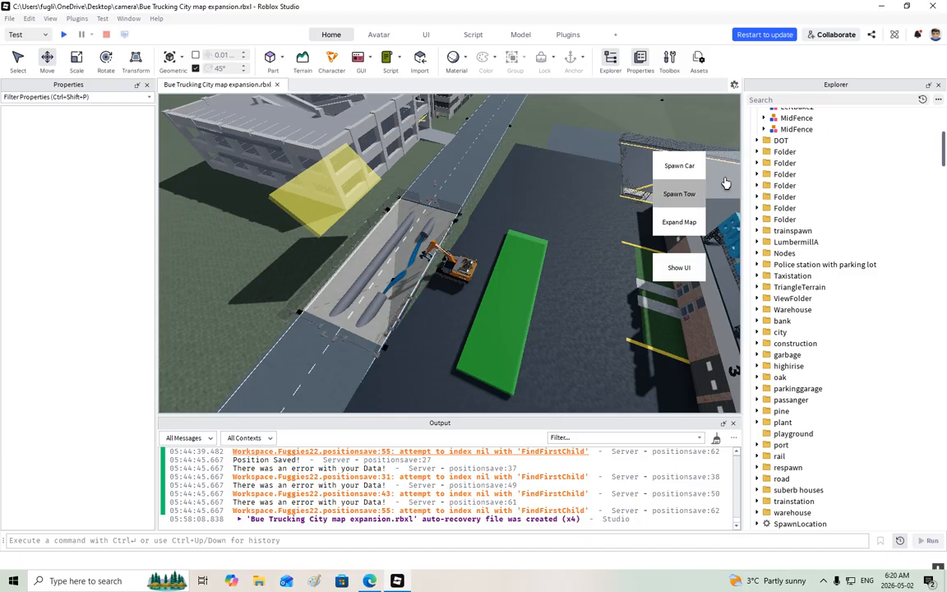
Step: Rename the folder holding the road site model to constructionsites
scroll(787, 236, "up", 3)
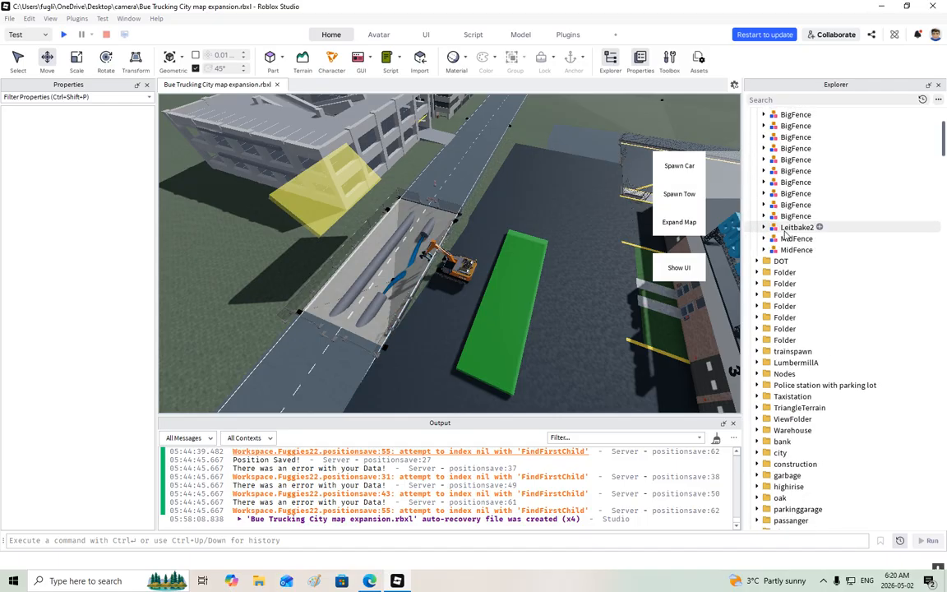
left_click(782, 338)
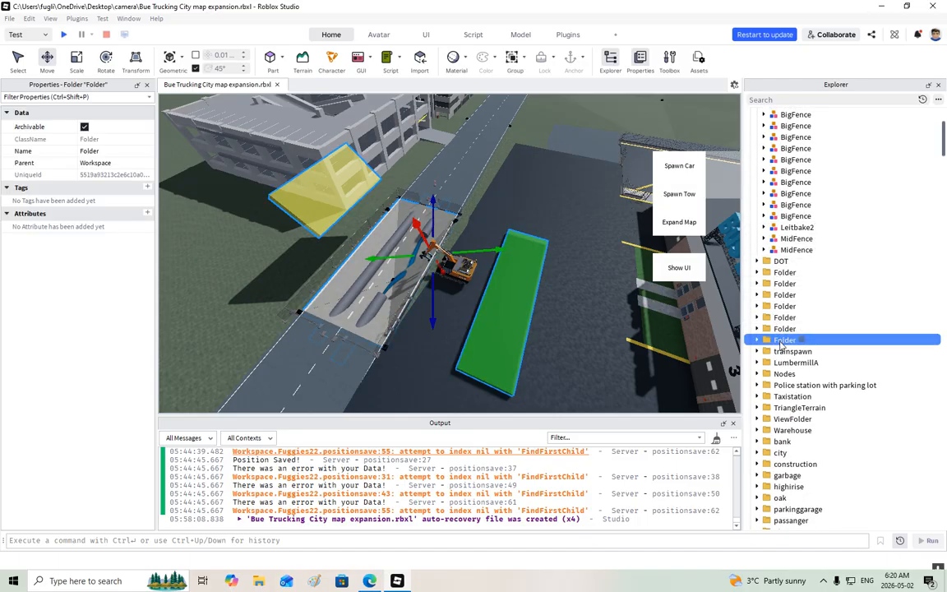
left_click(782, 341)
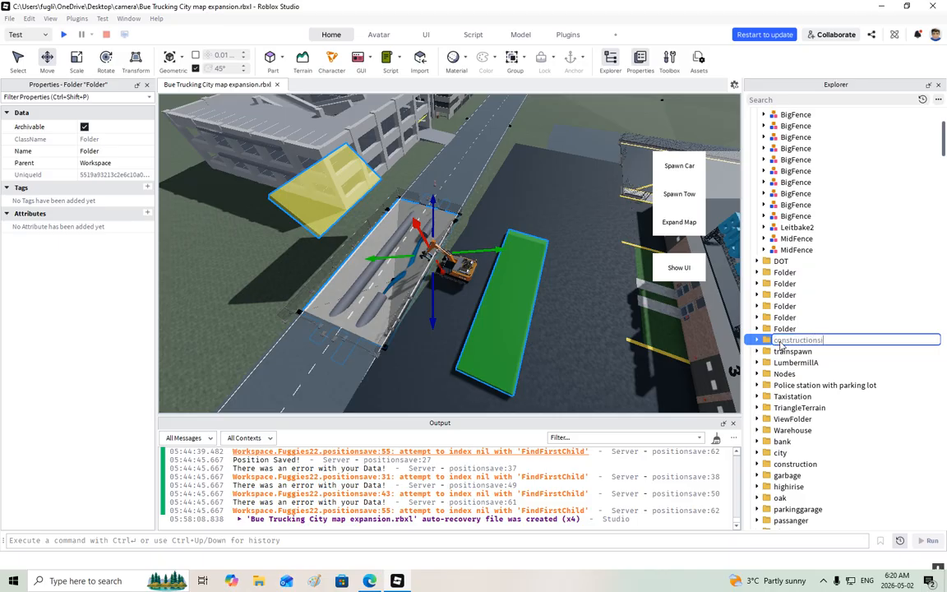
type("constructionsites")
key("Return")
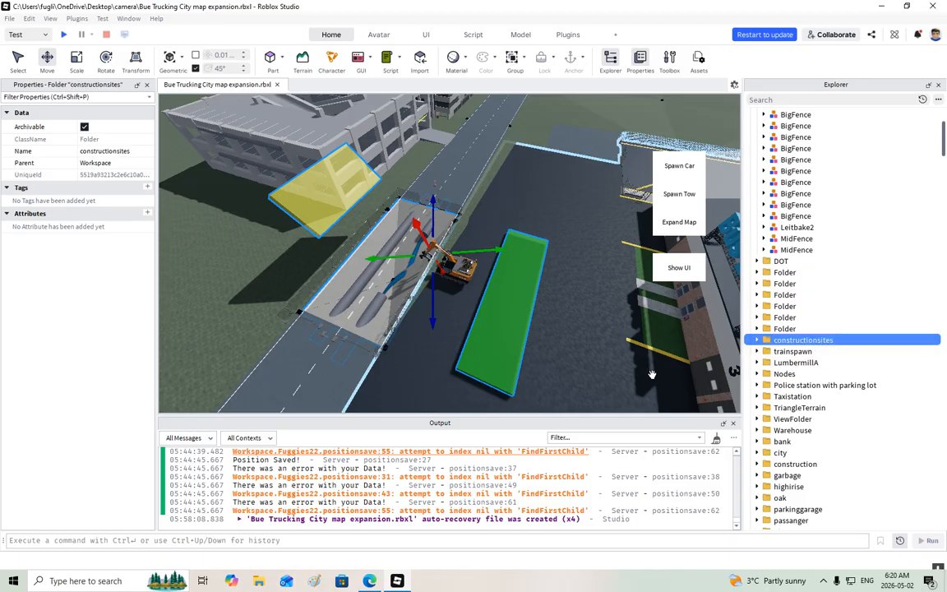
Step: Rename the model inside the constructionsites folder to roadsitea
left_click(757, 340)
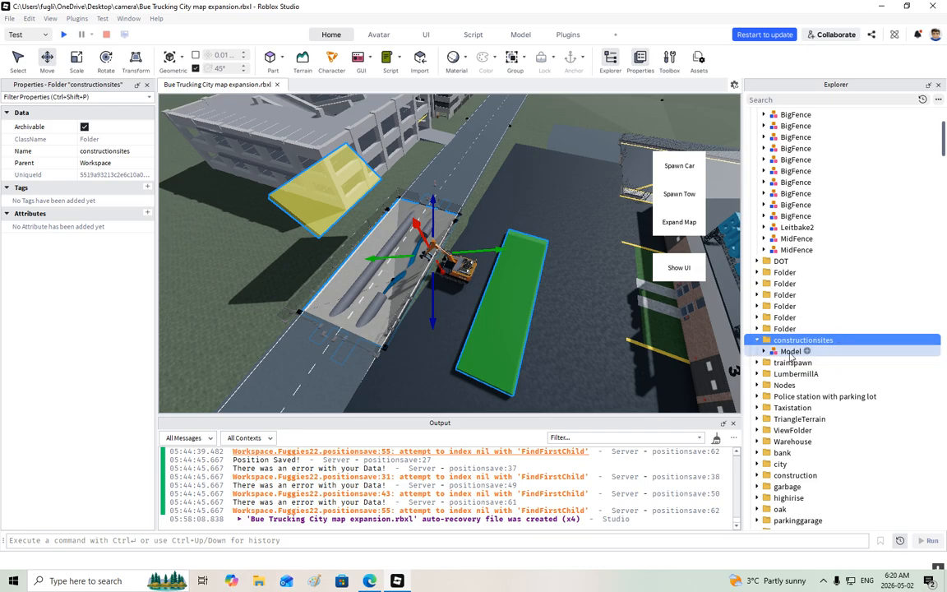
left_click(789, 352)
left_click(787, 353)
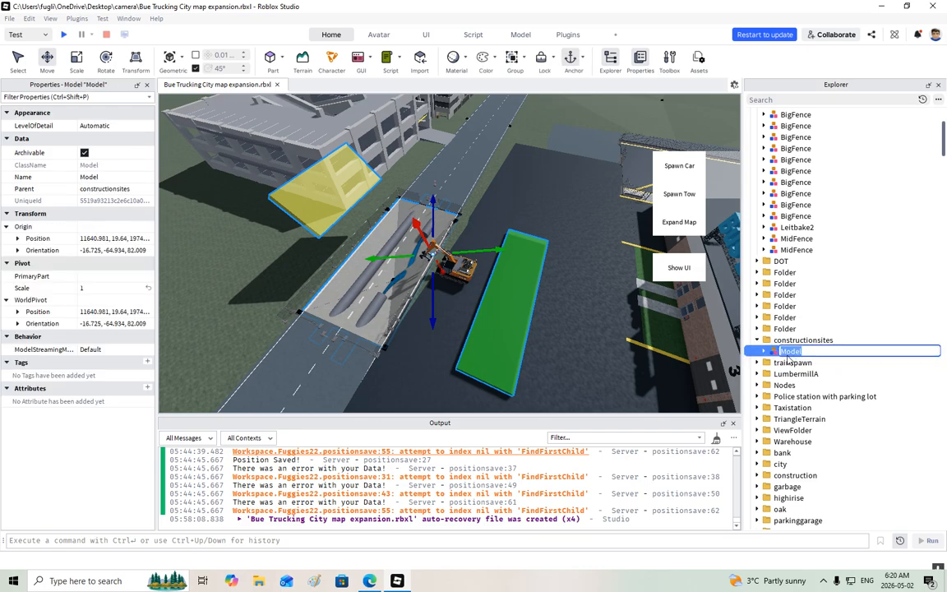
type("roadsitea")
key("Return")
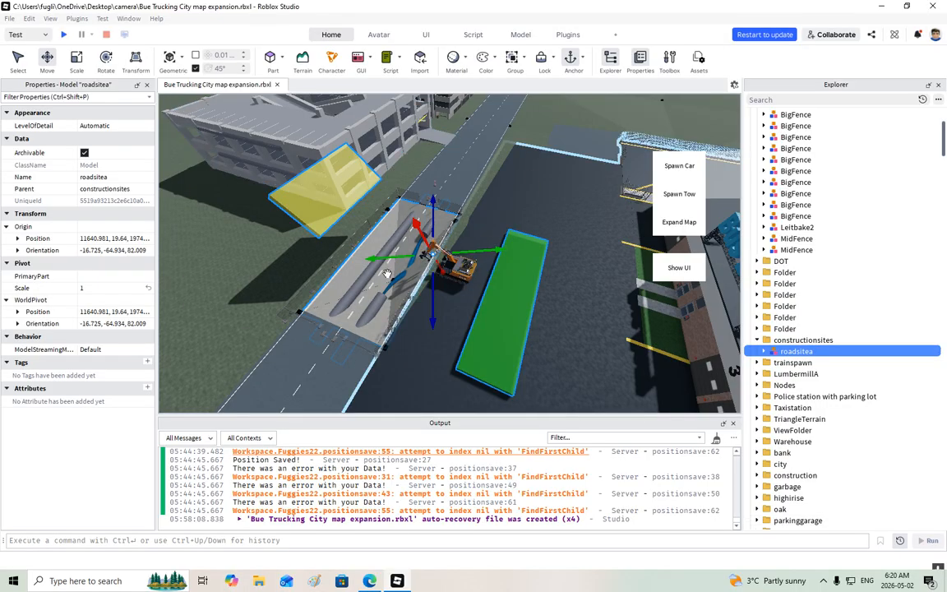
Step: Rename the yellow part inside the roadsitea model to camerafocus
right_click_drag(463, 270, 464, 270)
left_click(763, 351)
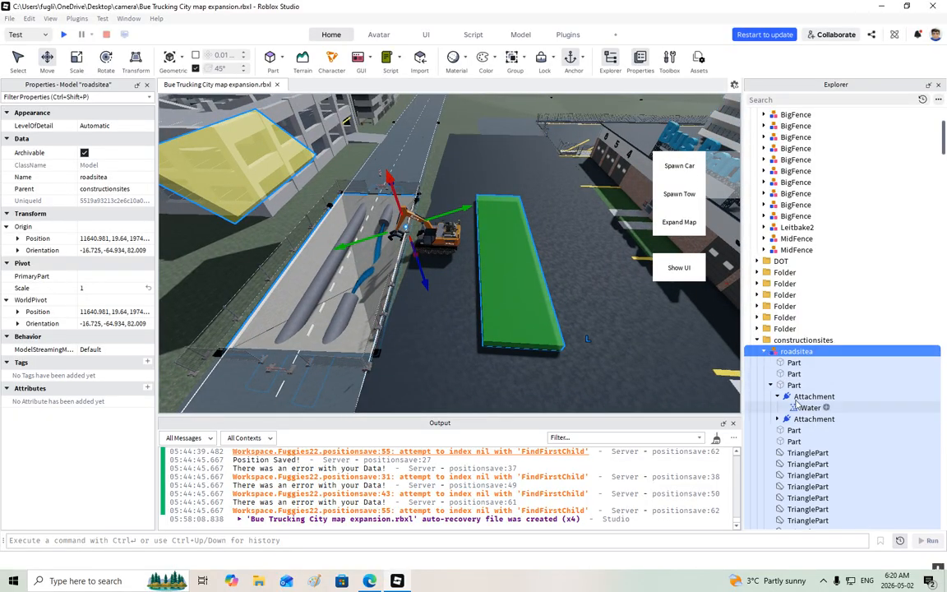
left_click(777, 396)
left_click(770, 385)
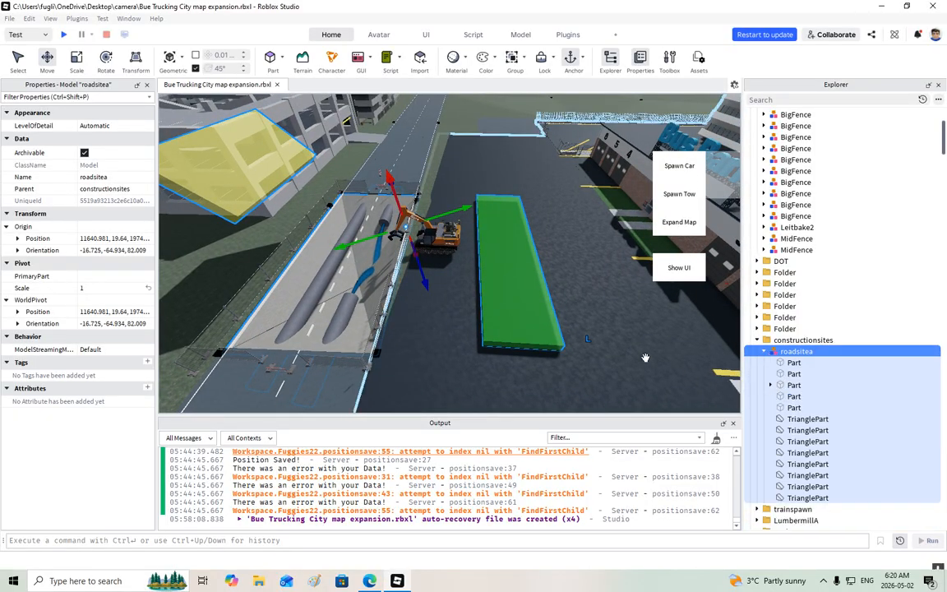
left_click(794, 364)
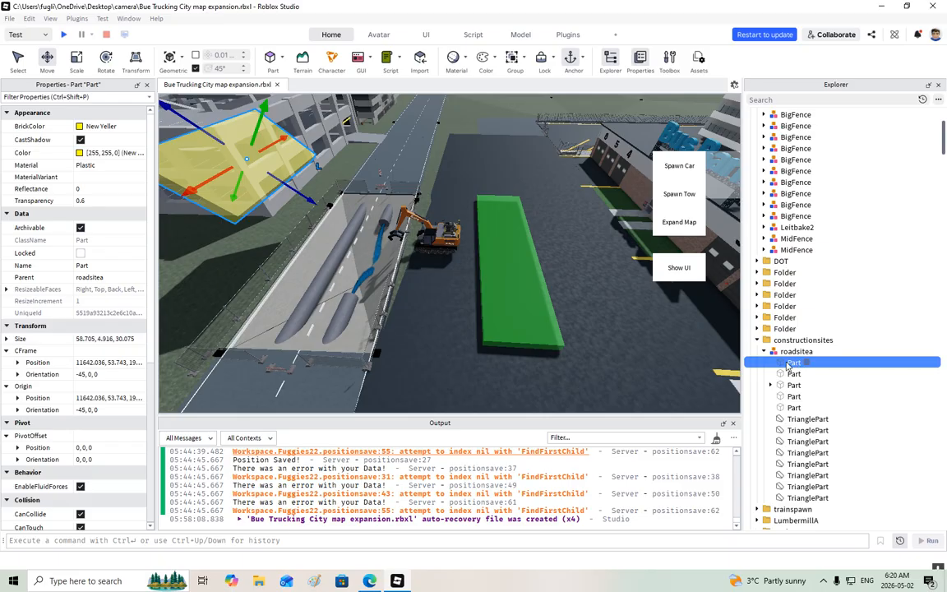
left_click(791, 366)
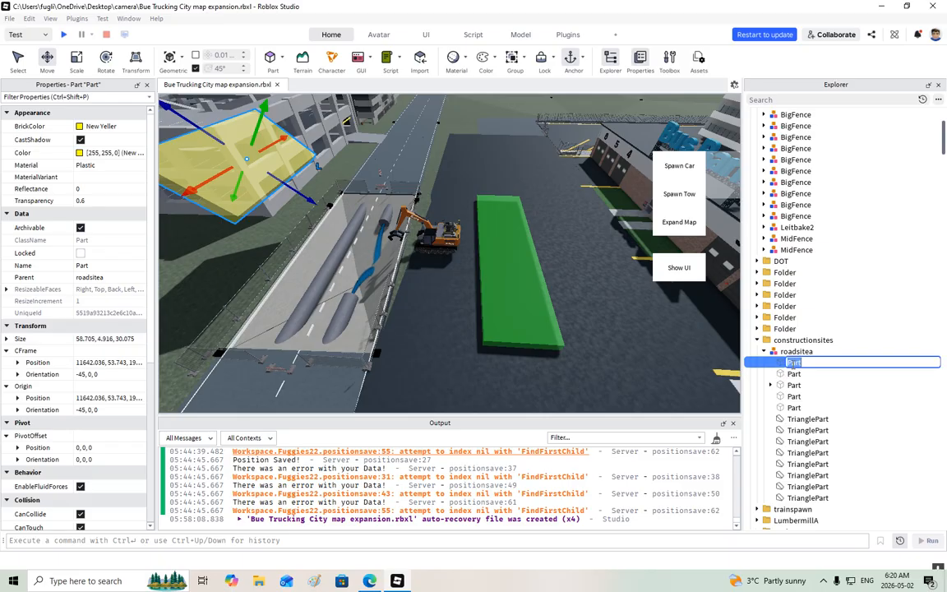
type("camerfocus")
key("Return")
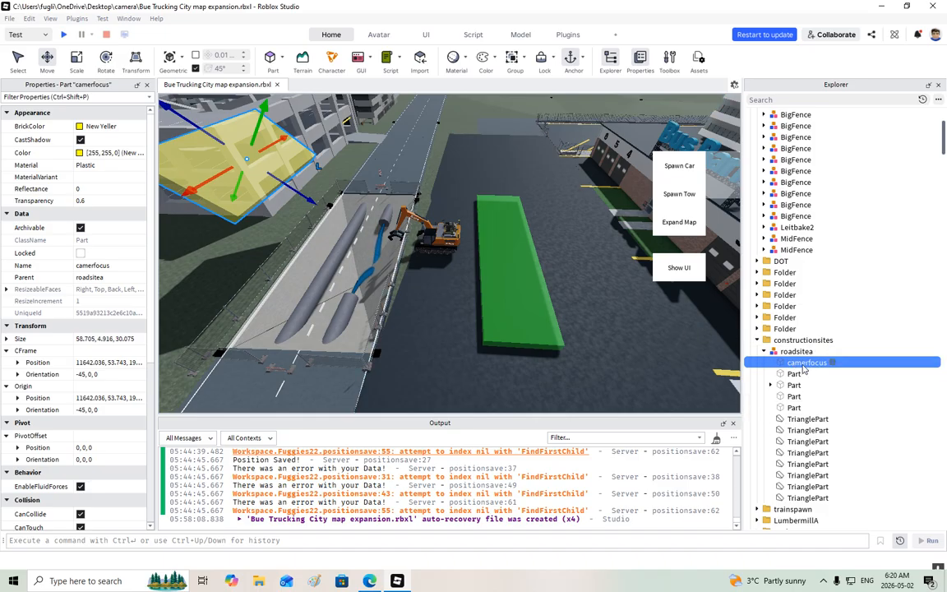
left_click(802, 365)
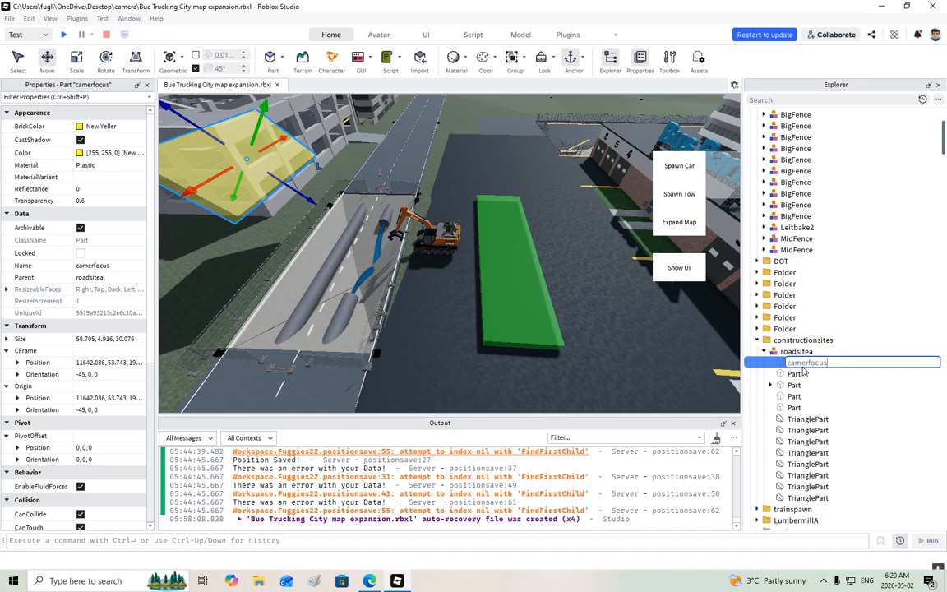
type("a")
key("Return")
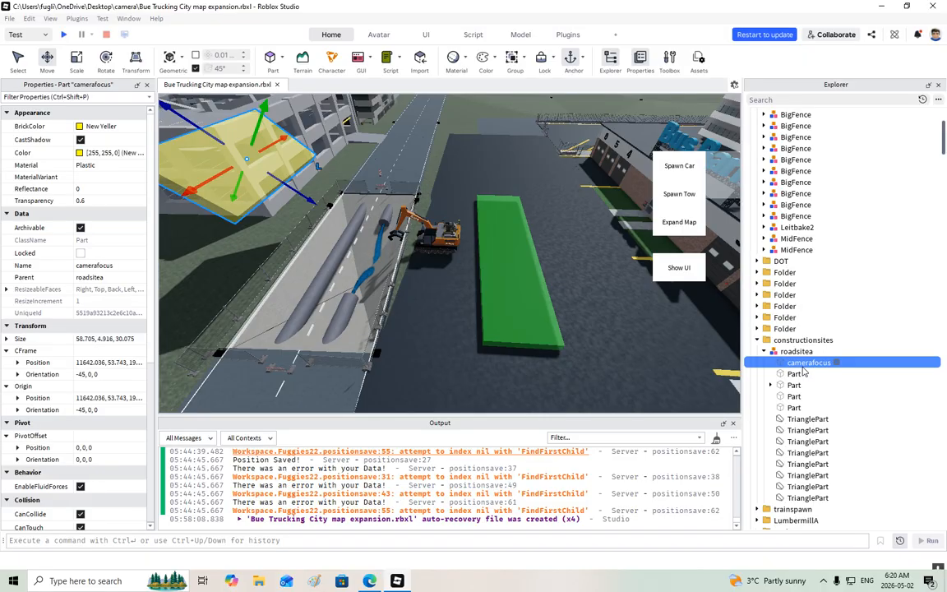
Step: Examine the road site's pipes and water leaks from several angles, including through the yellow camera part
right_click_drag(543, 282, 513, 276)
left_click(512, 276)
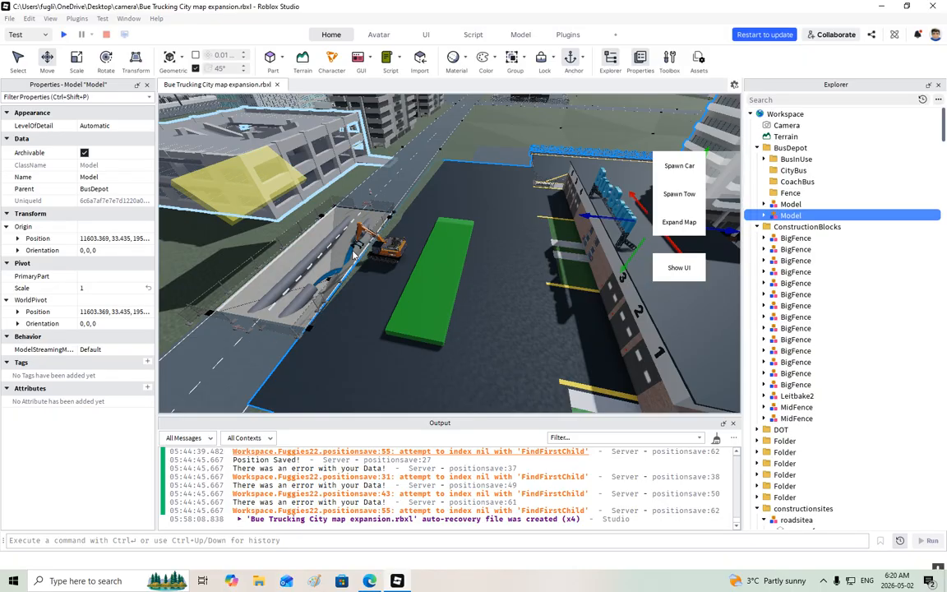
key("w")
right_click_drag(365, 263, 406, 277)
key("w")
key("w")
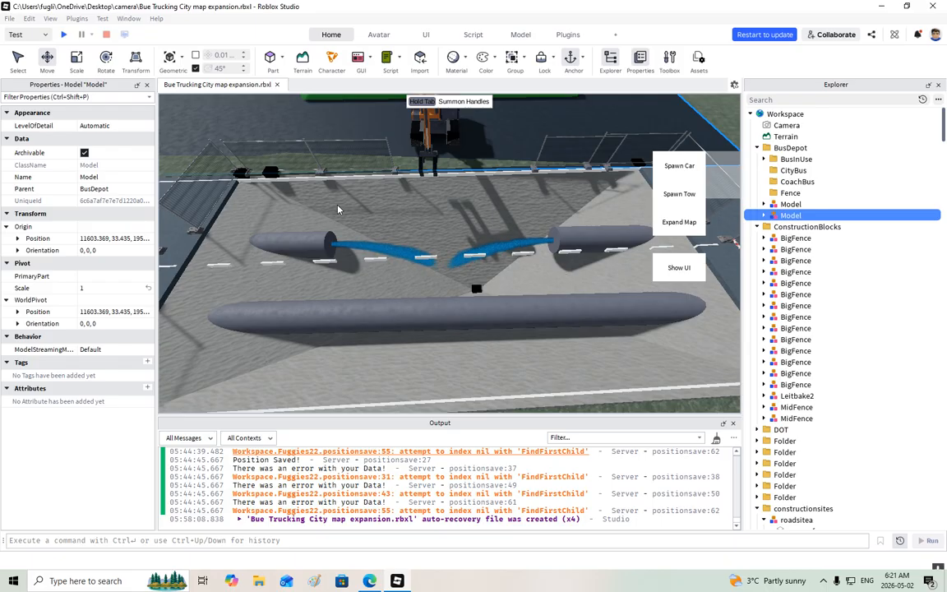
scroll(427, 256, "down", 2)
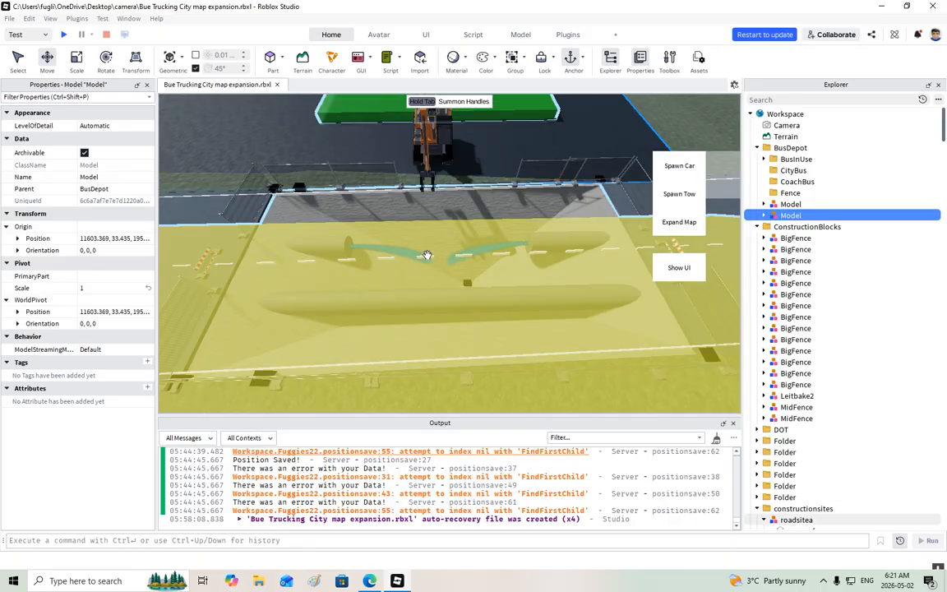
right_click_drag(462, 236, 430, 259)
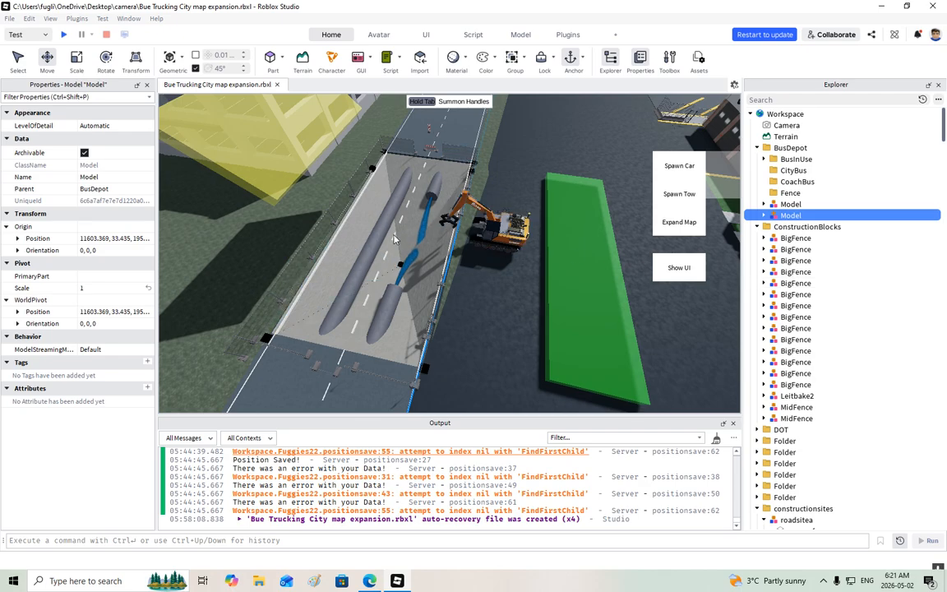
Step: Collapse the constructionsites folder, expand ViewFolder and locate the RoadPreview_ model with its nested Model in the roads folder
left_click_drag(945, 161, 944, 135)
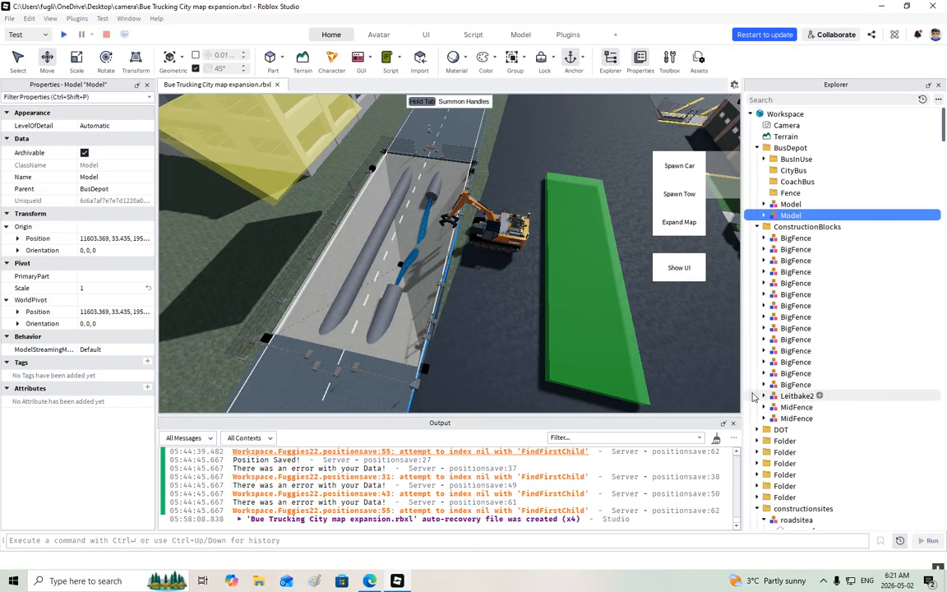
scroll(754, 400, "down", 3)
left_click(757, 387)
scroll(757, 382, "down", 3)
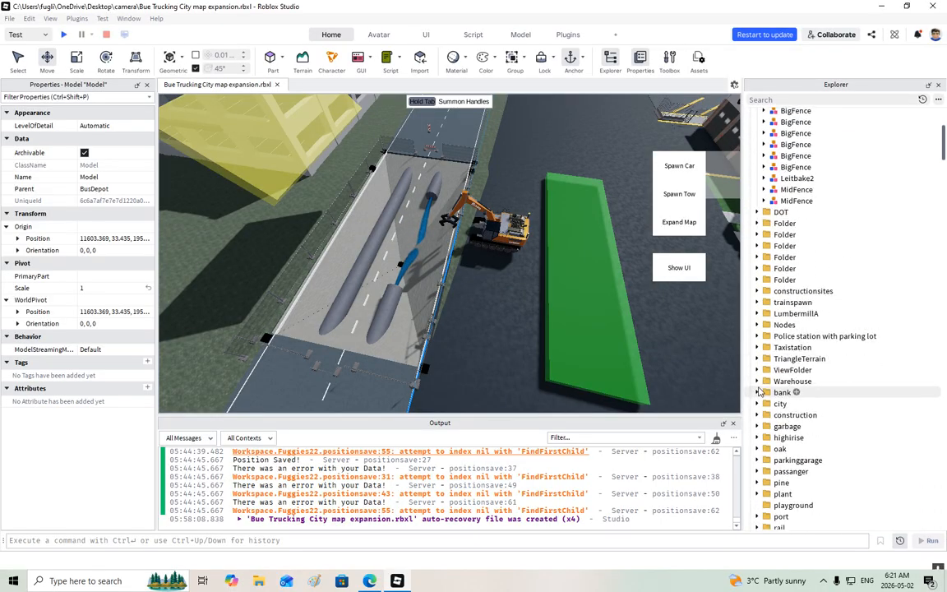
left_click(757, 370)
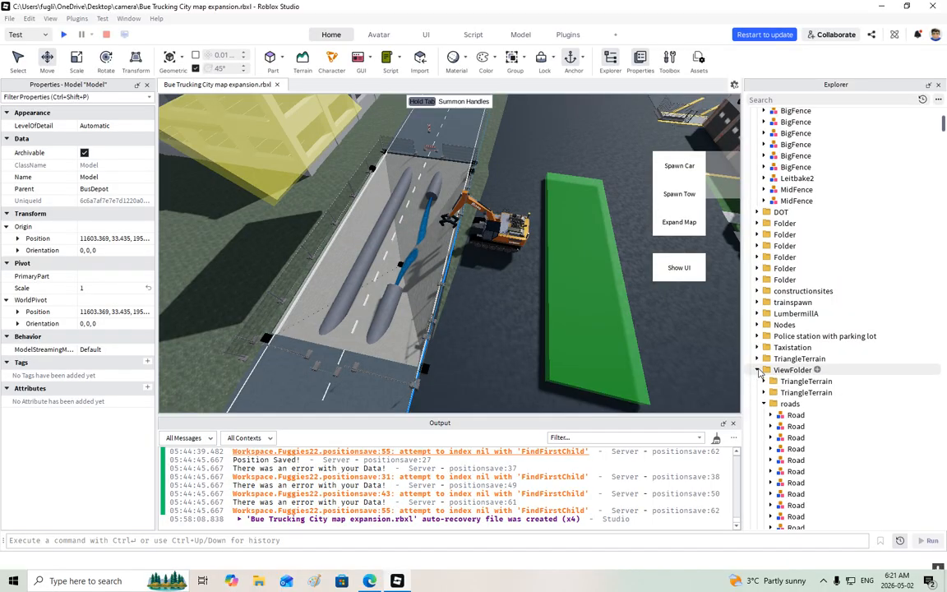
scroll(764, 395, "down", 8)
scroll(769, 407, "down", 10)
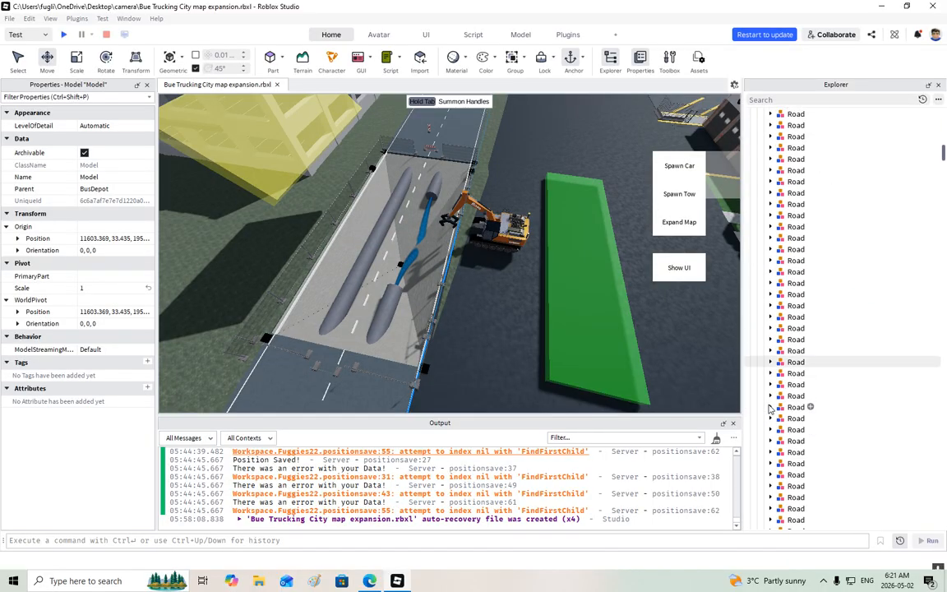
scroll(771, 395, "down", 8)
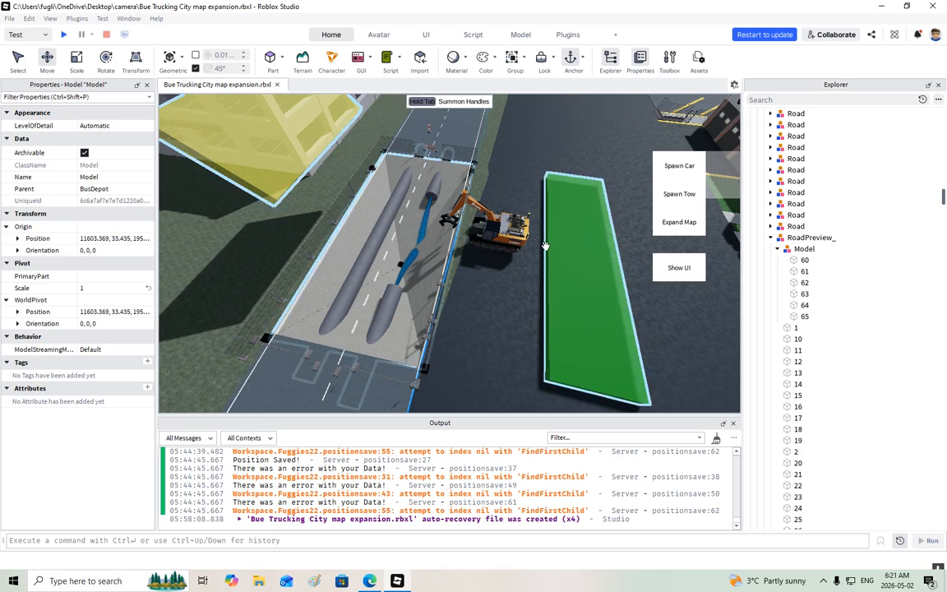
scroll(545, 246, "down", 10)
Step: Inspect the excavation site and select the Model nested in RoadPreview_ to identify the road section it covers
right_click_drag(538, 251, 451, 263)
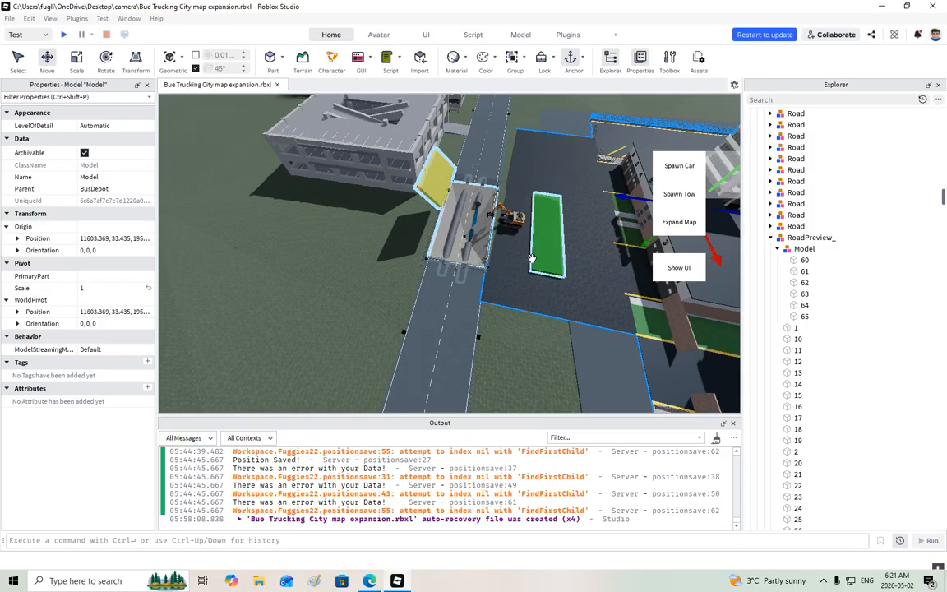
scroll(531, 258, "up", 10)
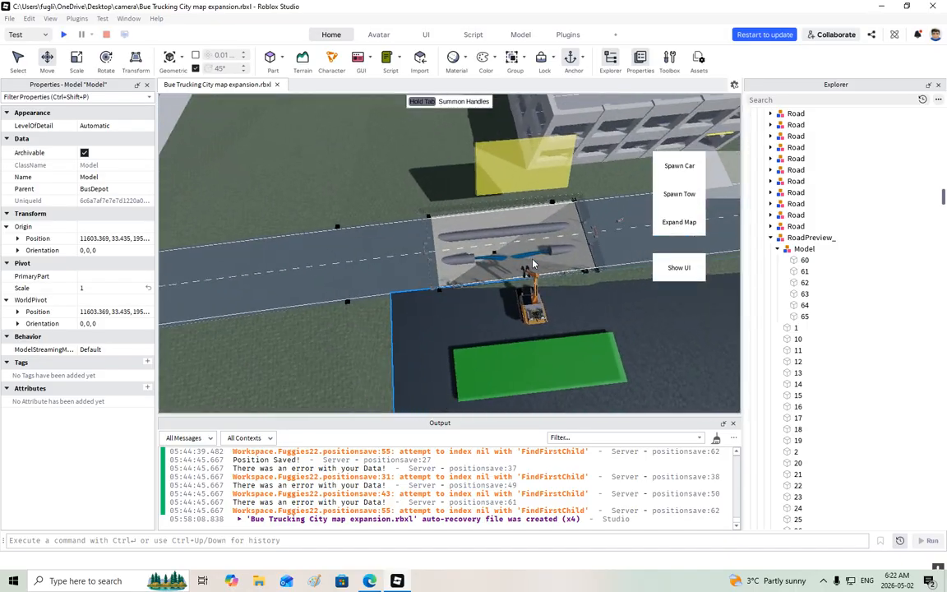
scroll(481, 228, "down", 5)
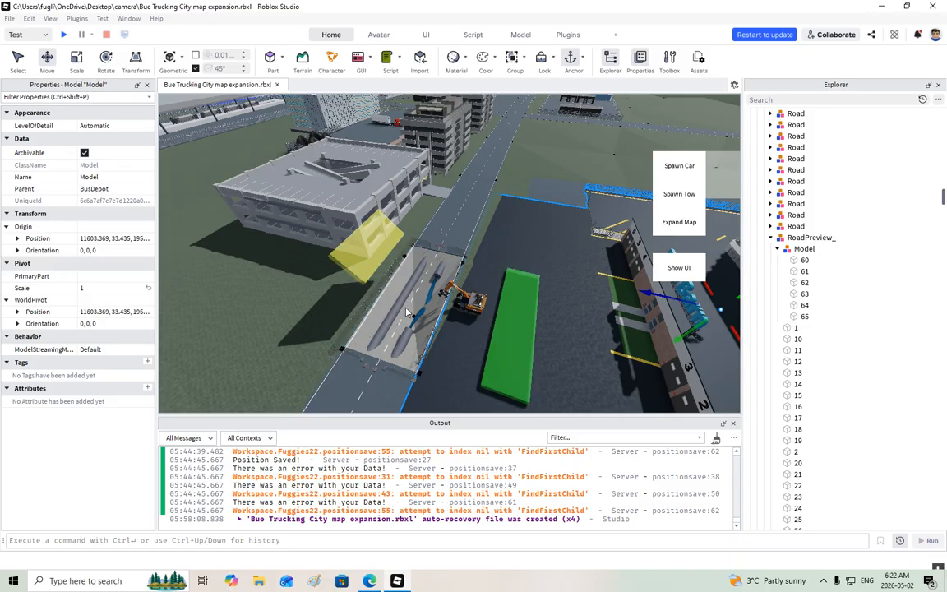
key("f")
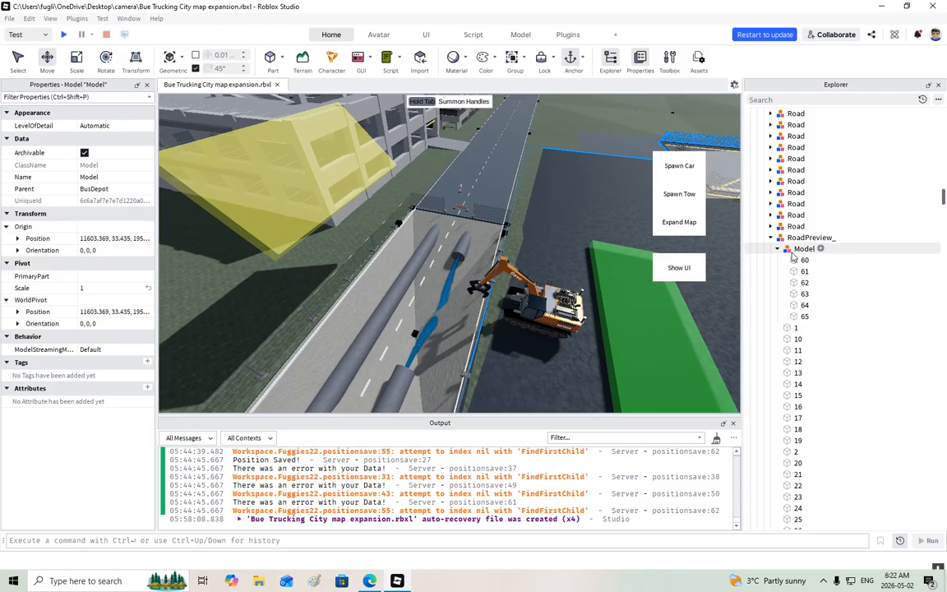
left_click(802, 248)
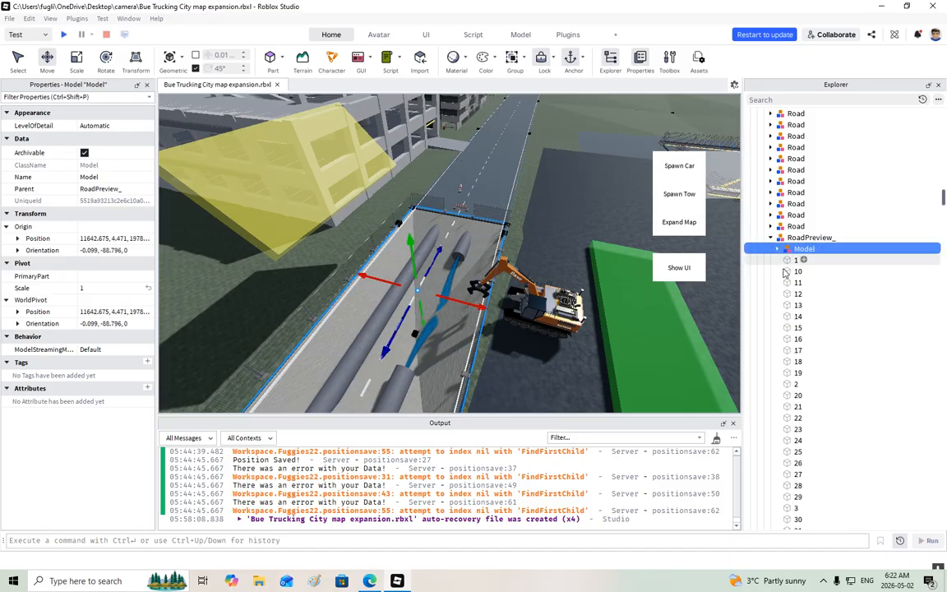
left_click(776, 248)
Step: Move the ten dashed centre-line Markings parts over the excavation from RoadPreview_ into its nested Model
scroll(795, 284, "down", 2)
scroll(797, 290, "down", 5)
left_click_drag(944, 209, 944, 259)
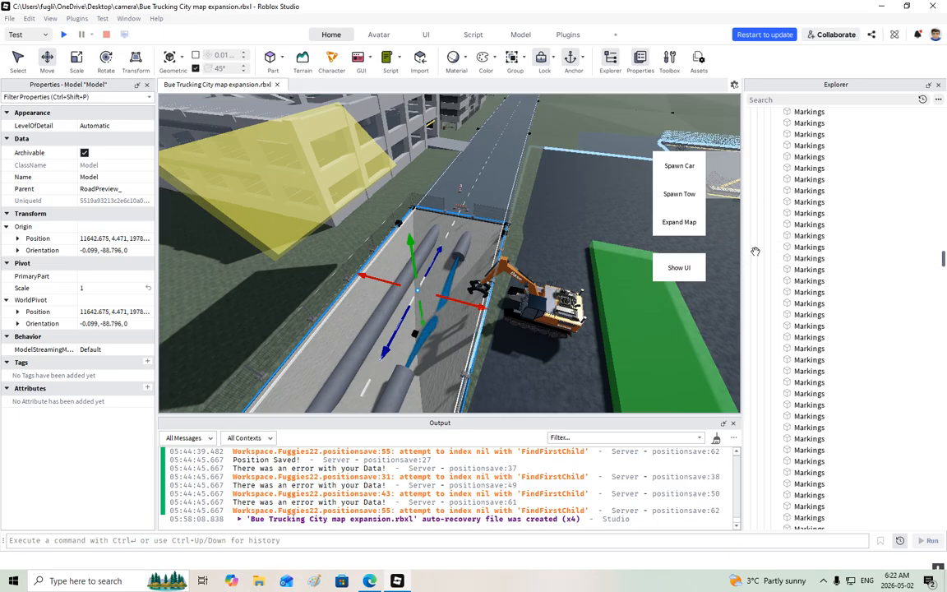
left_click(791, 271)
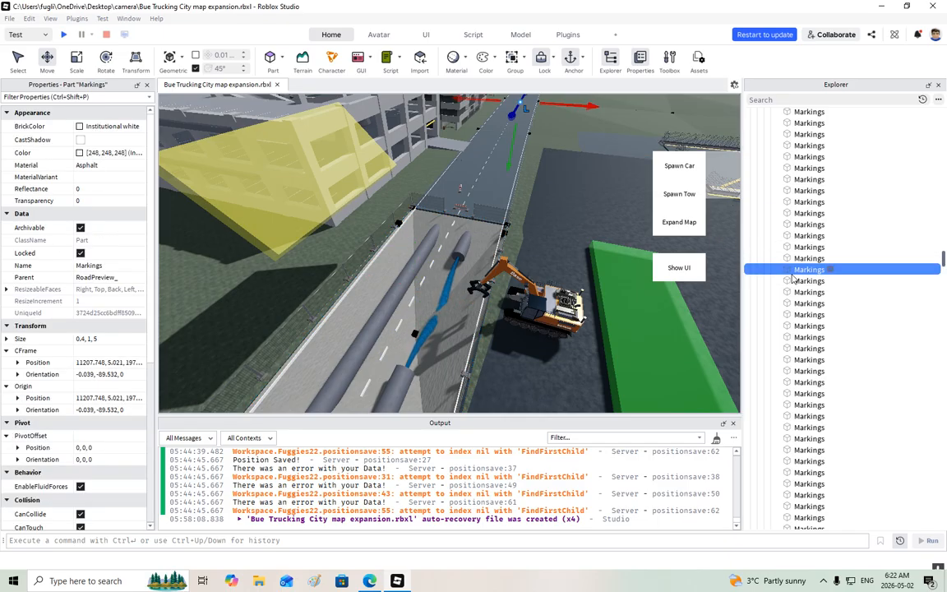
key("Down")
key("Down")
key("Down")
key("Down")
key("Down")
key("Down")
key("Down")
key("Down")
key("Down")
key("Down")
key("Down")
key("Down")
key("Down")
key("Down")
key("Down")
key("Down")
key("Down")
key("Down")
key("Down")
key("Down")
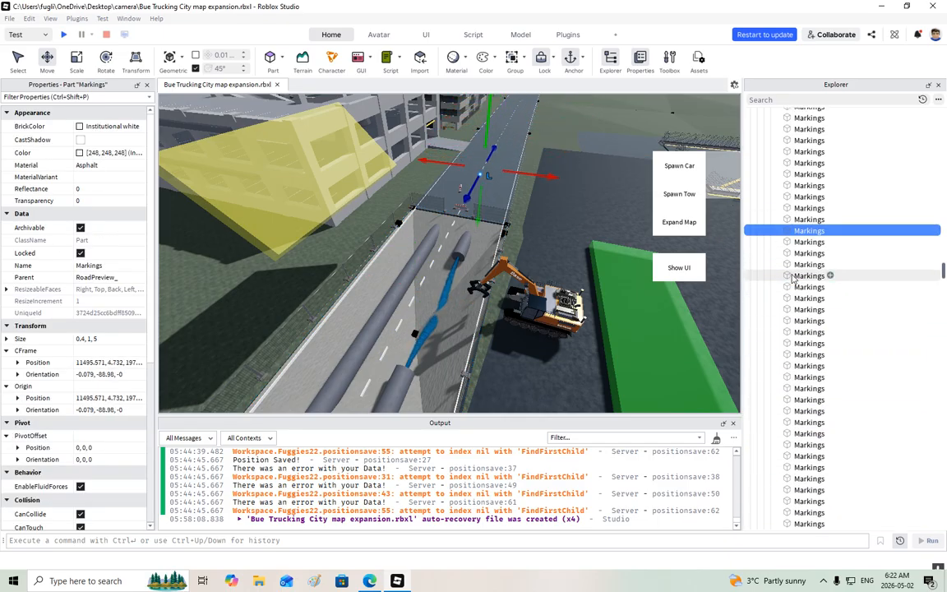
key("Down")
key("Down")
scroll(793, 278, "down", 4)
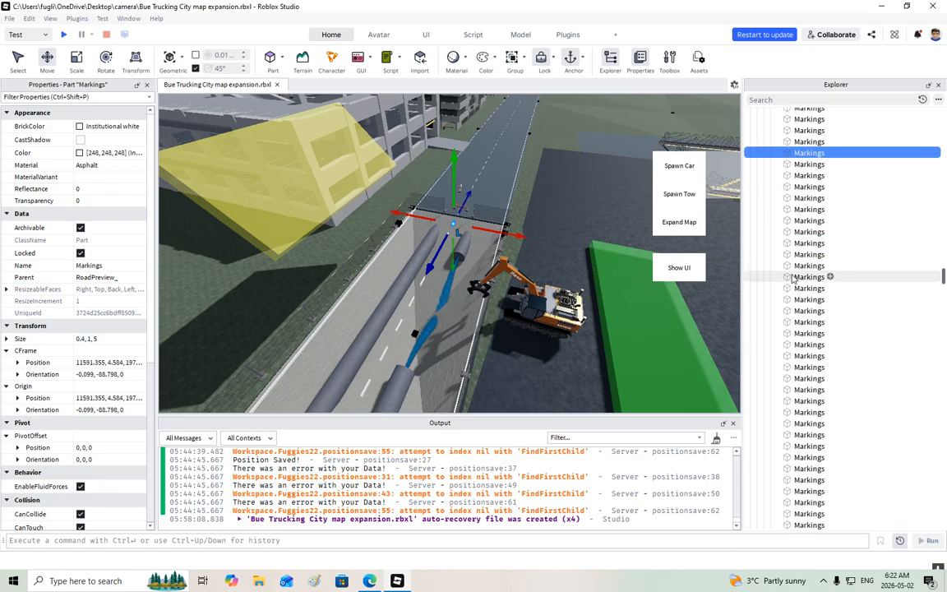
left_click(794, 289, "shift")
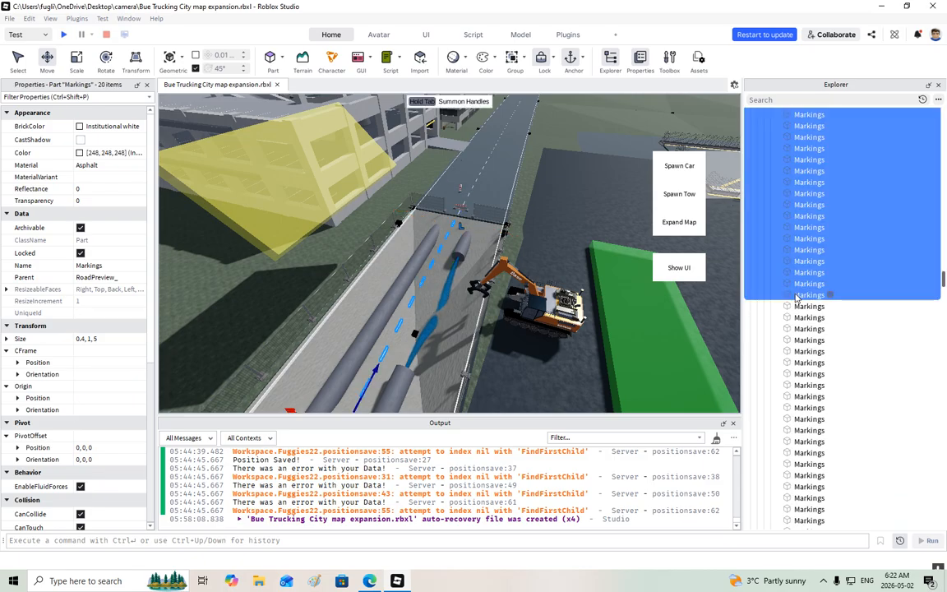
key("f")
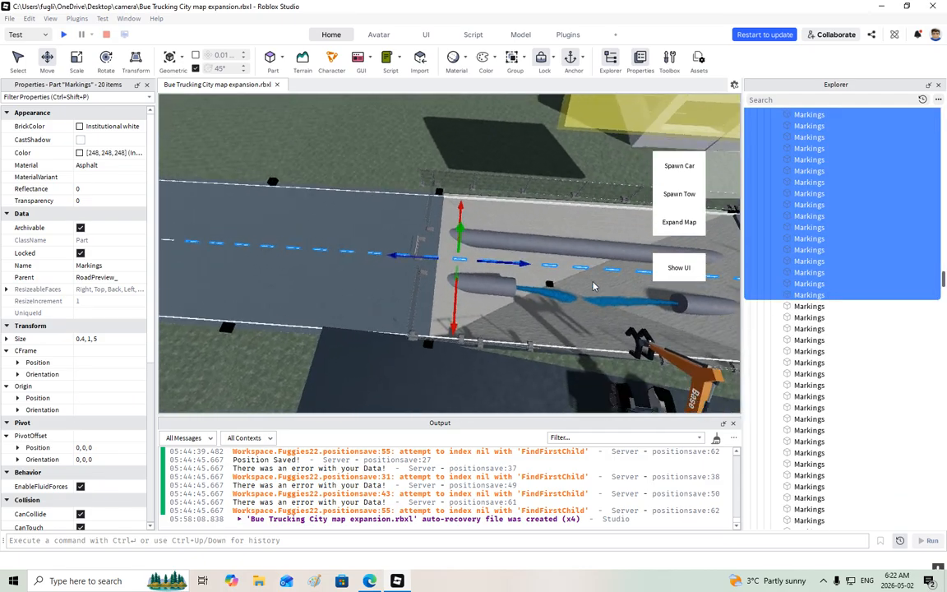
key("shift+Up")
key("shift+Up")
key("shift+Up")
key("shift+Up")
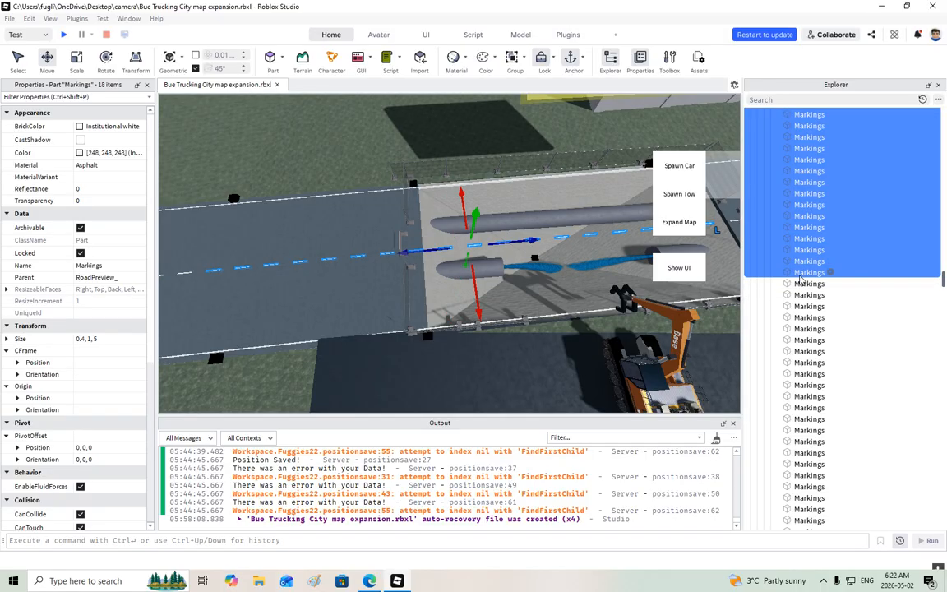
key("shift+Up")
key("shift+Up")
key("shift+Up")
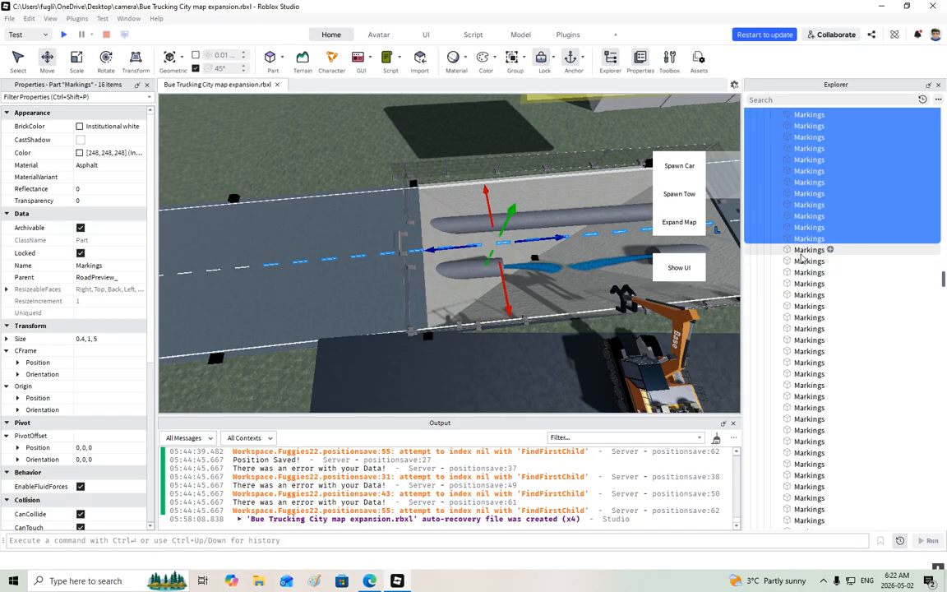
key("shift+Up")
key("shift+Up")
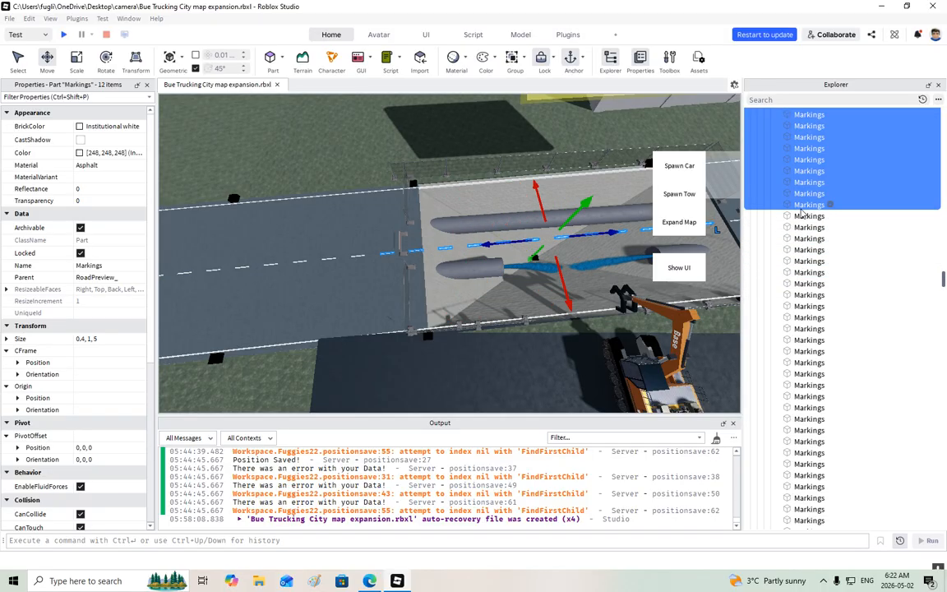
left_click(800, 196, "ctrl")
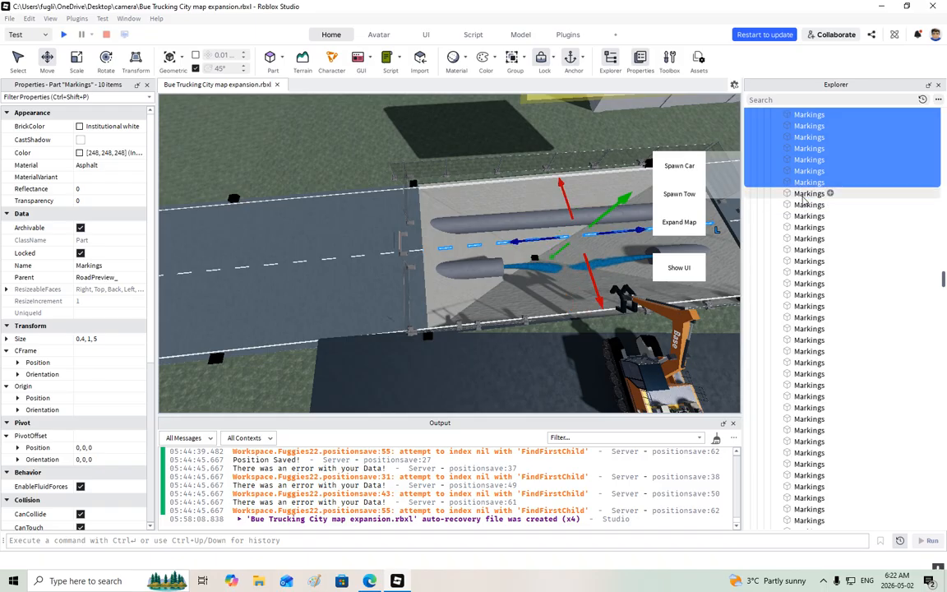
scroll(827, 222, "up", 5)
left_click_drag(809, 251, 818, 190)
left_click_drag(818, 189, 804, 205)
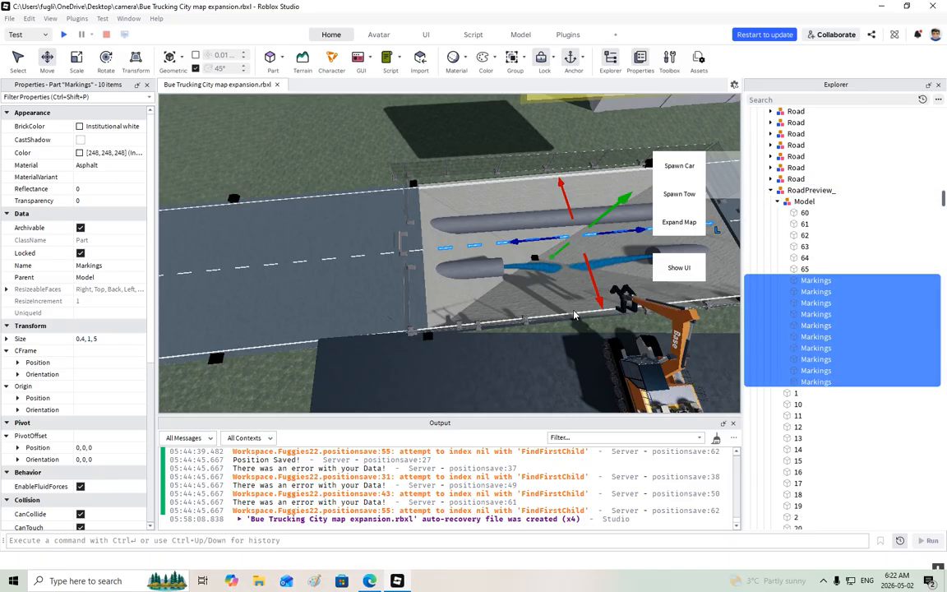
Step: Move the six Markings parts forming the edge line on the excavator side of the pit into the Model nested in RoadPreview_
scroll(847, 310, "down", 3)
left_click_drag(943, 201, 941, 354)
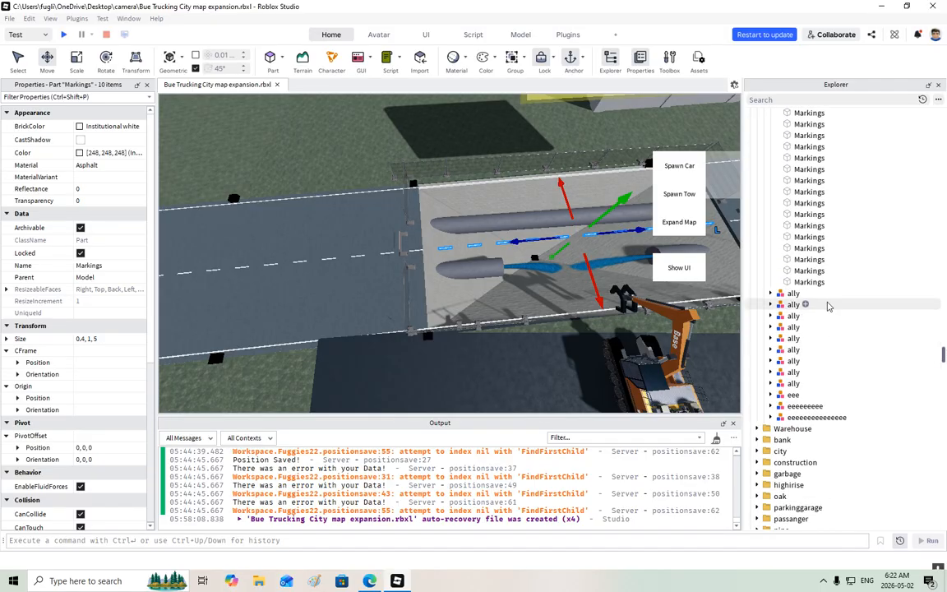
left_click(810, 282)
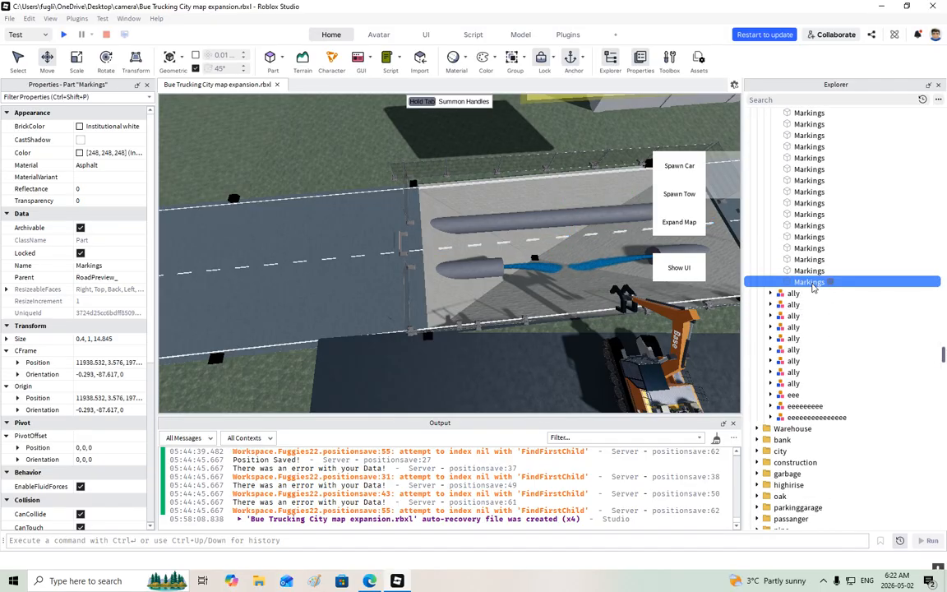
key("Up")
key("Up")
key("Up")
key("Up")
key("Up")
key("Up")
key("Up")
key("Up")
key("Up")
key("Up")
key("Up")
key("Up")
key("Up")
key("Up")
key("Up")
key("Up")
key("Up")
key("Down")
key("Down")
key("Down")
key("Down")
key("Down")
key("Down")
key("Down")
key("Down")
key("Down")
key("Down")
key("Down")
key("Down")
key("Down")
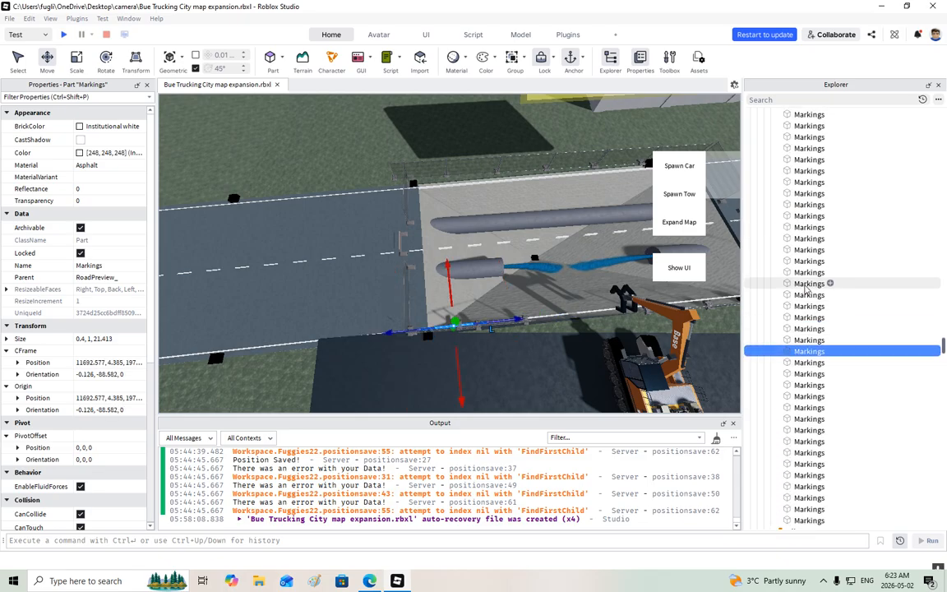
left_click(806, 282, "shift")
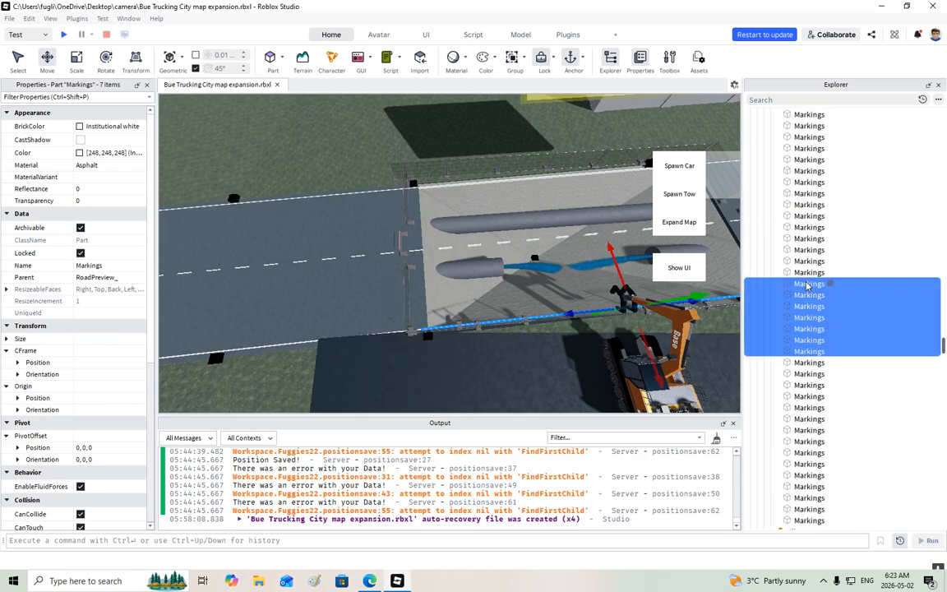
key("f")
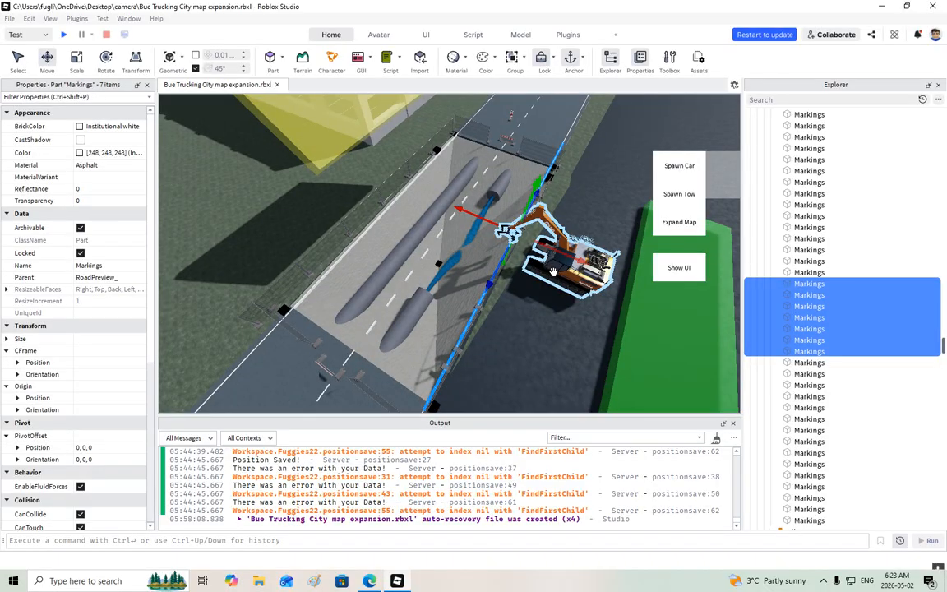
left_click(806, 284, "ctrl")
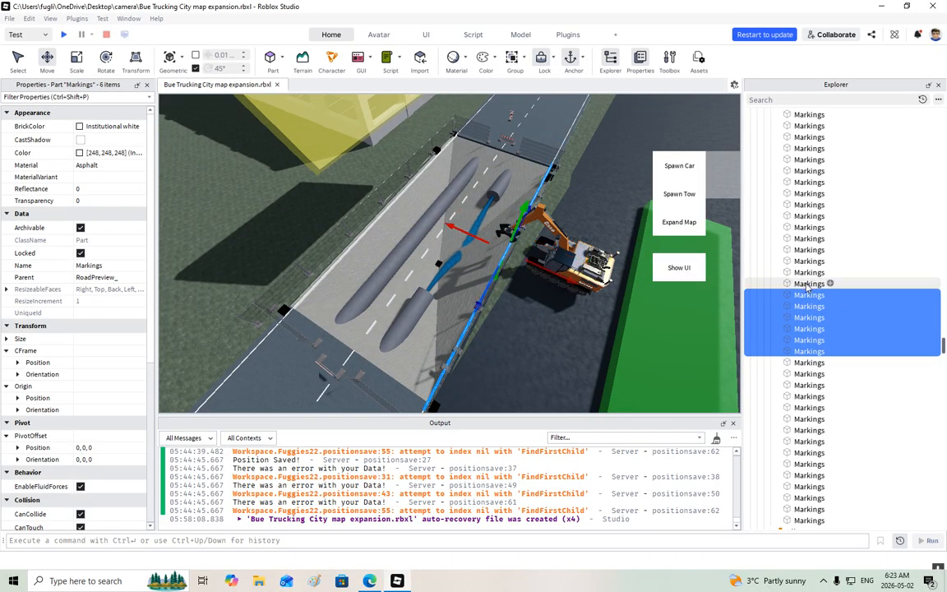
left_click_drag(806, 238, 802, 229)
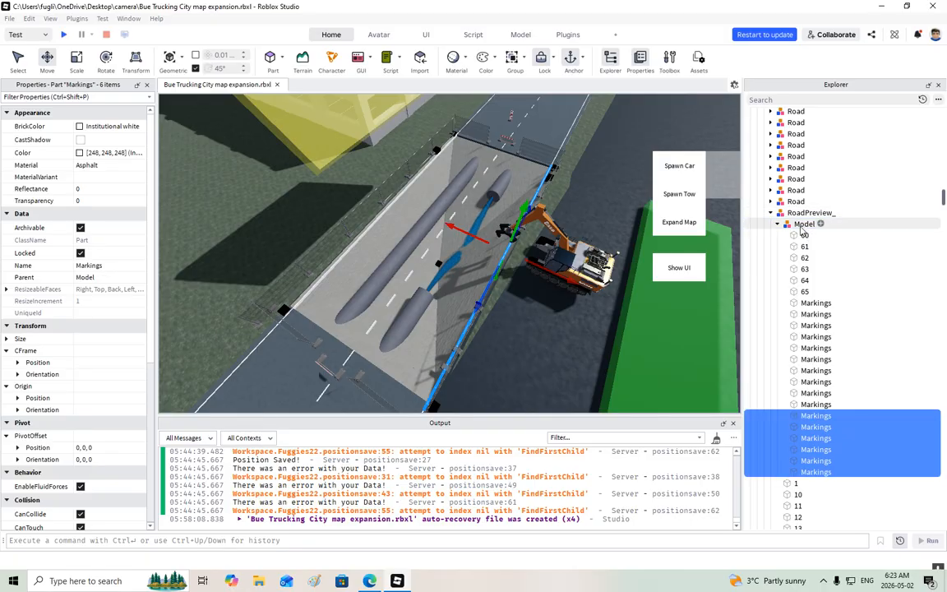
Step: Move the six Markings parts forming the edge line opposite the excavator, along the pit, into the Model nested in RoadPreview_
scroll(817, 327, "down", 10)
left_click_drag(942, 215, 943, 298)
left_click(809, 342)
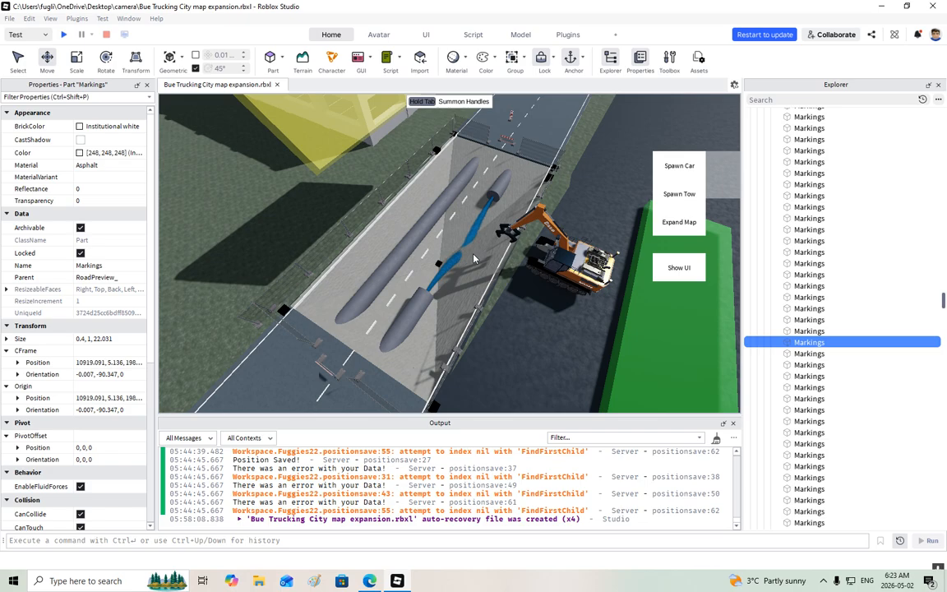
left_click(809, 330)
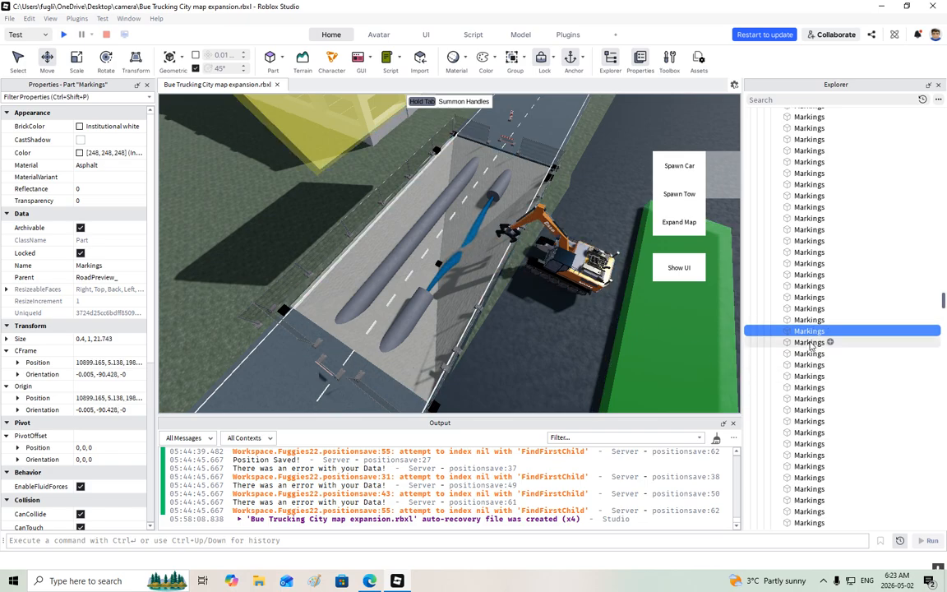
key("Down")
key("Down")
key("Down")
key("Down")
key("Down")
key("Down")
key("Down")
key("Down")
key("Down")
key("Down")
key("Down")
key("Down")
key("Down")
key("Down")
key("Down")
key("Down")
key("Down")
key("Down")
key("Down")
key("Down")
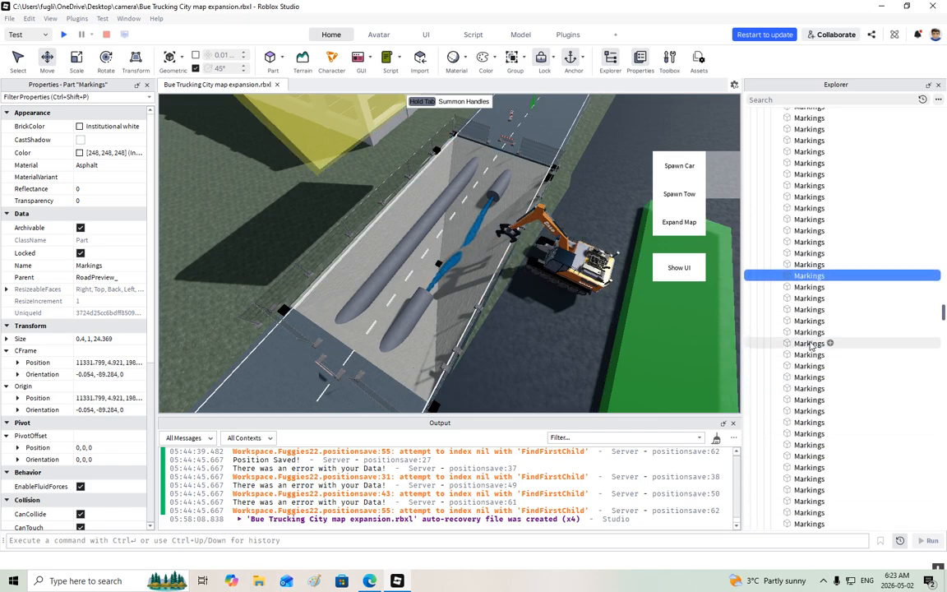
key("Up")
scroll(812, 347, "down", 2)
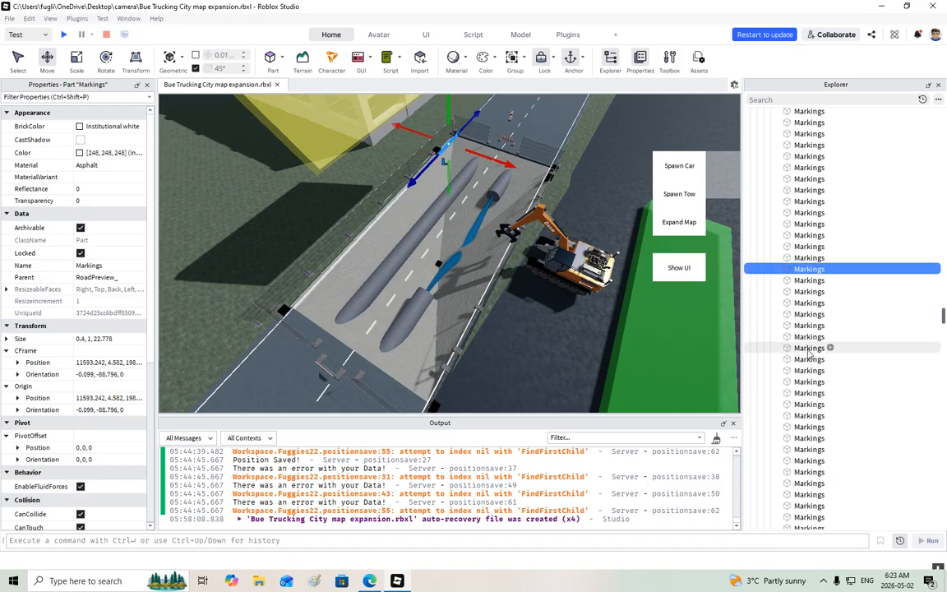
left_click(811, 348, "shift")
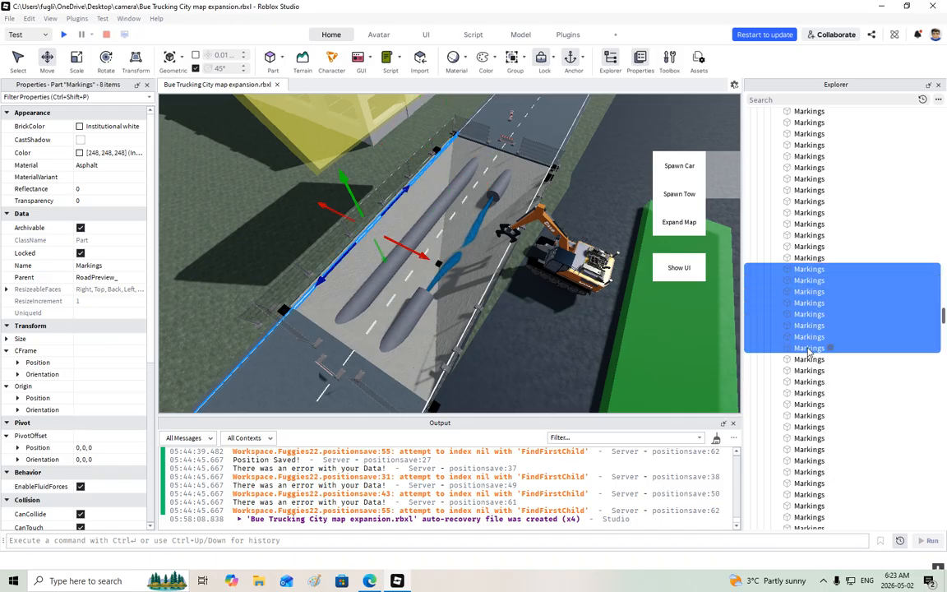
left_click(810, 349, "ctrl")
left_click(810, 337, "ctrl")
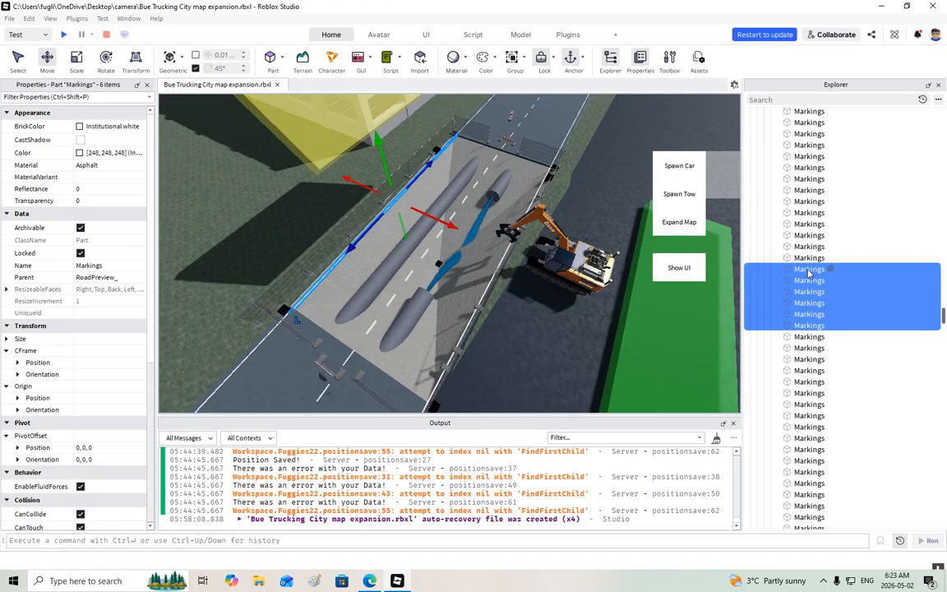
mouse_move(809, 272)
left_mouse_down()
mouse_move(808, 228)
mouse_move(803, 261)
left_mouse_up()
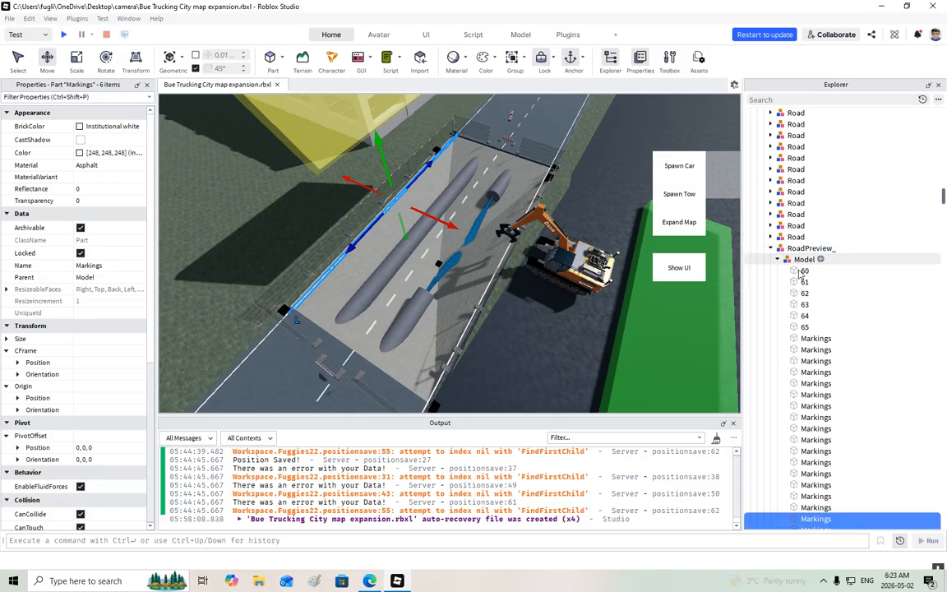
Step: Set the Transparency of road parts 60 to 65 in RoadPreview_'s nested Model to 0
left_click(794, 273)
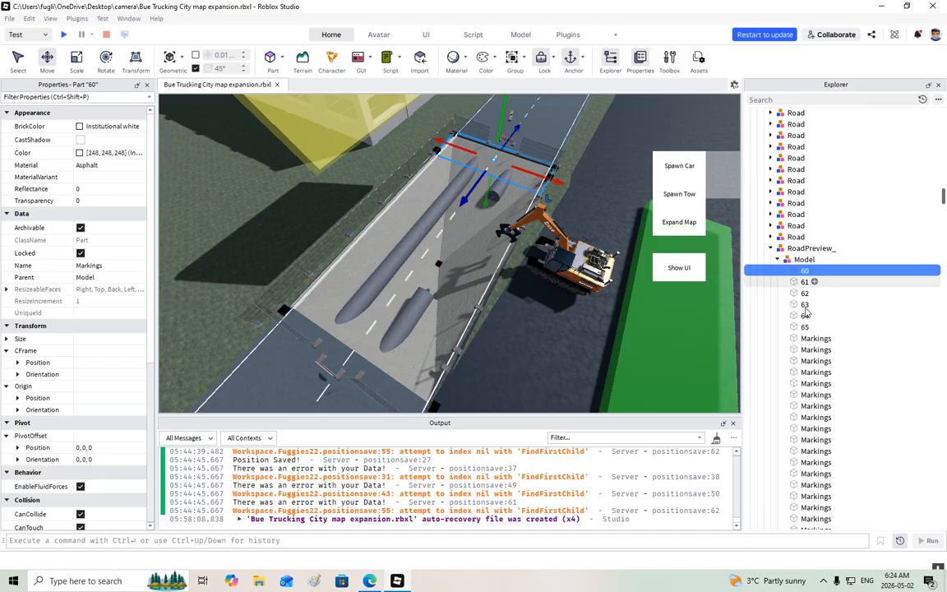
scroll(805, 313, "down", 2)
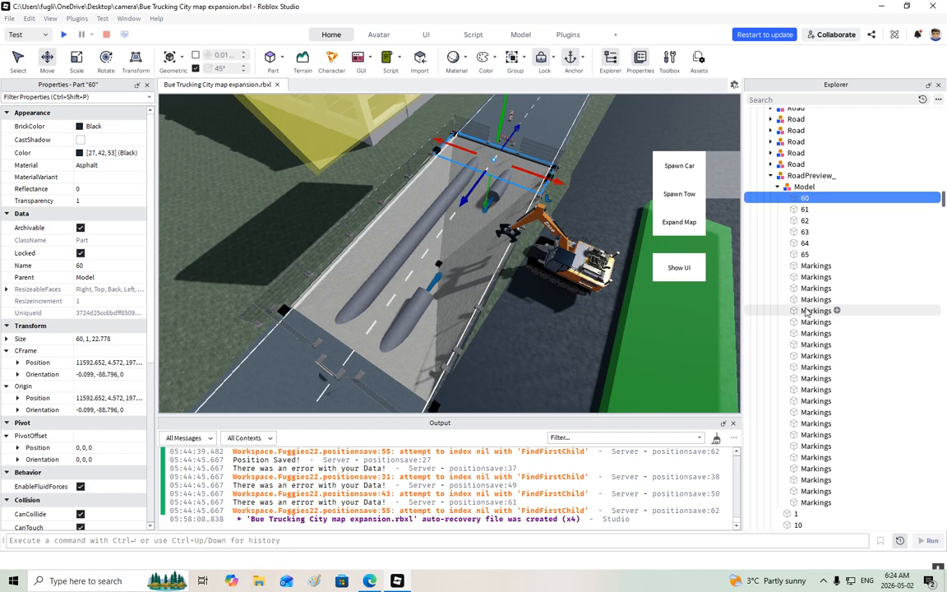
left_click(794, 256, "shift")
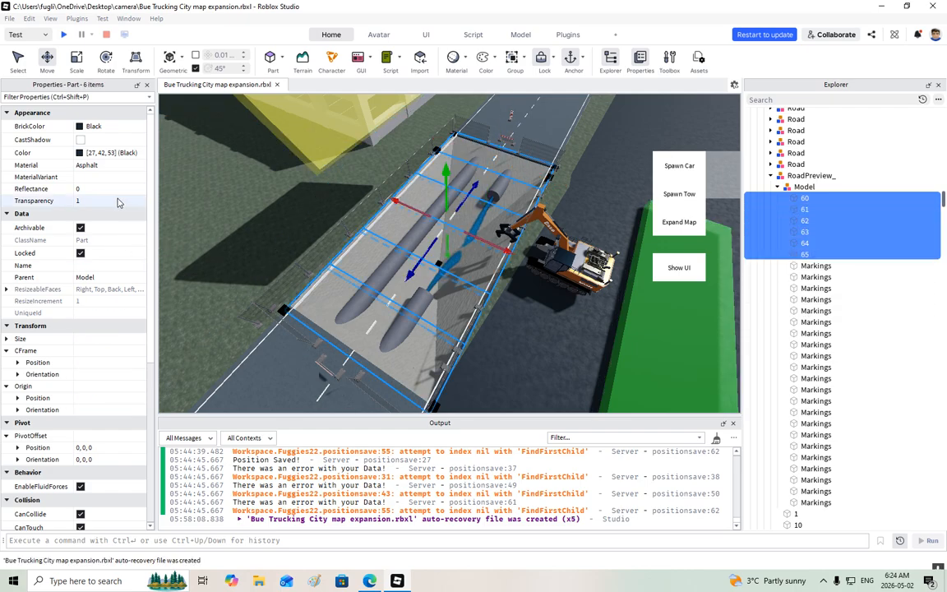
left_click_drag(146, 204, 97, 205)
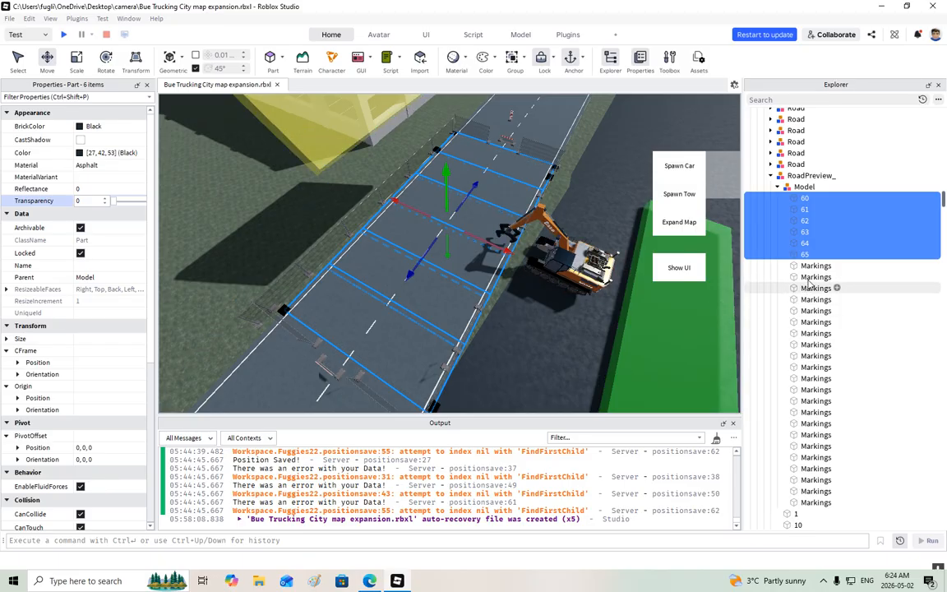
Step: Union road parts 60 to 65 with all the Markings parts in RoadPreview_'s nested Model
left_click(813, 502, "shift")
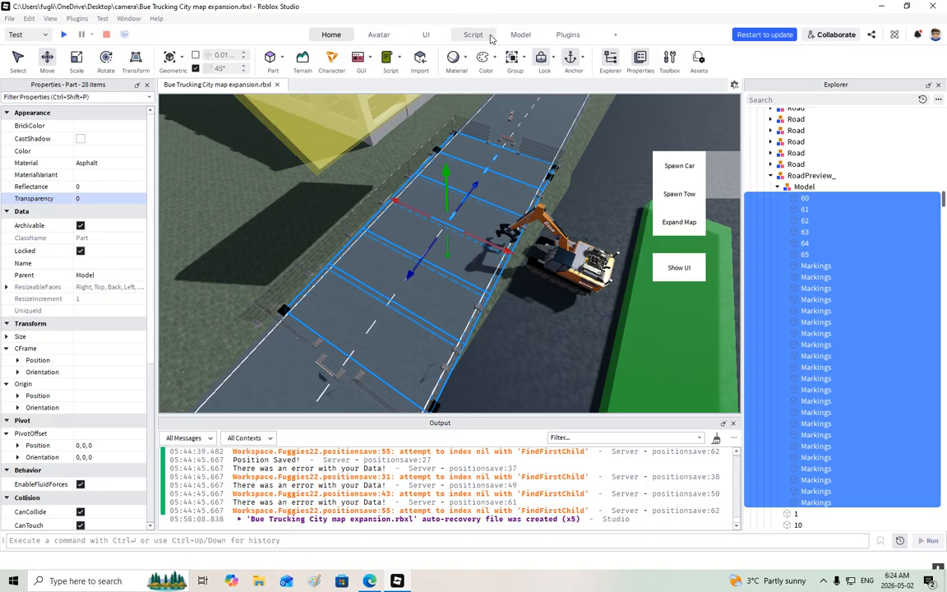
left_click(521, 35)
left_click(695, 60)
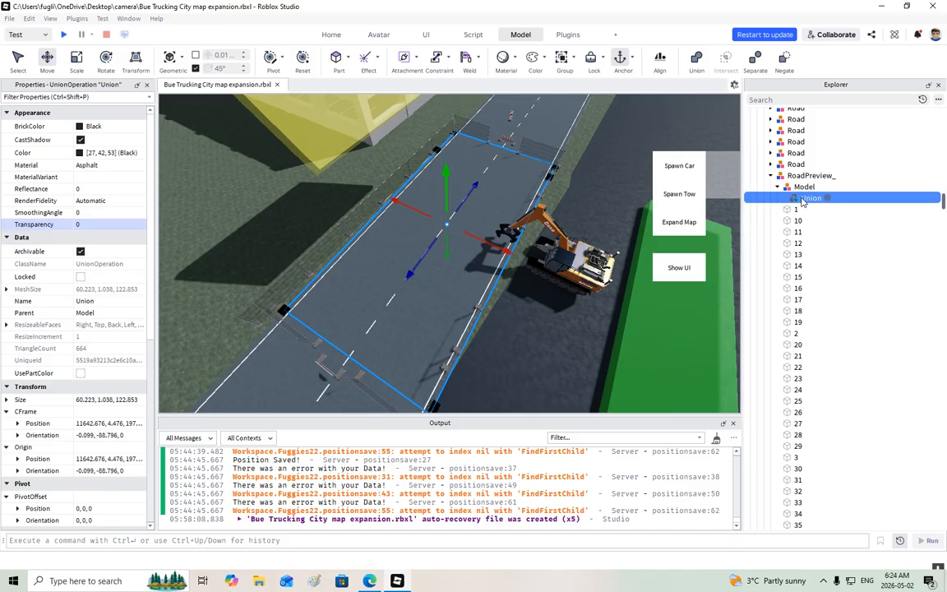
Step: Try to move the new Union out of RoadPreview_'s nested Model towards the Workspace's upper-level folders
left_click_drag(796, 186, 796, 240)
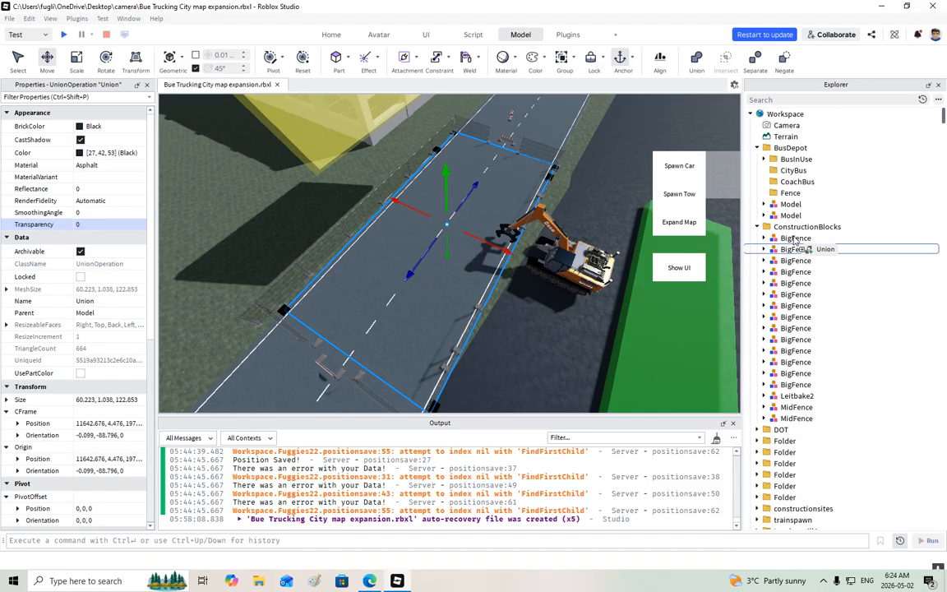
left_click_drag(715, 5, 795, 331)
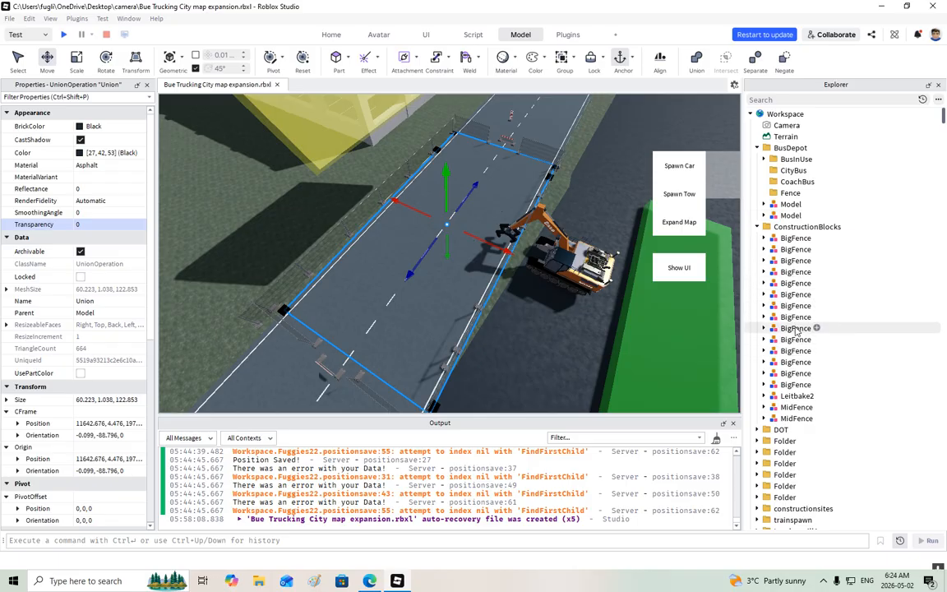
scroll(796, 331, "down", 20)
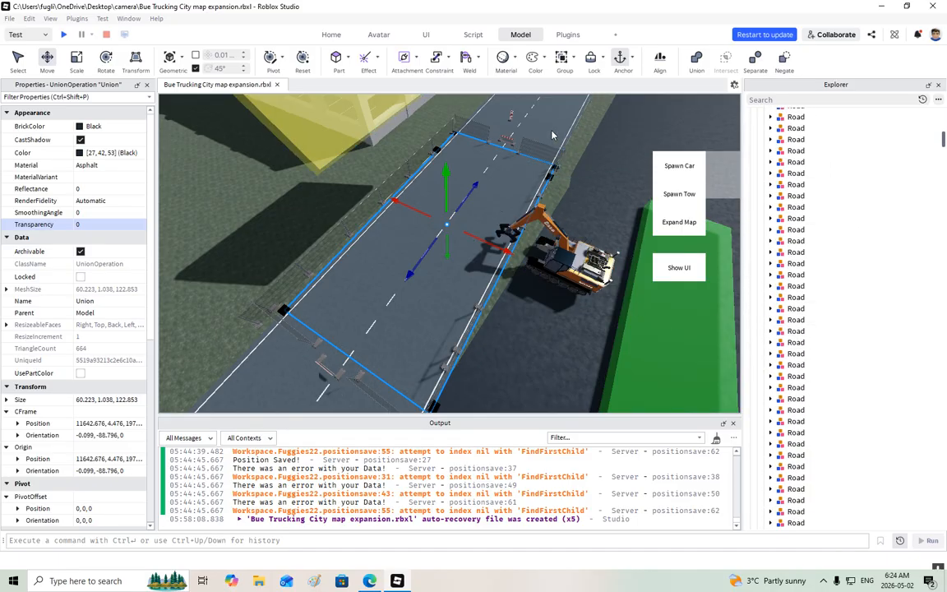
key("ctrl+x")
left_click(472, 181)
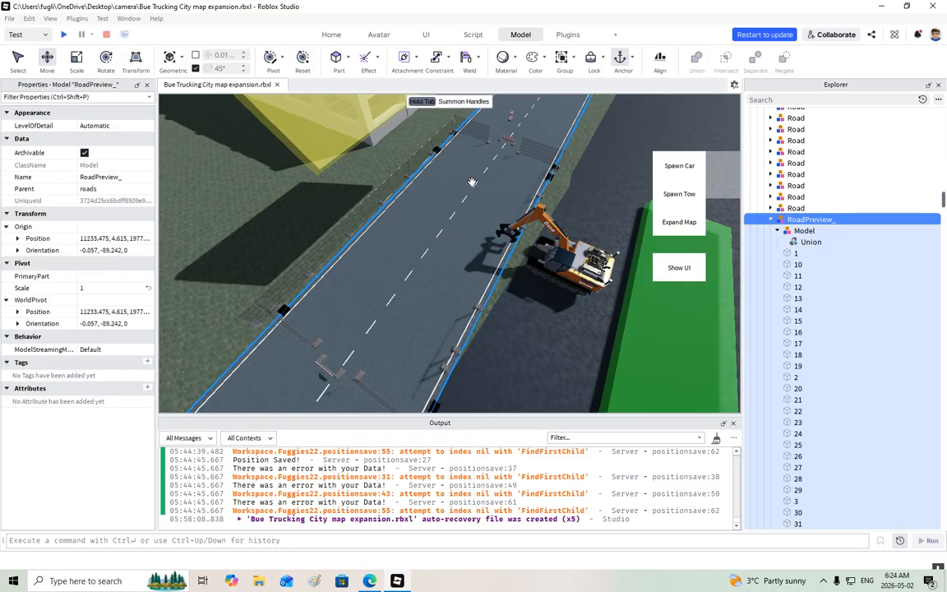
left_click(803, 244)
right_click(803, 243)
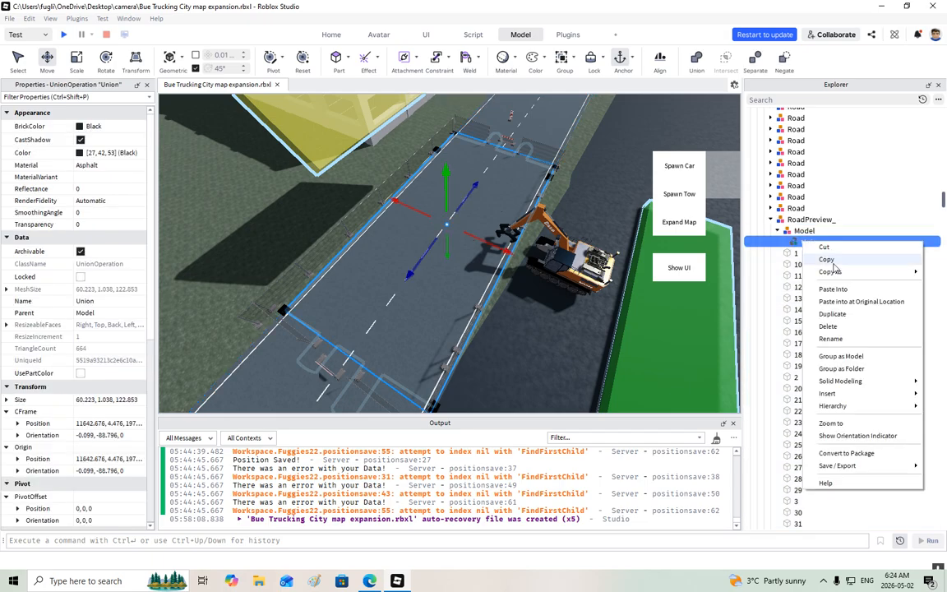
left_click(834, 315)
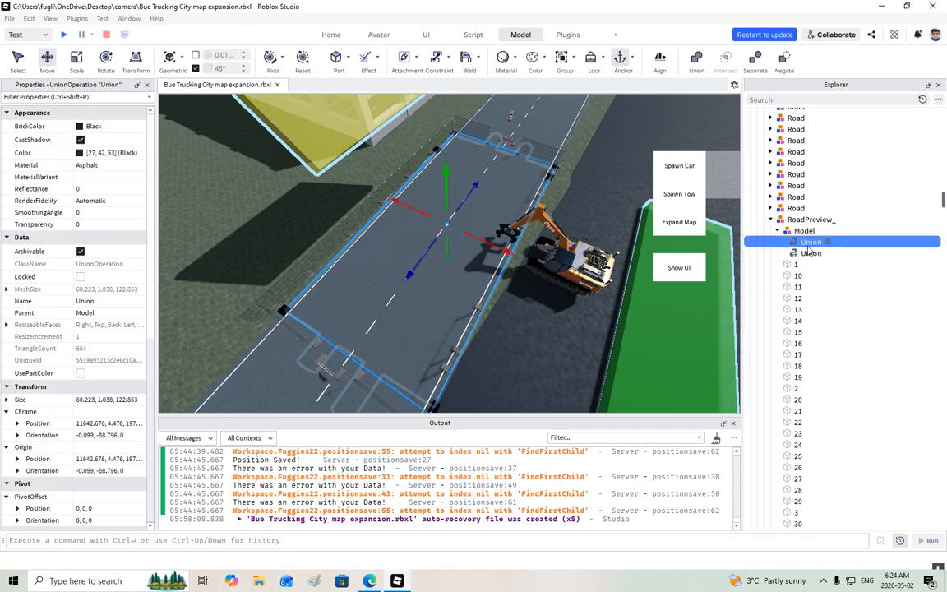
key("Delete")
Step: Move the road Union from RoadPreview_'s nested Model into the roadsitea model within the constructionsites folder
left_click(802, 243)
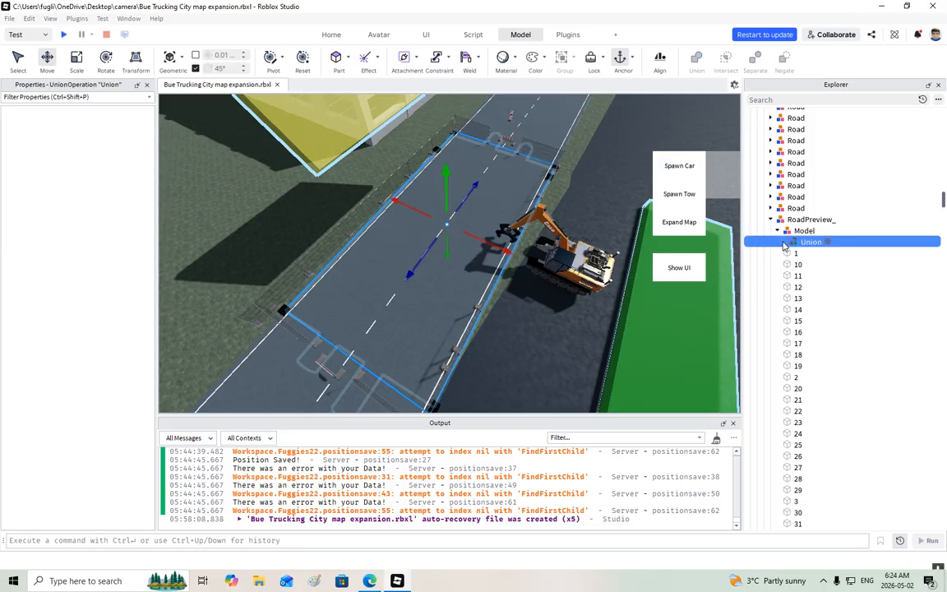
scroll(803, 201, "up", 20)
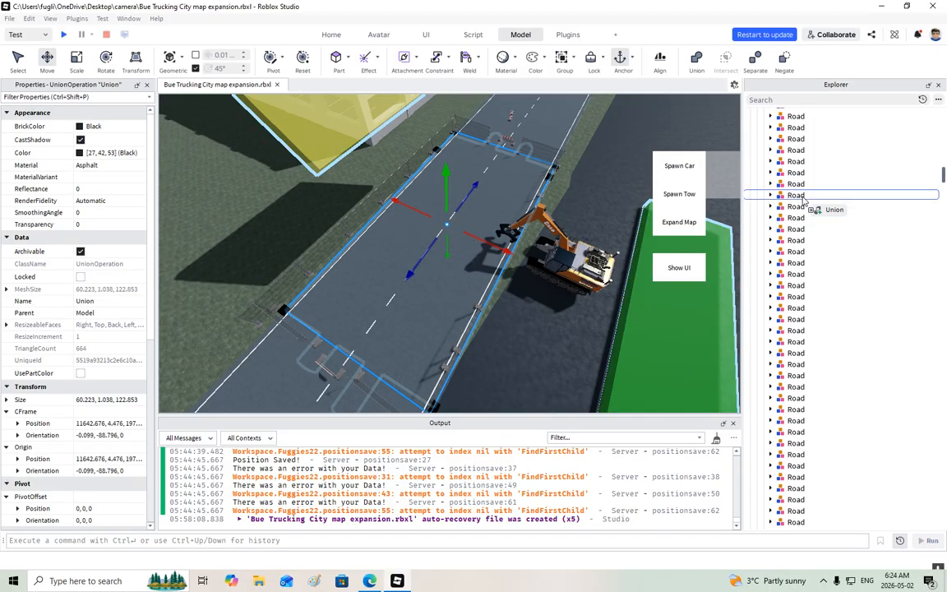
scroll(803, 201, "up", 15)
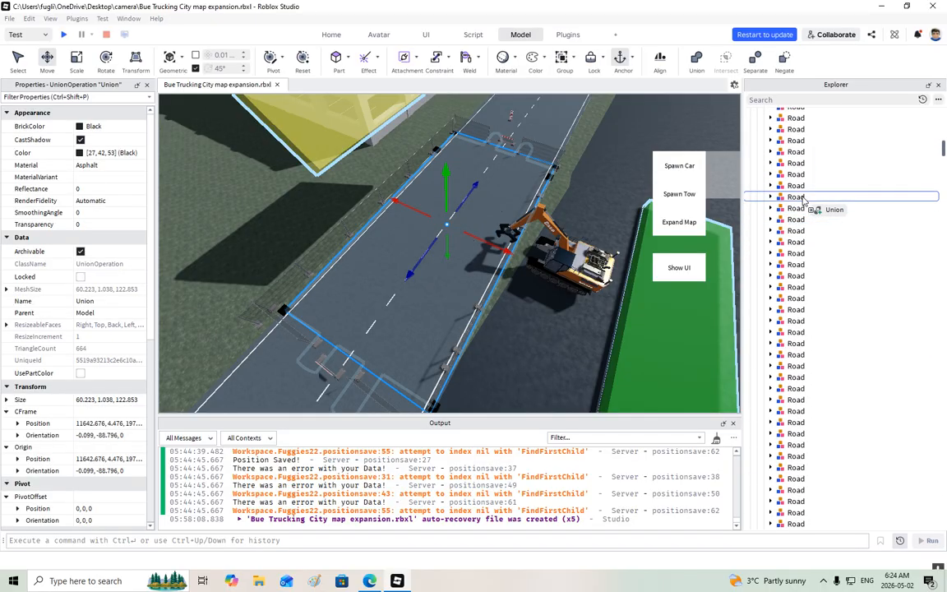
scroll(803, 201, "up", 7)
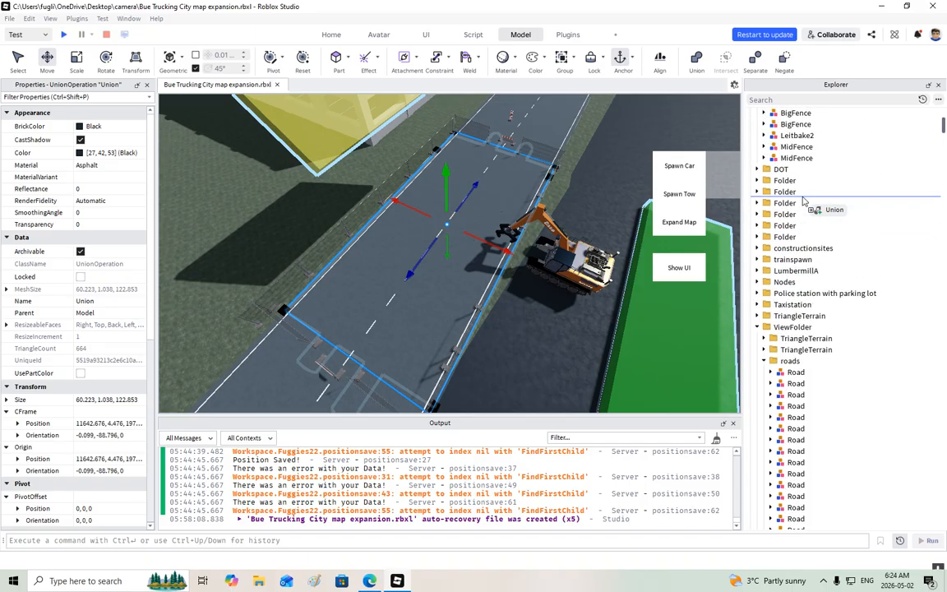
left_click_drag(797, 218, 783, 257)
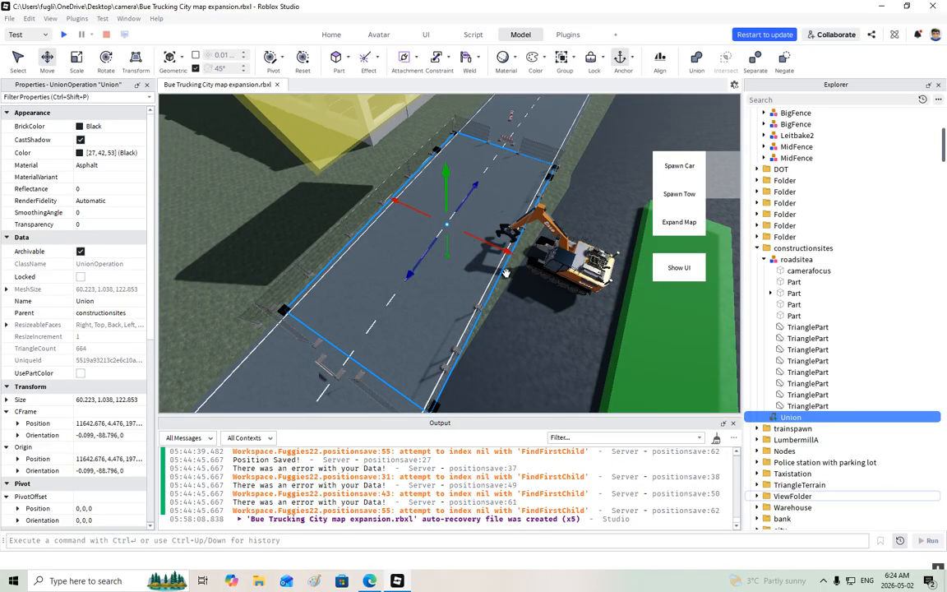
left_click_drag(782, 413, 780, 261)
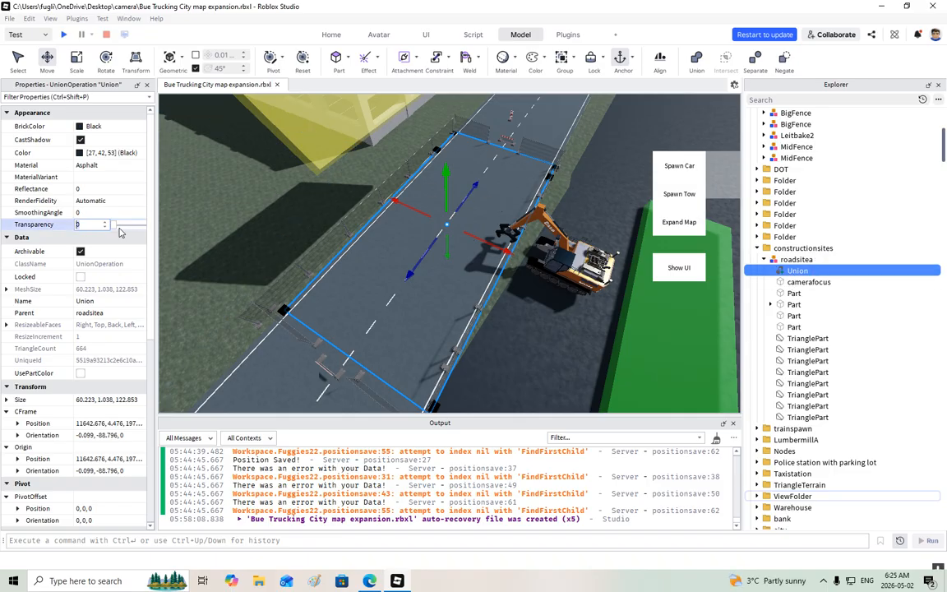
Step: Make the road Union in roadsitea fully transparent to expose the excavation beneath it
left_click_drag(128, 228, 156, 228)
left_click(332, 196)
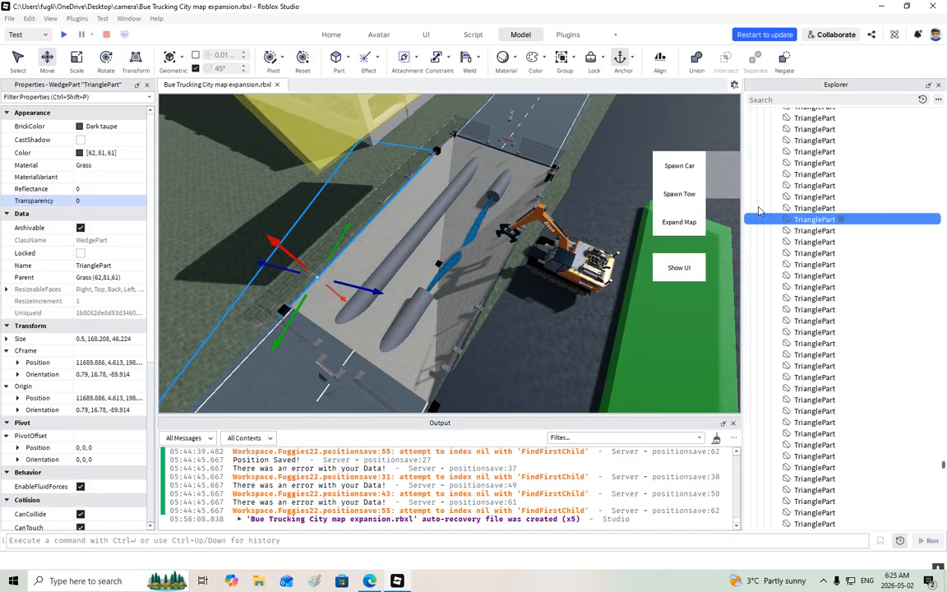
Step: Collapse the Grass (62,81,61), TriangleTerrain and roads folders, together with their parent ViewFolder, in the object tree
left_click_drag(943, 464, 943, 120)
scroll(885, 128, "up", 10)
scroll(885, 130, "up", 15)
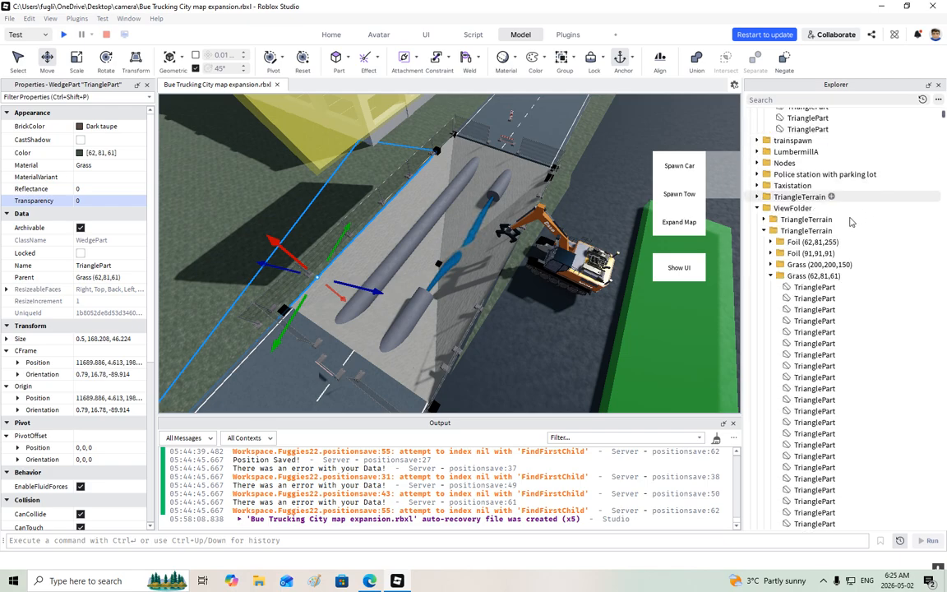
left_click(770, 276)
left_click(763, 230)
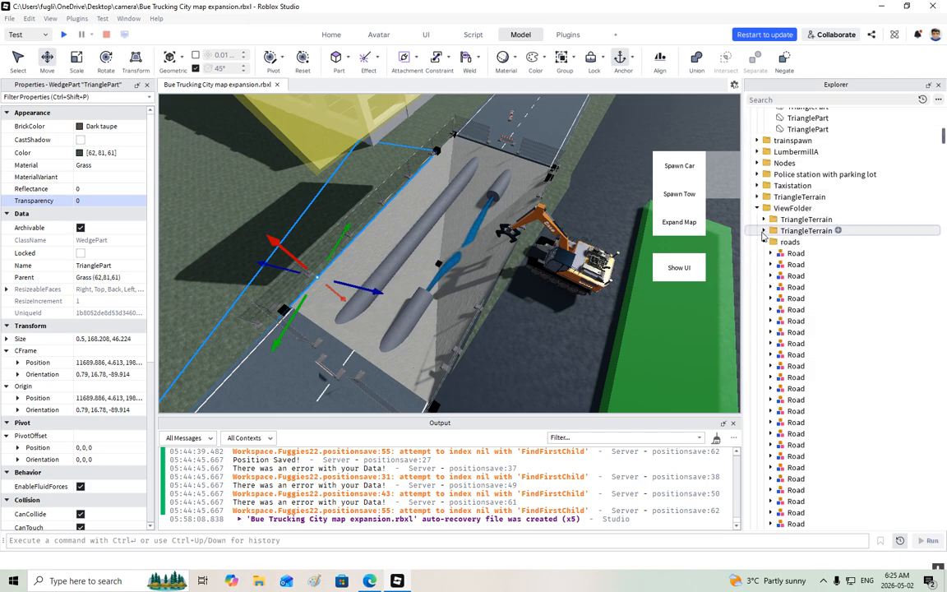
left_click(764, 242)
left_click(757, 208)
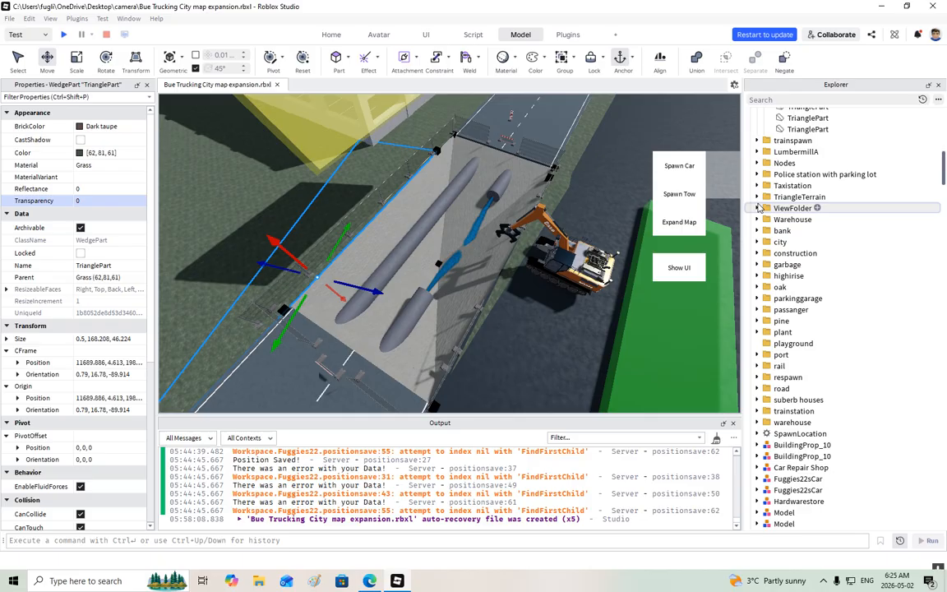
Step: Set the Transparency of the road Union in roadsitea to 0
scroll(789, 214, "up", 8)
left_click(787, 248)
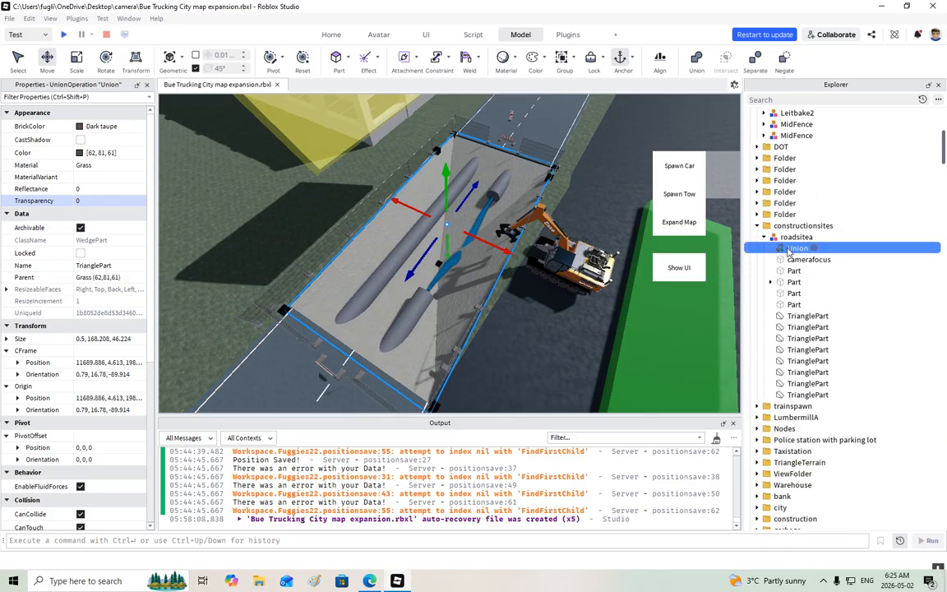
left_click(124, 224)
left_click_drag(143, 231, 105, 227)
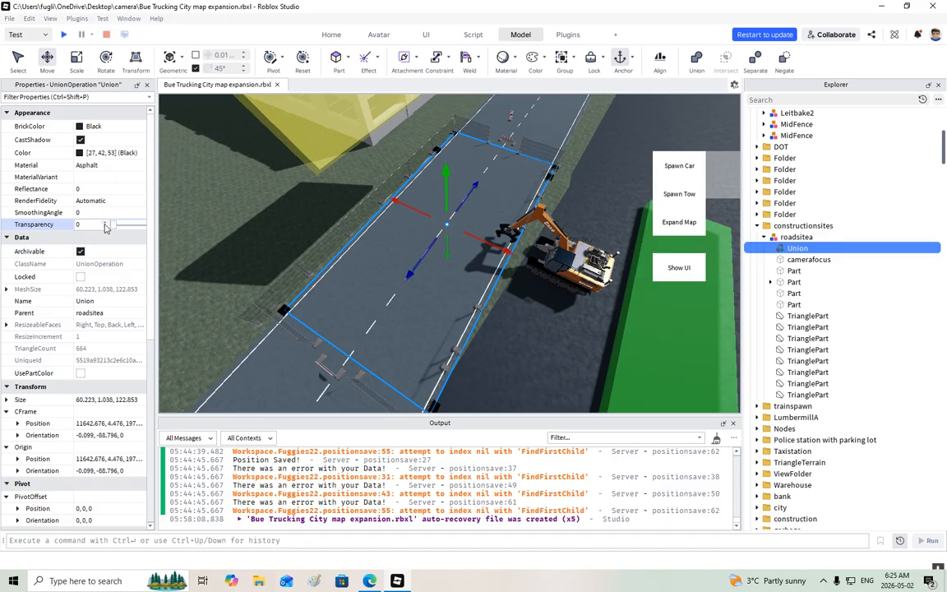
Step: Inspect which objects the roadsitea model contains, from camerafocus through the last TrianglePart, by highlighting them in the scene
scroll(142, 325, "down", 8)
scroll(142, 328, "up", 8)
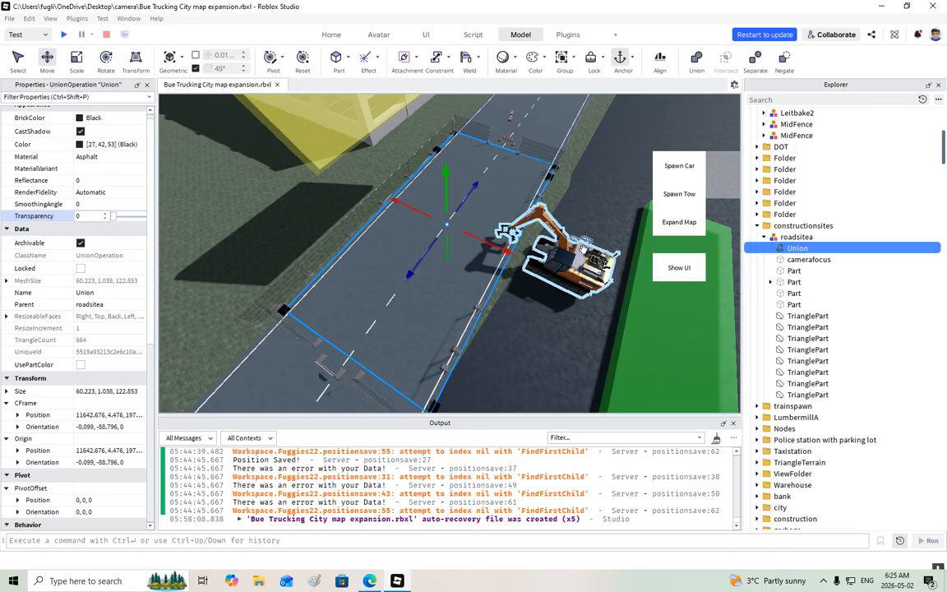
left_click(787, 259)
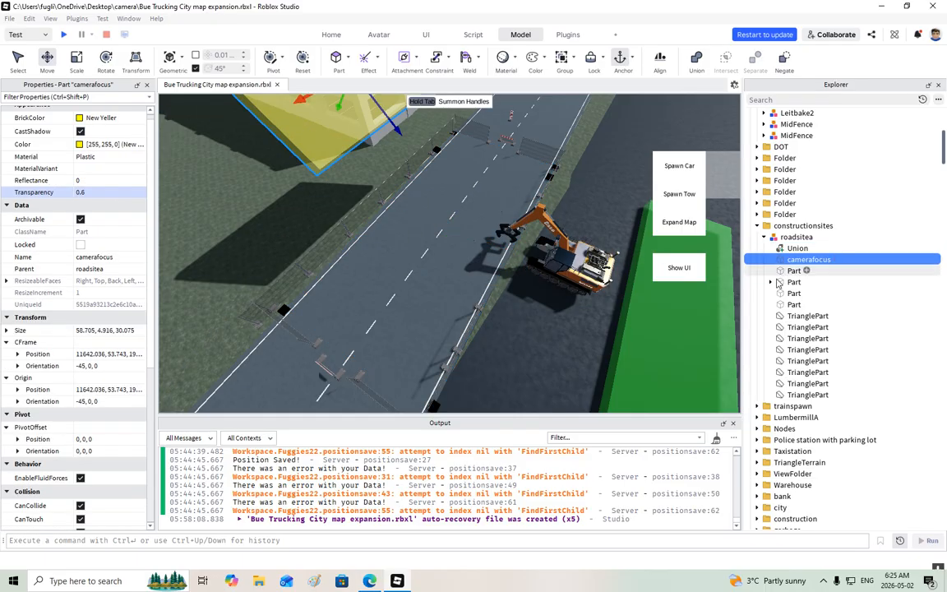
left_click(785, 396, "shift")
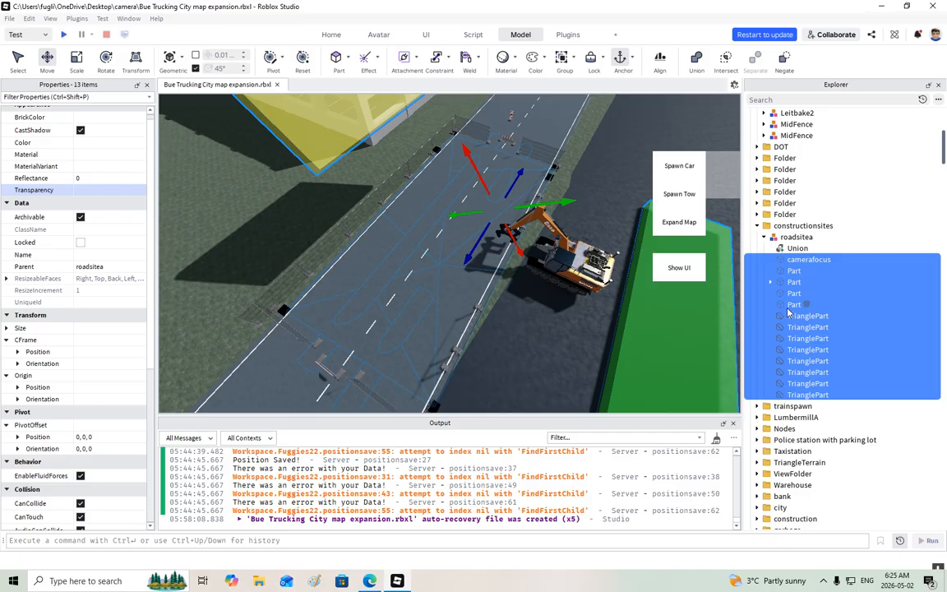
left_click(787, 307)
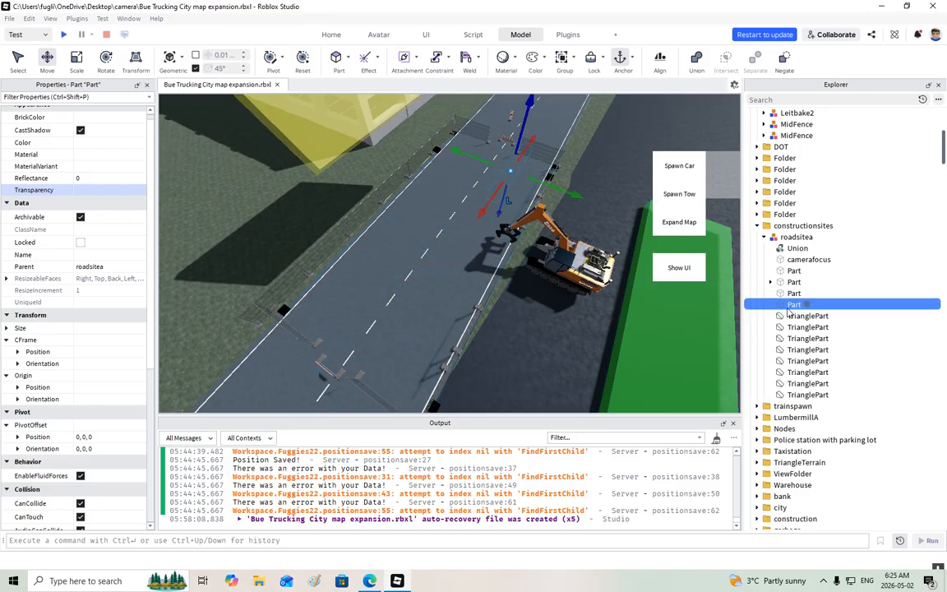
left_click(791, 237)
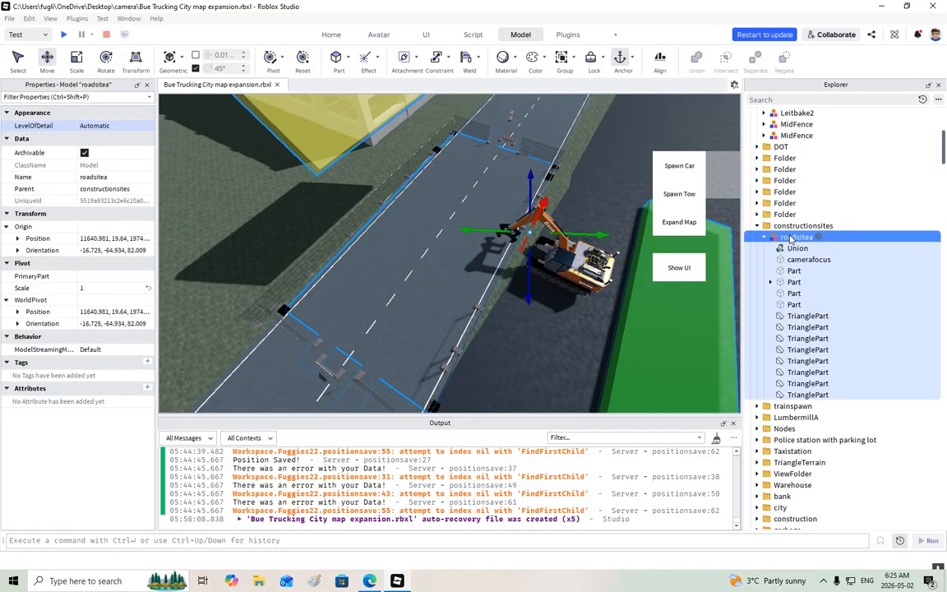
Step: Move the ConstructionBlocks folder containing the site's fences into the roadsitea model
left_click(341, 239)
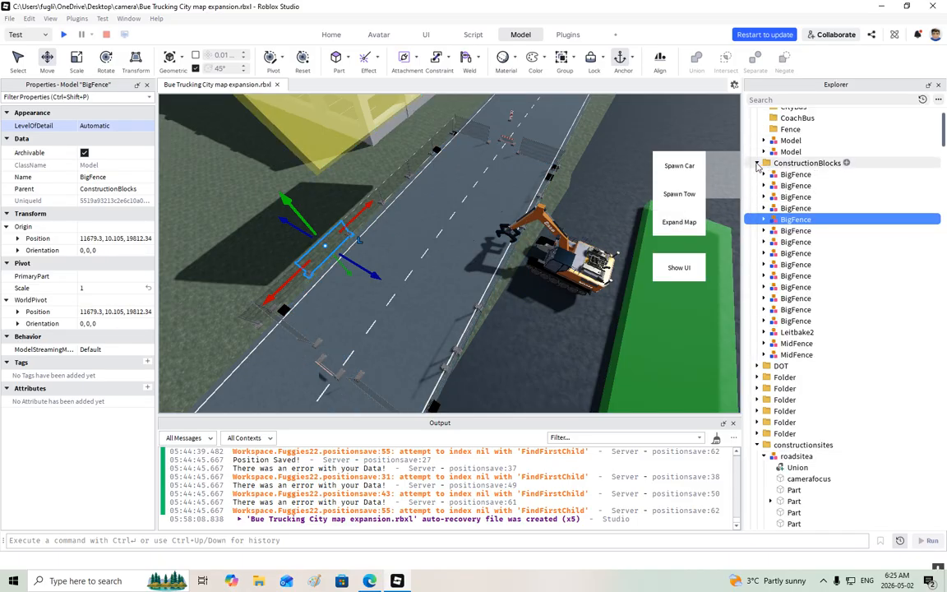
left_click(757, 163)
left_click(757, 253)
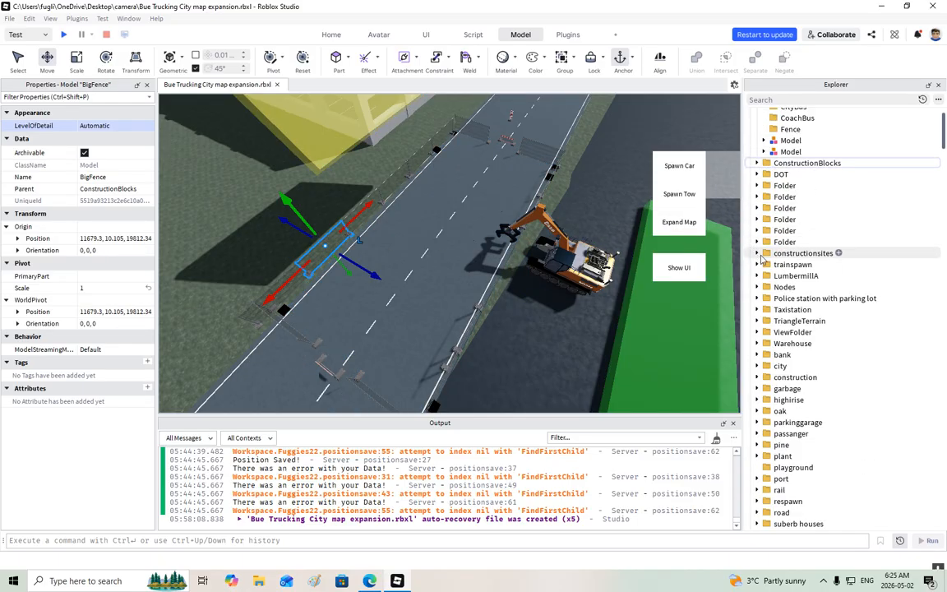
left_click_drag(785, 165, 785, 264)
left_click(765, 255)
left_click(765, 255)
Step: Set the Transparency of the Texture mesh part in the first BigFence under ConstructionBlocks to 0
left_click(771, 264)
left_click(778, 276)
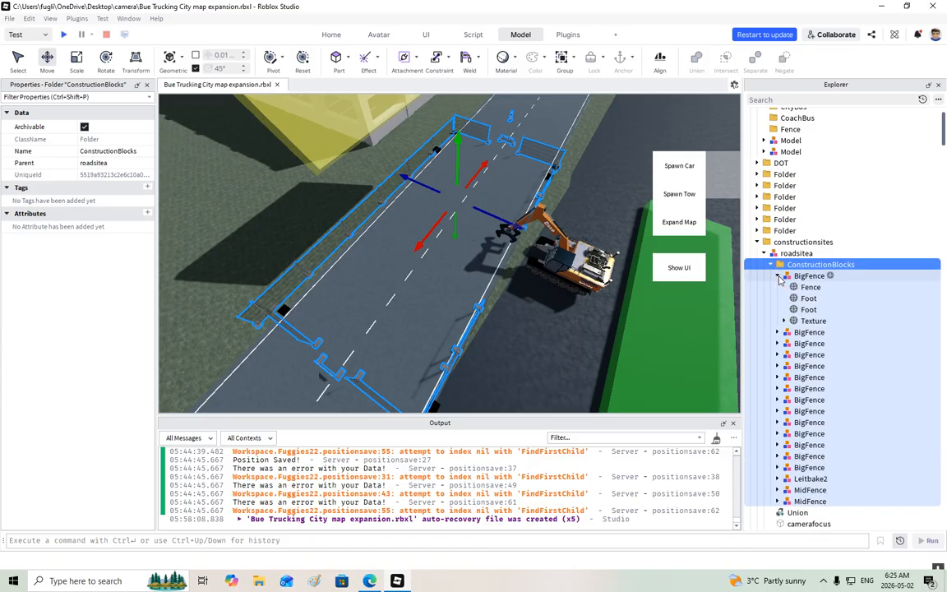
left_click(784, 320)
left_click(784, 320)
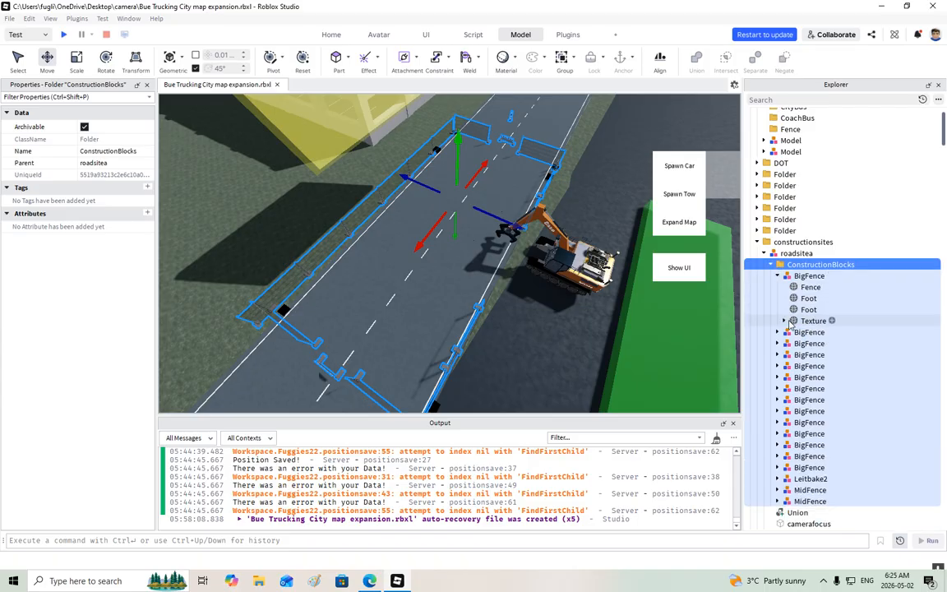
left_click(784, 321)
left_click(809, 320)
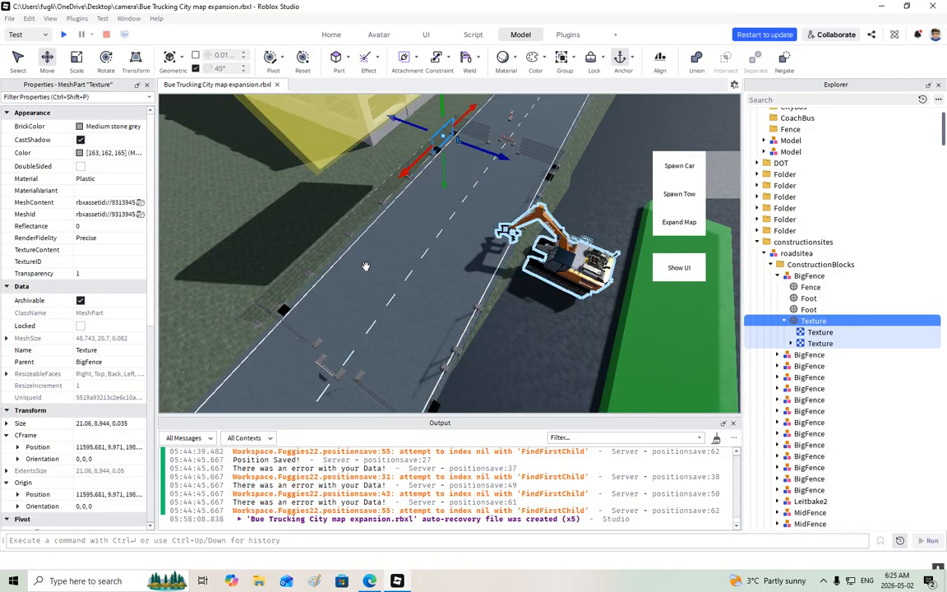
left_click(102, 273)
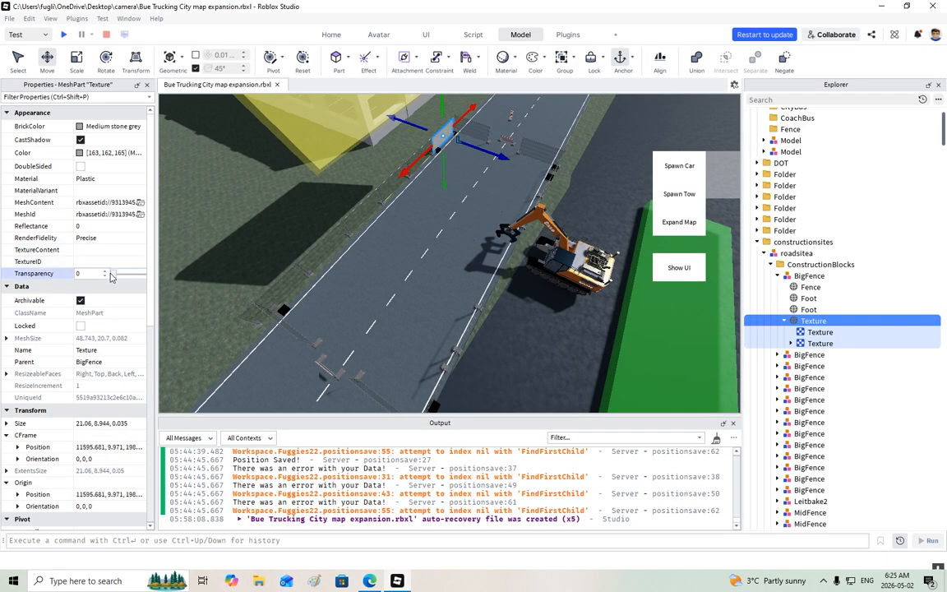
Step: Return the Transparency of the Texture mesh part in the first BigFence to 1 and collapse that fence
key("f")
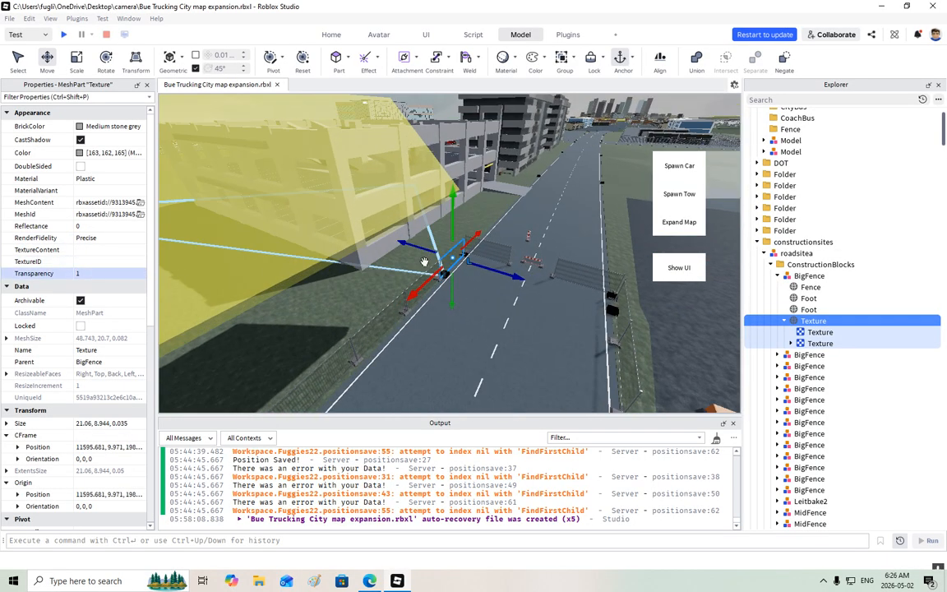
key("w")
right_click_drag(434, 262, 748, 284)
left_click(777, 276)
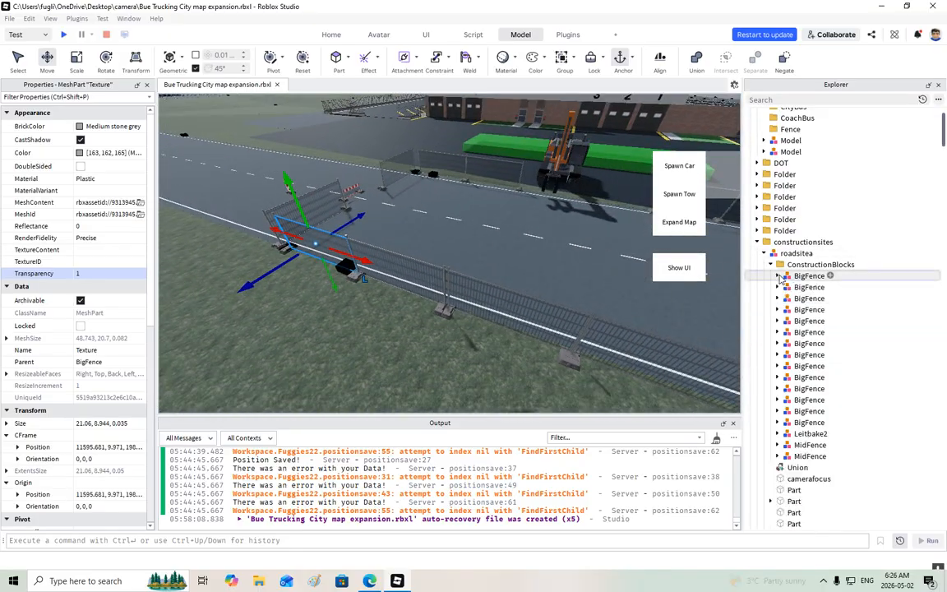
Step: Examine the layout of the ConstructionBlocks fences around the road section, both from overhead and close up
left_click(773, 264)
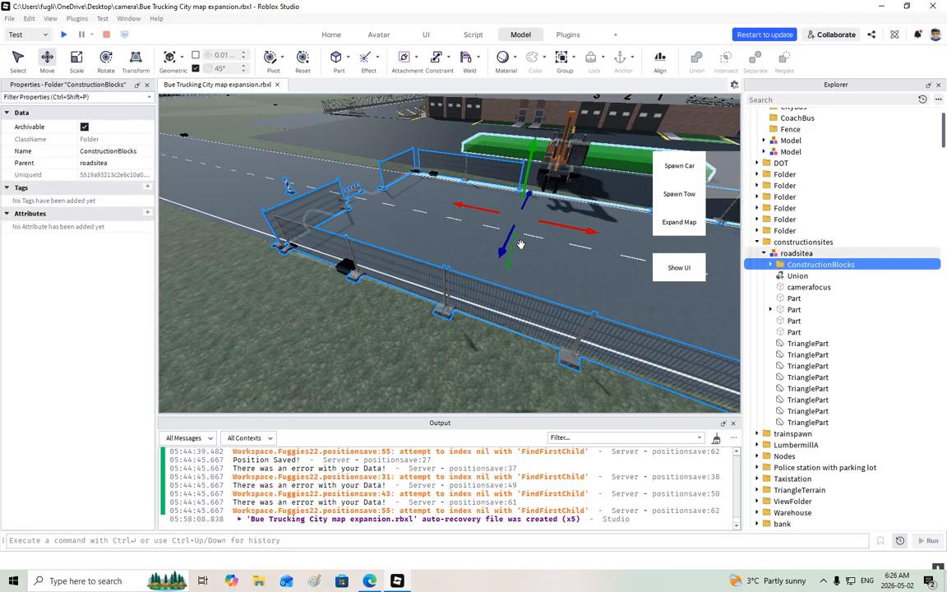
key("f")
key("d")
right_click_drag(581, 251, 567, 311)
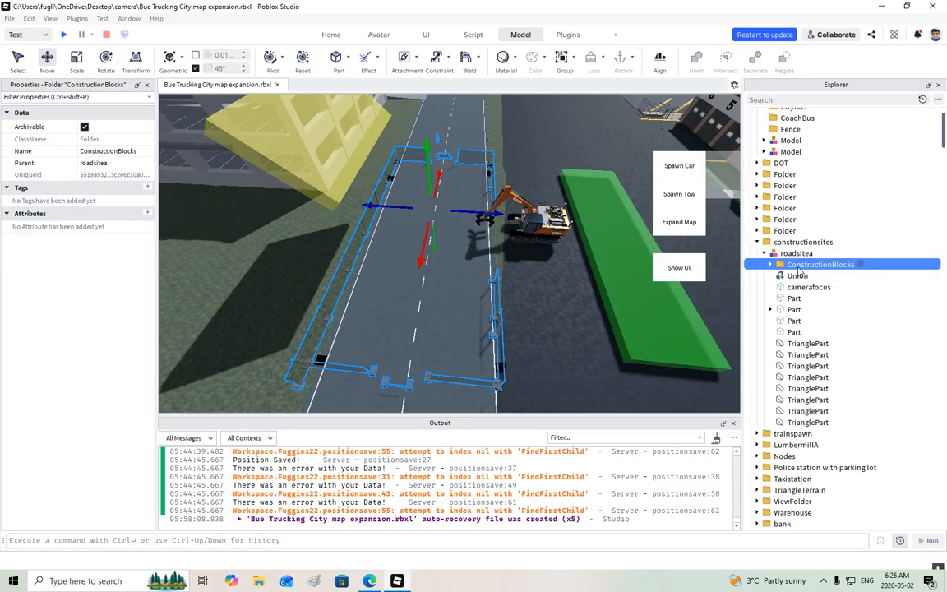
scroll(491, 295, "up", 10)
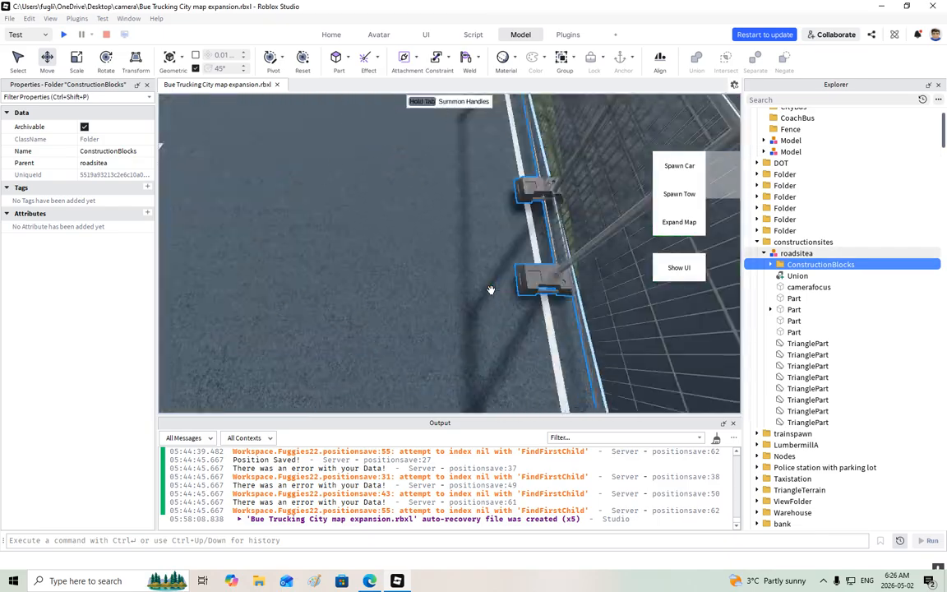
scroll(492, 292, "down", 8)
right_click_drag(491, 289, 491, 289)
scroll(491, 289, "up", 2)
Step: Disable the Water particle emitters in both Attachments of the roadsitea Part
left_click(770, 309)
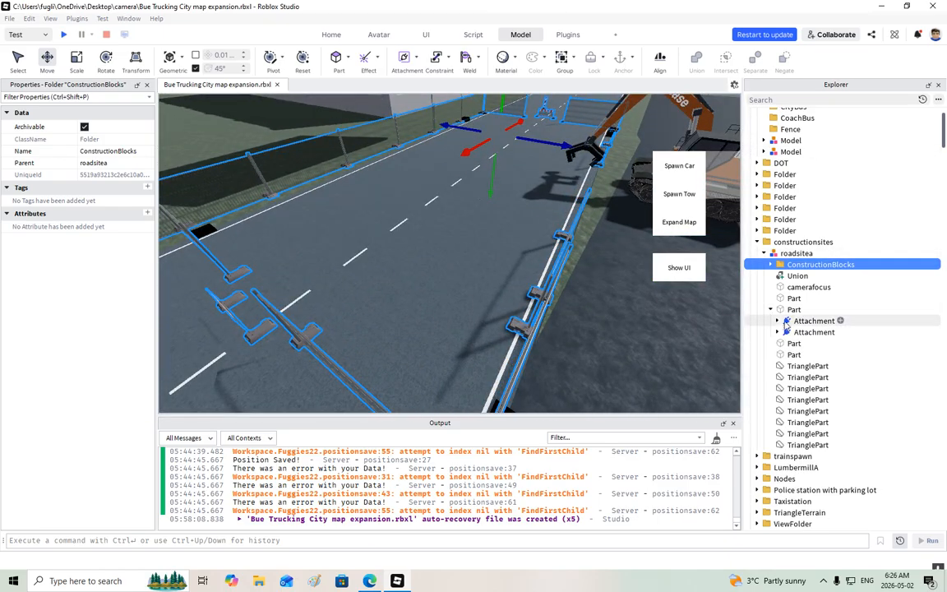
left_click(778, 321)
left_click(778, 343)
left_click(811, 332)
left_click(811, 354, "ctrl")
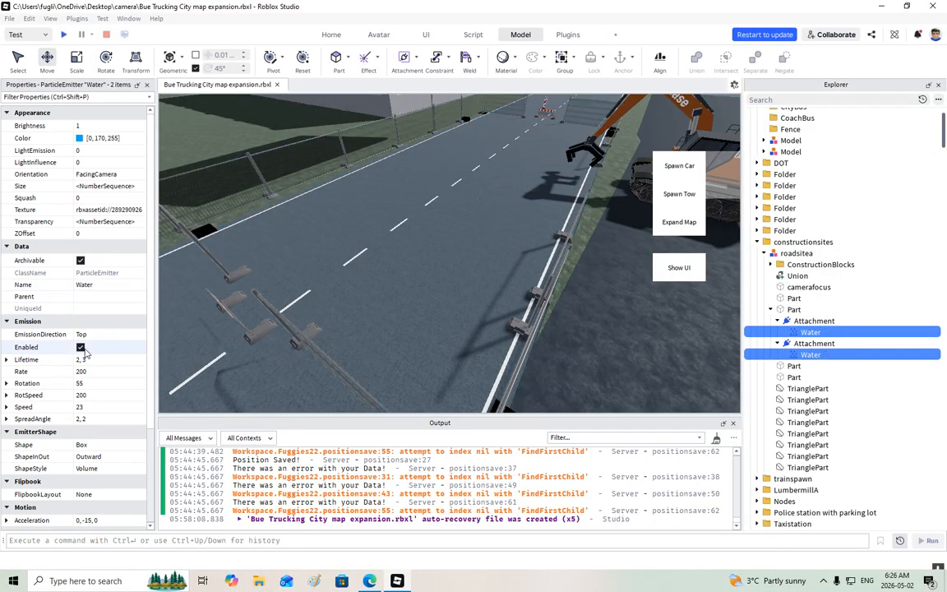
right_click_drag(249, 313, 337, 274)
scroll(336, 274, "down", 5)
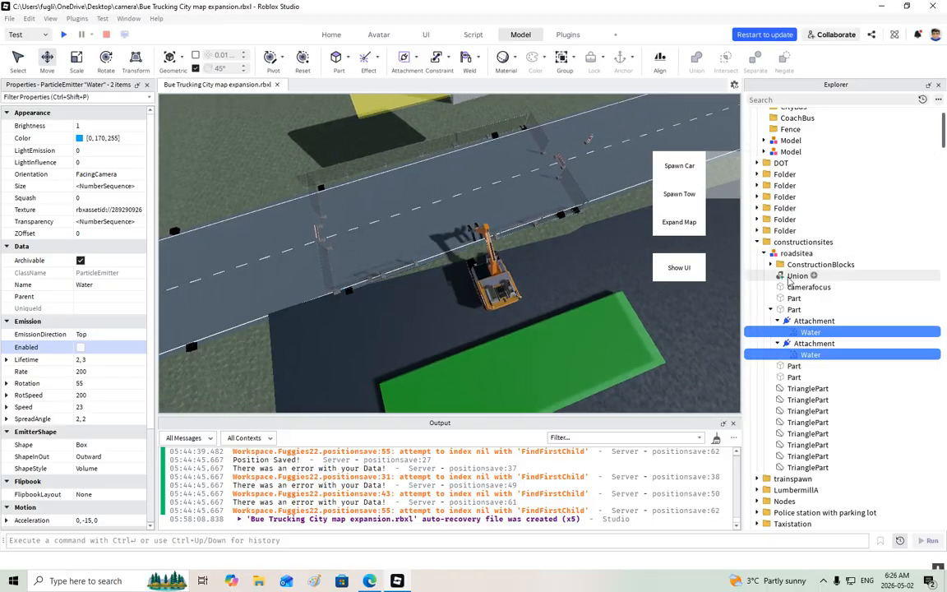
Step: Check the extent of the road Union and the contents of ConstructionBlocks, leaving the folder and the emitter Part collapsed
left_click(793, 277)
right_click_drag(486, 222, 495, 235)
left_click(770, 265)
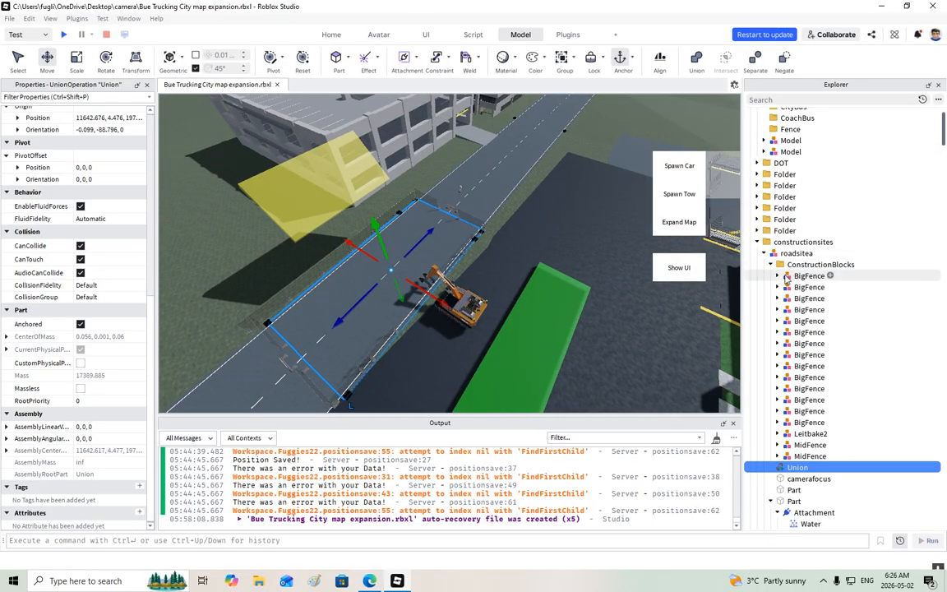
double_click(804, 265)
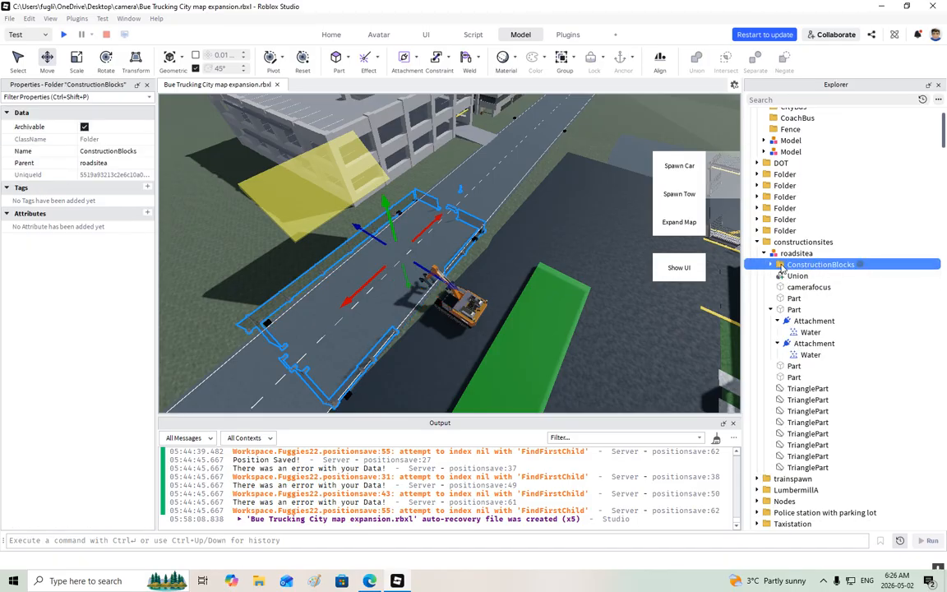
left_click(770, 310)
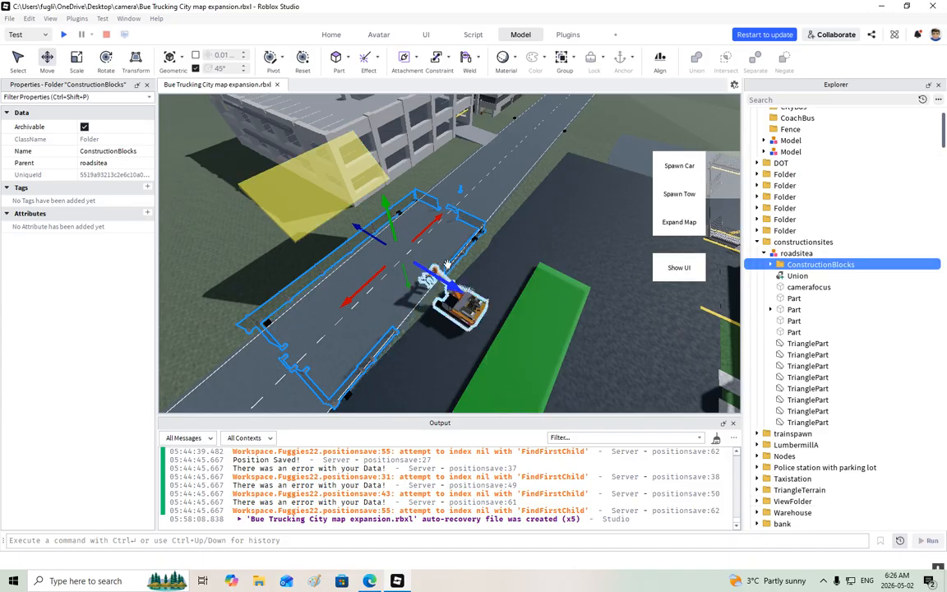
Step: Examine the fenced road section and its surroundings in the scene from several angles and distances
right_click_drag(385, 283, 377, 288)
right_click_drag(362, 337, 362, 337)
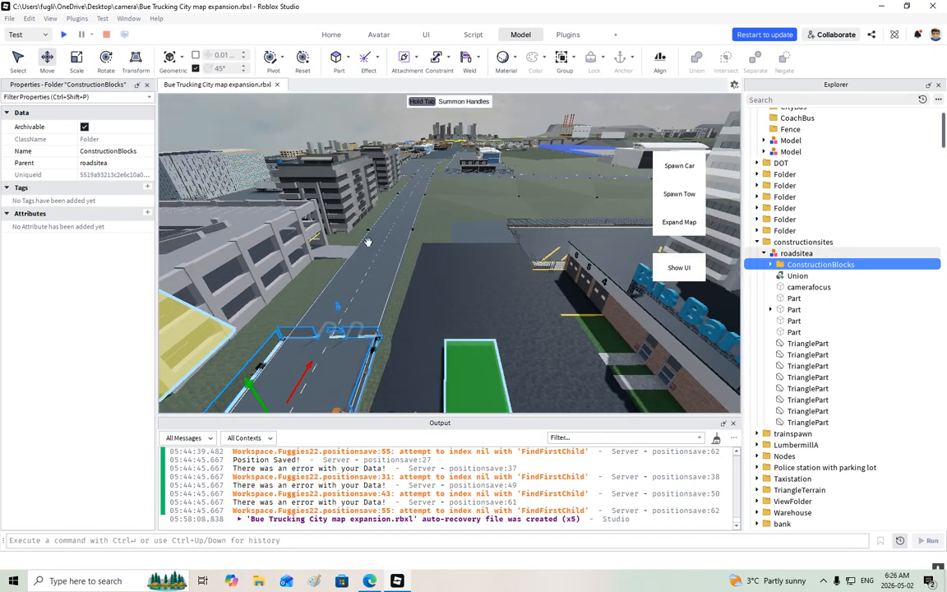
right_click_drag(514, 153, 513, 153)
right_click_drag(377, 176, 376, 176)
left_click_drag(375, 177, 408, 210)
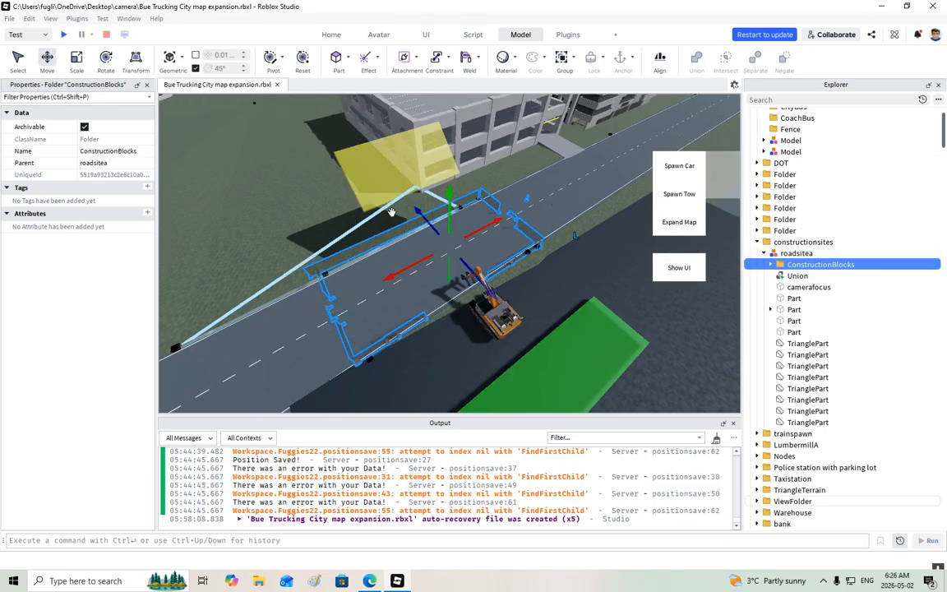
right_click_drag(392, 212, 393, 215)
key("w")
key("f")
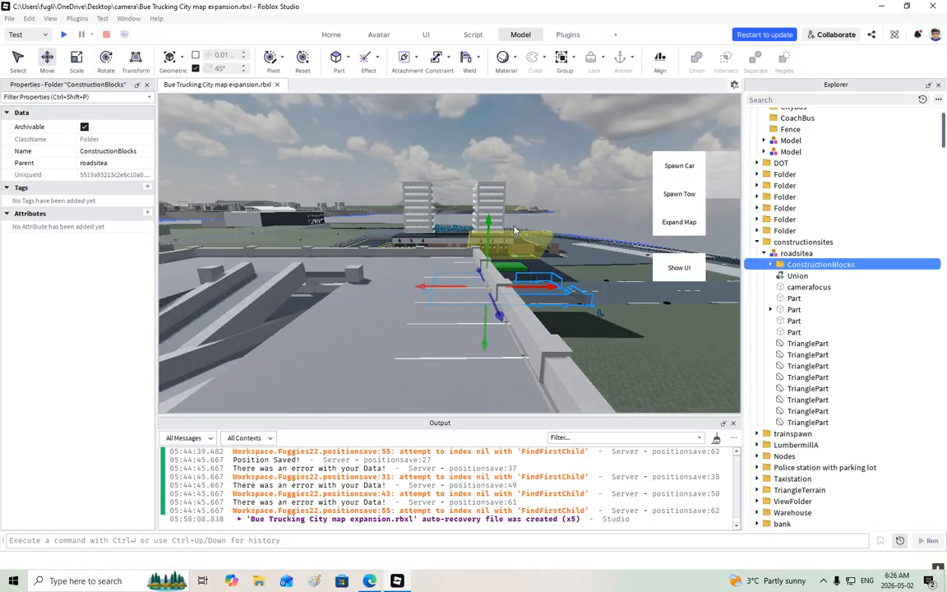
key("w")
right_click_drag(513, 230, 511, 228)
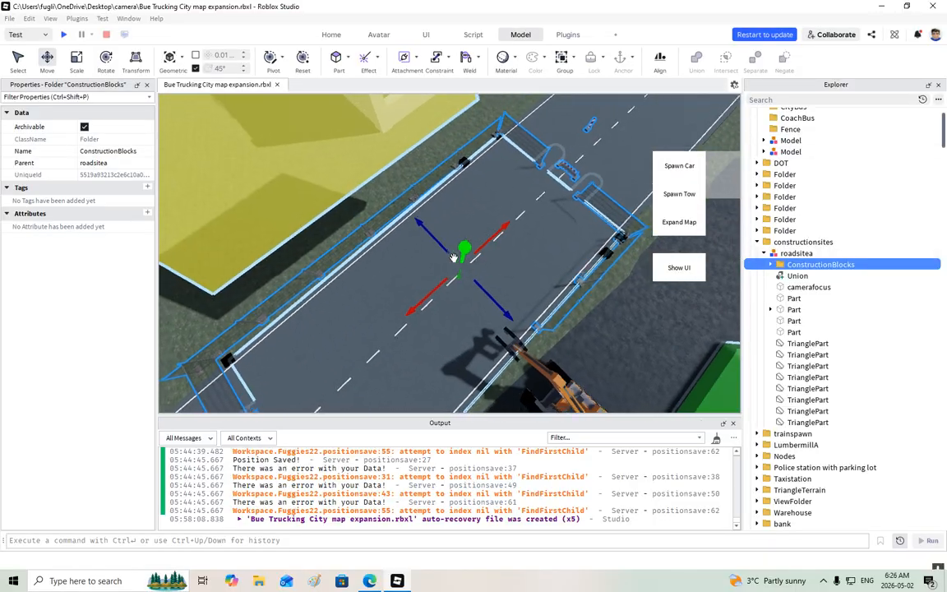
right_click_drag(453, 257, 522, 263)
scroll(522, 263, "up", 4)
scroll(522, 263, "down", 4)
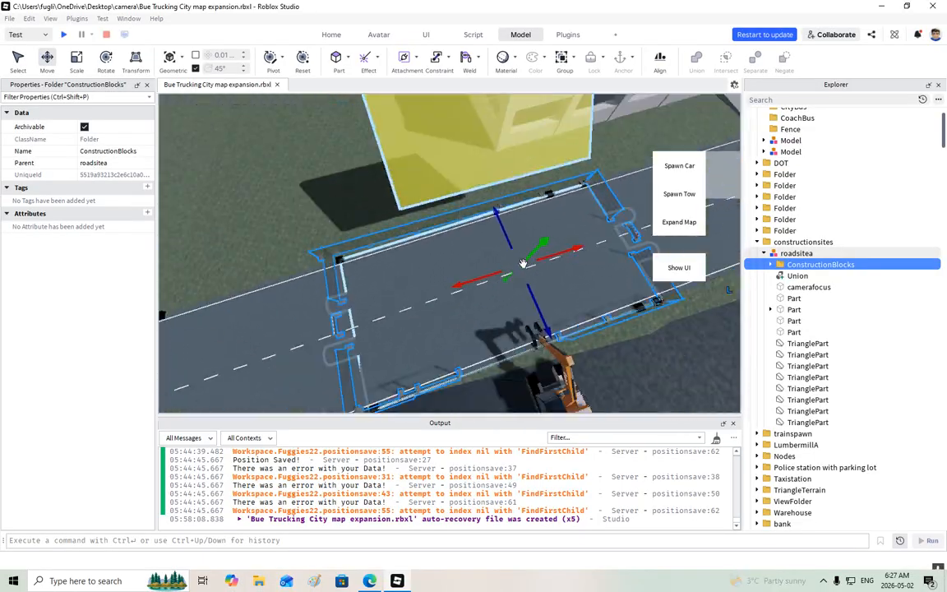
scroll(523, 263, "down", 1)
Step: Move the roadsitea model from the workspace constructionsites folder into ServerStorage
left_click(765, 253)
left_click(789, 255)
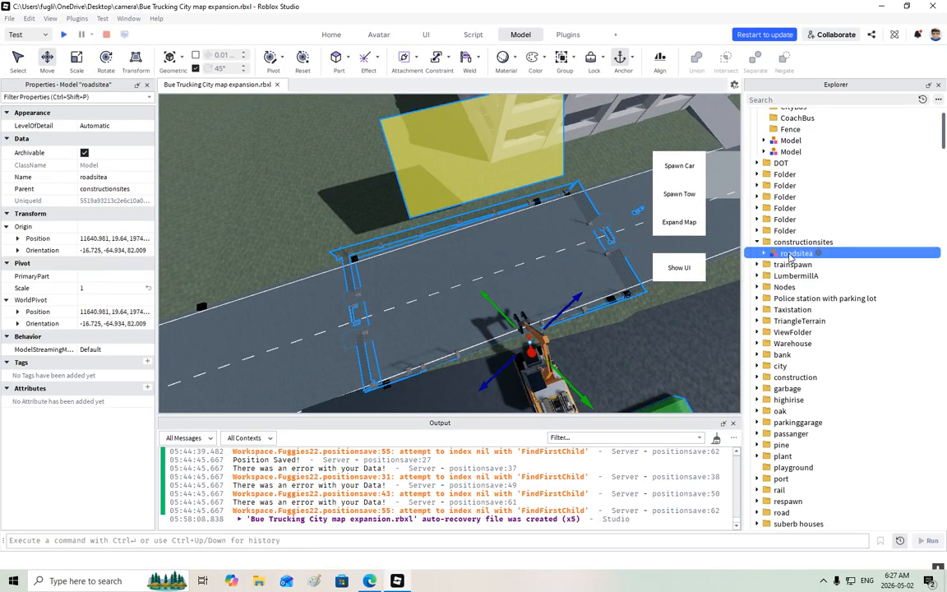
right_click_drag(711, 282, 712, 283)
left_click_drag(791, 256, 785, 278)
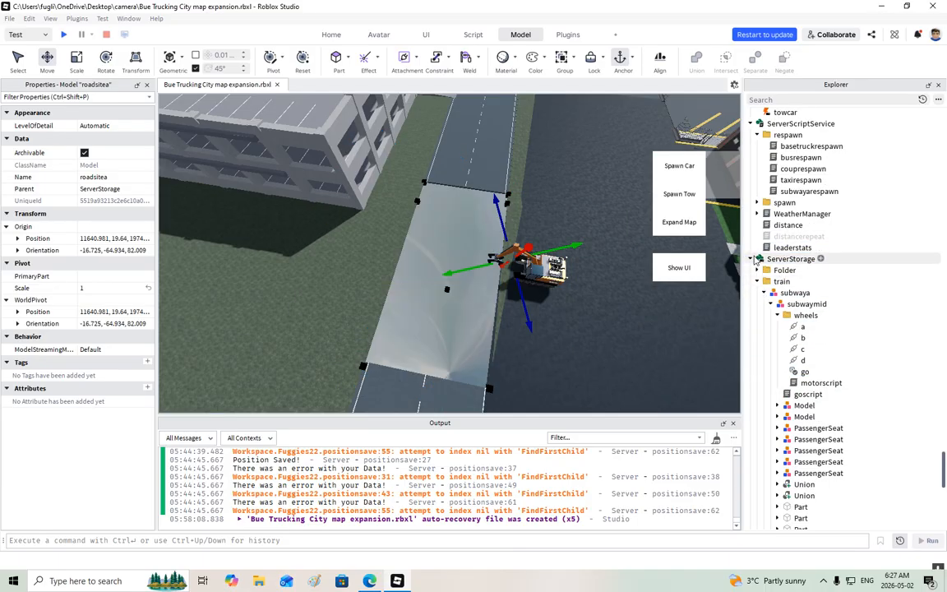
left_click(758, 282)
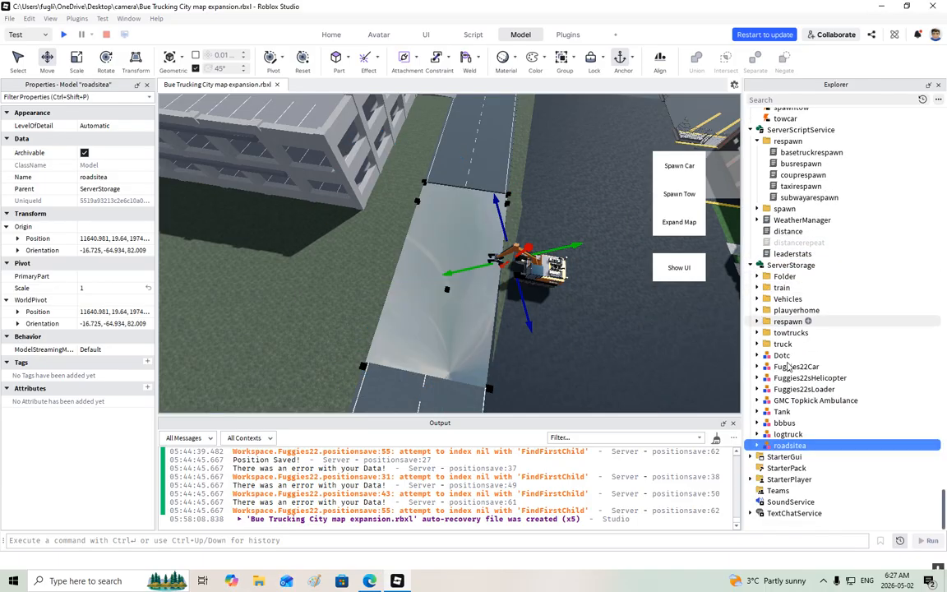
Step: Group roadsitea into a new folder in ServerStorage and name the folder constructionsites
right_click(781, 446)
right_click(787, 466)
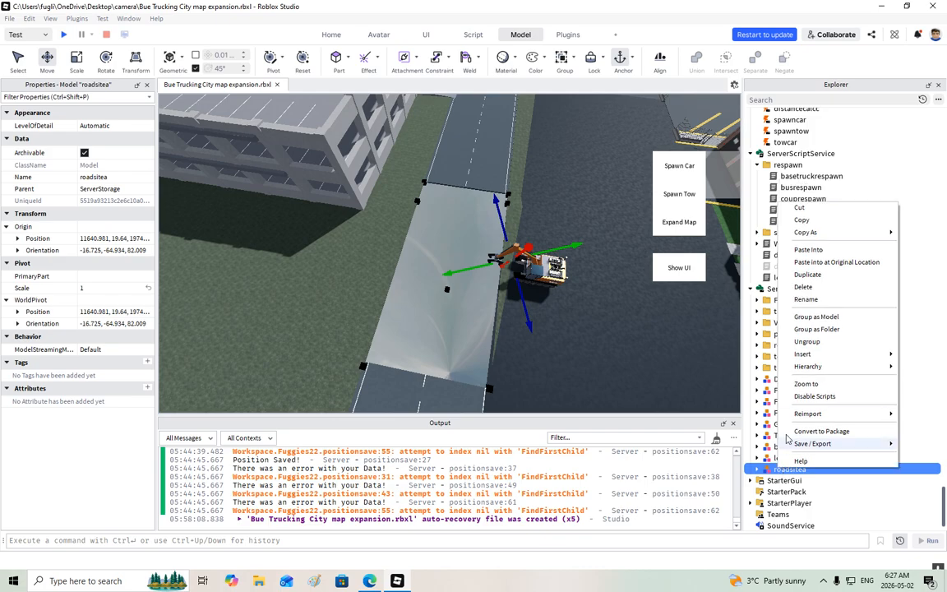
left_click(817, 329)
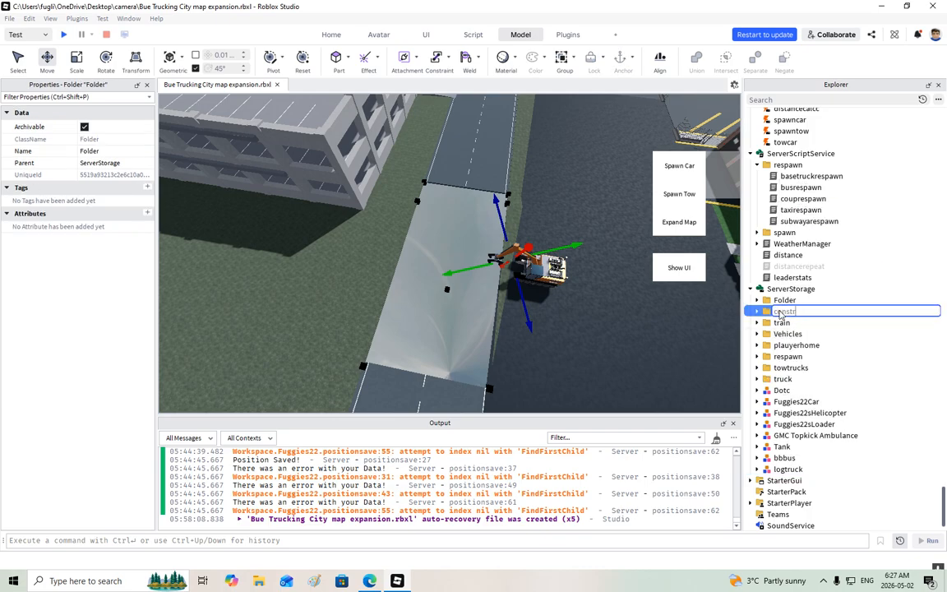
type("es")
key("Return")
Step: Duplicate the road Union inside the stored roadsitea model and rename the copy sitea
left_click(756, 300)
left_click(757, 301)
left_click(756, 311)
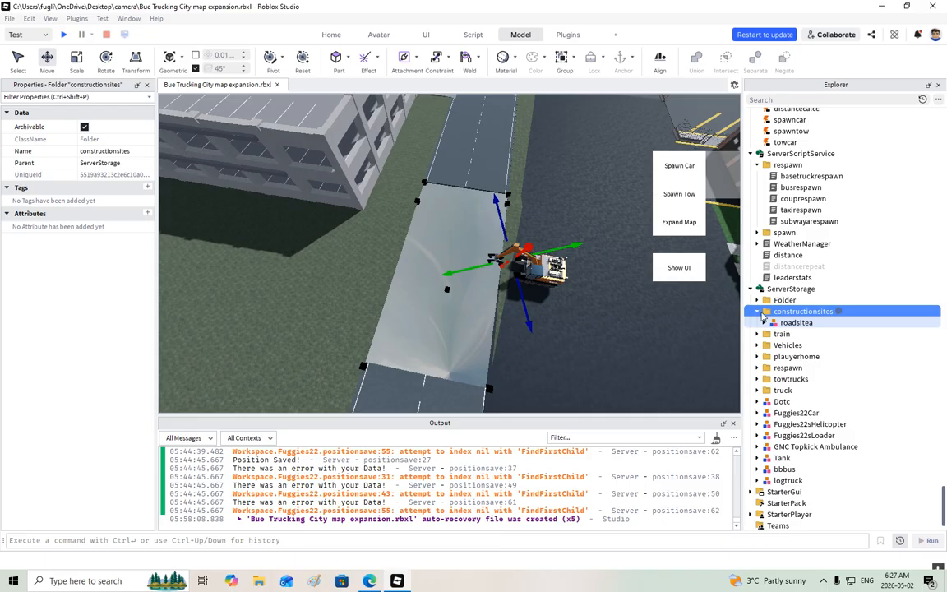
left_click(765, 323)
left_click(793, 347)
right_click(792, 348)
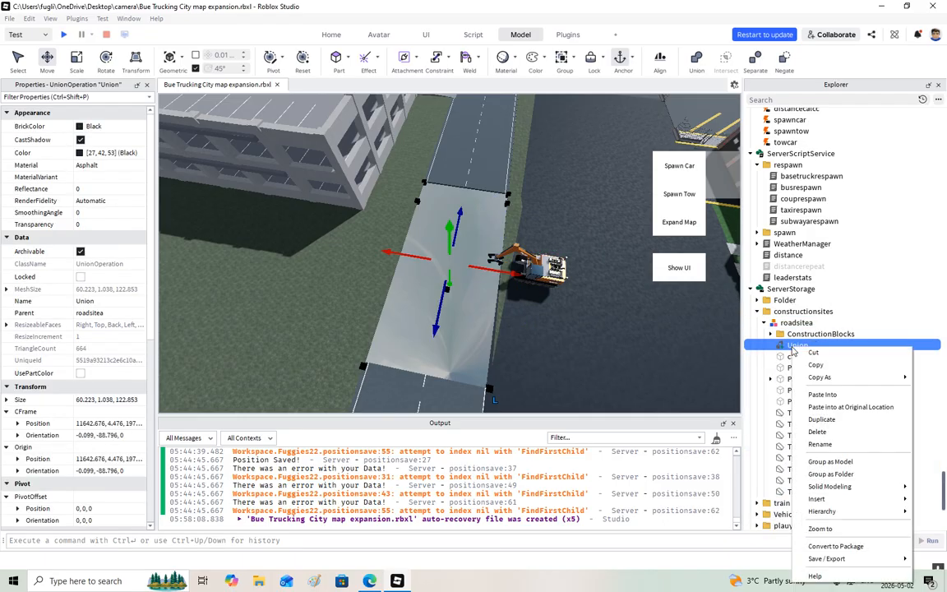
left_click(822, 419)
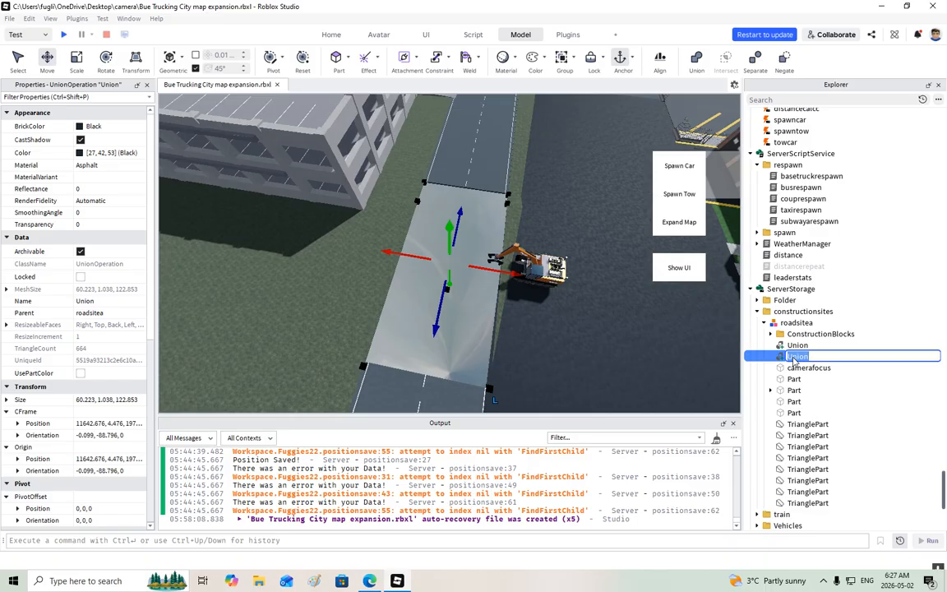
left_click(793, 358)
type("sitea")
key("Return")
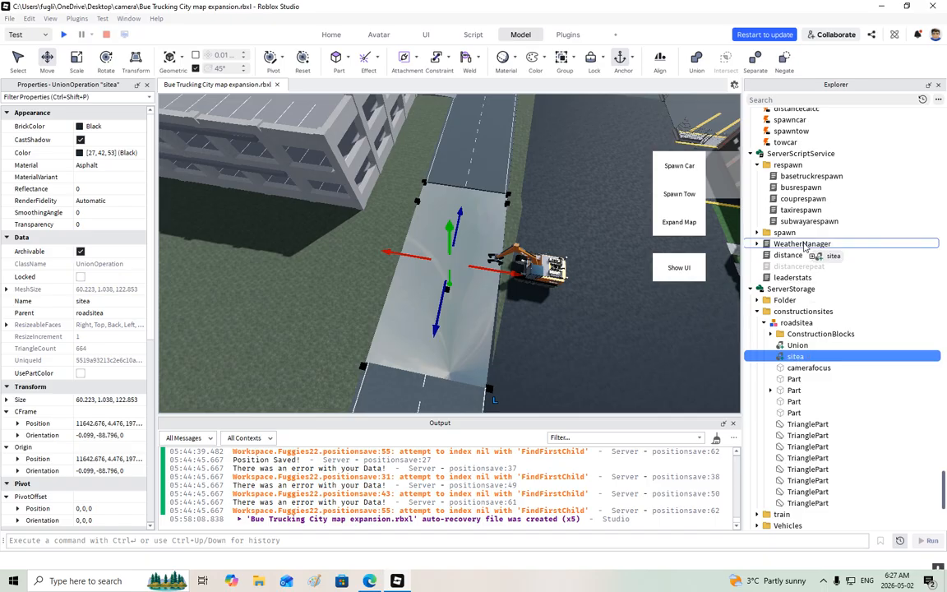
scroll(803, 247, "up", 15)
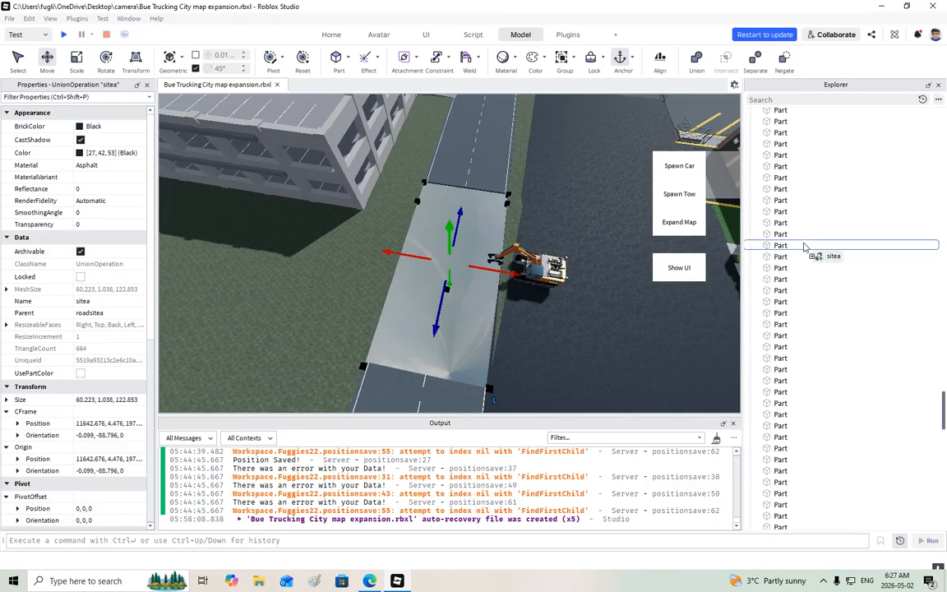
scroll(804, 246, "up", 15)
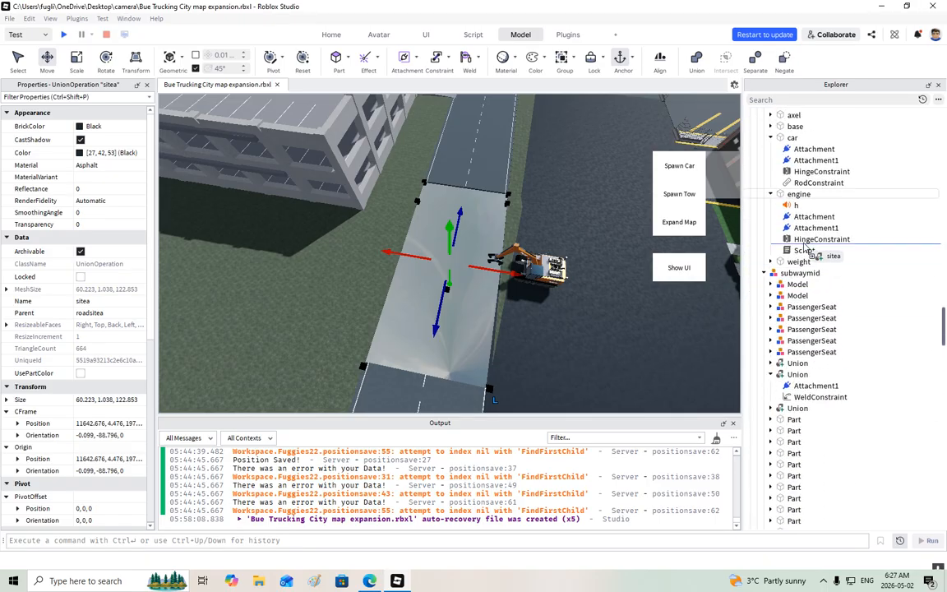
scroll(804, 247, "up", 15)
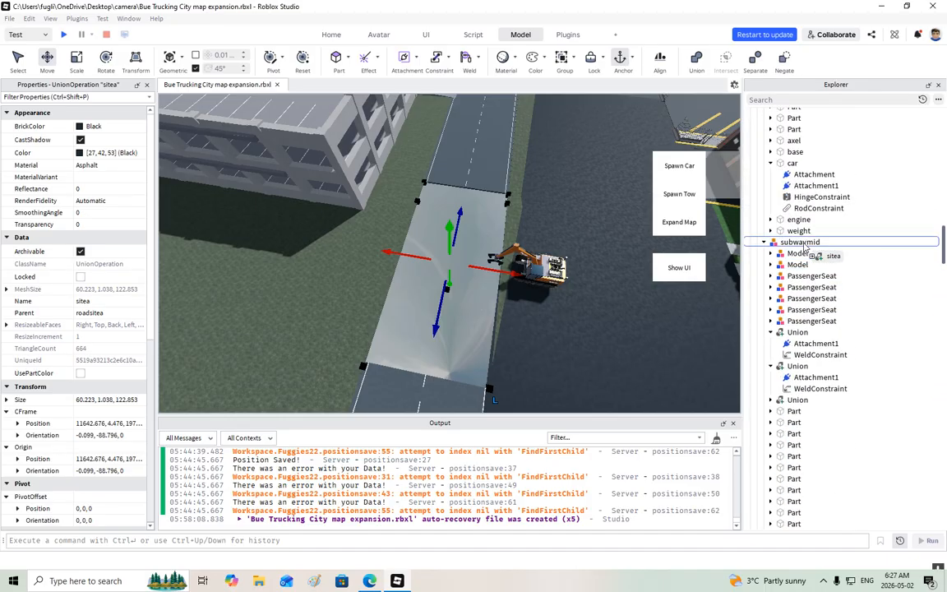
scroll(804, 246, "up", 1)
scroll(804, 246, "down", 6)
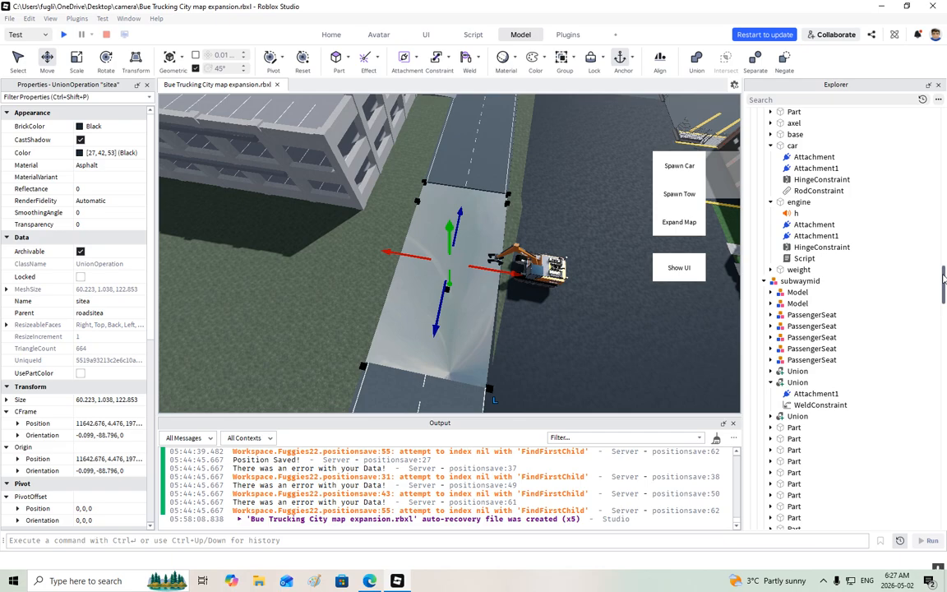
scroll(923, 477, "down", 2)
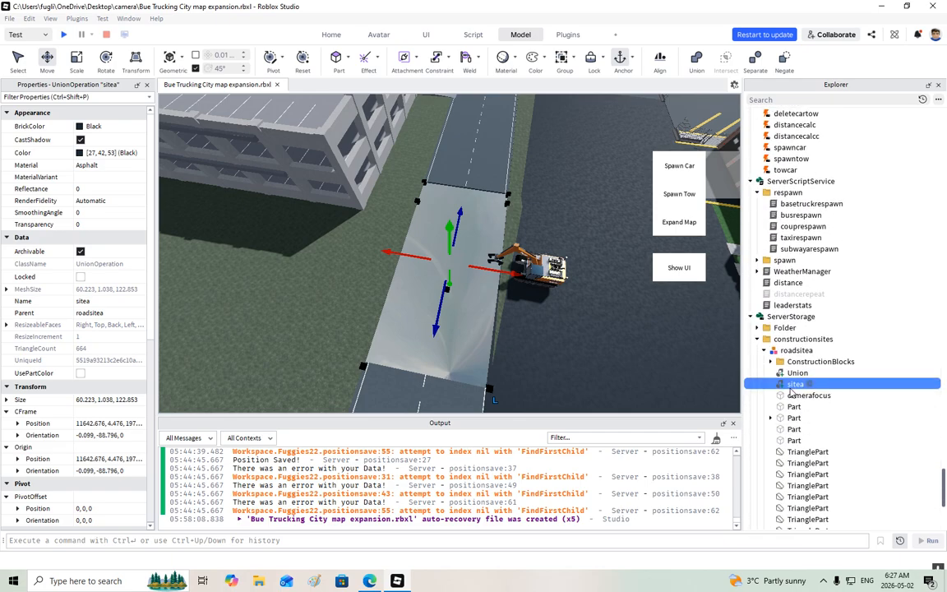
Step: Move the sitea union out of roadsitea into the workspace's ViewFolder
left_click(793, 374)
left_click(794, 384)
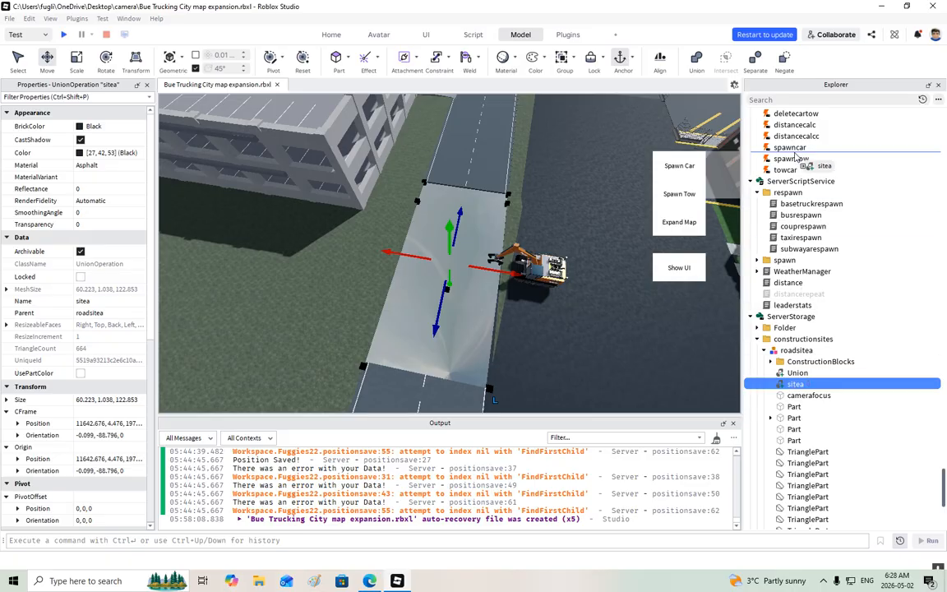
left_click_drag(795, 155, 797, 156)
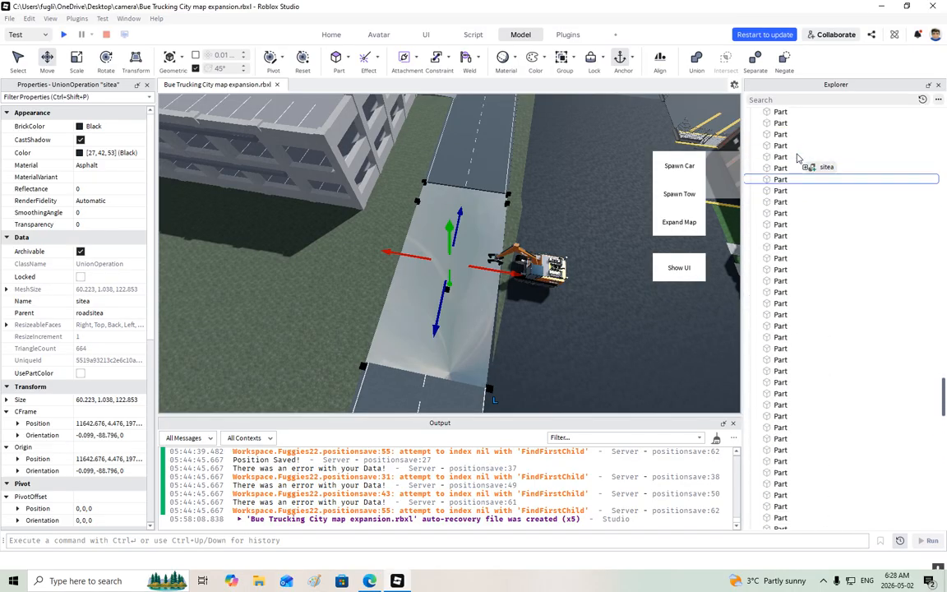
left_click_drag(796, 156, 794, 267)
scroll(794, 267, "down", 4)
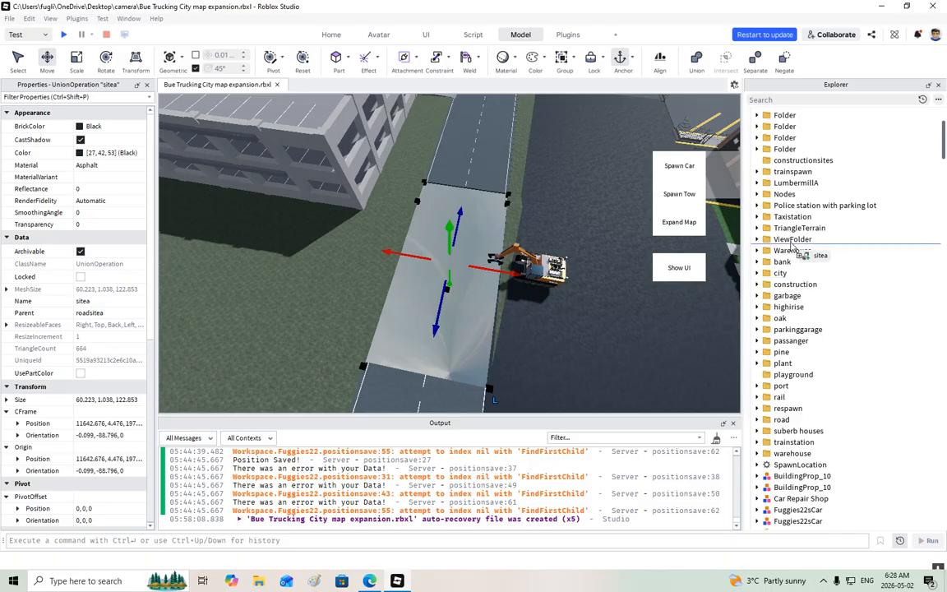
left_click_drag(791, 244, 791, 241)
Step: Group the sitea union in ViewFolder into a new folder and name the folder constructionsites
right_click(795, 284)
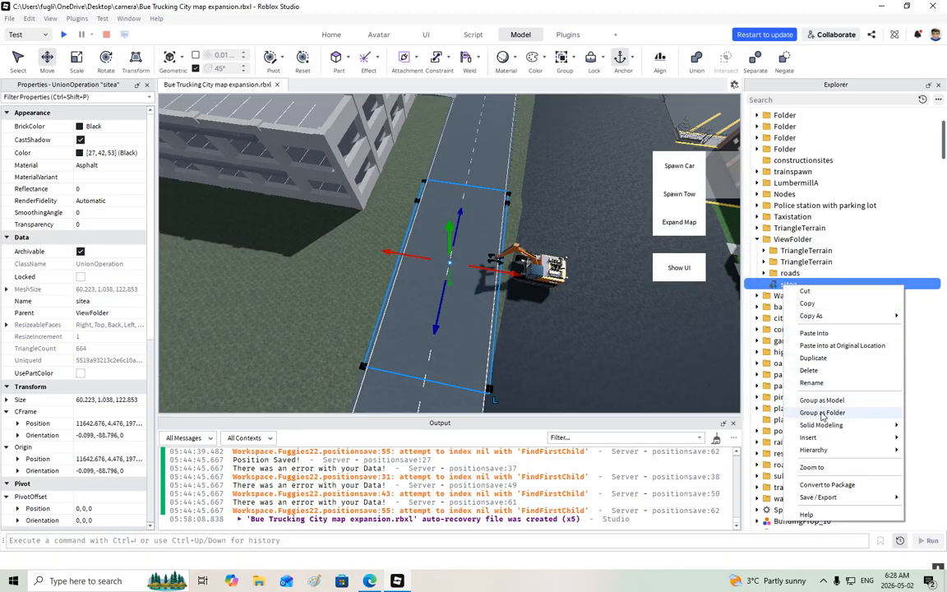
left_click(821, 411)
left_click(791, 251)
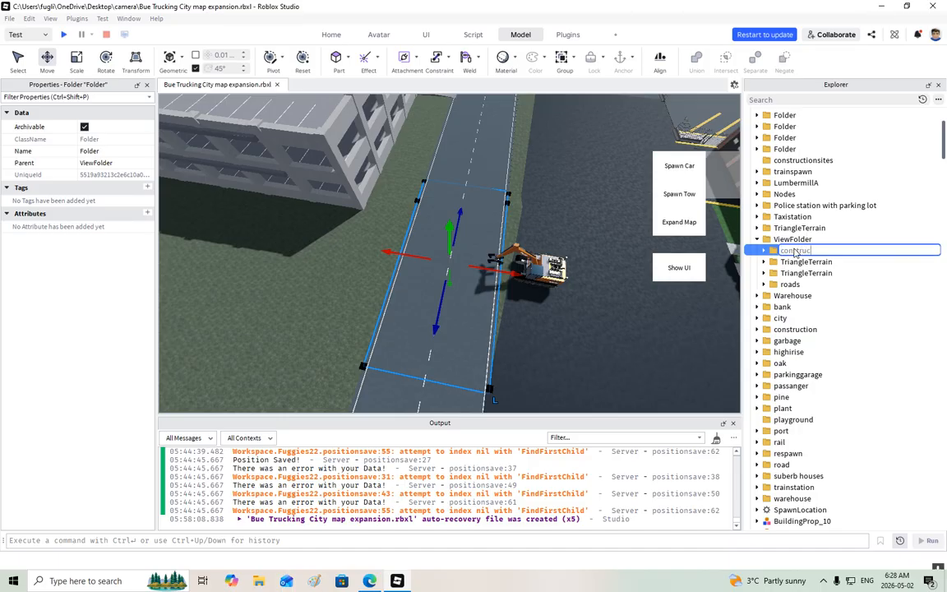
type("constructionsites")
key("Return")
Step: Group the sitea union inside ViewFolder's constructionsites folder as a model and name the model sitea
left_click(765, 251)
left_click(794, 261)
right_click(795, 261)
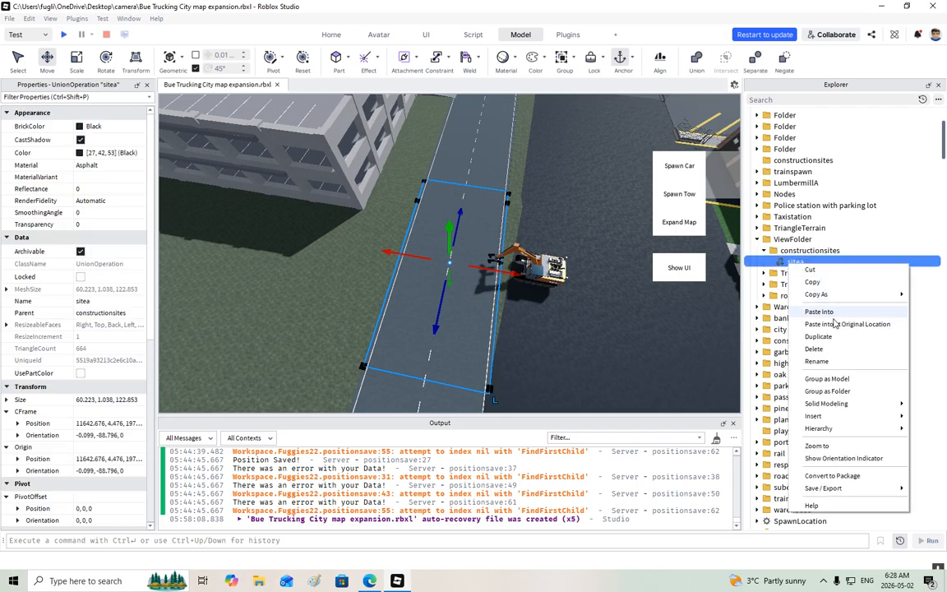
left_click(827, 378)
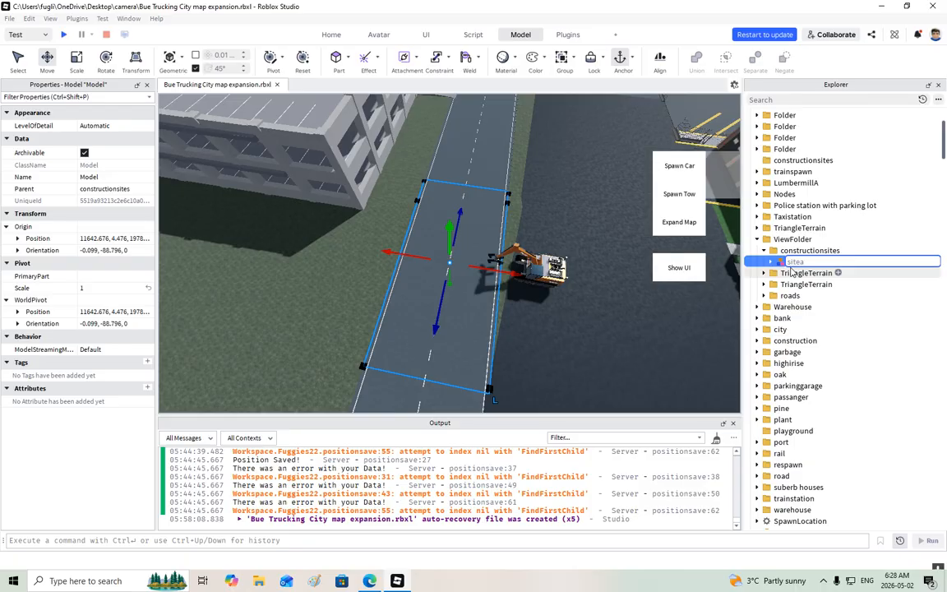
key("Return")
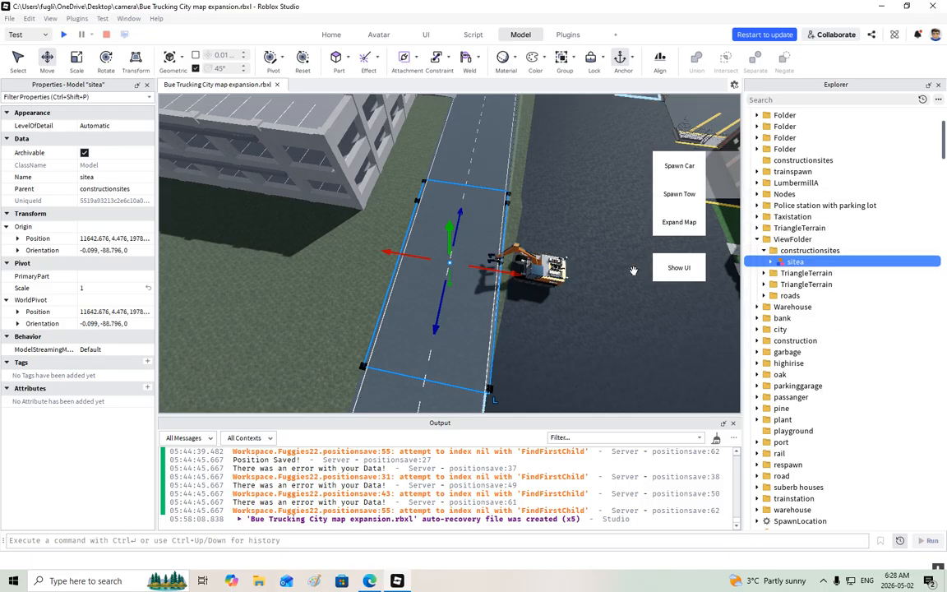
Step: Set the transparency of the union inside ViewFolder's sitea model to 1
left_click(770, 261)
left_click(802, 272)
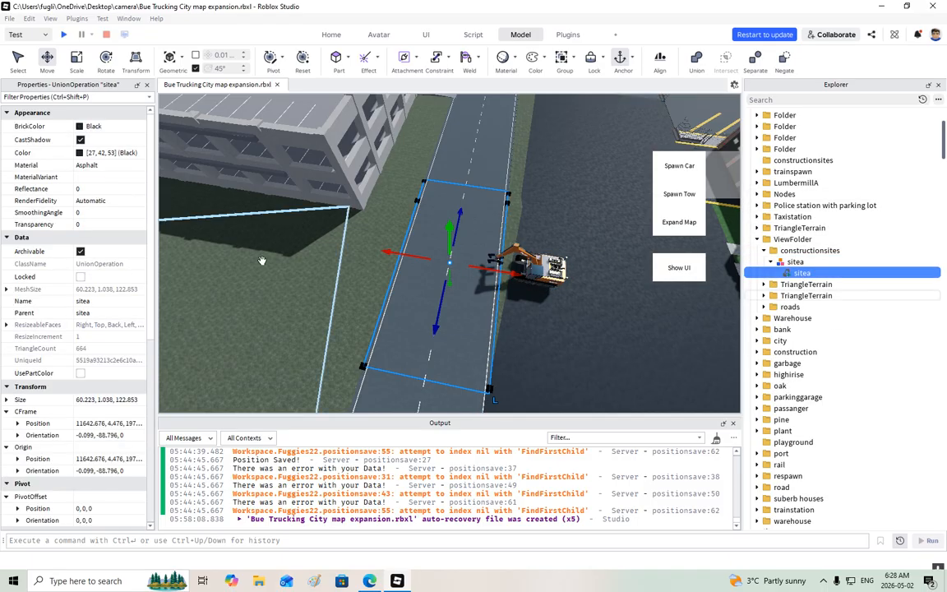
scroll(131, 329, "down", 8)
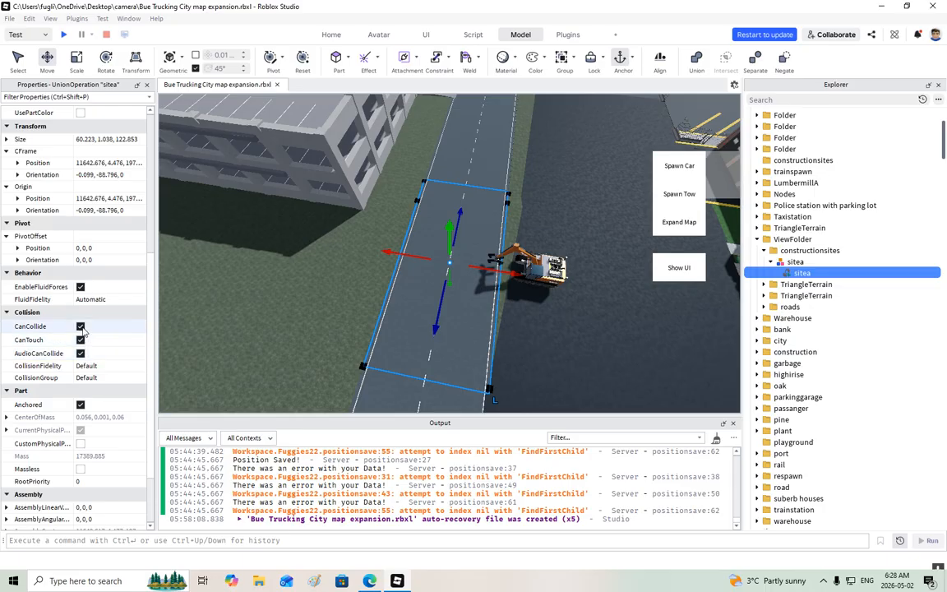
scroll(86, 320, "up", 8)
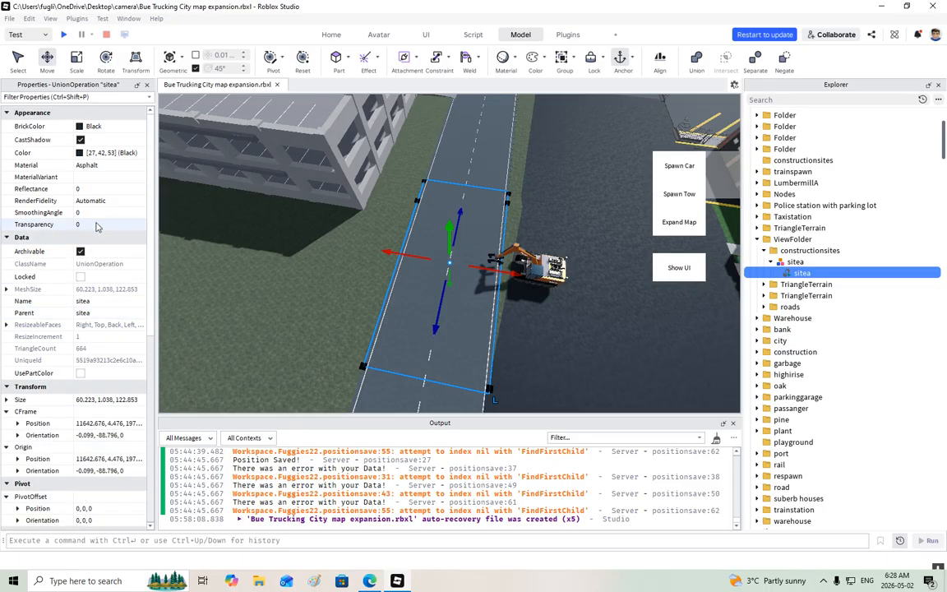
left_click_drag(114, 227, 178, 230)
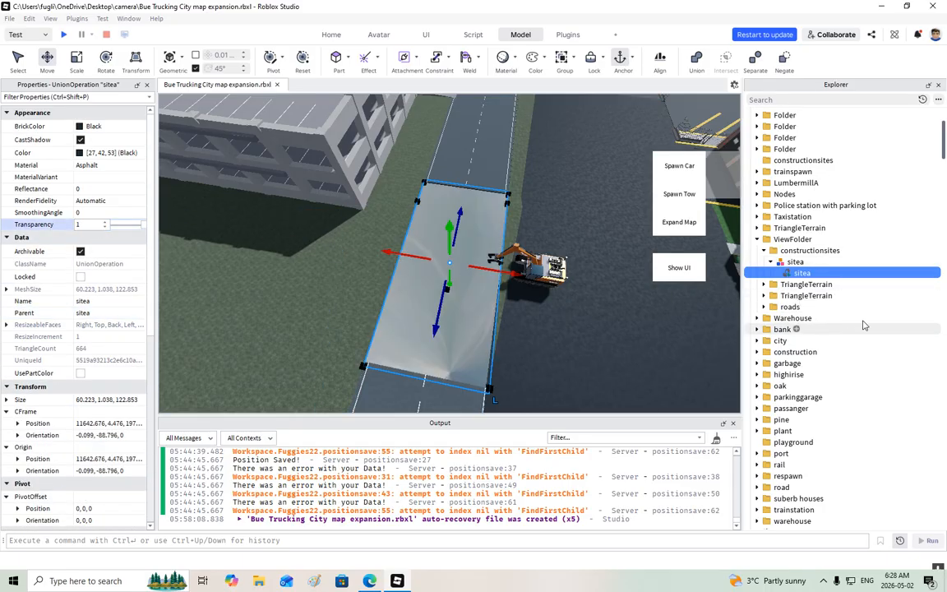
Step: Duplicate the roadsitea model stored in ServerStorage's constructionsites folder and move the copy into Workspace
left_click_drag(943, 158, 945, 549)
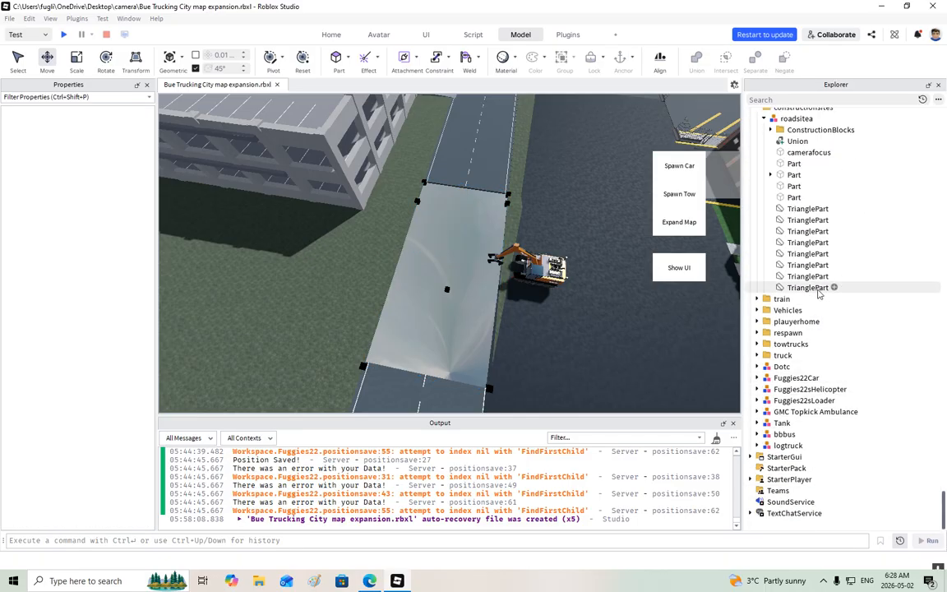
scroll(748, 279, "up", 3)
left_click(764, 215)
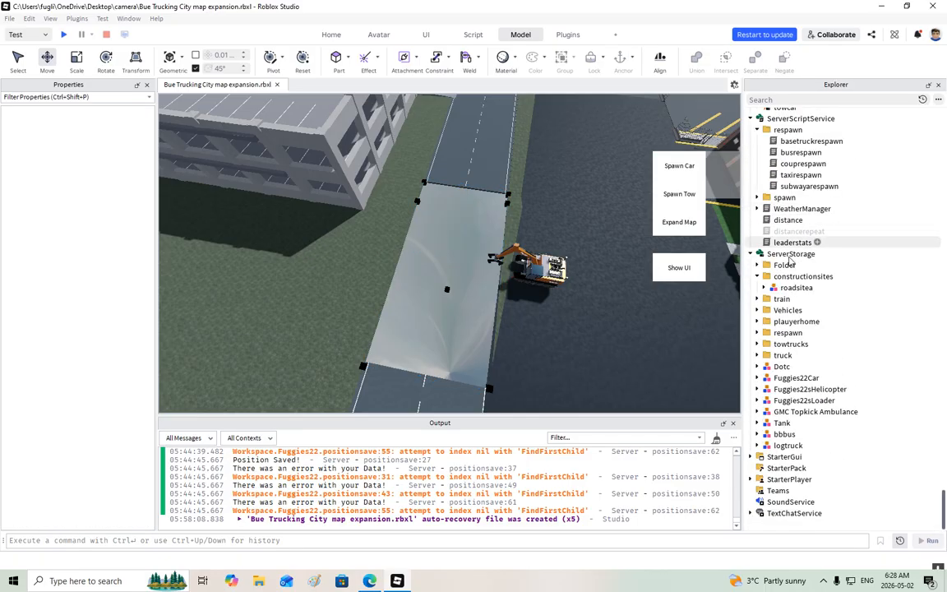
left_click(794, 287)
right_click(796, 288)
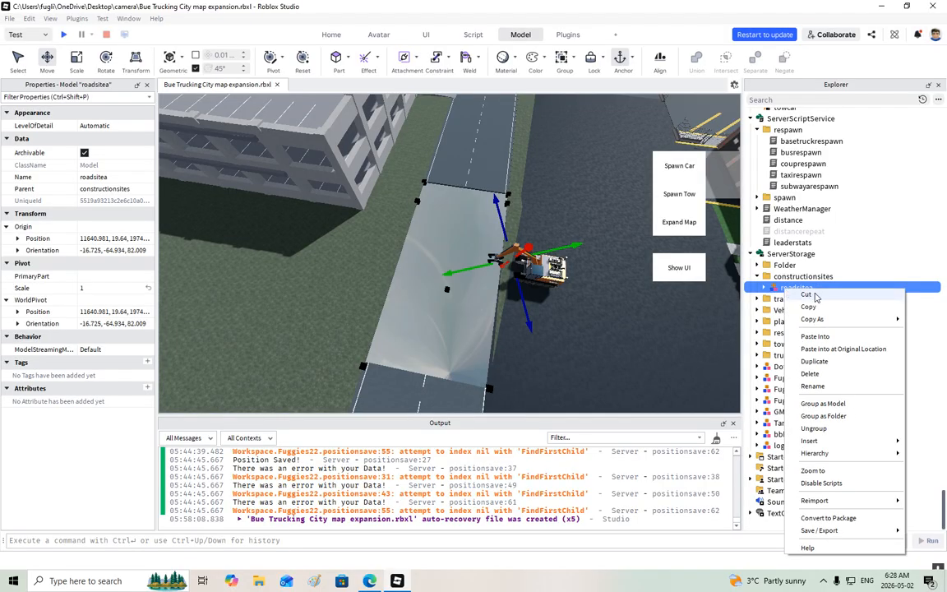
left_click(814, 361)
left_click_drag(816, 158, 789, 119)
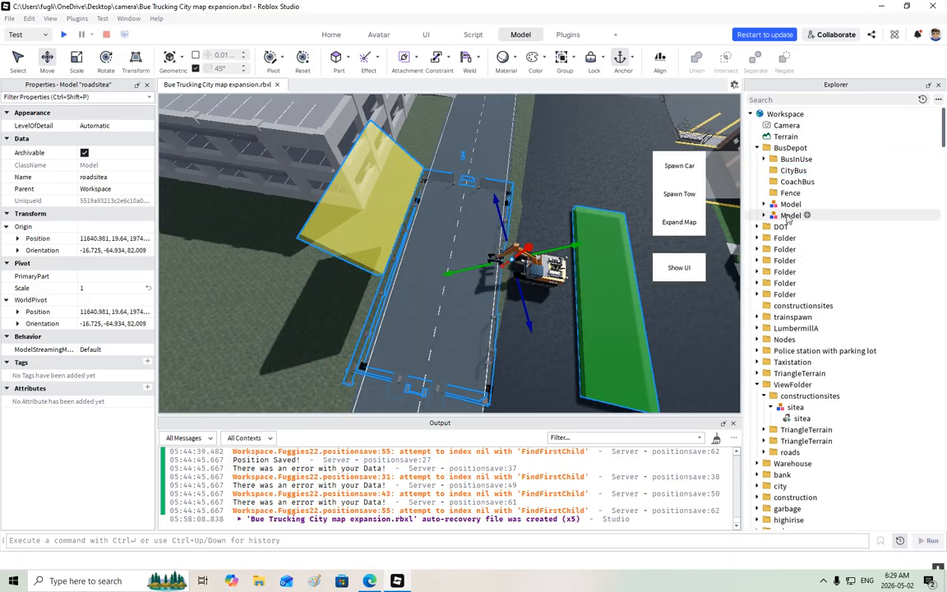
Step: Set the Union in the workspace roadsitea copy to transparency 1 and turn off its CanCollide
scroll(787, 217, "down", 6)
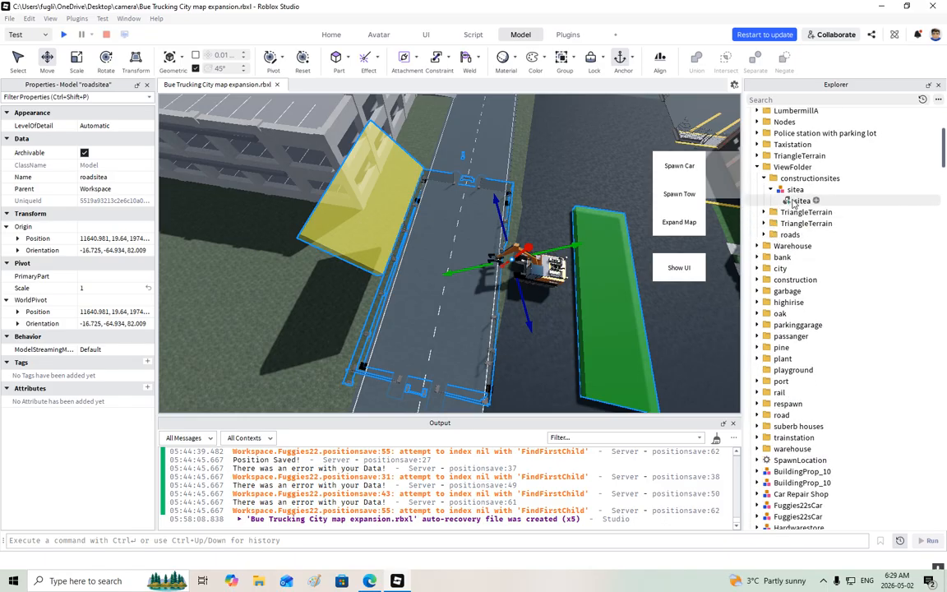
left_click(757, 167)
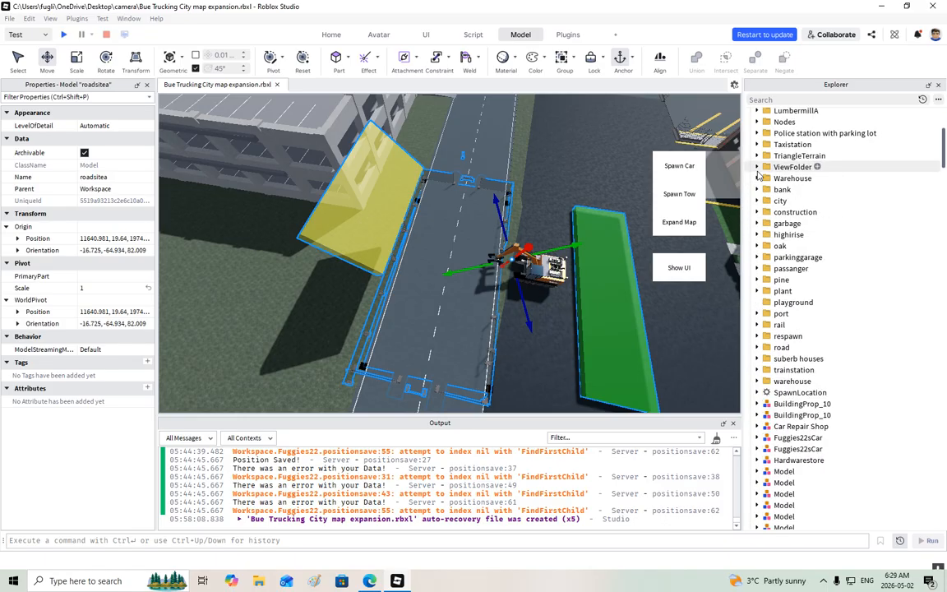
scroll(759, 329, "down", 10)
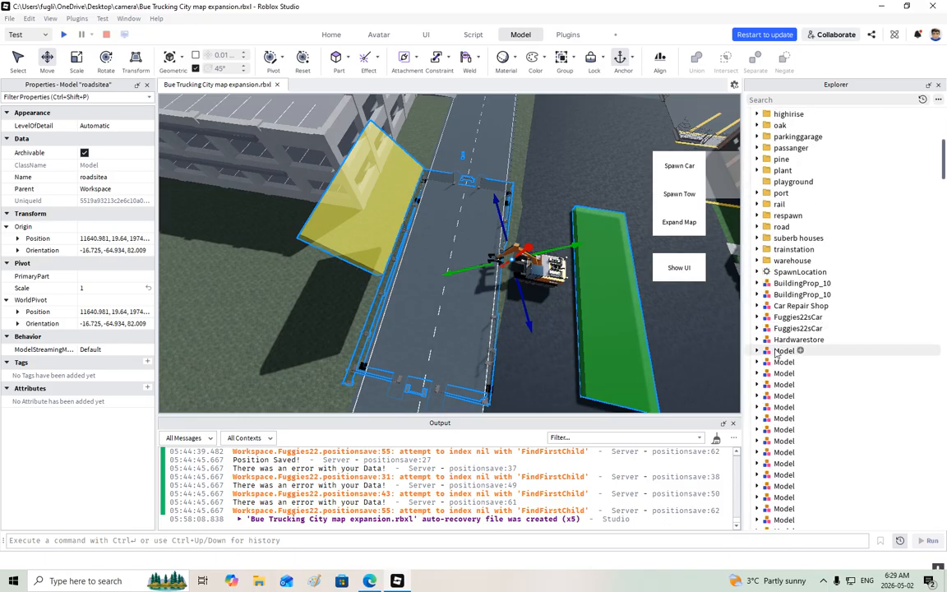
left_click_drag(943, 196, 928, 219)
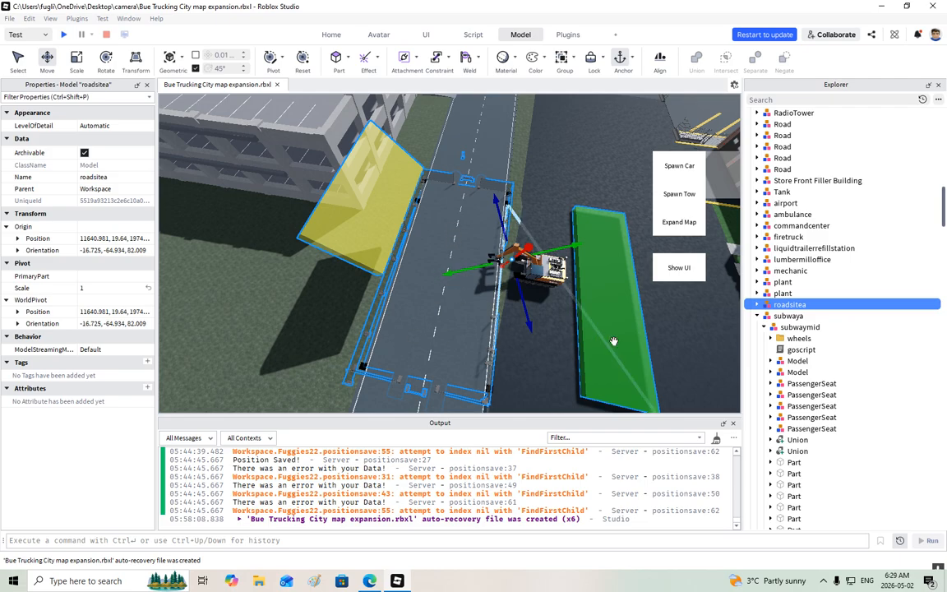
left_click(756, 315)
left_click(756, 304)
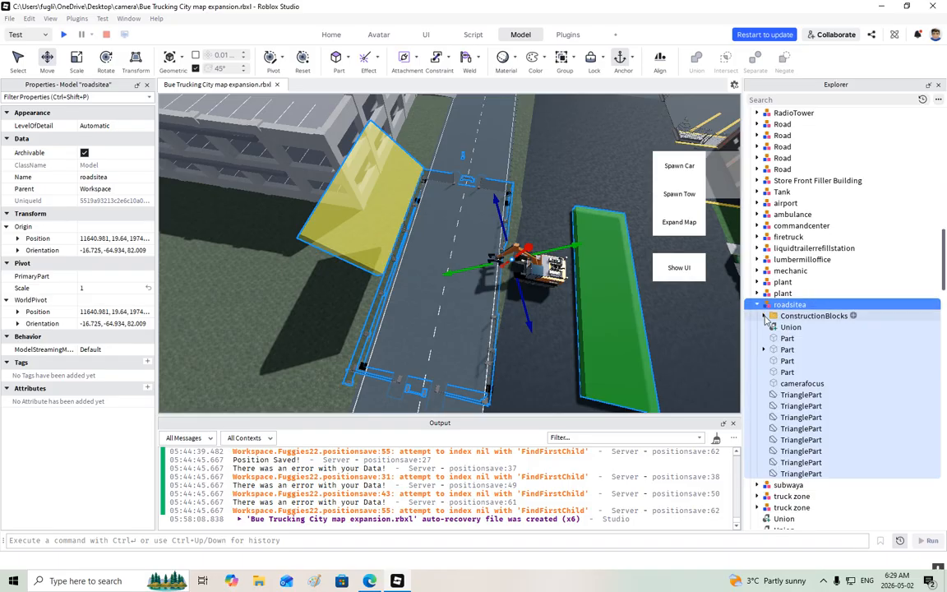
left_click(764, 316)
left_click(764, 316)
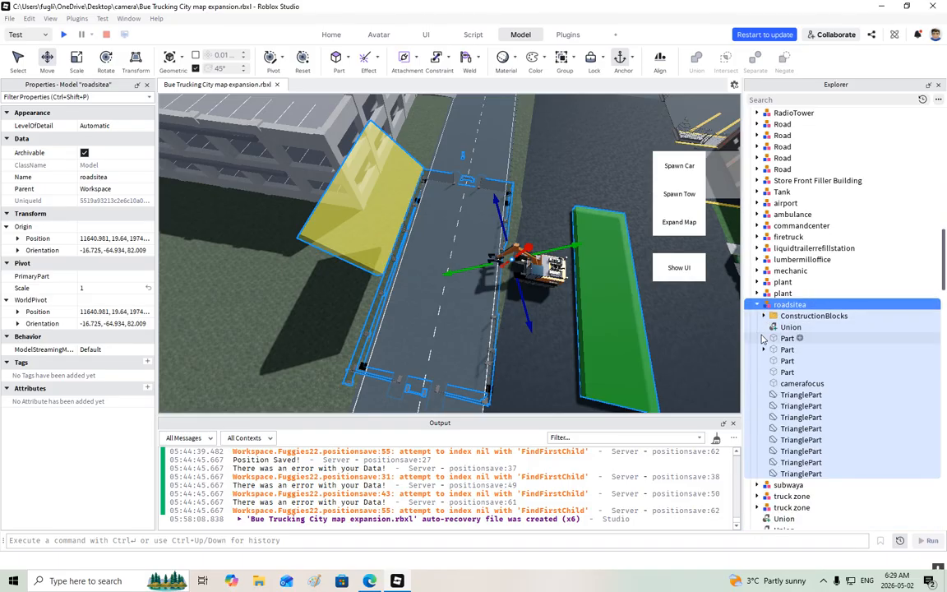
left_click(781, 327)
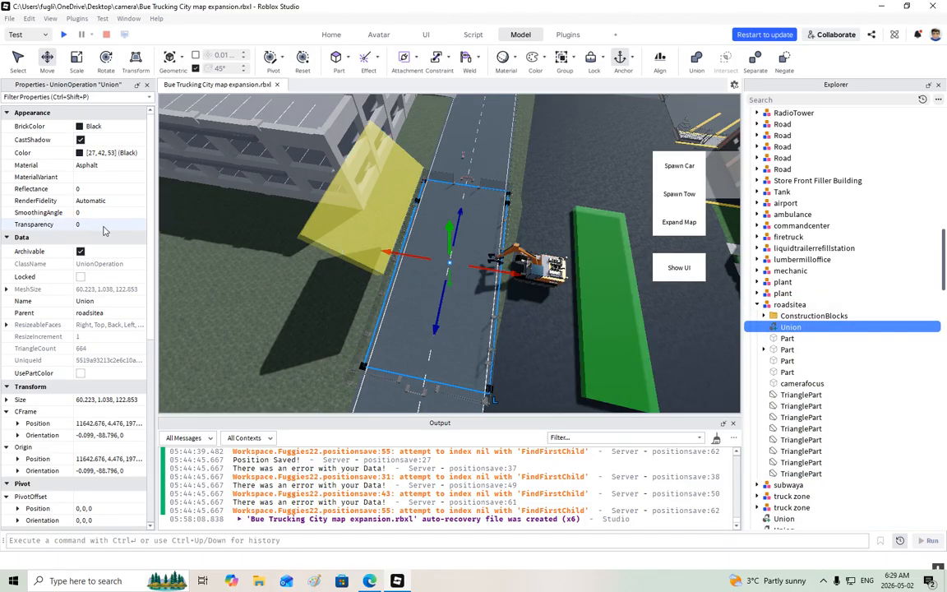
left_click_drag(114, 226, 151, 230)
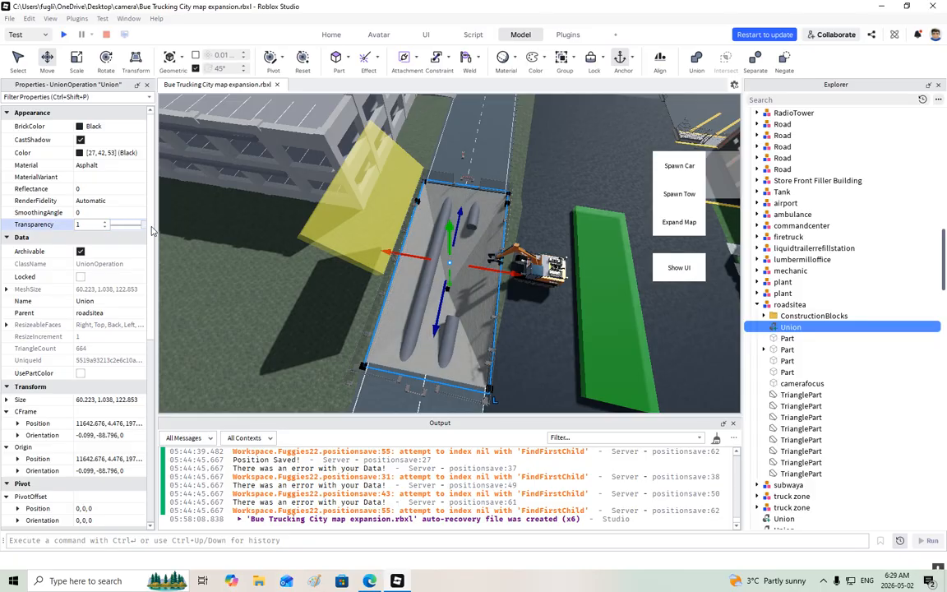
scroll(142, 282, "down", 6)
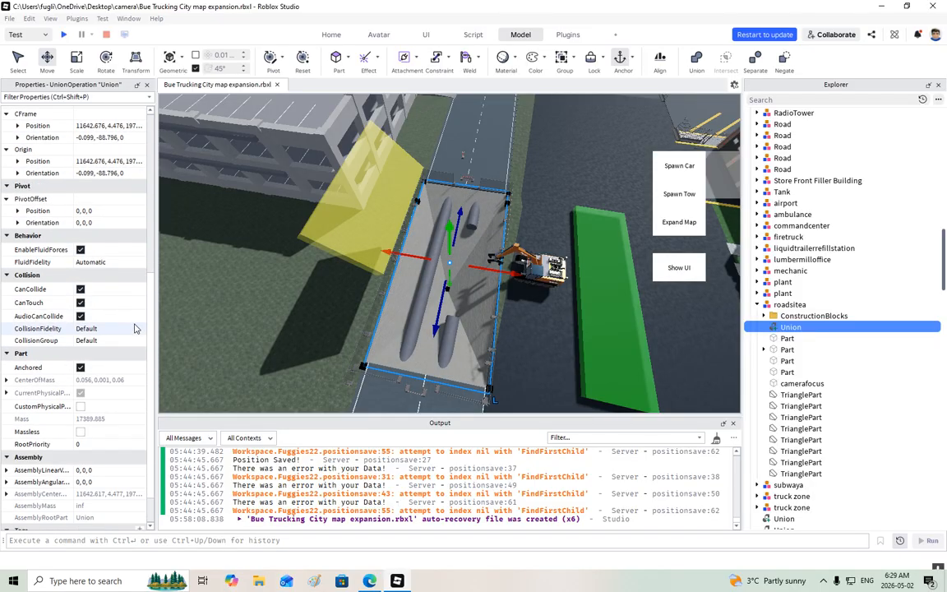
left_click(80, 289)
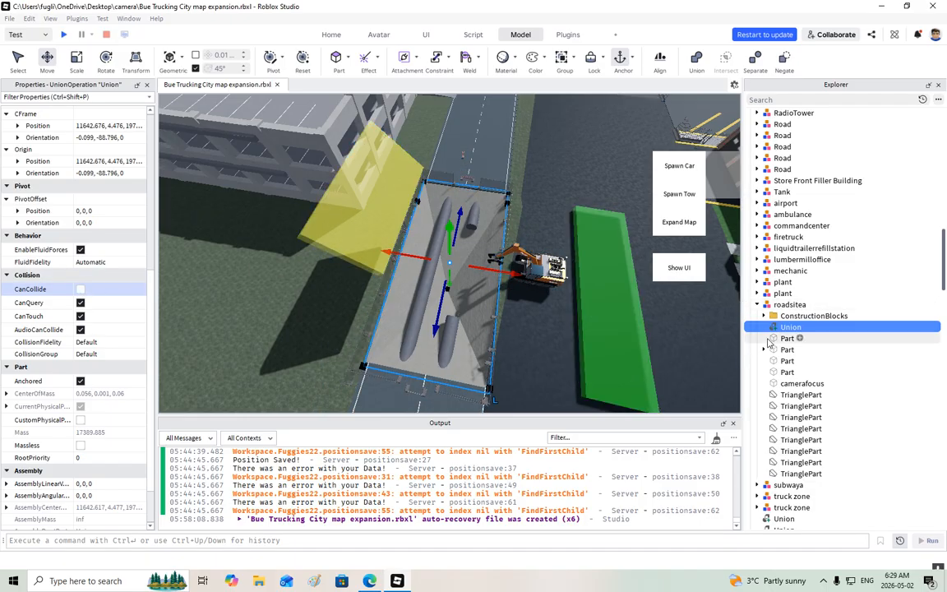
Step: Enable both Water particle emitters under the pipe Part's attachments in the workspace roadsitea model
left_click(764, 349)
left_click(770, 361)
left_click(770, 383)
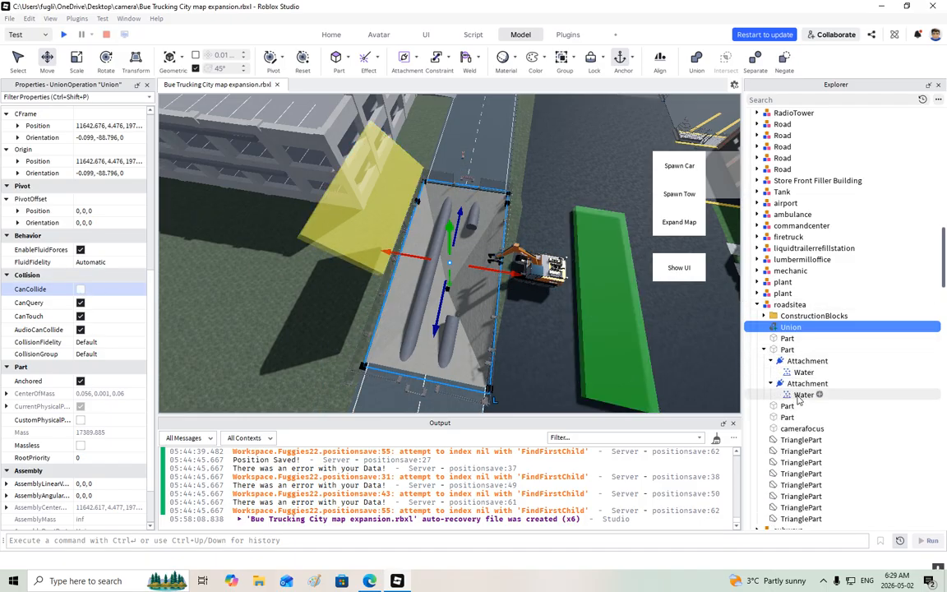
left_click(802, 396)
left_click(803, 373, "ctrl")
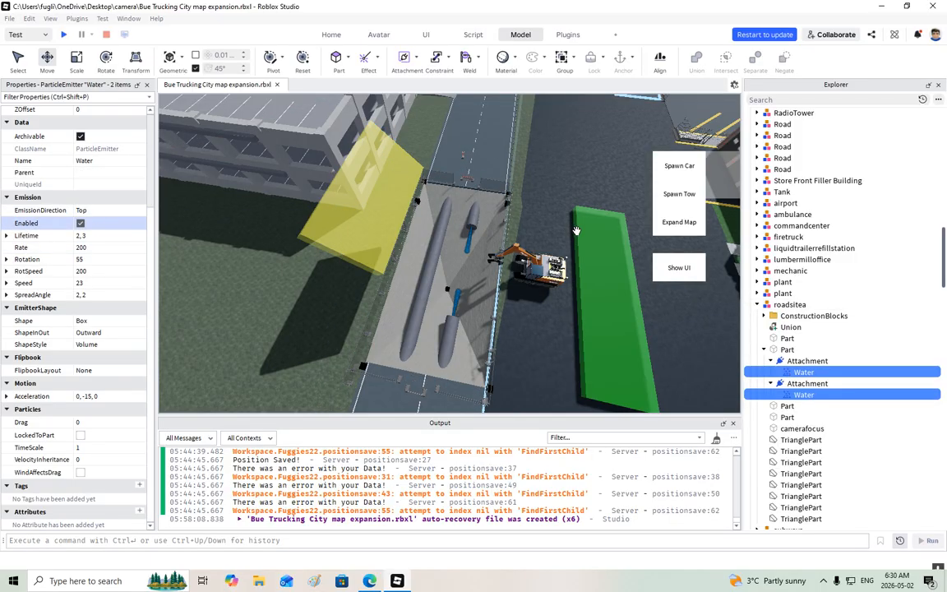
Step: Delete the Tank excavator model standing beside the excavated road from Workspace
left_click(532, 265)
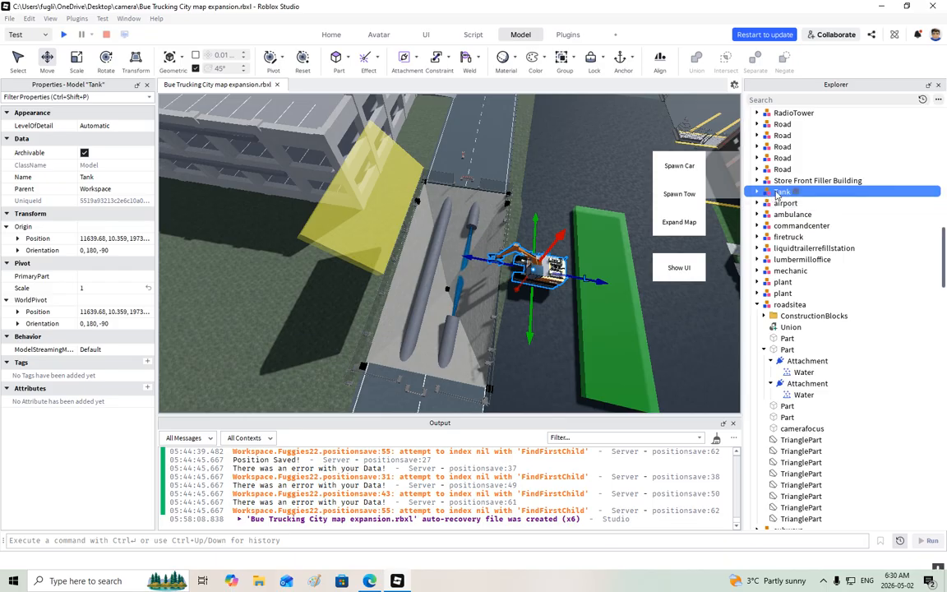
key("Delete")
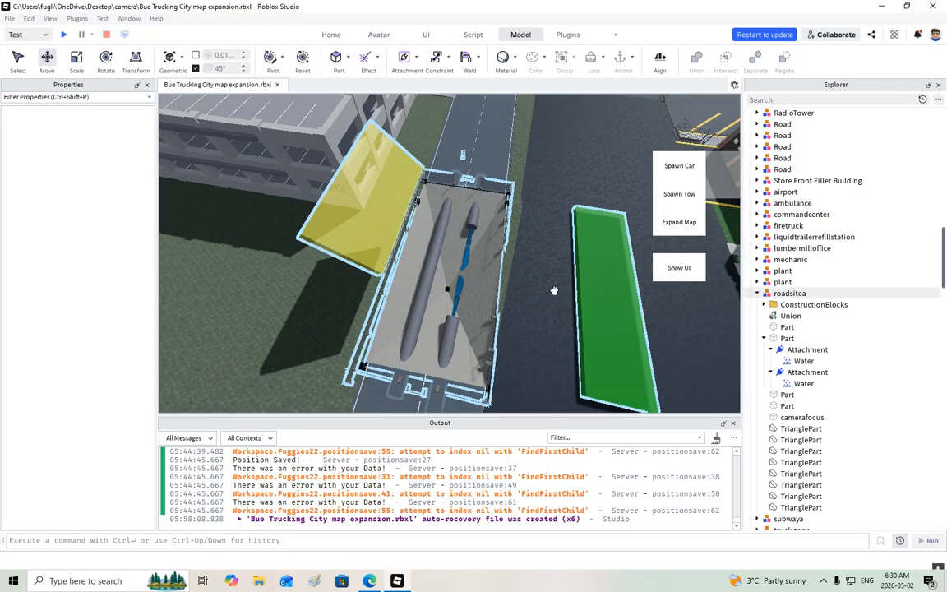
Step: Move the green Part of roadsitea closer to the edge of the road excavation
scroll(528, 292, "up", 4)
right_click_drag(529, 292, 529, 291)
left_click(521, 270)
left_click(558, 249, "alt")
left_click_drag(487, 254, 406, 261)
key("d")
right_click_drag(540, 259, 541, 259)
mouse_move(533, 279)
left_mouse_down()
mouse_move(524, 281)
mouse_move(535, 285)
left_mouse_up()
right_click_drag(510, 254, 539, 256)
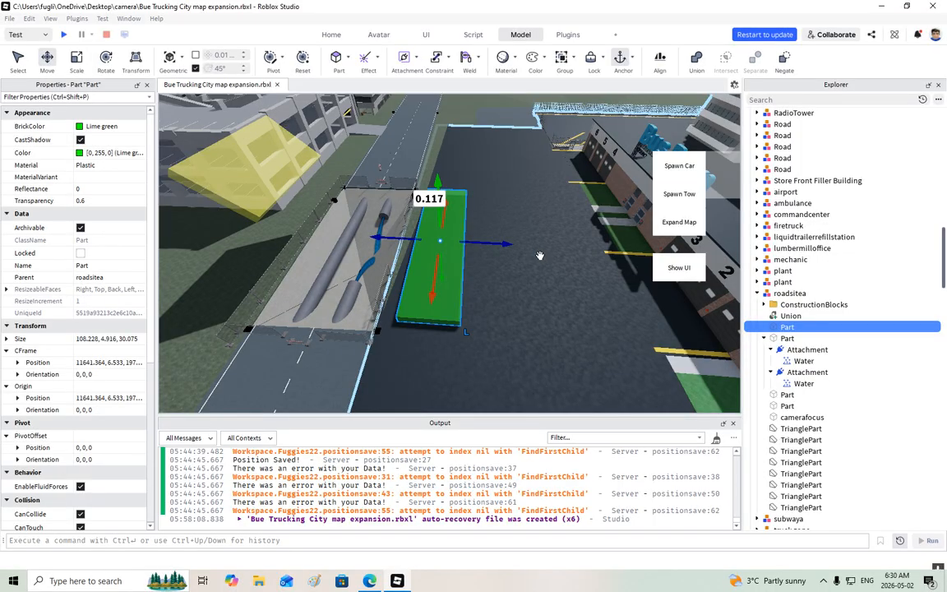
Step: Scale the yellow camerafocus part down to about 29.6 × 4.9 × 12.4 studs
left_click(270, 175)
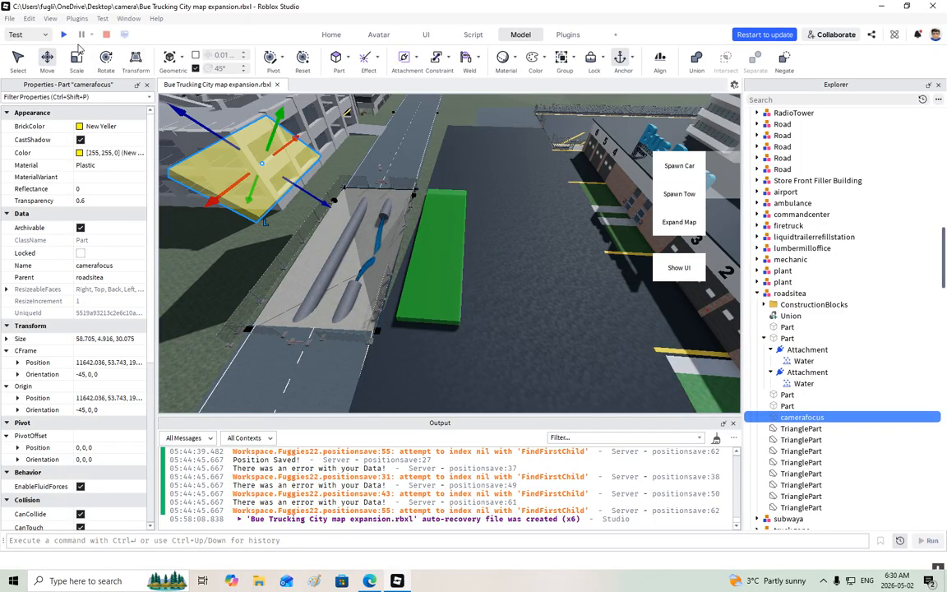
left_click_drag(274, 140, 271, 179)
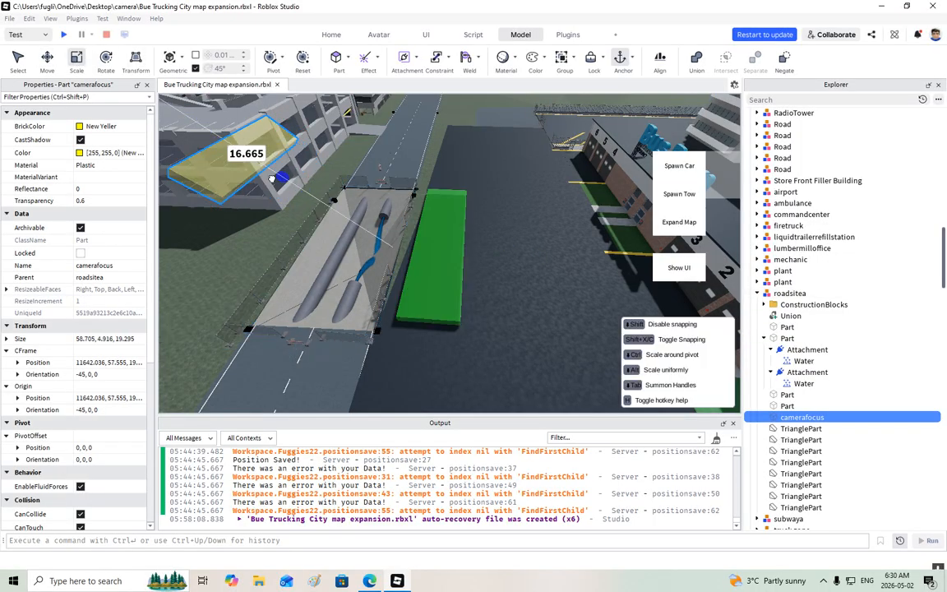
right_click_drag(262, 173, 263, 173)
key("w")
right_click_drag(351, 186, 351, 185)
key("d")
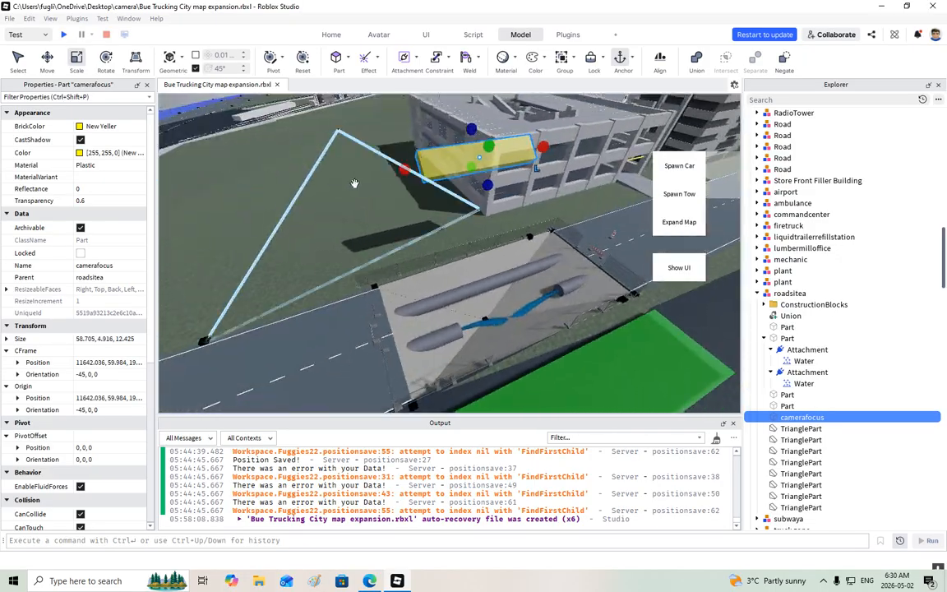
left_click_drag(375, 171, 412, 166)
left_click_drag(515, 152, 494, 154)
Step: Move the camerafocus part up and back from the excavation, to a height of about 65 studs
right_click_drag(494, 153, 495, 154)
key("a")
key("s")
left_click(47, 61)
left_click_drag(329, 217, 301, 201)
right_click_drag(317, 223, 319, 222)
key("a")
left_click_drag(310, 220, 290, 246)
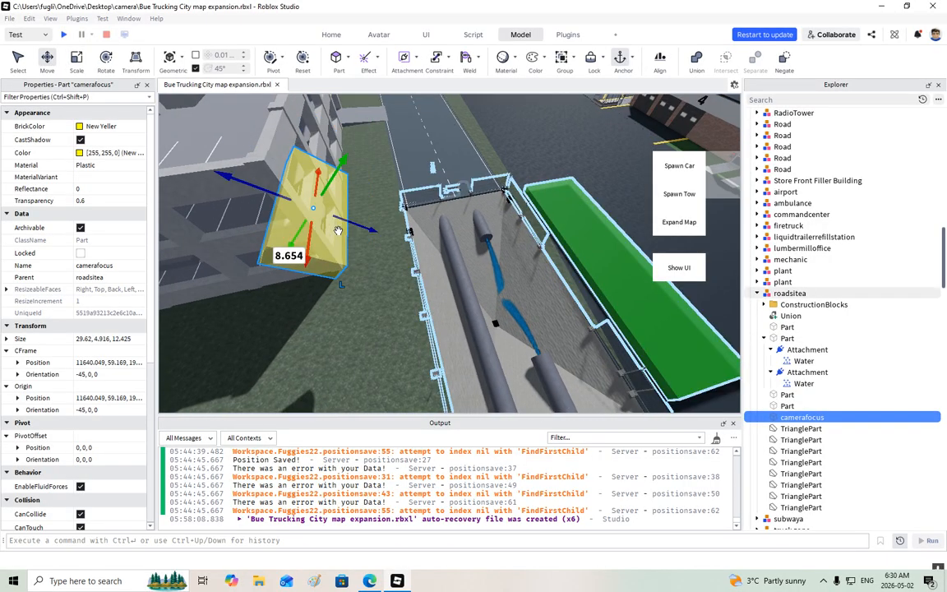
left_click_drag(343, 218, 290, 203)
Step: Examine the excavation site, its camerafocus part and the surrounding road from several angles
right_click_drag(351, 222, 498, 197)
key("w")
key("s")
key("d")
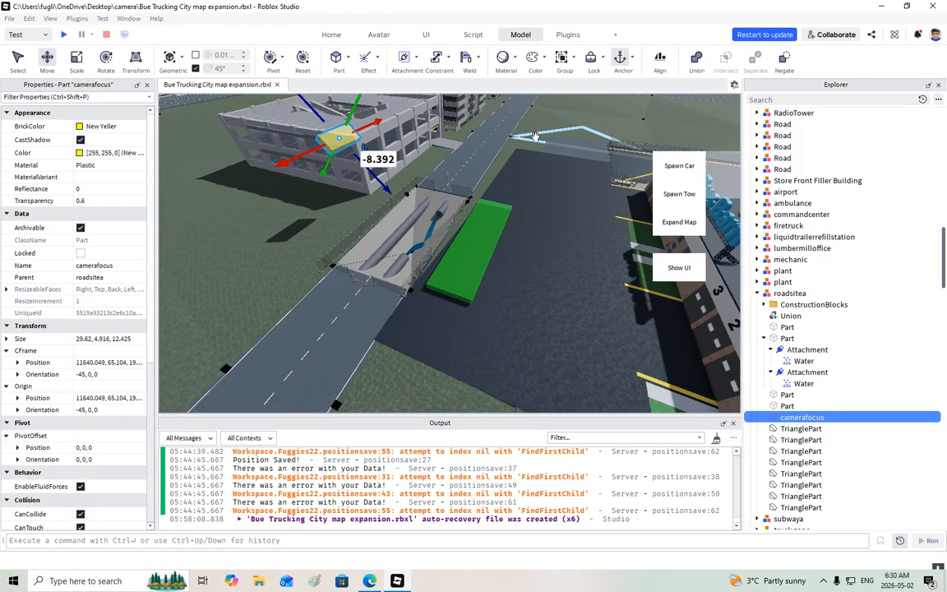
key("f")
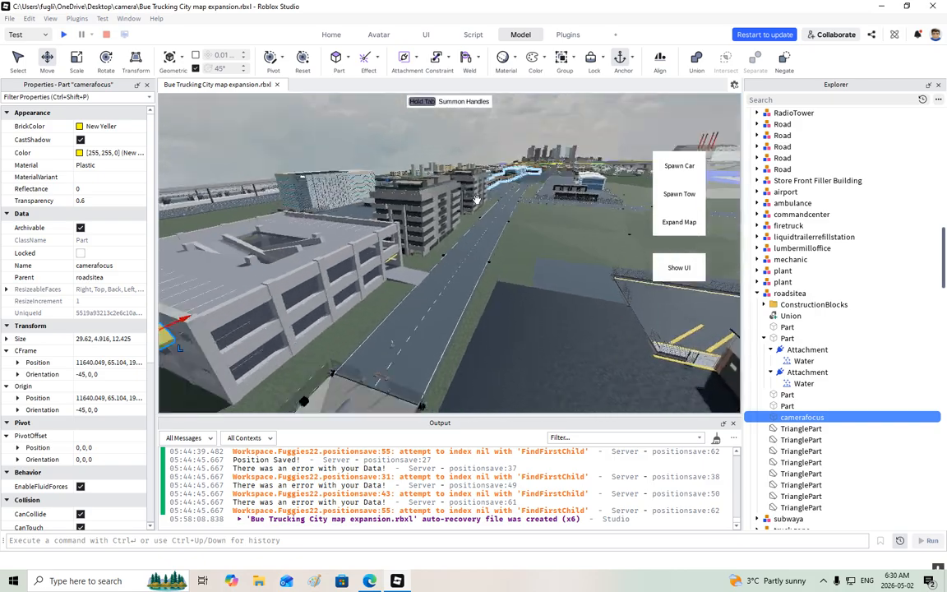
right_click_drag(486, 187, 483, 216)
key("w")
key("s")
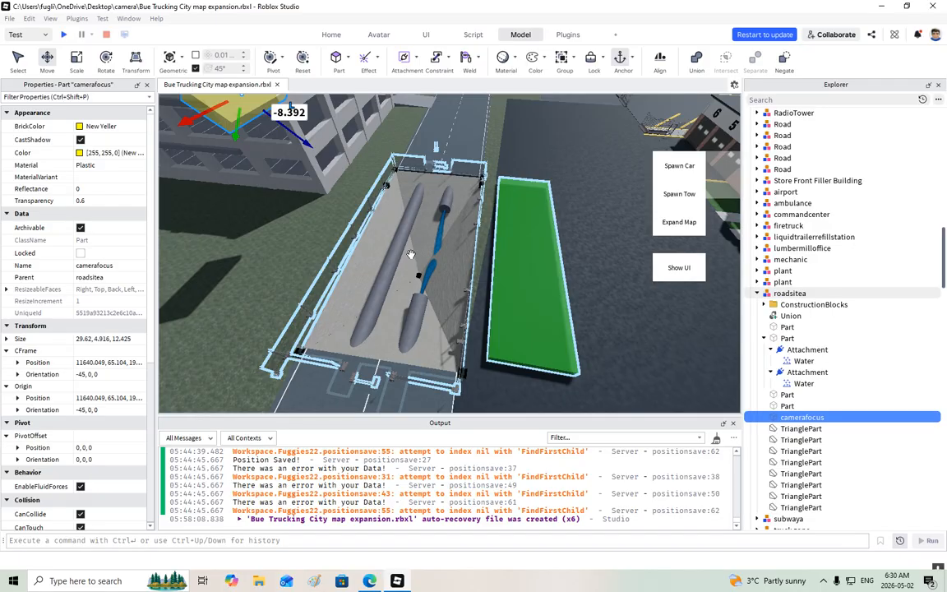
Step: Duplicate the green Part of roadsitea, move the copy over the excavation and lower it into the trench by about 13.8 studs
scroll(411, 255, "up", 5)
left_click(501, 231)
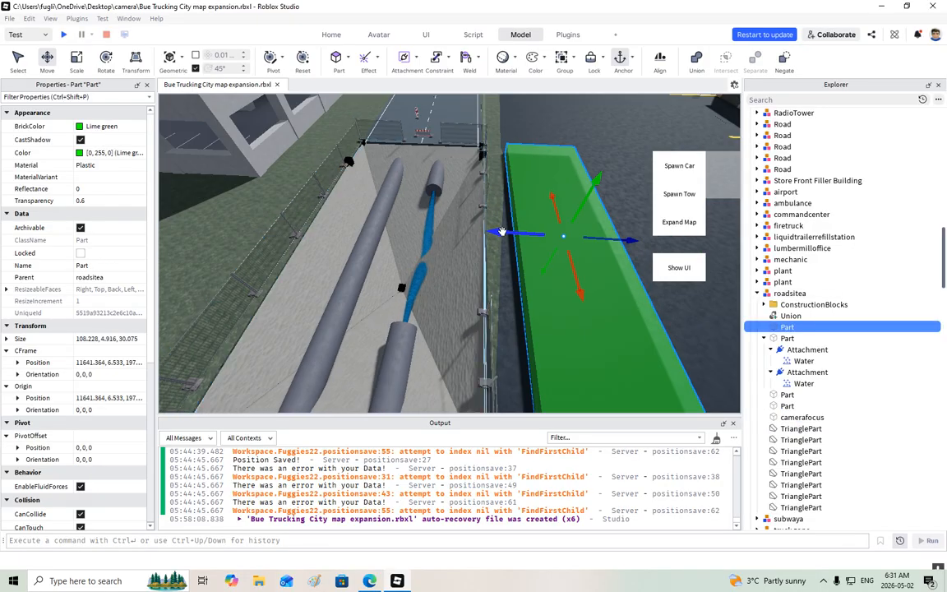
right_click(501, 231)
left_click(505, 96)
left_click_drag(498, 236, 300, 150)
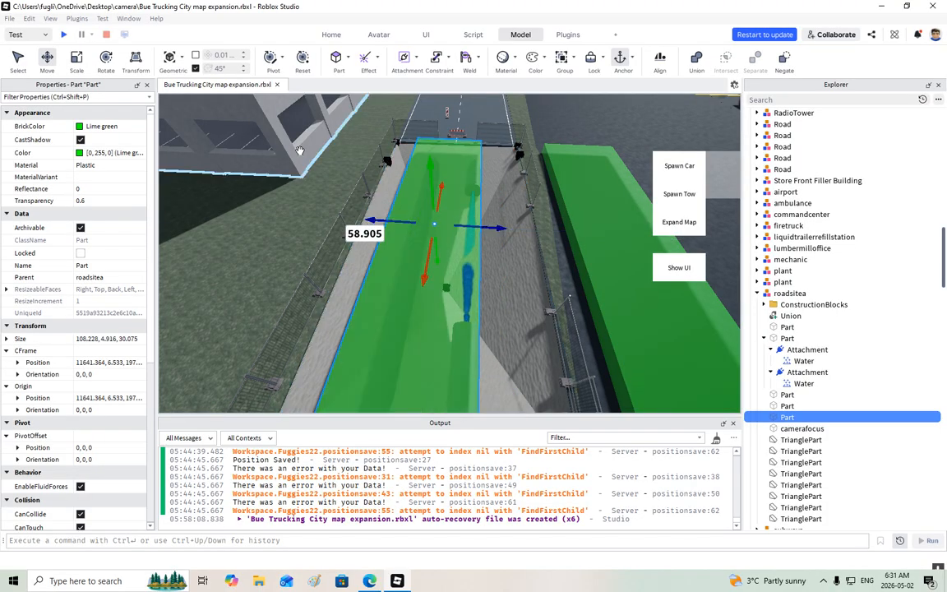
left_click_drag(431, 187, 436, 217)
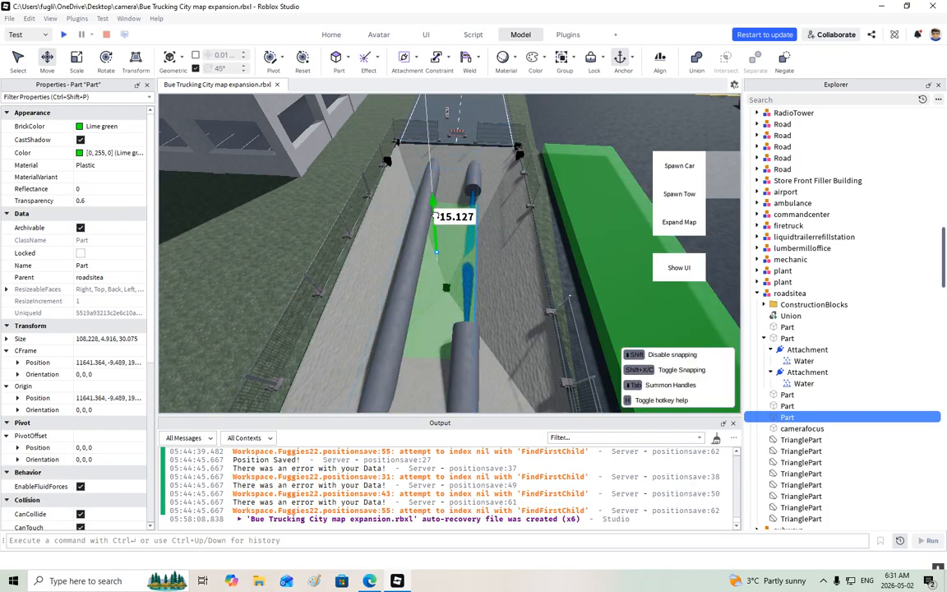
right_click_drag(438, 214, 438, 213)
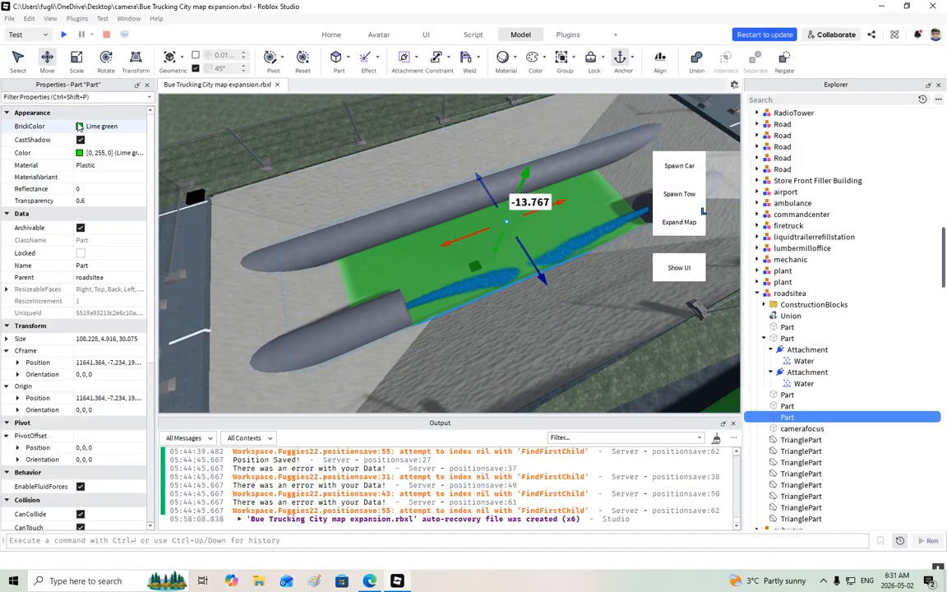
Step: Recolor the lowered green copy as Fossil and rename it cementreward
left_click(81, 127)
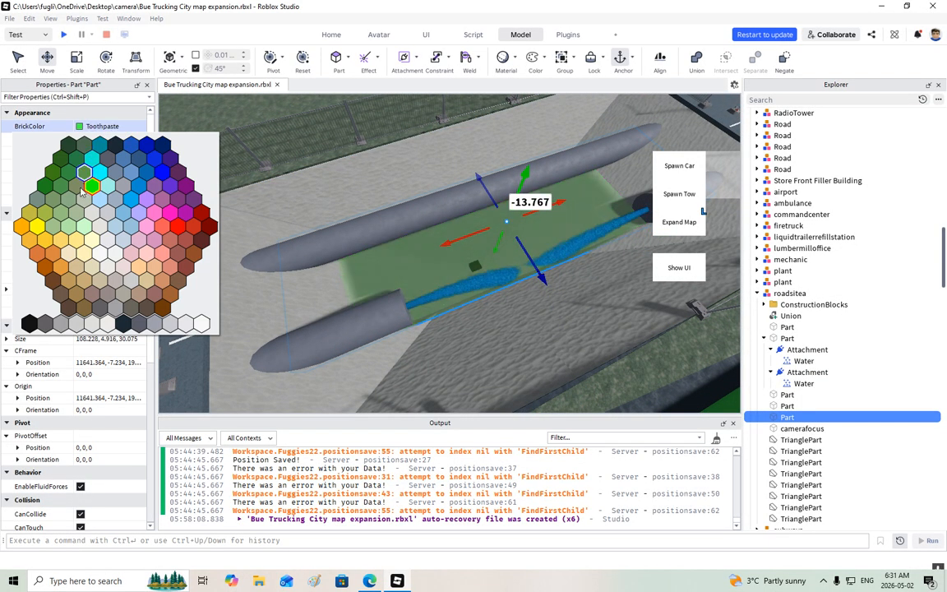
left_click(155, 323)
right_click_drag(436, 306, 436, 306)
double_click(786, 417)
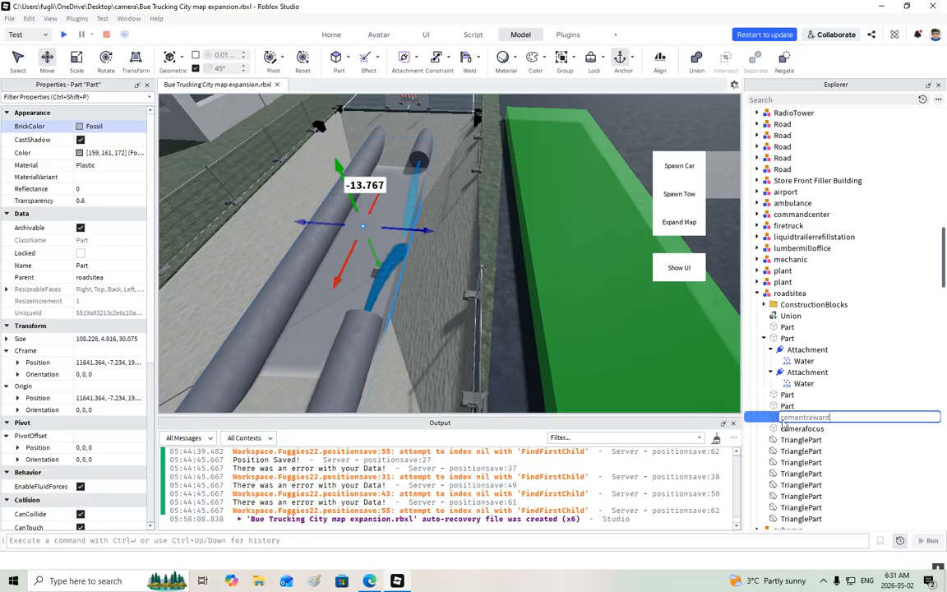
key("Return")
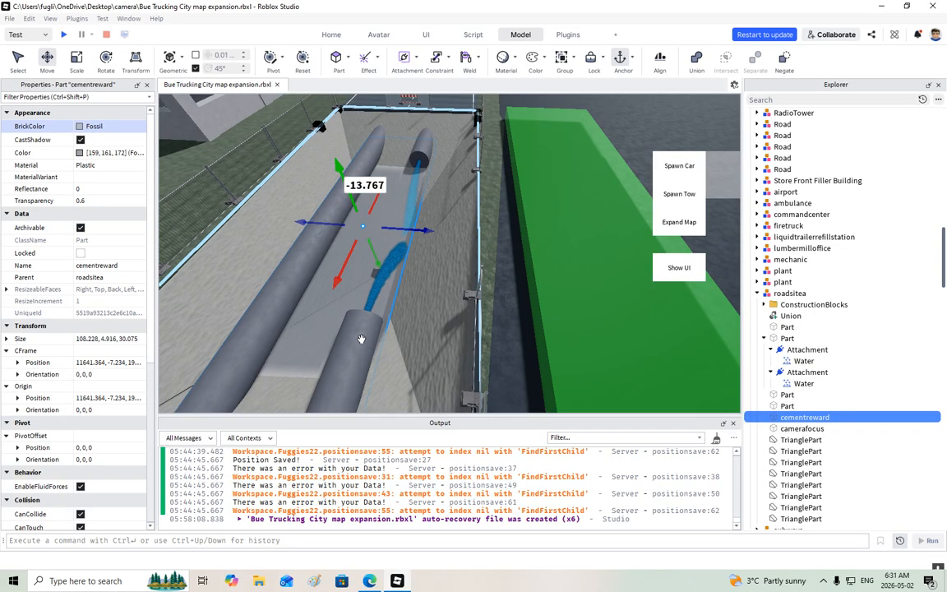
Step: Duplicate the intact concrete pipe and move the copy about 20 studs sideways onto the broken, leaking pipe
left_click(318, 318)
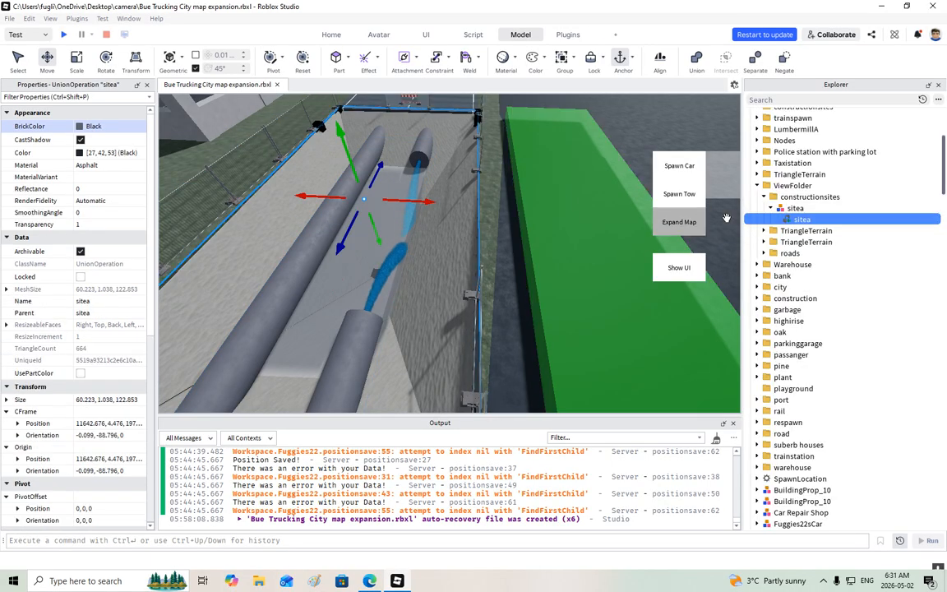
left_click(319, 244, "alt")
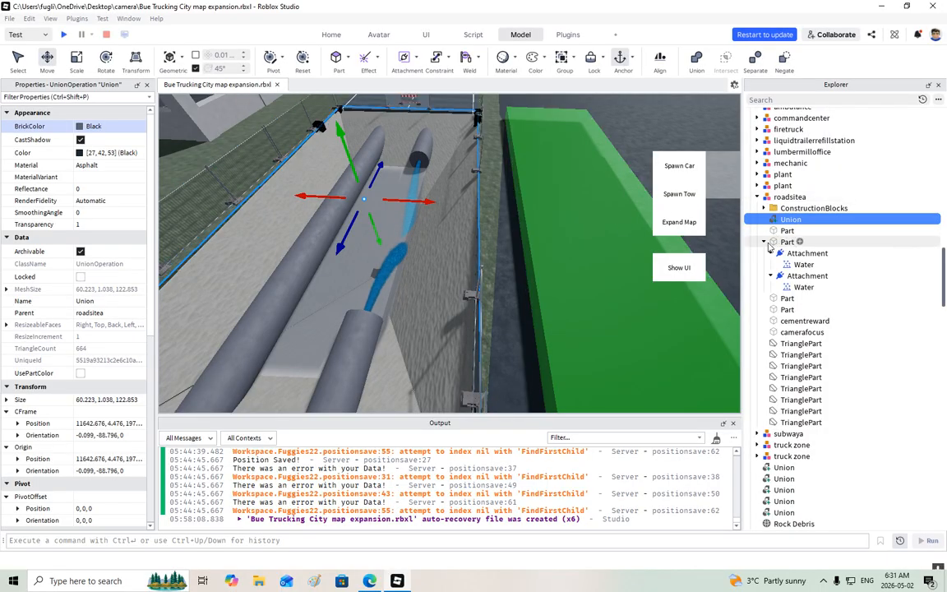
left_click(764, 242)
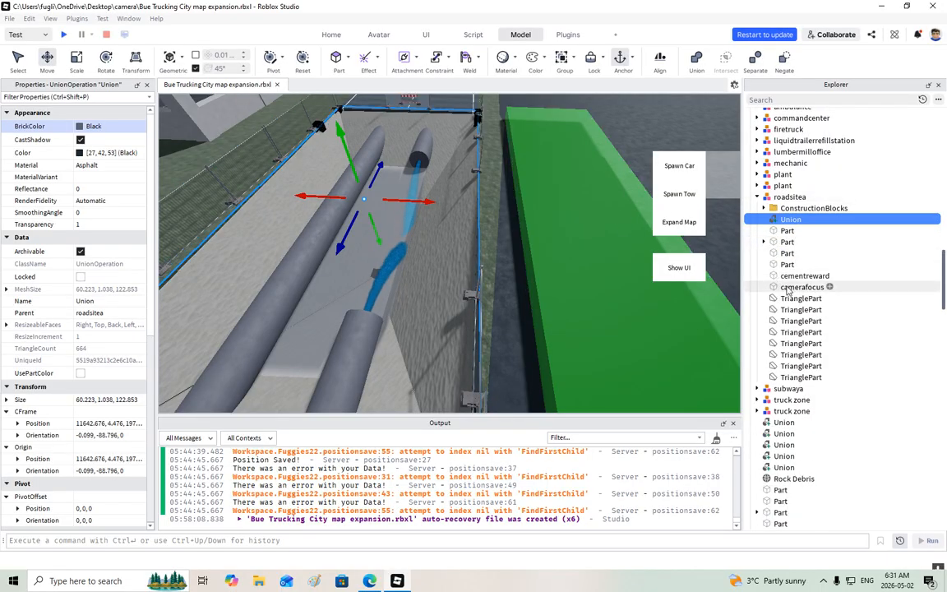
left_click(787, 253)
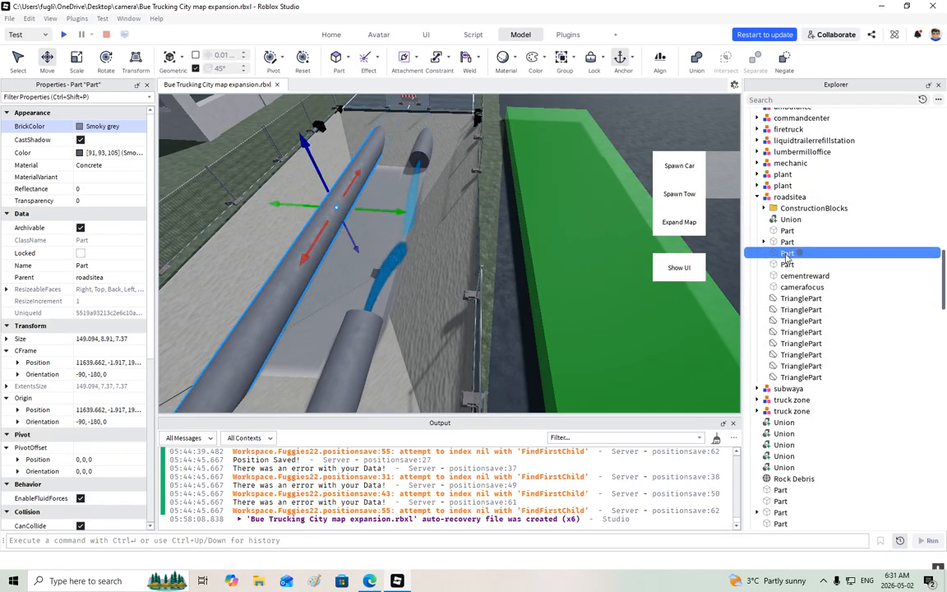
right_click(392, 124)
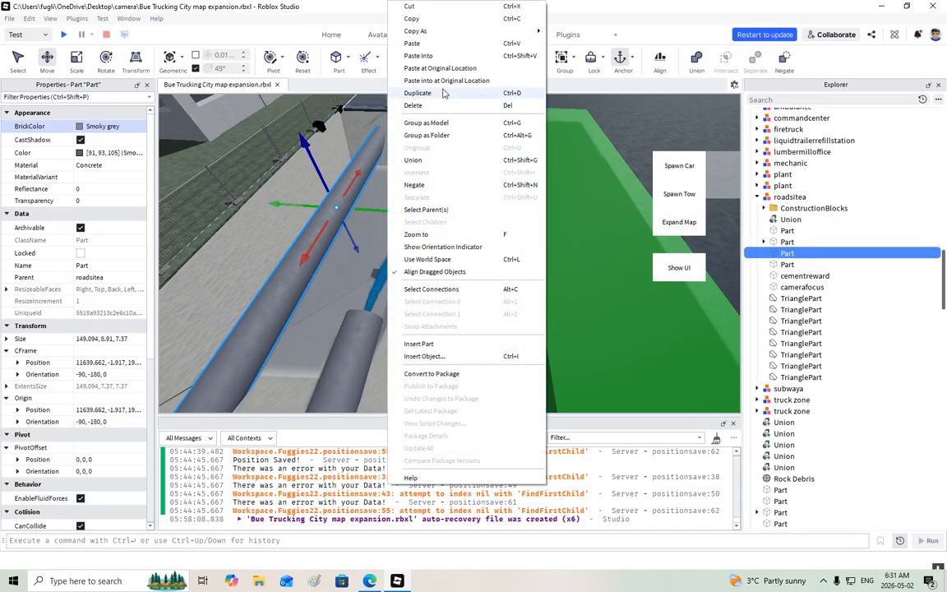
left_click(422, 92)
left_click_drag(399, 213, 466, 217)
right_click_drag(431, 222, 464, 217)
key("d")
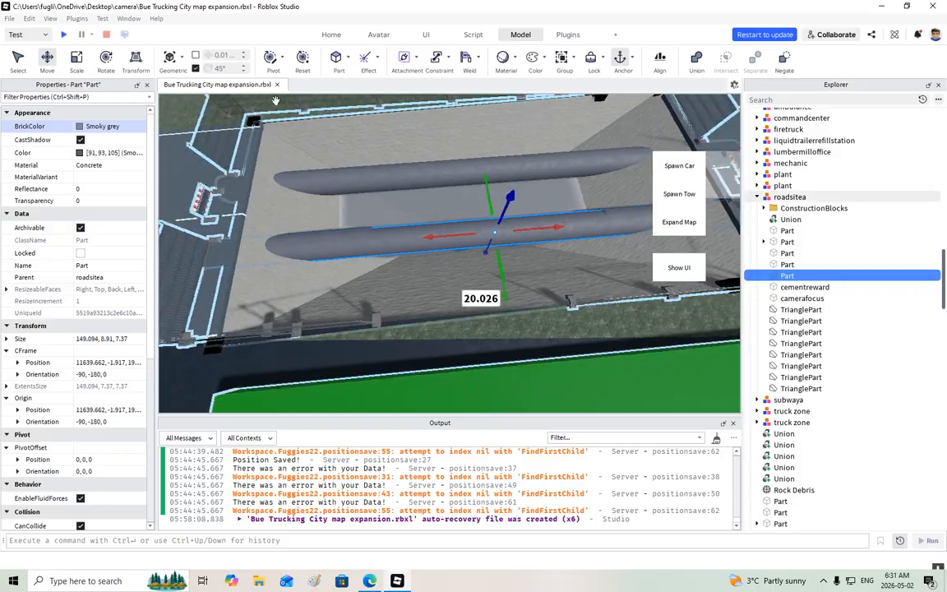
Step: Shorten the duplicated pipe from both ends to about 71.5 studs, spanning the gap in the broken pipe
left_click(76, 60)
right_click_drag(277, 154, 276, 154)
left_click_drag(202, 163, 350, 197)
right_click_drag(569, 200, 591, 195)
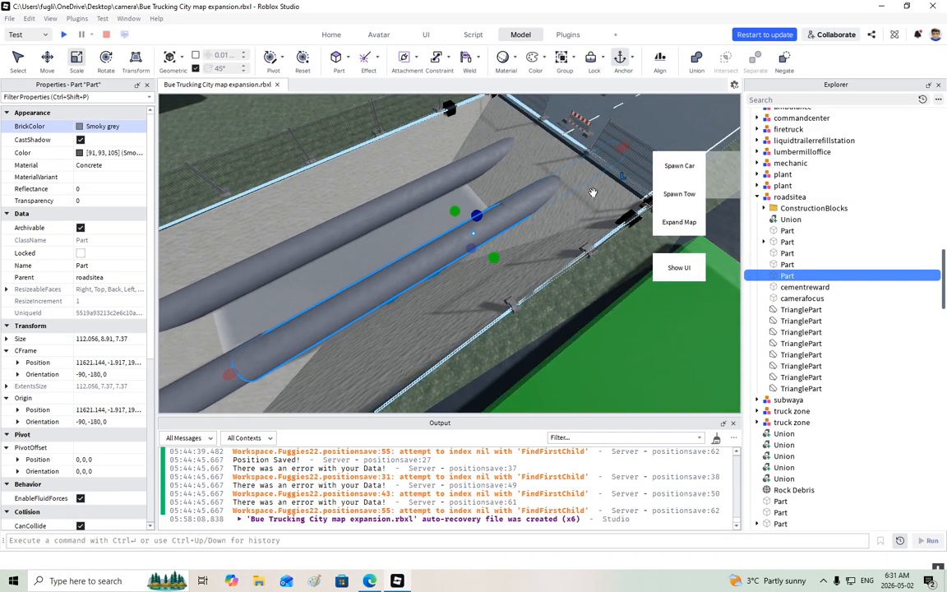
left_click_drag(611, 149, 521, 200)
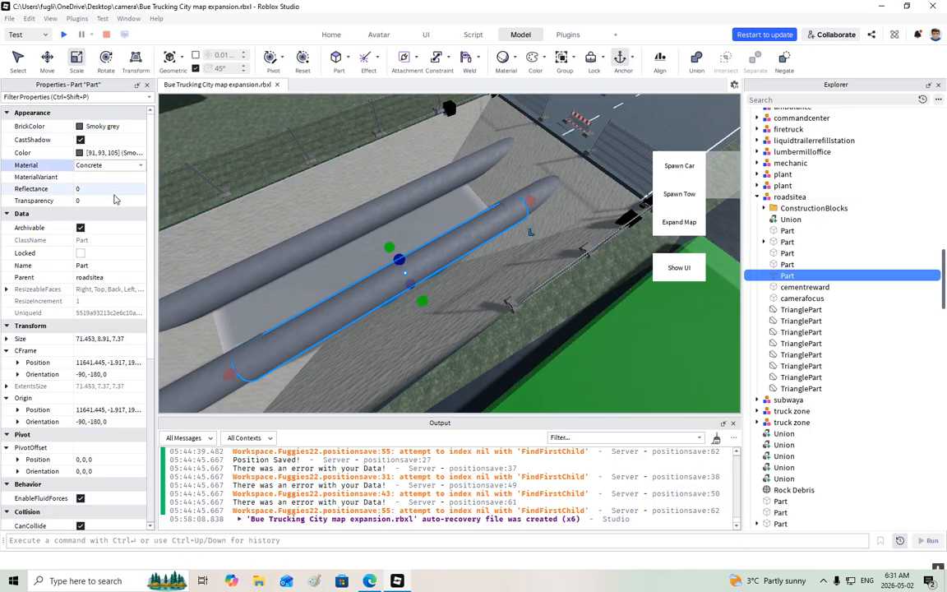
Step: Give the shortened pipe copy a transparency of 0.5 and the color New Yeller, and rename it pipereward
mouse_move(113, 203)
left_mouse_down()
mouse_move(144, 203)
mouse_move(128, 206)
left_mouse_up()
left_click(102, 125)
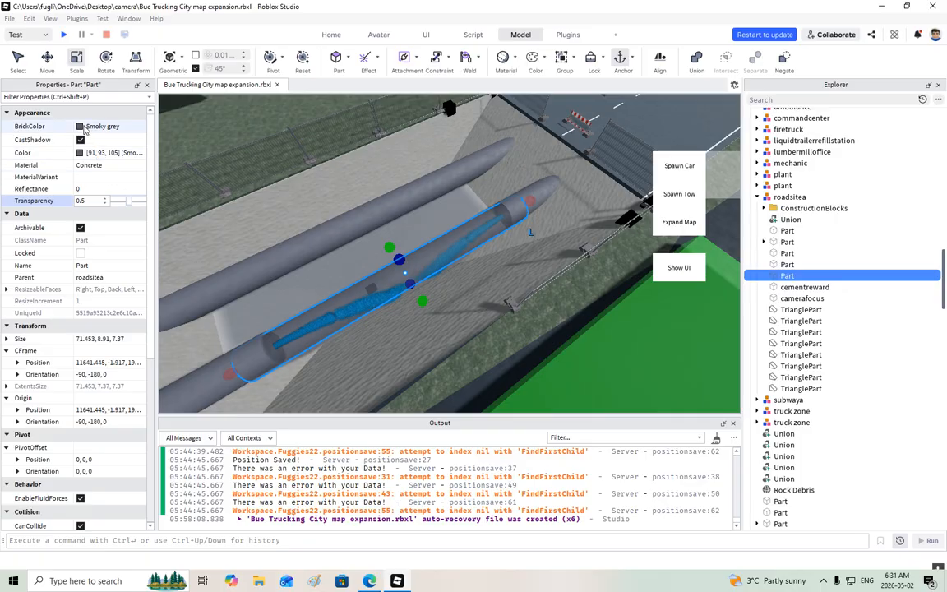
left_click(157, 177)
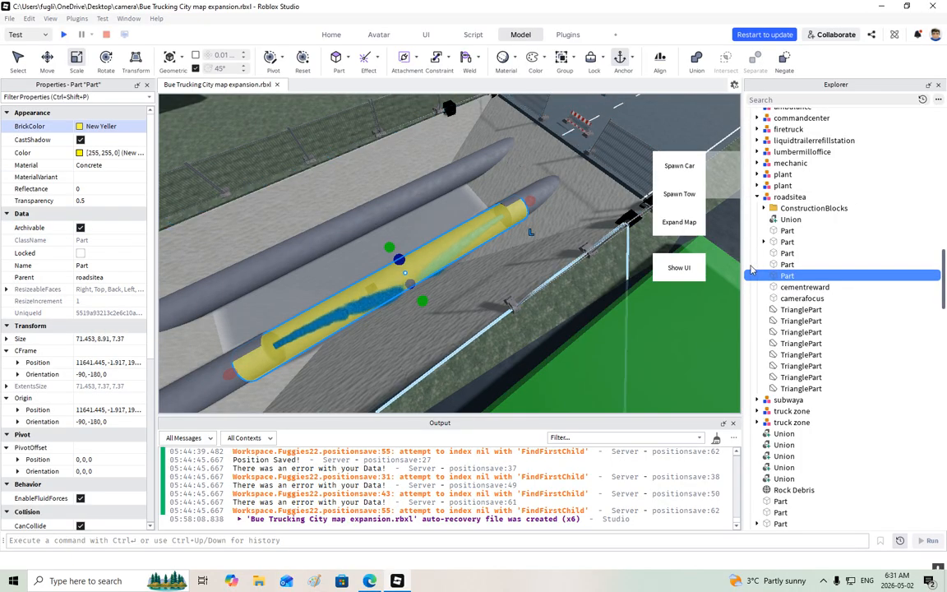
left_click(787, 278)
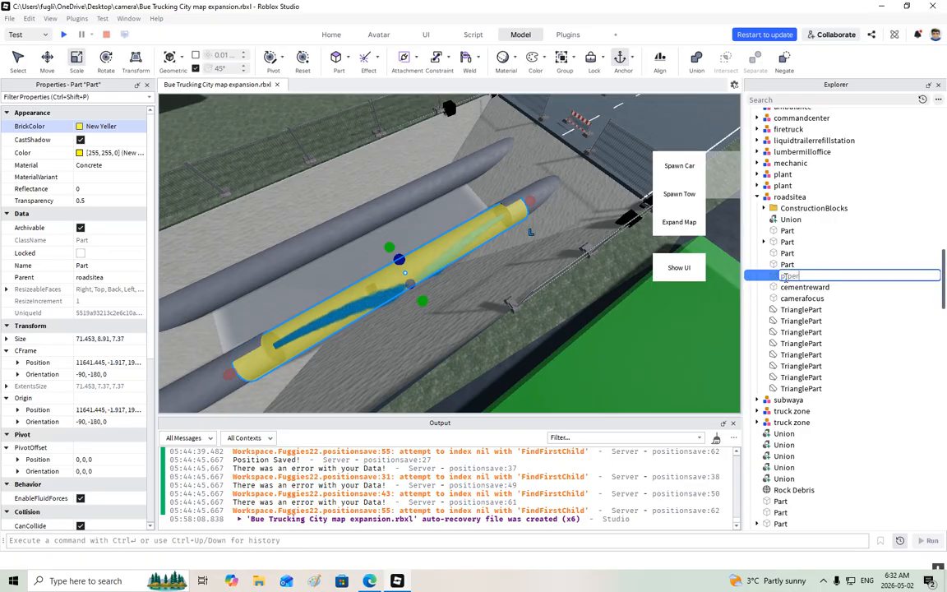
type("pipereward")
key("Return")
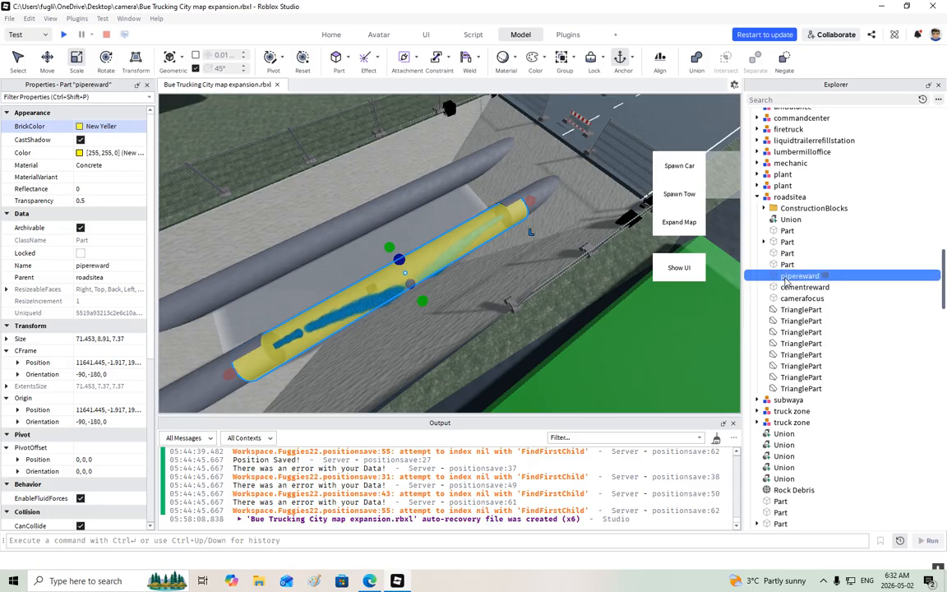
Step: Stretch the cementreward part downward to a height of about 11.6 studs
right_click_drag(515, 290, 519, 289)
key("f")
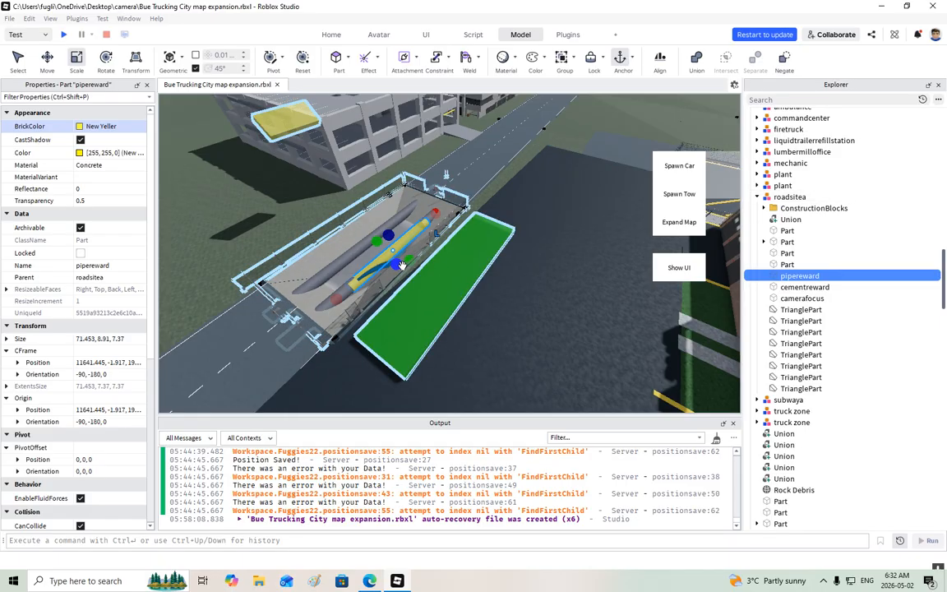
scroll(433, 279, "up", 8)
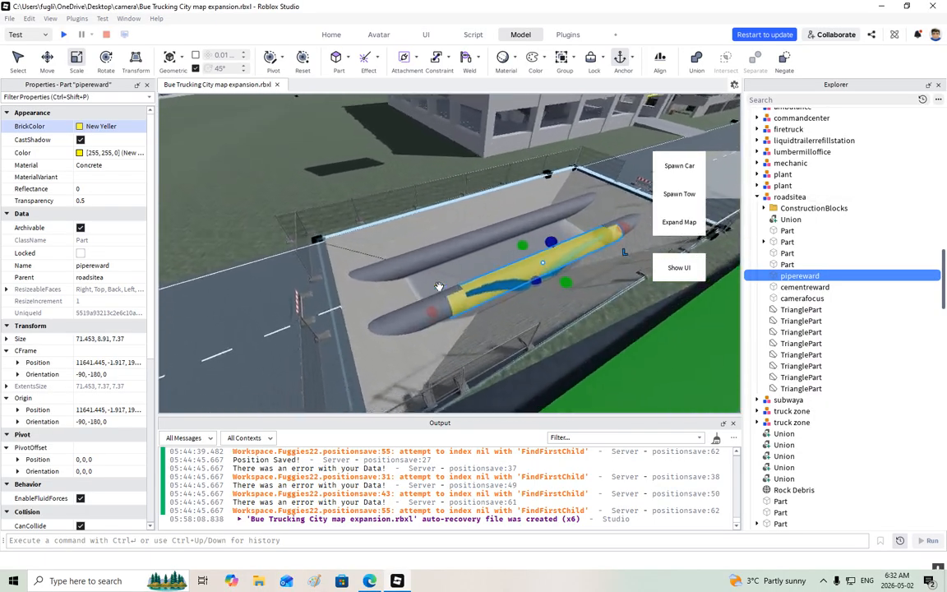
scroll(439, 286, "up", 8)
left_click(452, 282)
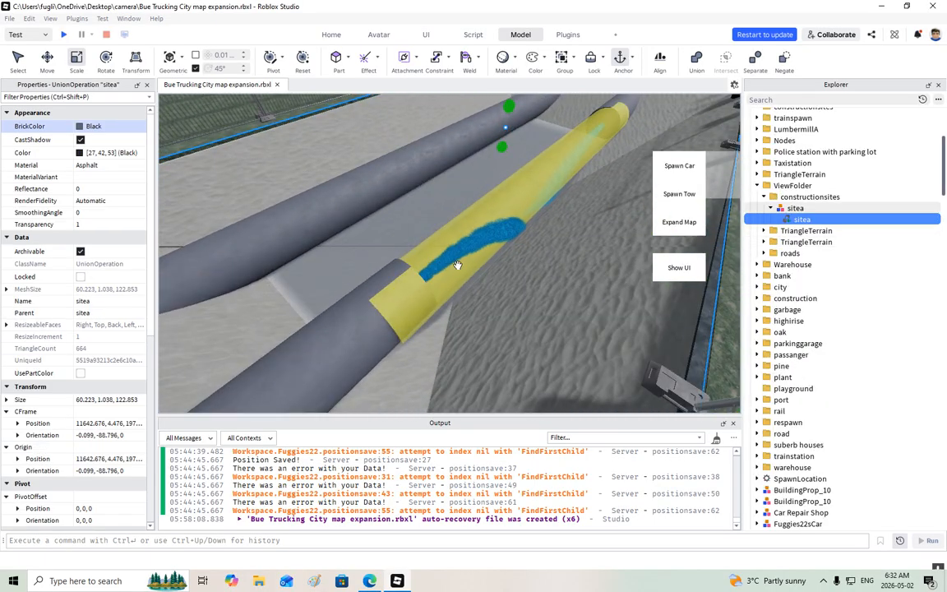
left_click(444, 267)
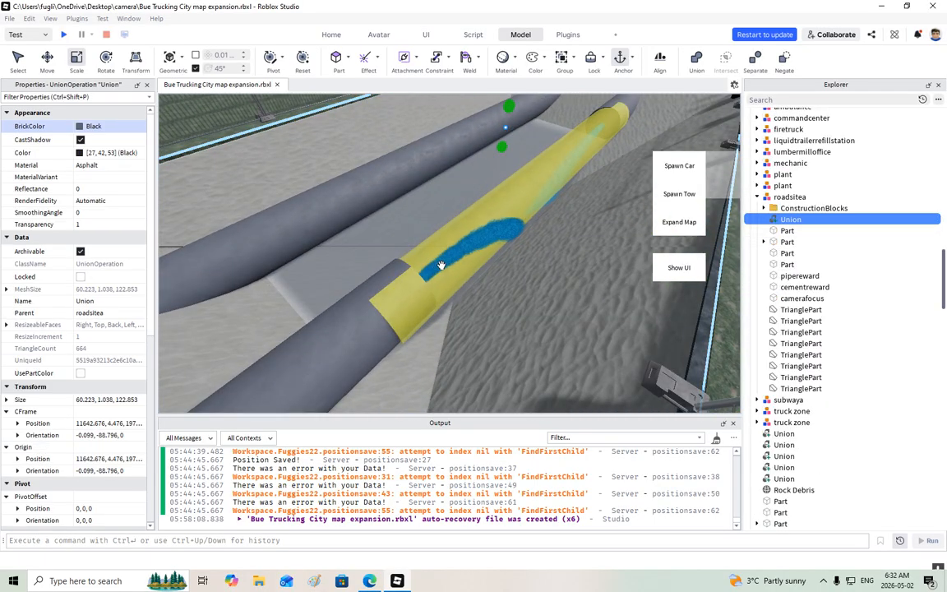
left_click(804, 286)
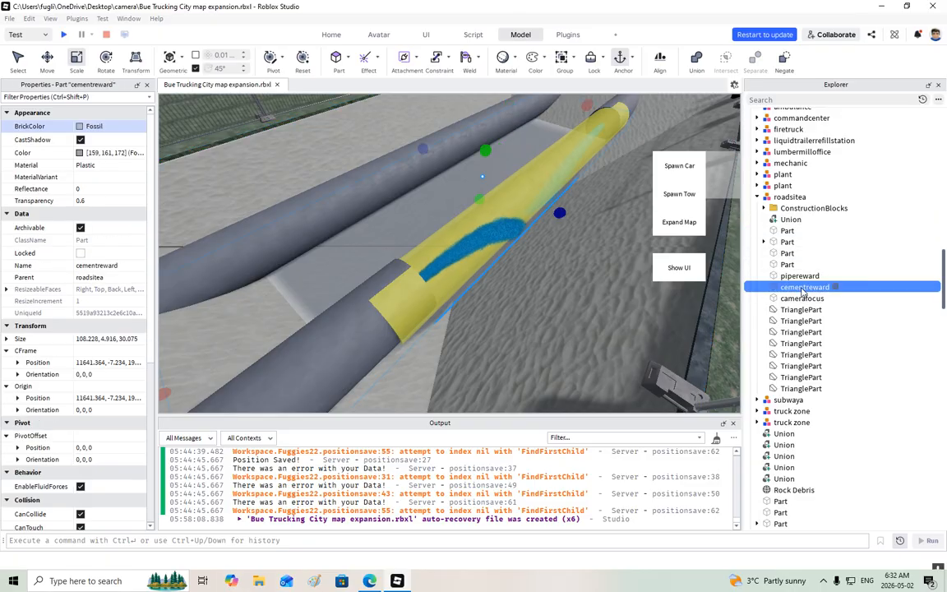
scroll(518, 257, "up", 5)
scroll(519, 257, "up", 3)
right_click_drag(519, 258, 518, 257)
scroll(518, 257, "up", 1)
scroll(447, 212, "up", 3)
right_click_drag(447, 213, 421, 231)
scroll(435, 222, "down", 3)
left_click_drag(418, 234, 418, 272)
left_click_drag(417, 273, 418, 274)
key("s")
mouse_move(418, 274)
right_mouse_down()
mouse_move(433, 274)
mouse_move(419, 275)
right_mouse_up()
key("s")
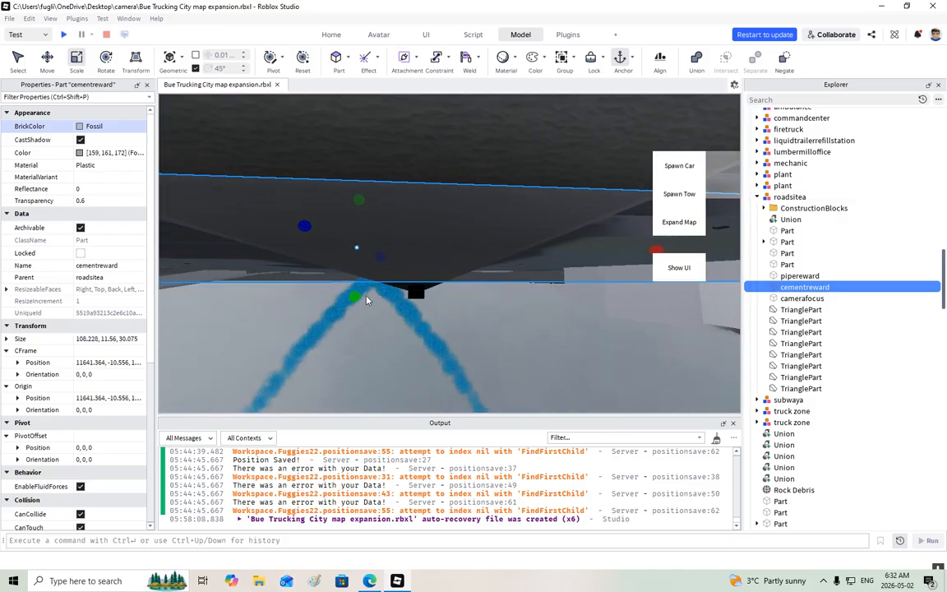
Step: Trim cementreward, mainly by lowering its top face, to a height of about 7.6 studs
left_click_drag(359, 296, 362, 293)
key("w")
right_click_drag(361, 293, 362, 294)
key("d")
left_click_drag(409, 207, 411, 238)
key("f")
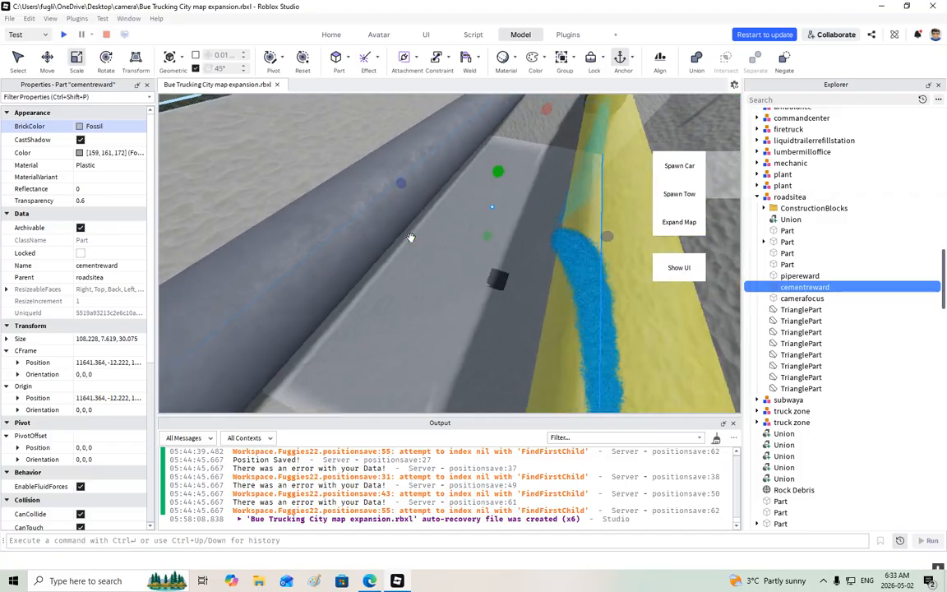
key("s")
right_click_drag(411, 238, 411, 238)
key("w")
Step: Duplicate cementreward and raise the copy about 10.6 studs above the original
left_click(47, 59)
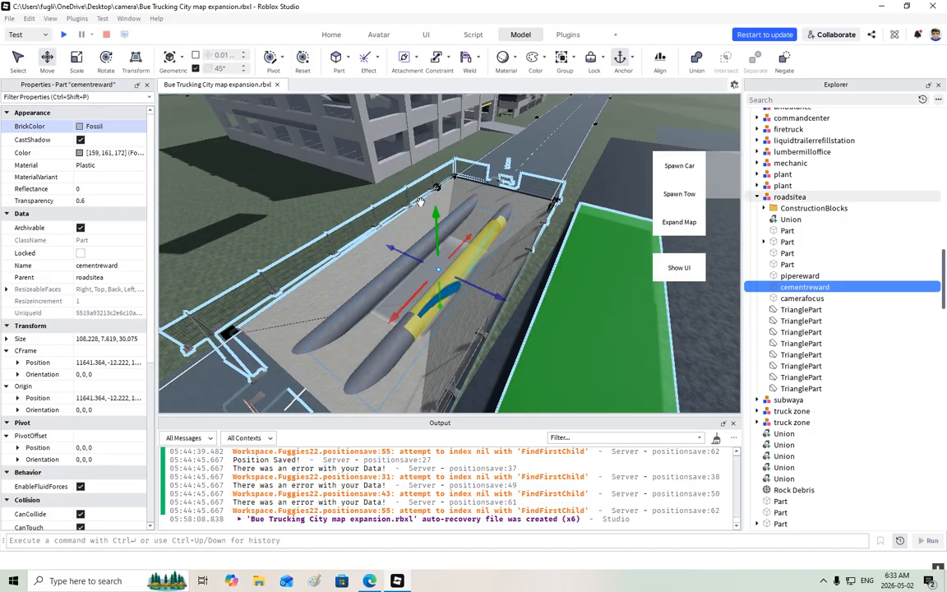
right_click(438, 232)
left_click(467, 93)
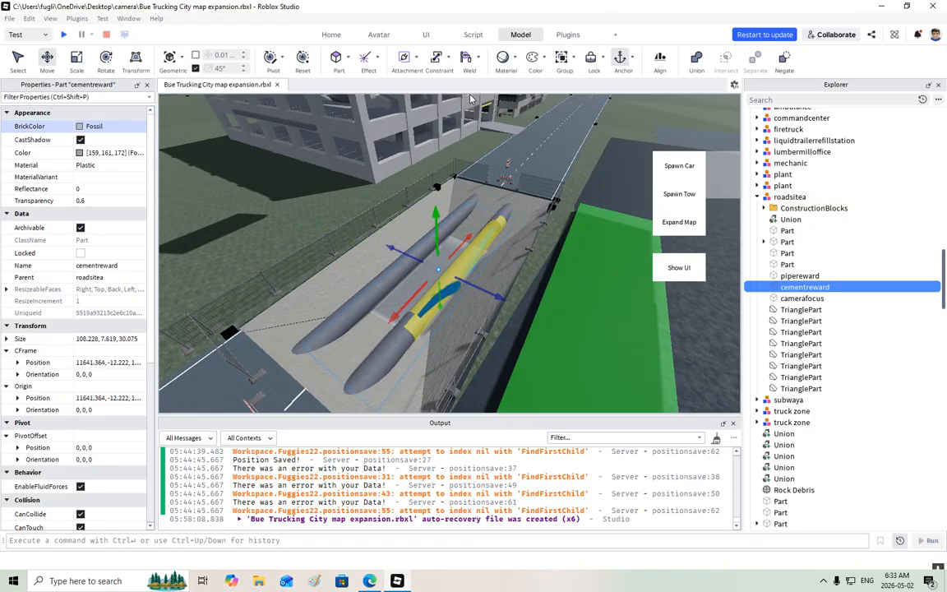
left_click_drag(438, 212, 435, 191)
Step: Rename the raised cementreward copy as sandreward
left_click(800, 310)
left_click(794, 312)
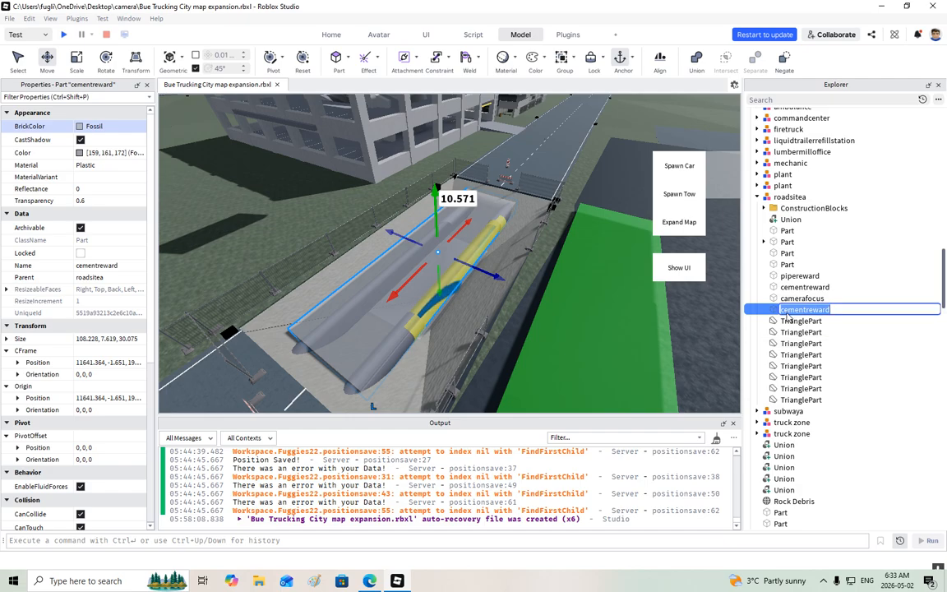
type("sand")
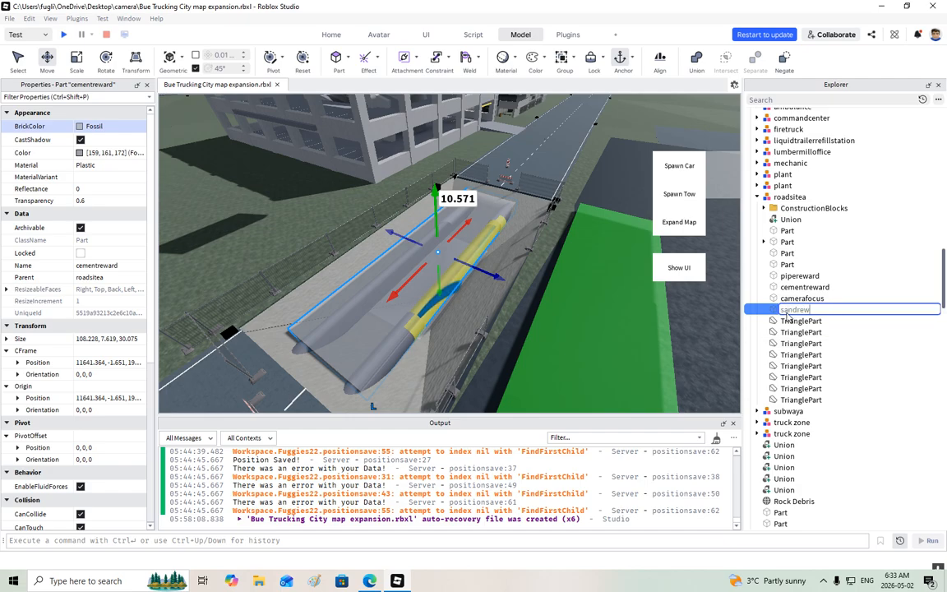
key("Return")
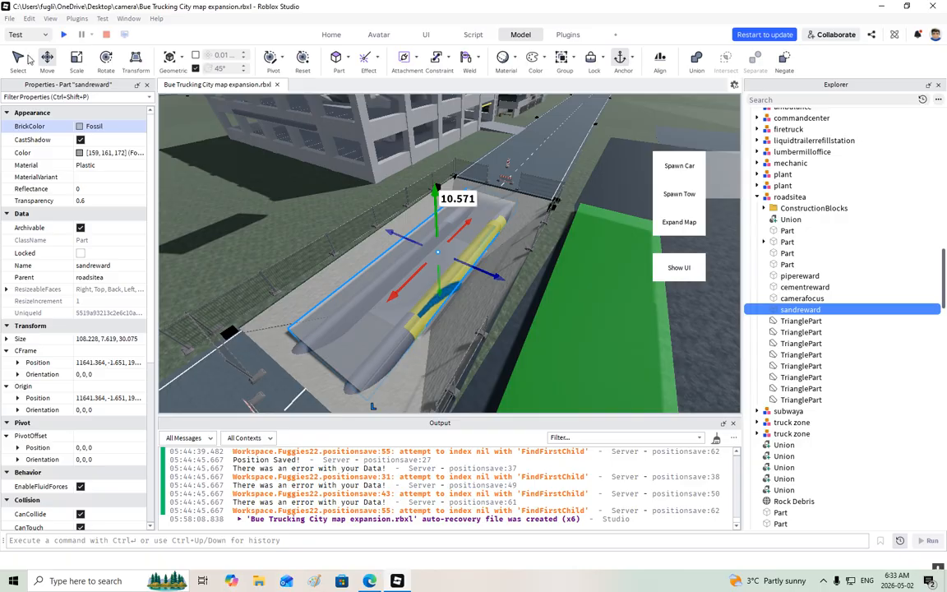
Step: Widen and lengthen sandreward across the excavation to about 115.3 × 56.1 studs
left_click(79, 60)
right_click_drag(321, 207, 327, 212)
scroll(328, 212, "up", 2)
left_click_drag(420, 164, 401, 163)
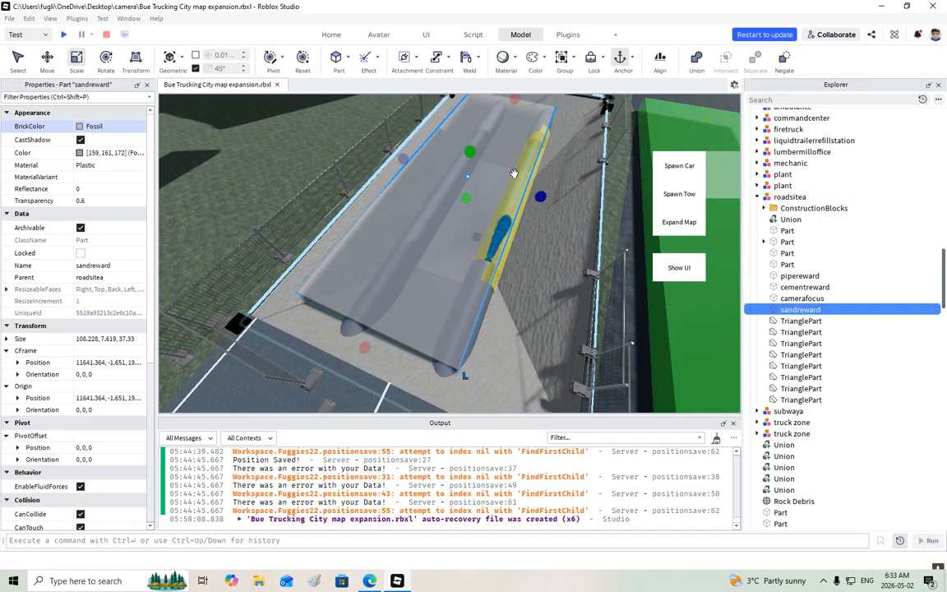
left_click_drag(540, 195, 591, 234)
right_click_drag(590, 233, 579, 235)
left_click_drag(389, 285, 377, 283)
right_click_drag(378, 283, 402, 285)
key("w")
key("d")
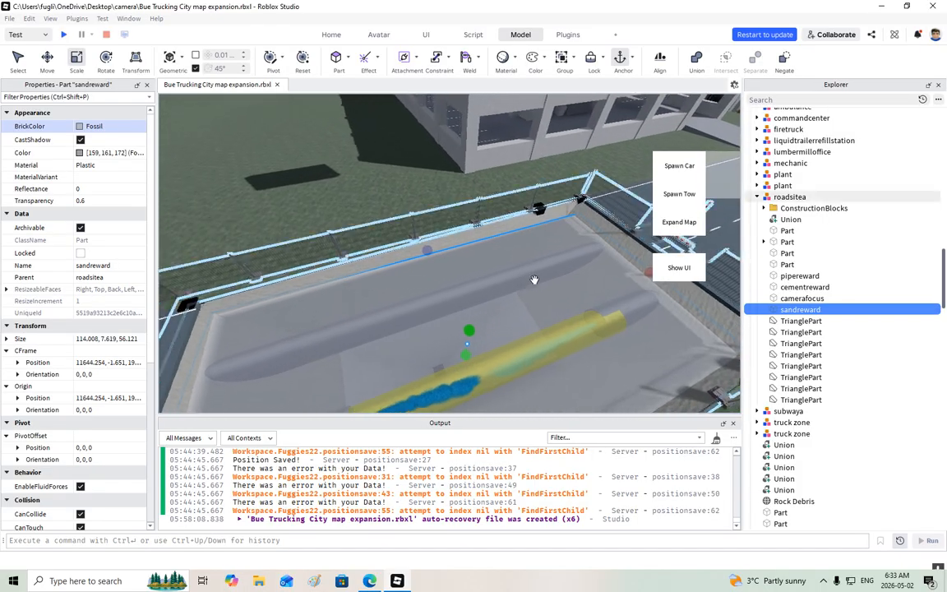
left_click_drag(560, 274, 563, 275)
key("a")
right_click_drag(526, 274, 531, 274)
Step: Extend sandreward downward and lower its top slightly, making it about 11.4 studs high
key("w")
key("s")
left_click_drag(466, 308, 465, 342)
key("w")
right_click_drag(465, 343, 460, 345)
key("s")
key("w")
key("s")
key("w")
mouse_move(465, 261)
left_mouse_down()
mouse_move(465, 271)
mouse_move(465, 247)
left_mouse_up()
right_click_drag(466, 247, 468, 244)
key("s")
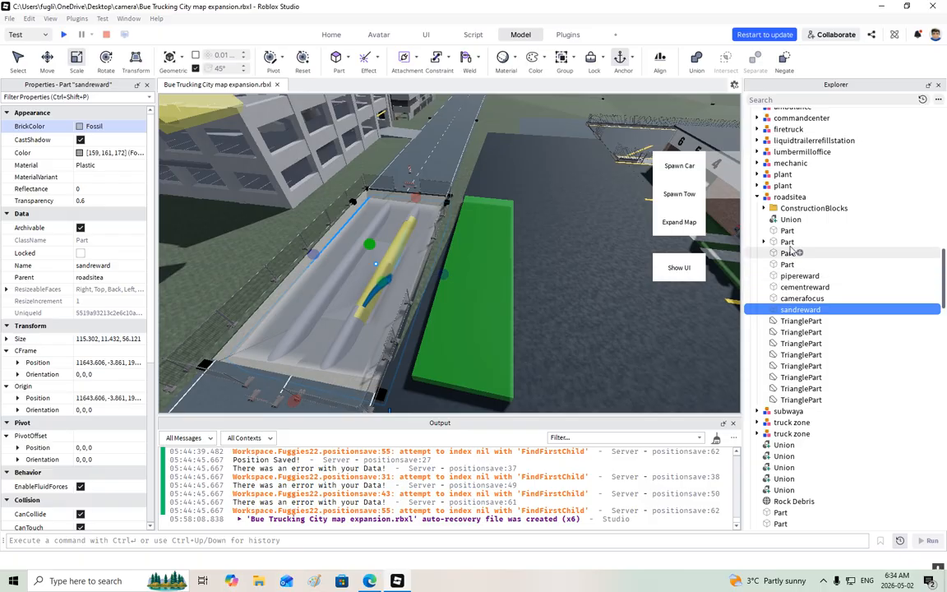
Step: Select the roadsitea Union and save the place to its existing file
left_click(791, 220)
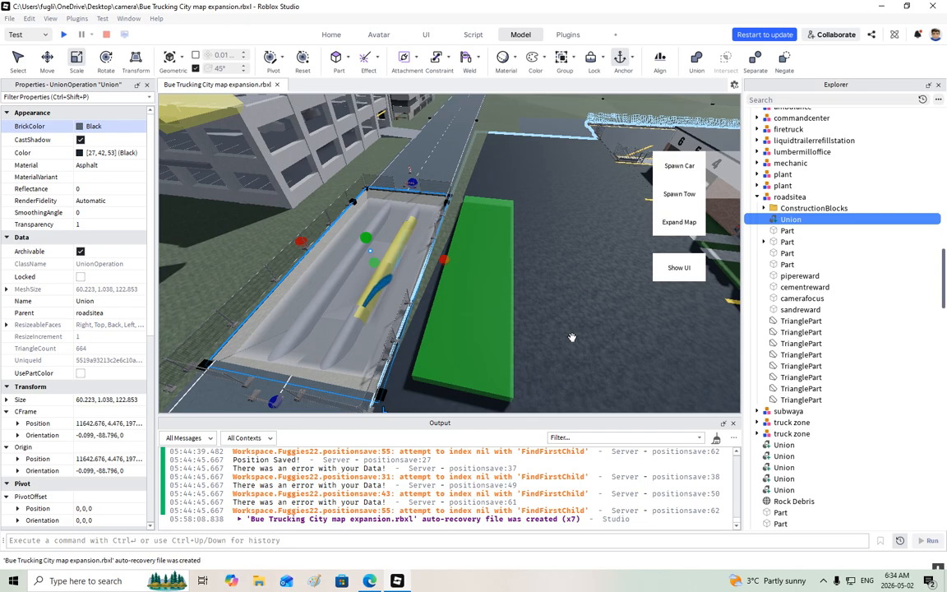
left_click(9, 18)
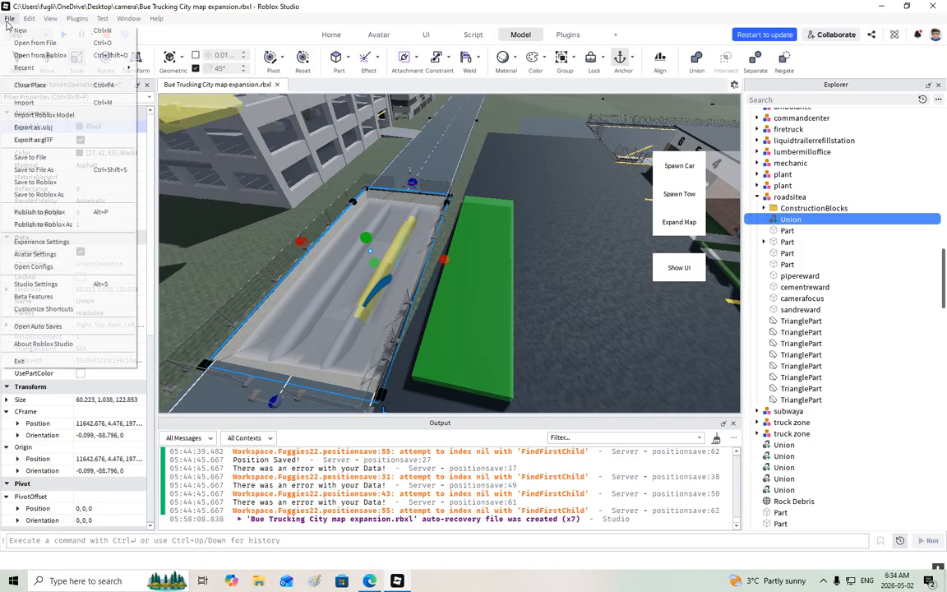
left_click(37, 158)
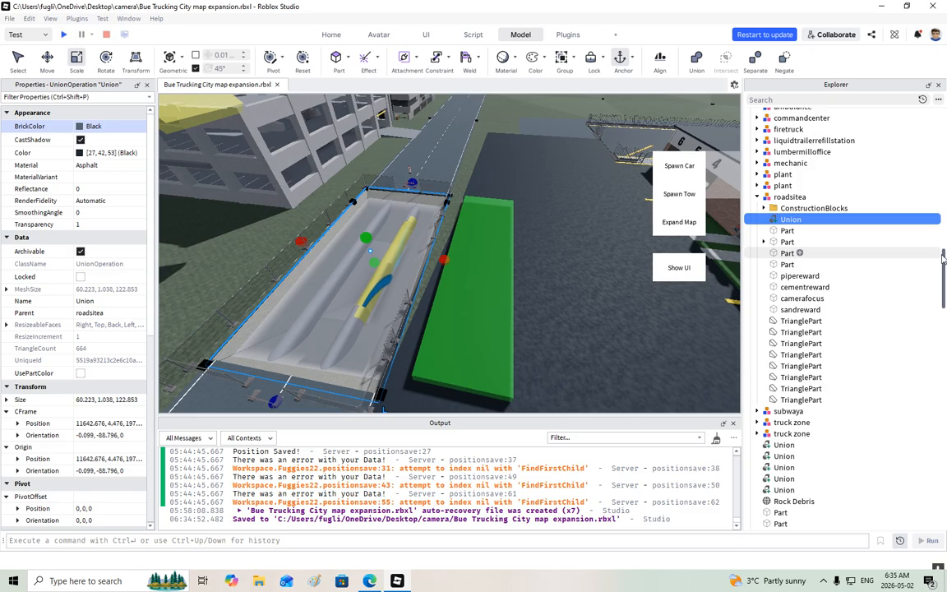
right_click_drag(561, 274, 547, 260)
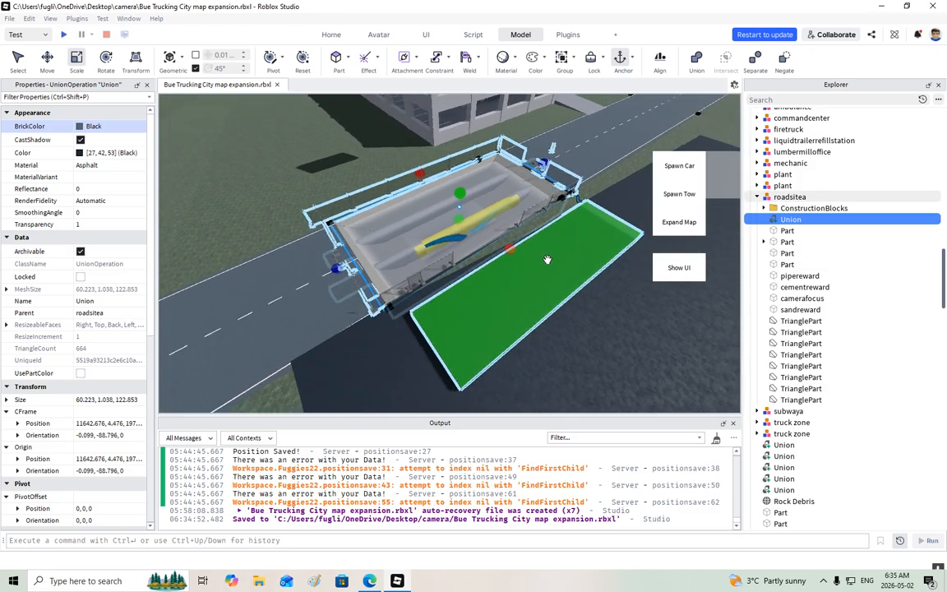
scroll(547, 259, "down", 4)
scroll(548, 260, "down", 3)
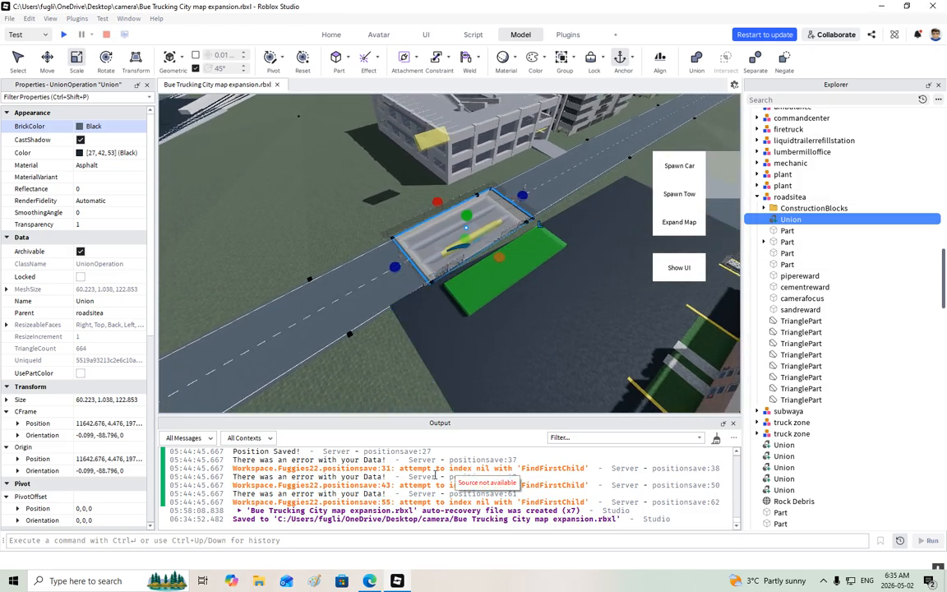
key("alt+z")
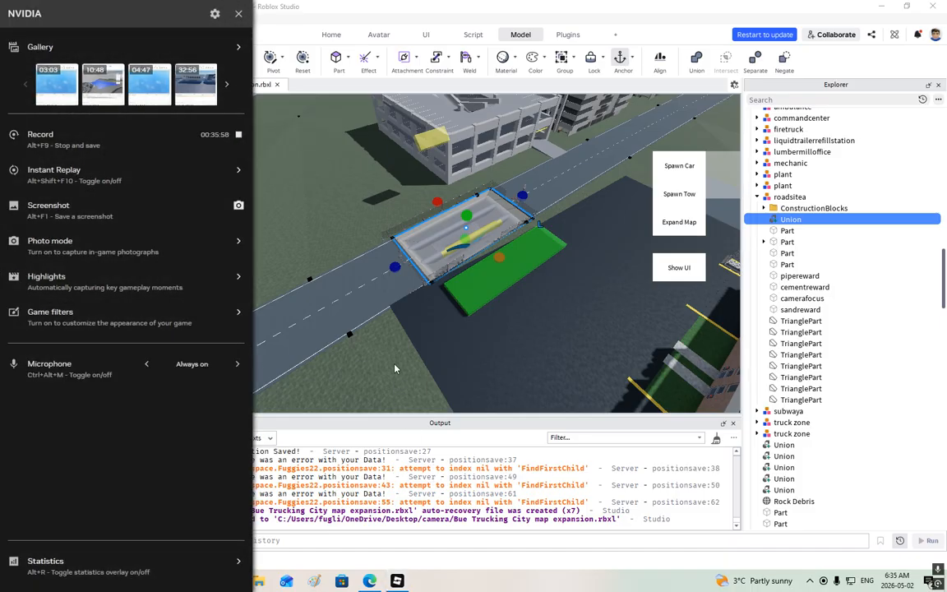
left_click(354, 173)
Step: Survey the roadsitea excavation and its surroundings, including the adjoining road, nearby buildings, rail tracks and shoreline
right_click_drag(427, 269, 449, 259)
key("w")
scroll(448, 259, "down", 10)
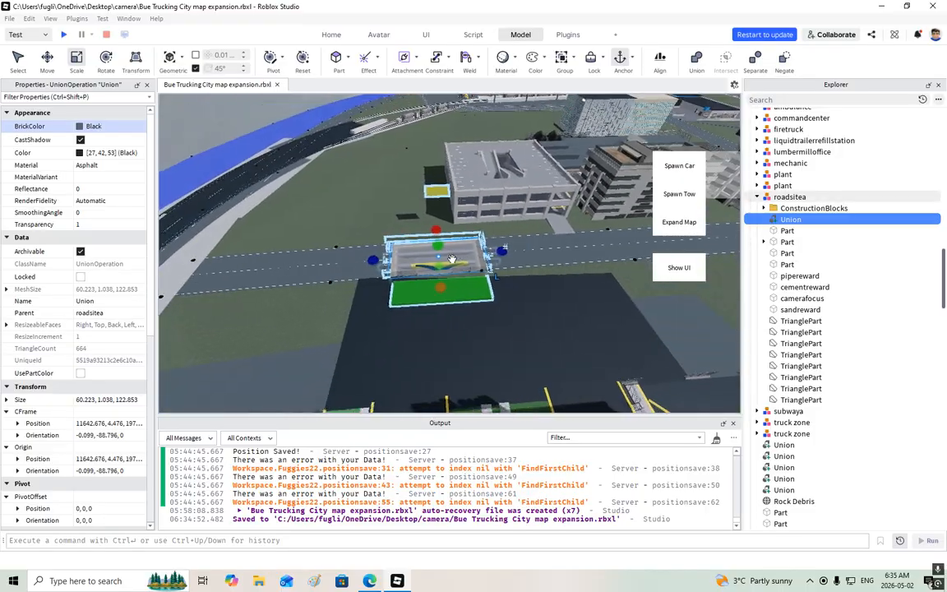
right_click_drag(311, 279, 309, 236)
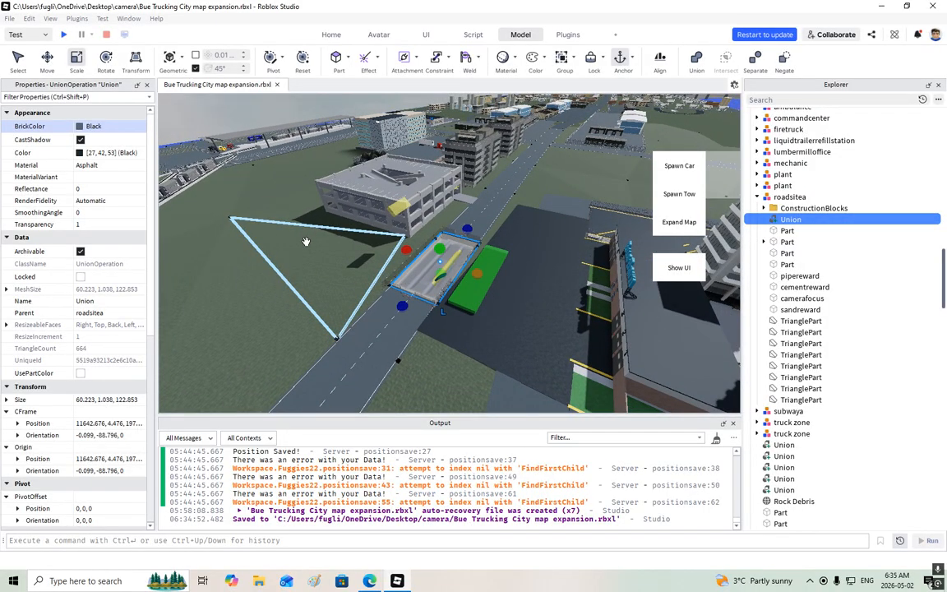
right_click_drag(306, 241, 305, 240)
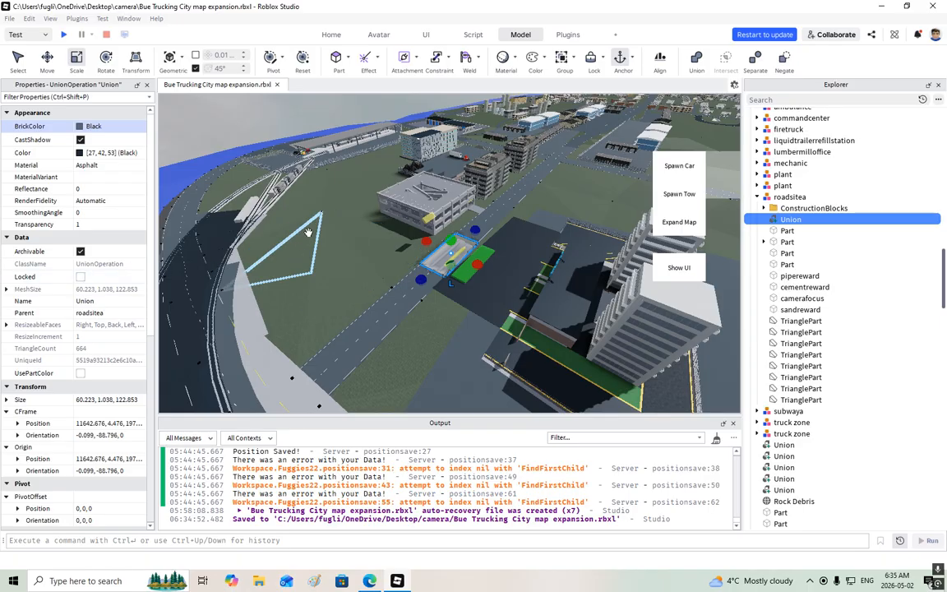
right_click_drag(402, 193, 393, 157)
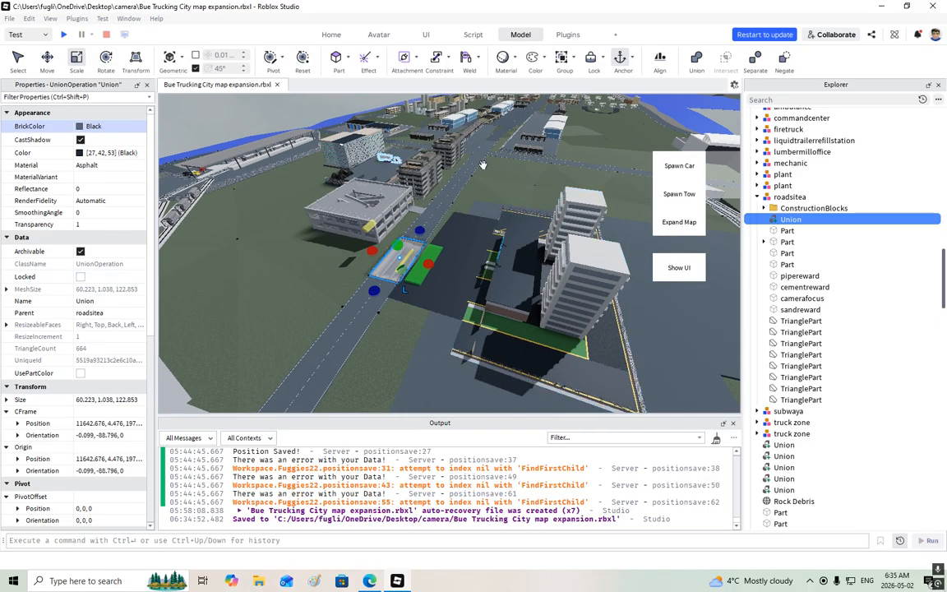
right_click_drag(482, 165, 535, 124)
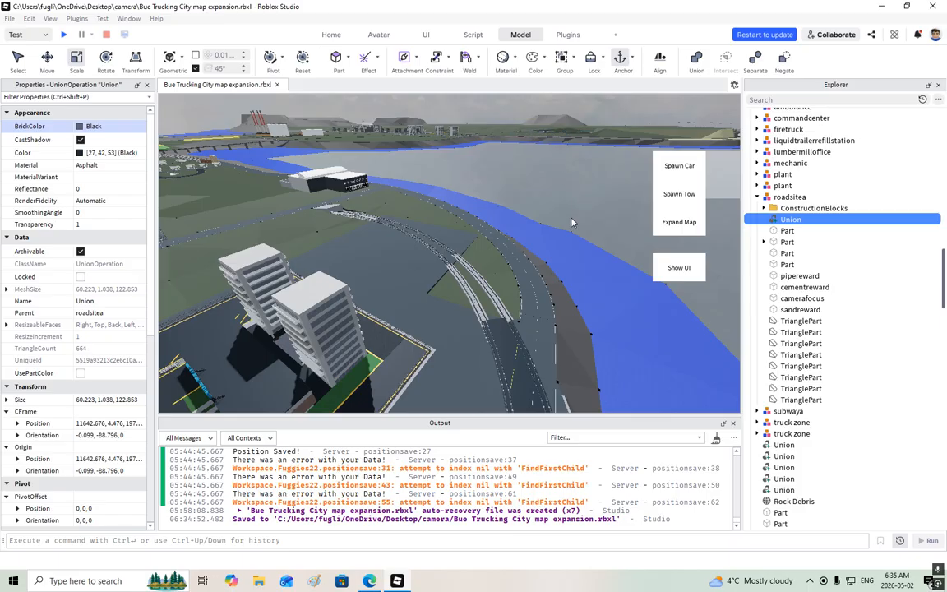
scroll(573, 222, "down", 6)
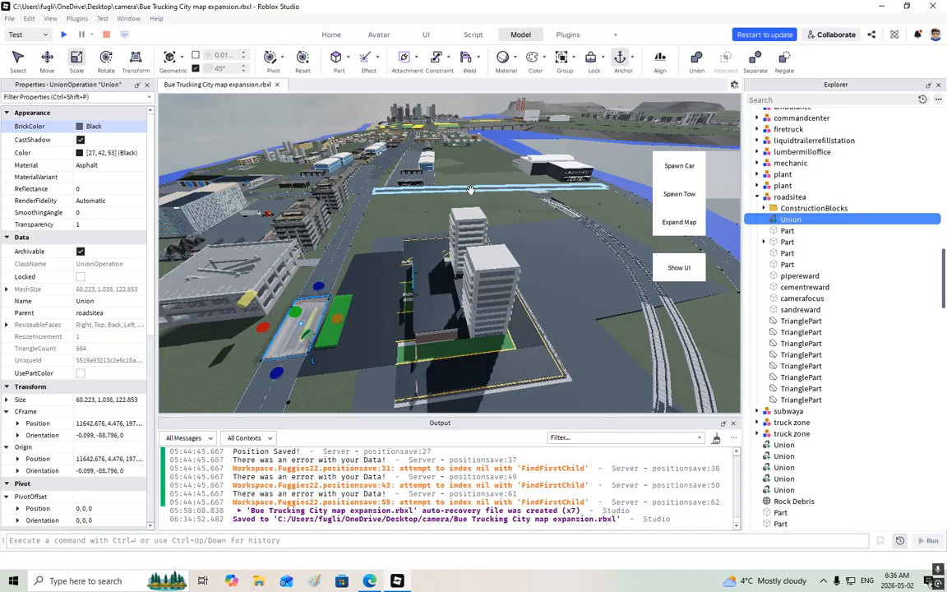
right_click_drag(453, 203, 453, 199)
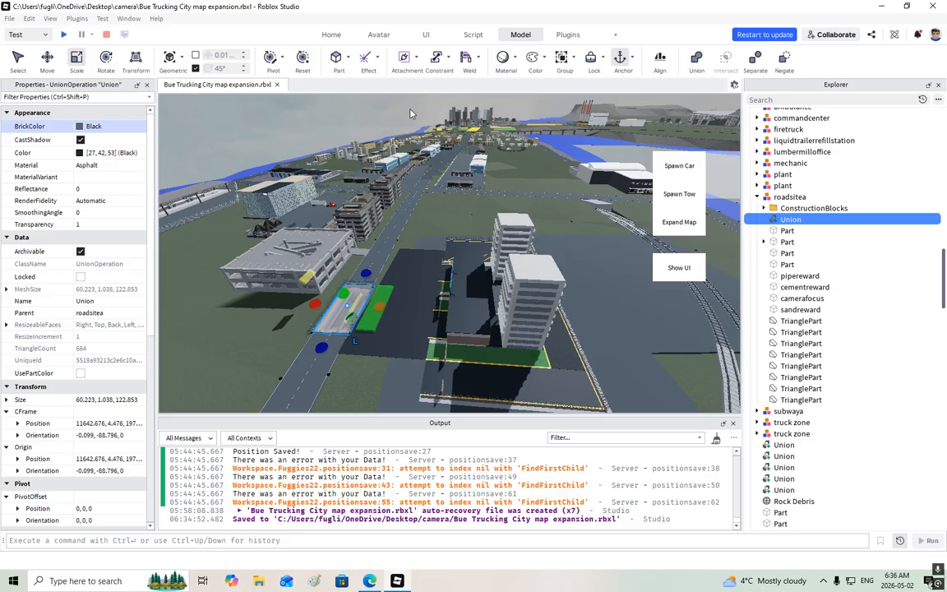
scroll(339, 296, "up", 5)
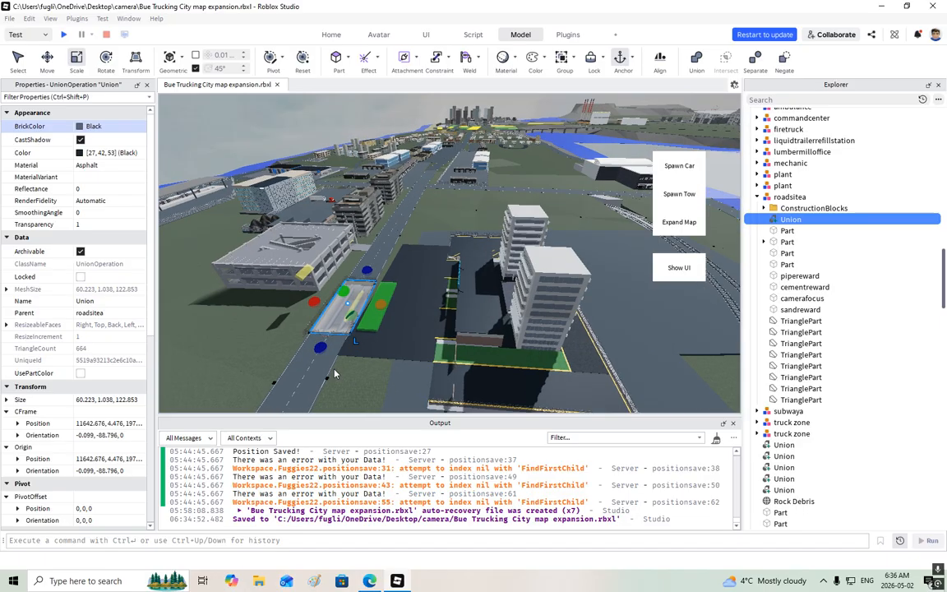
scroll(339, 289, "up", 6)
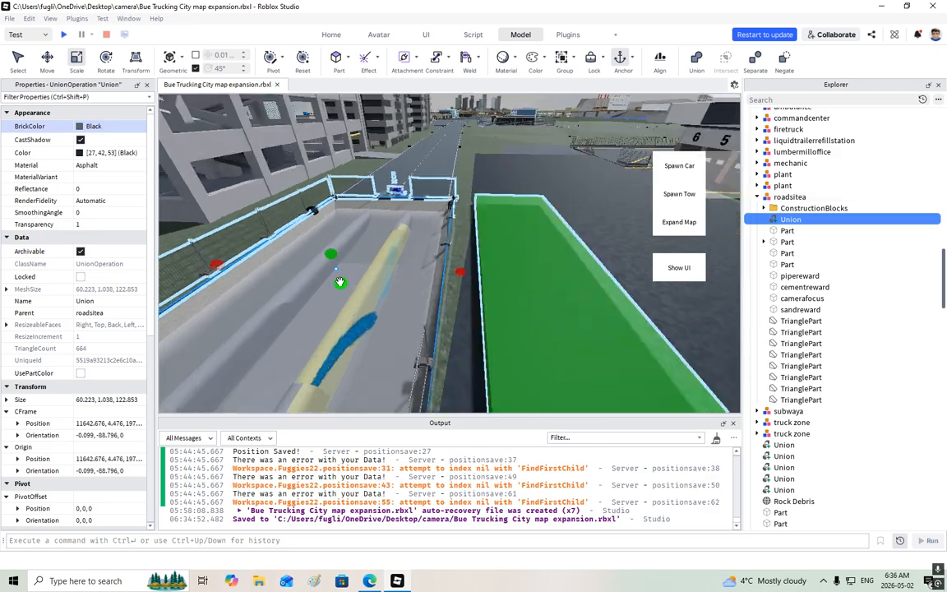
right_click_drag(339, 282, 338, 281)
scroll(338, 281, "down", 6)
scroll(392, 255, "up", 4)
right_click_drag(392, 255, 401, 260)
scroll(390, 256, "down", 6)
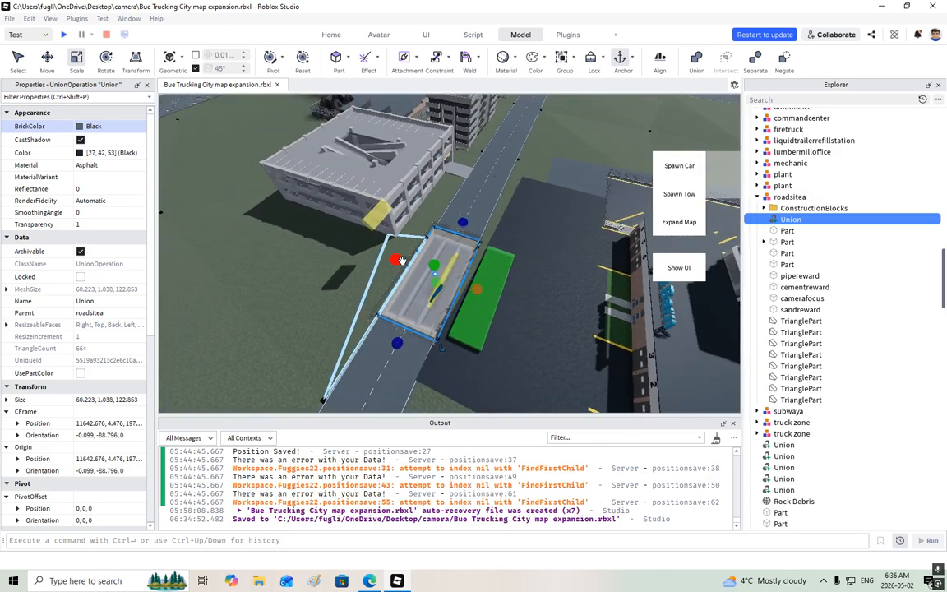
Step: Examine the built-up area along the road, the dark rock piles and the Bus Barn lot beside the excavation
right_click_drag(402, 255, 422, 267)
key("w")
key("w")
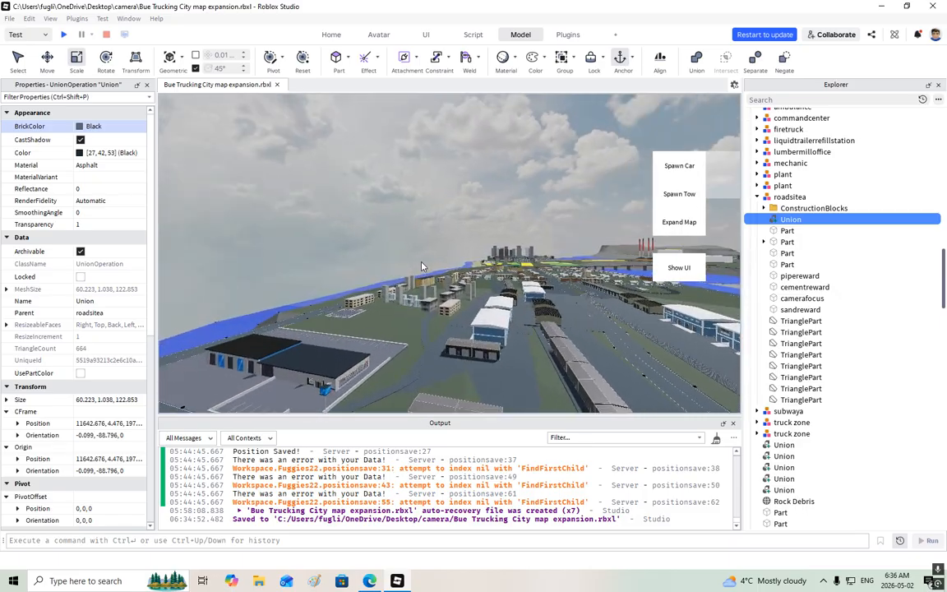
key("f")
key("w")
right_click_drag(474, 224, 538, 217)
key("f")
key("w")
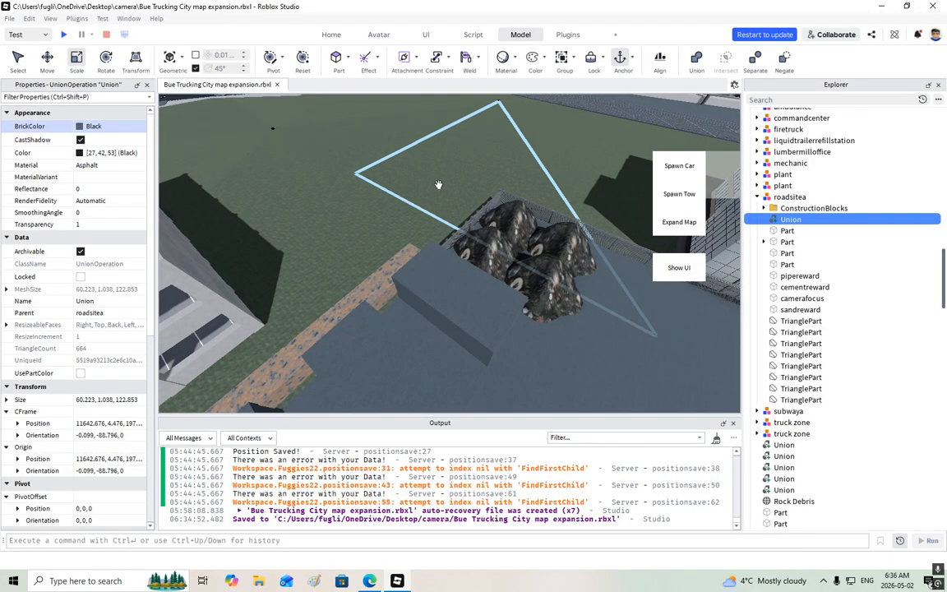
right_click_drag(438, 184, 429, 207)
key("s")
right_click_drag(361, 262, 452, 183)
right_click_drag(393, 207, 434, 288)
key("w")
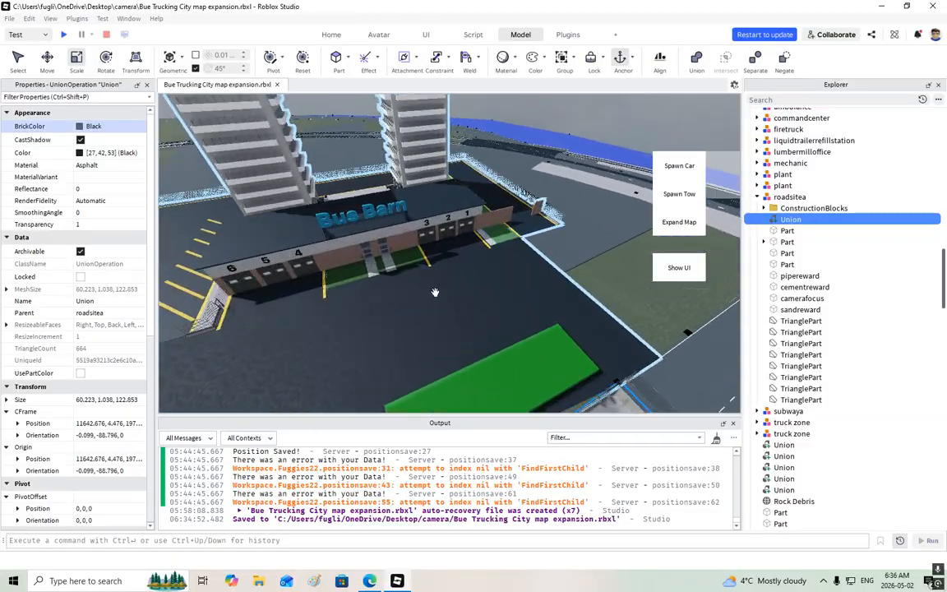
key("f")
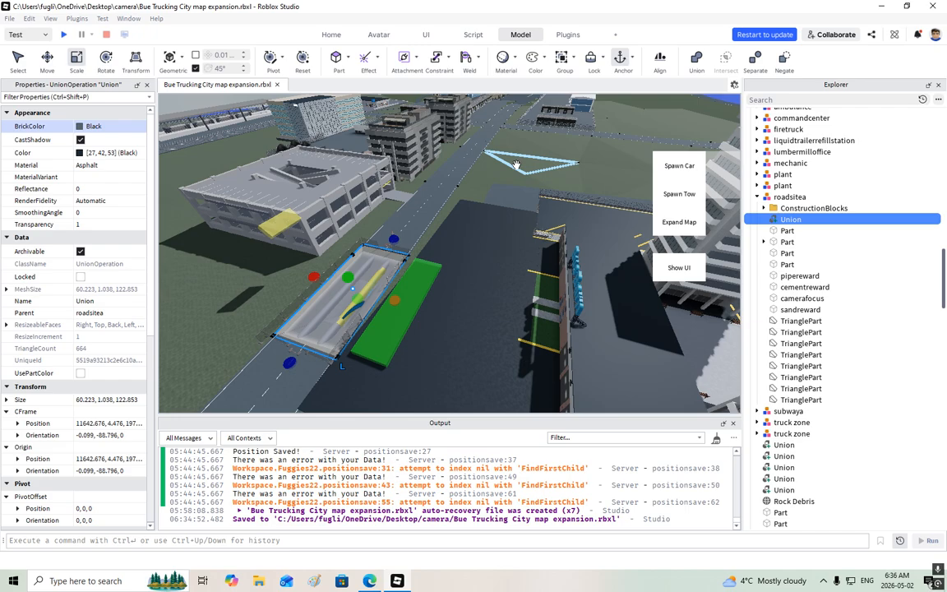
Step: Review the excavation's placement on the road and the route leading from it toward the distant city
right_click_drag(404, 144, 450, 114)
scroll(342, 253, "up", 10)
scroll(348, 246, "up", 5)
scroll(337, 241, "down", 7)
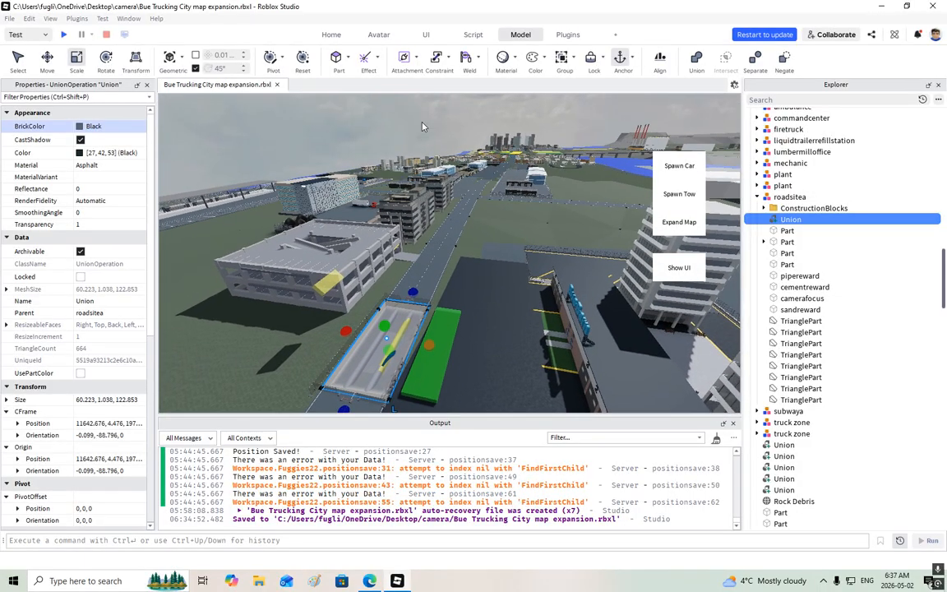
right_click_drag(423, 127, 423, 123)
key("w")
key("s")
right_click_drag(459, 178, 454, 182)
key("w")
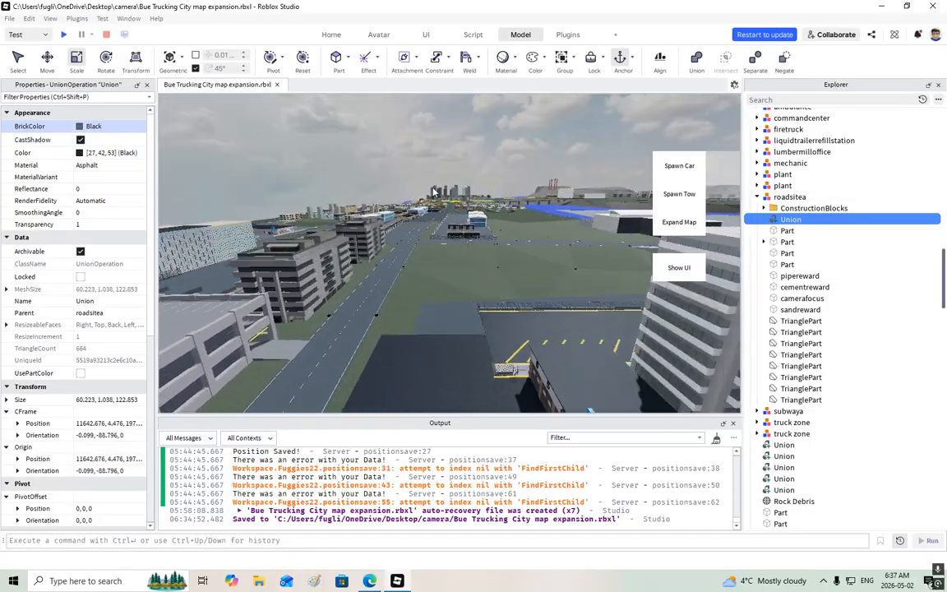
Step: Focus on a tall city building and look over the downtown streets and the fields beyond them
left_click(439, 193)
key("f")
right_click_drag(438, 194, 439, 198)
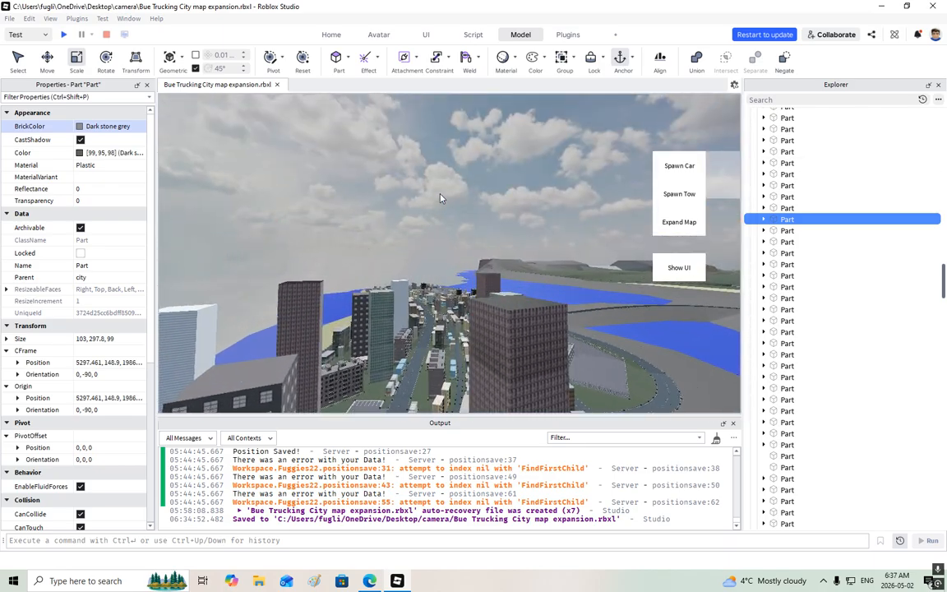
key("w")
right_click_drag(440, 198, 440, 198)
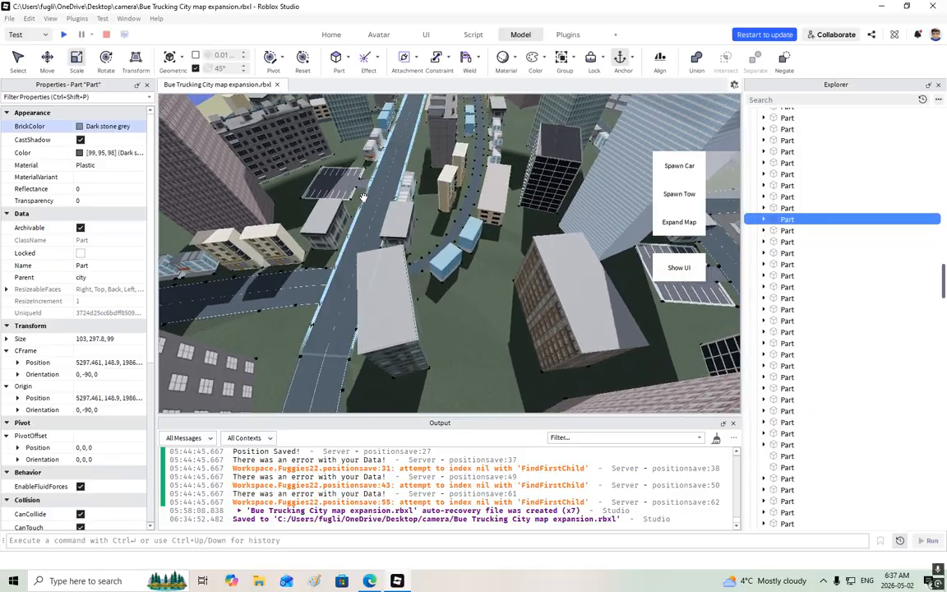
right_click_drag(412, 166, 382, 174)
scroll(382, 175, "up", 3)
scroll(382, 175, "up", 5)
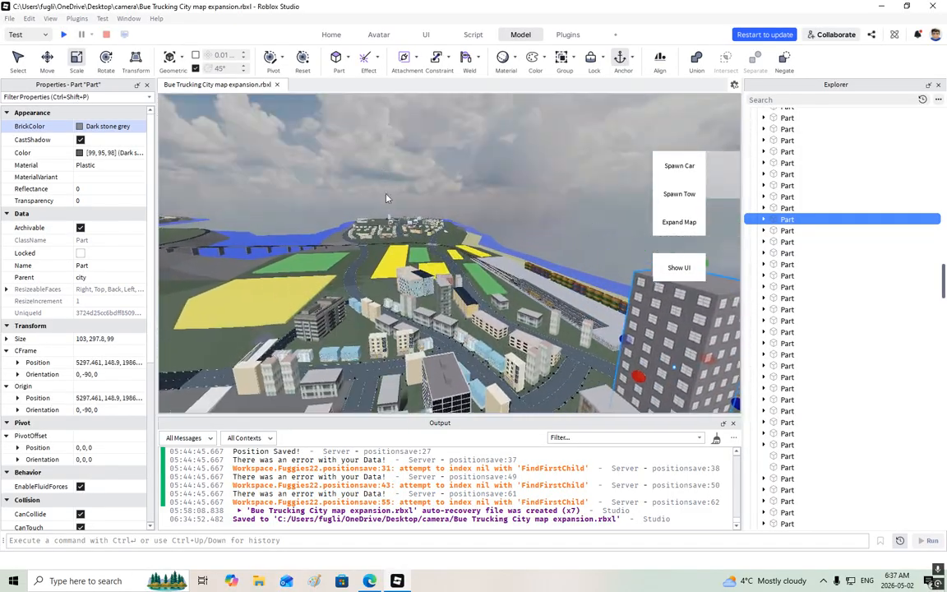
Step: Focus on a distant warehouse model and follow the road from there back to the roadsitea excavation
left_click(390, 223)
key("f")
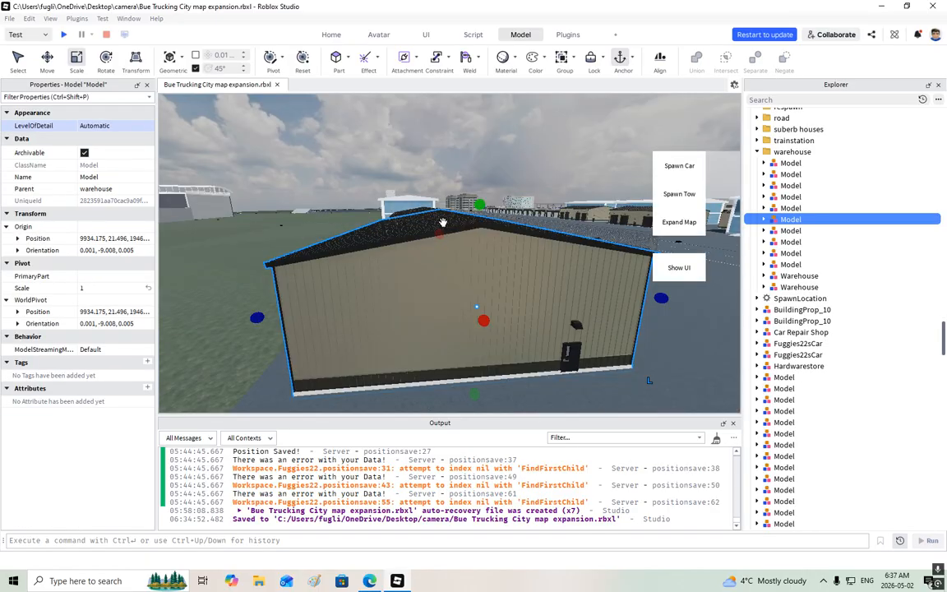
scroll(444, 227, "up", 3)
right_click_drag(445, 227, 439, 191)
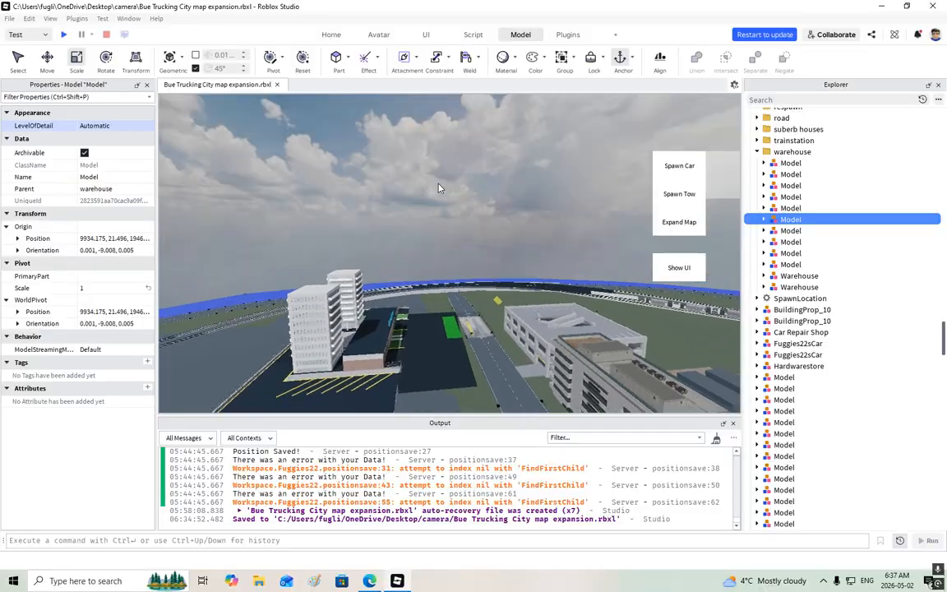
right_click_drag(438, 188, 438, 182)
key("w")
key("s")
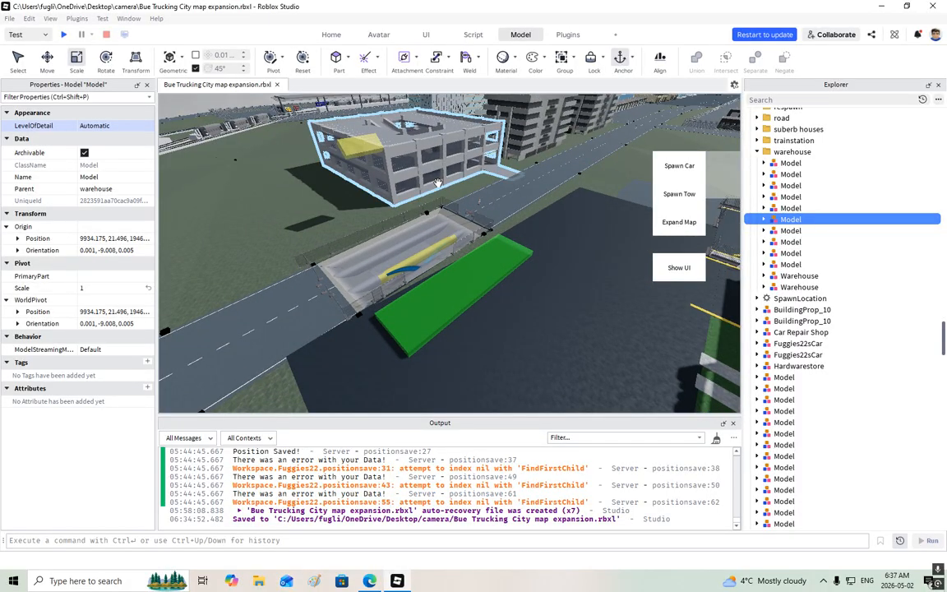